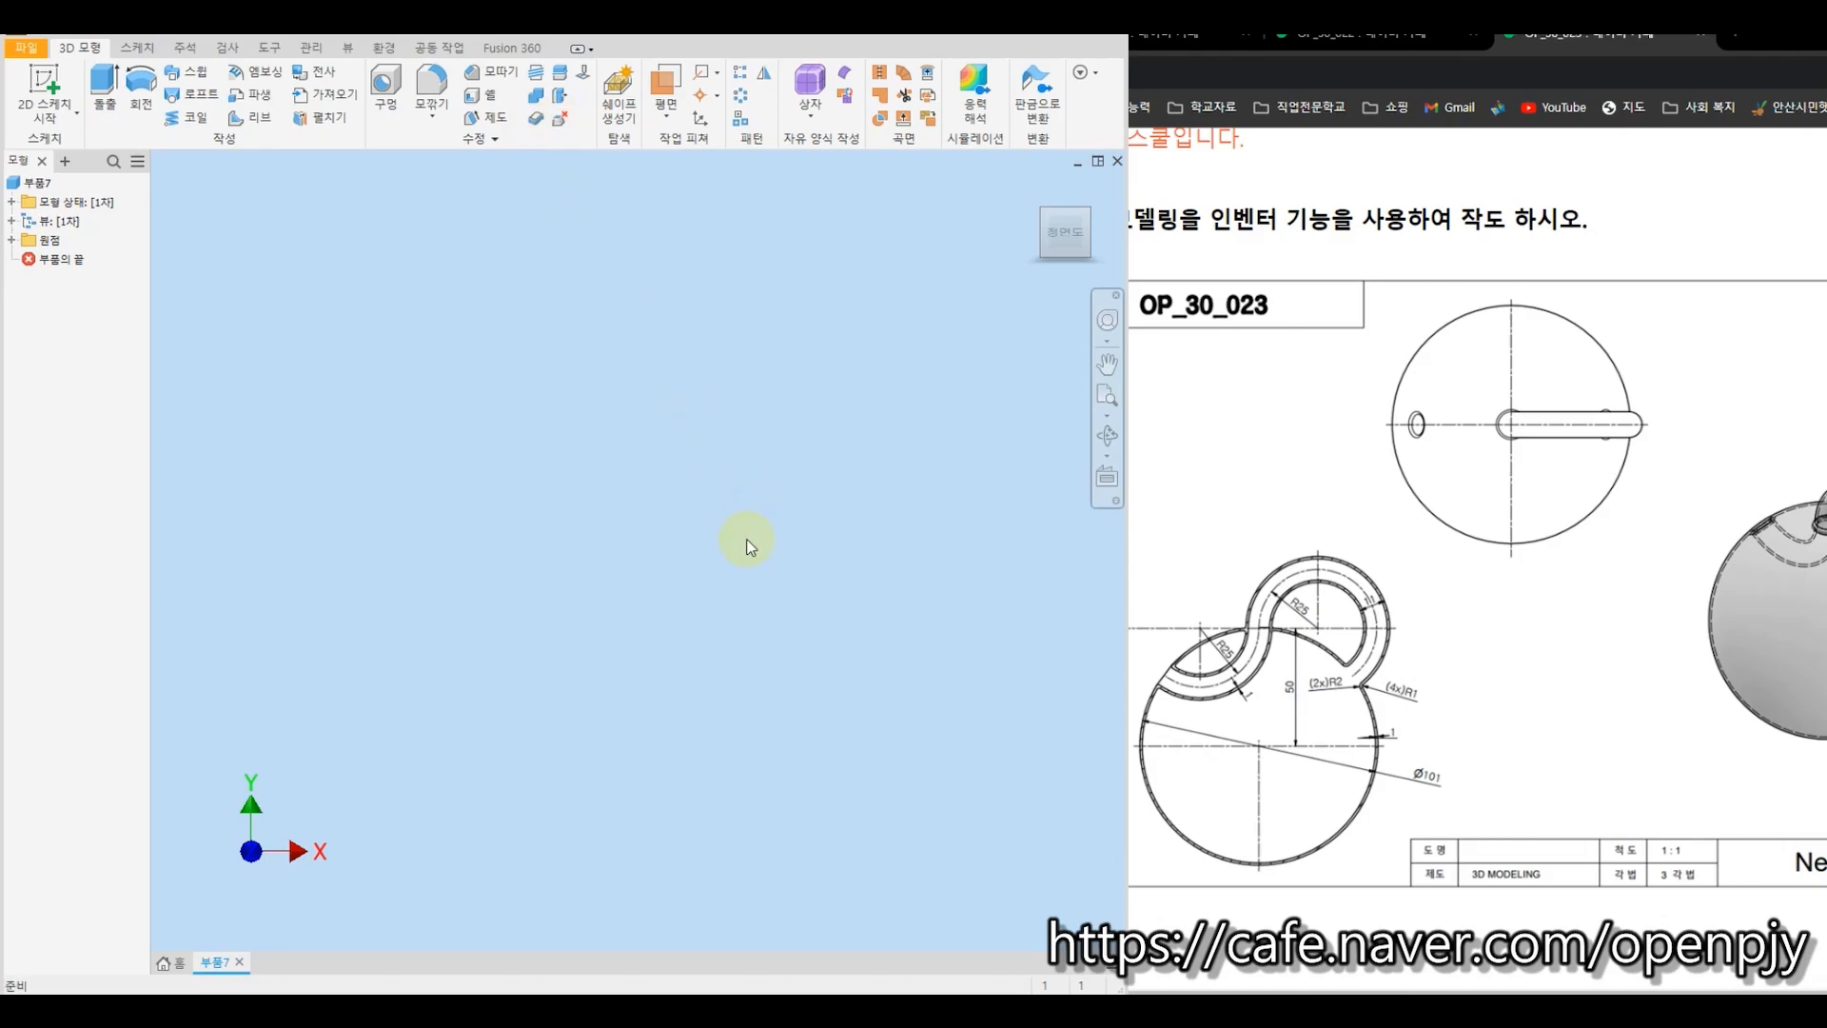
Start a sketch on the XY plane and draw a 101 mm diameter circle centred on the origin.
key(s)
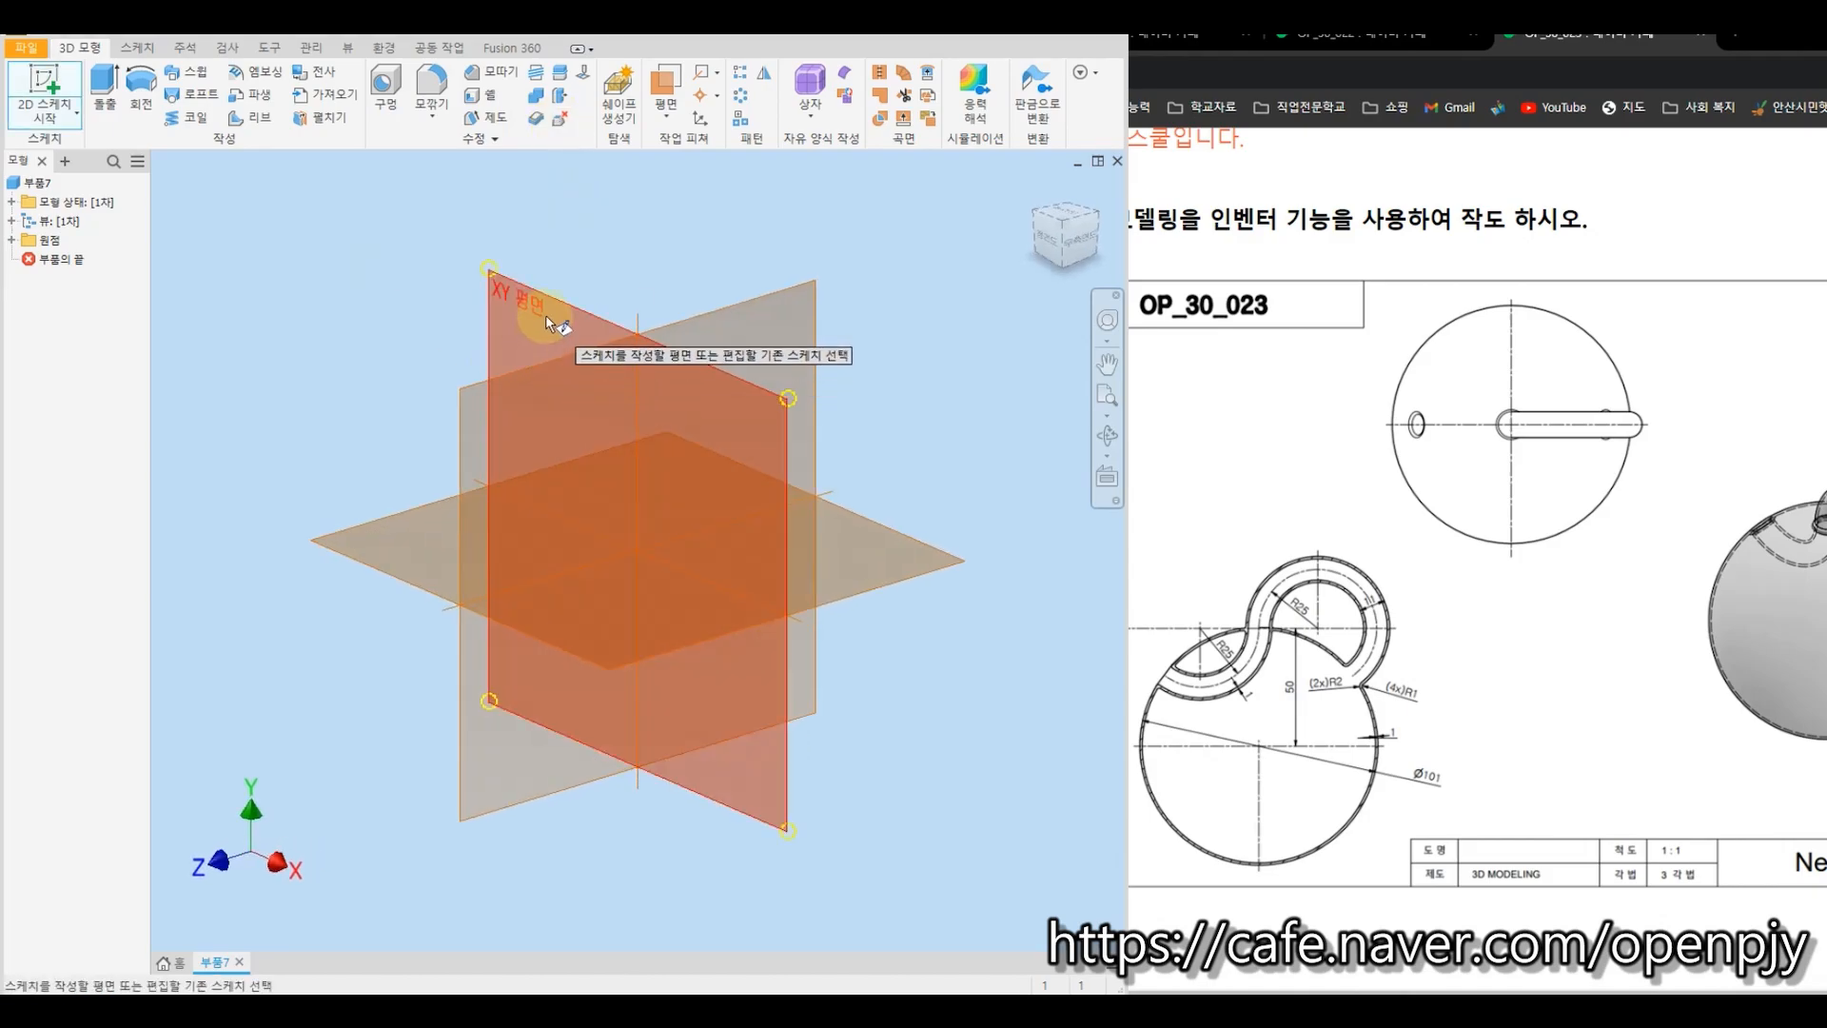
click(546, 316)
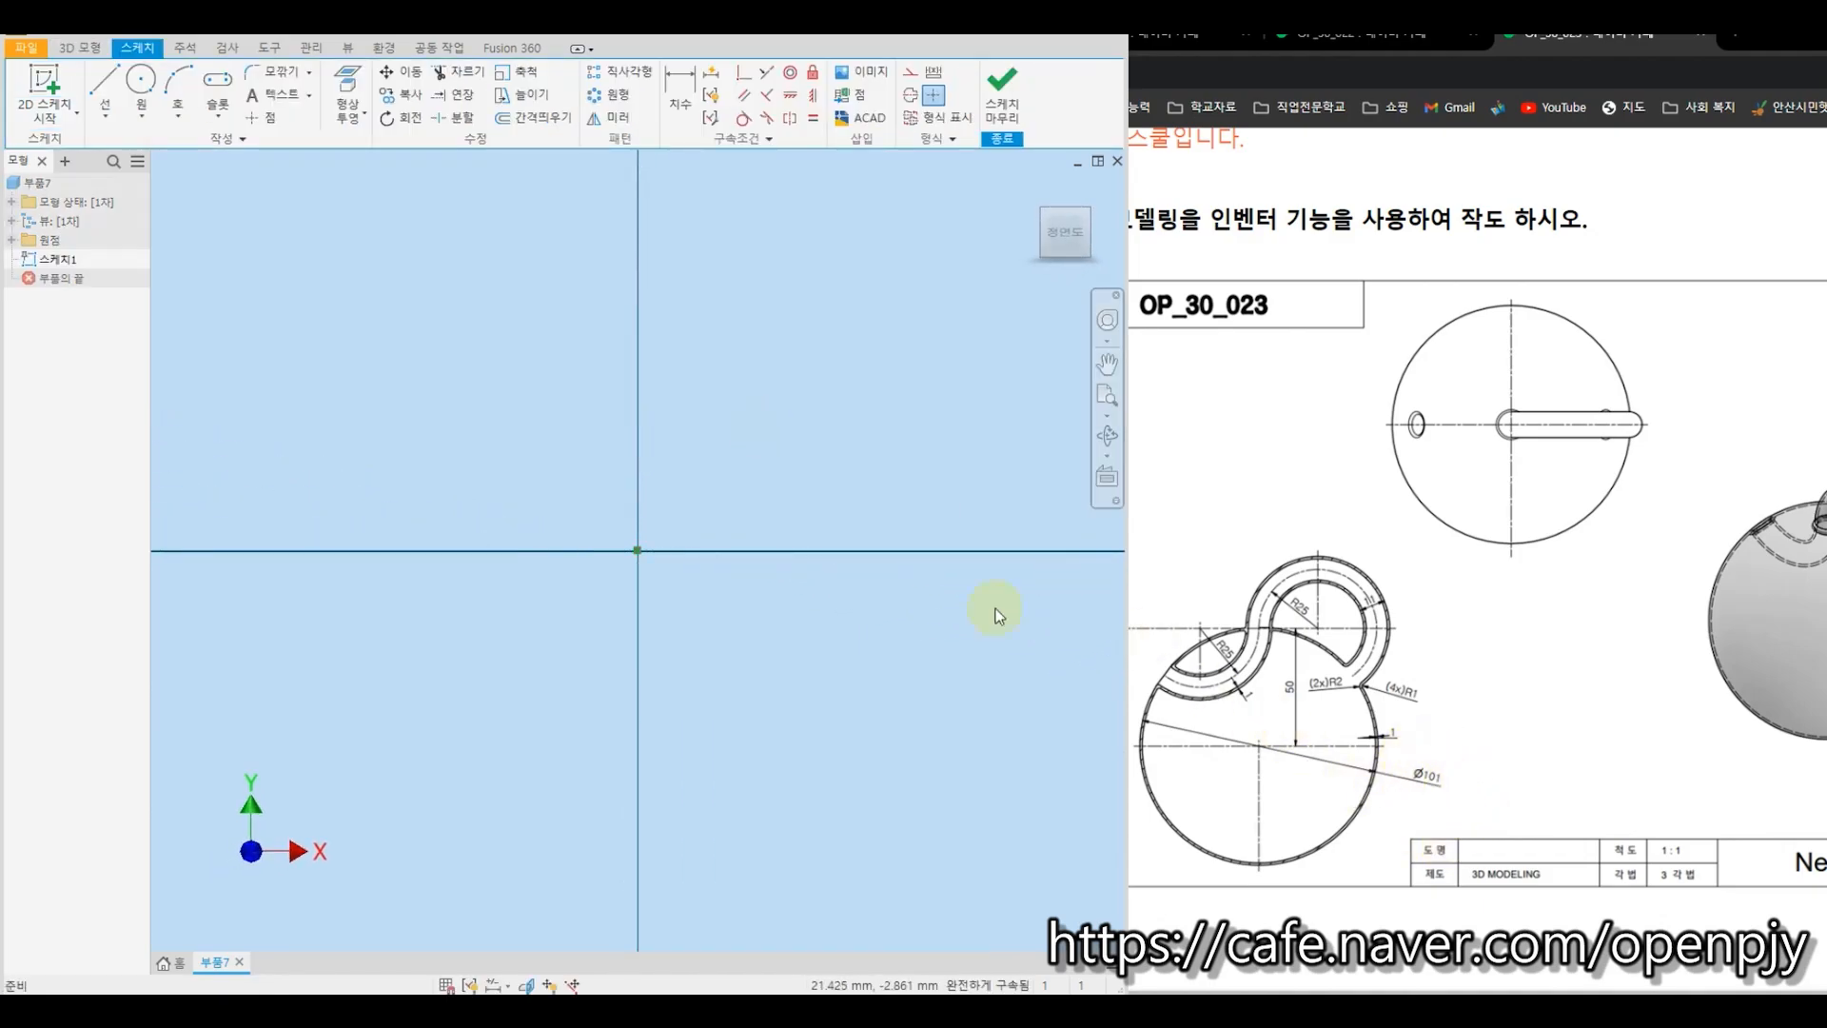
key(c)
click(638, 551)
text(1)
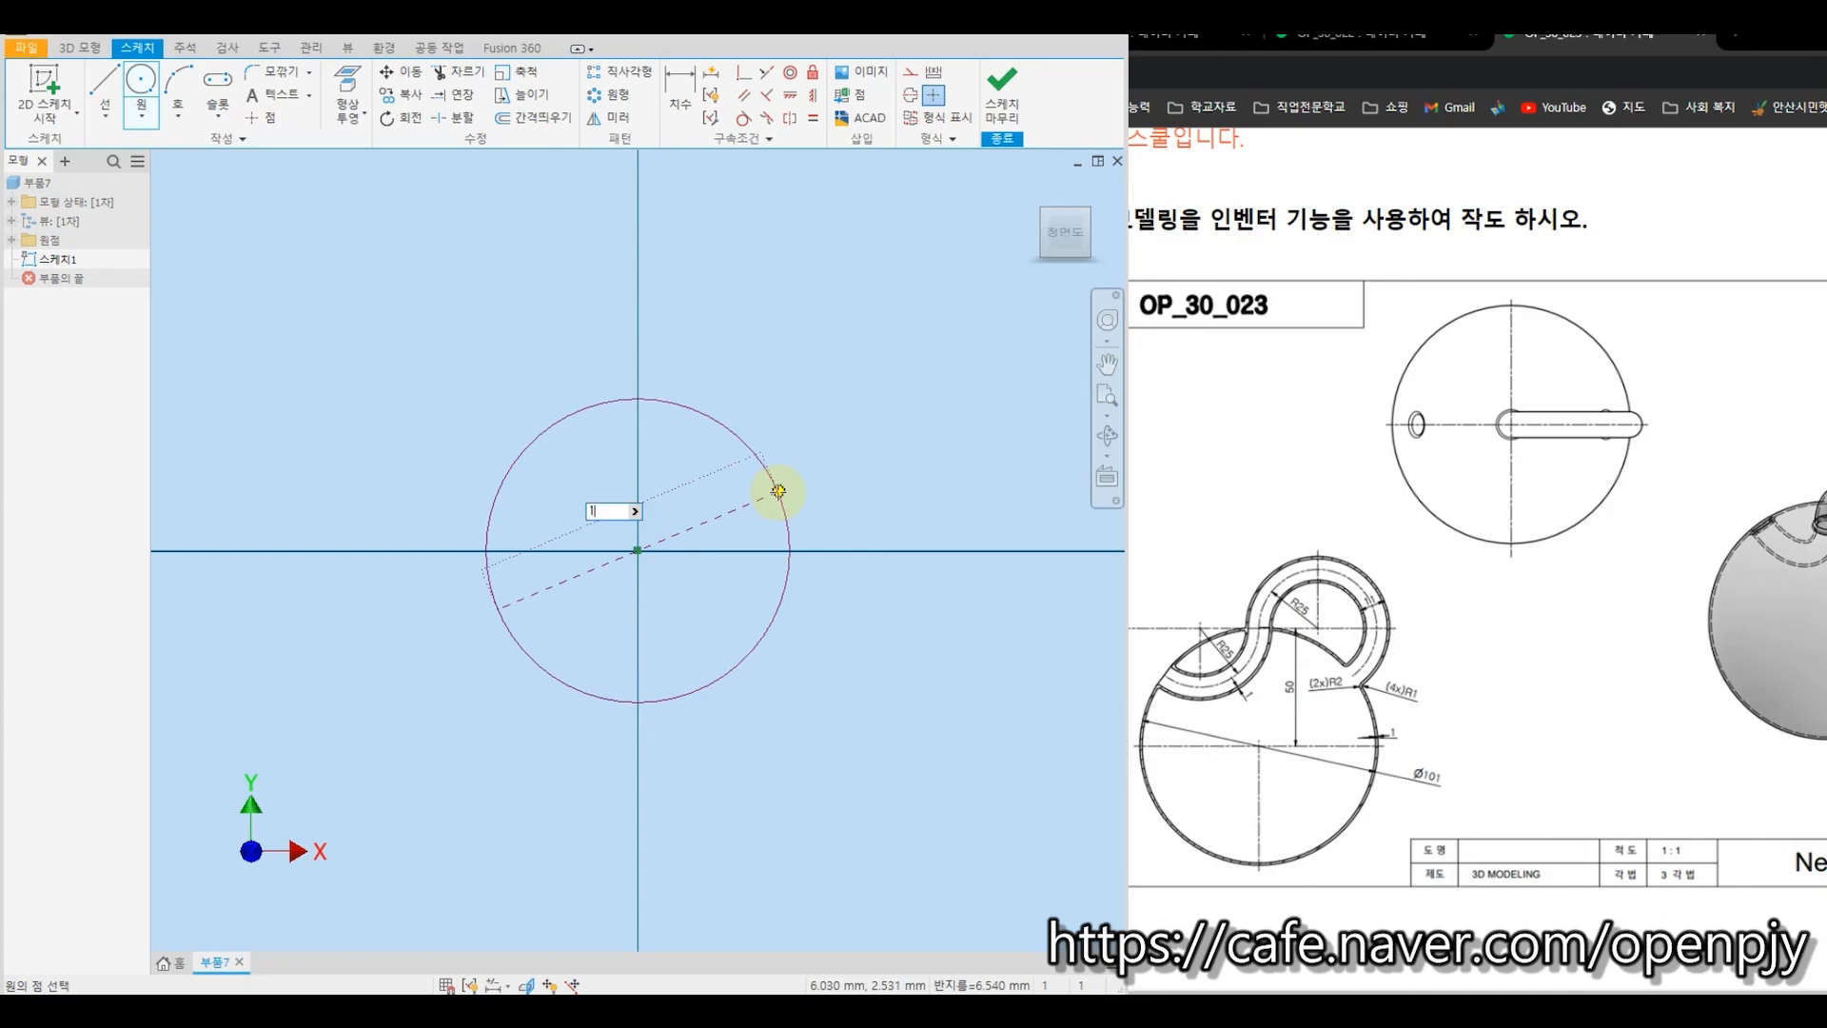
text(01)
key(Return)
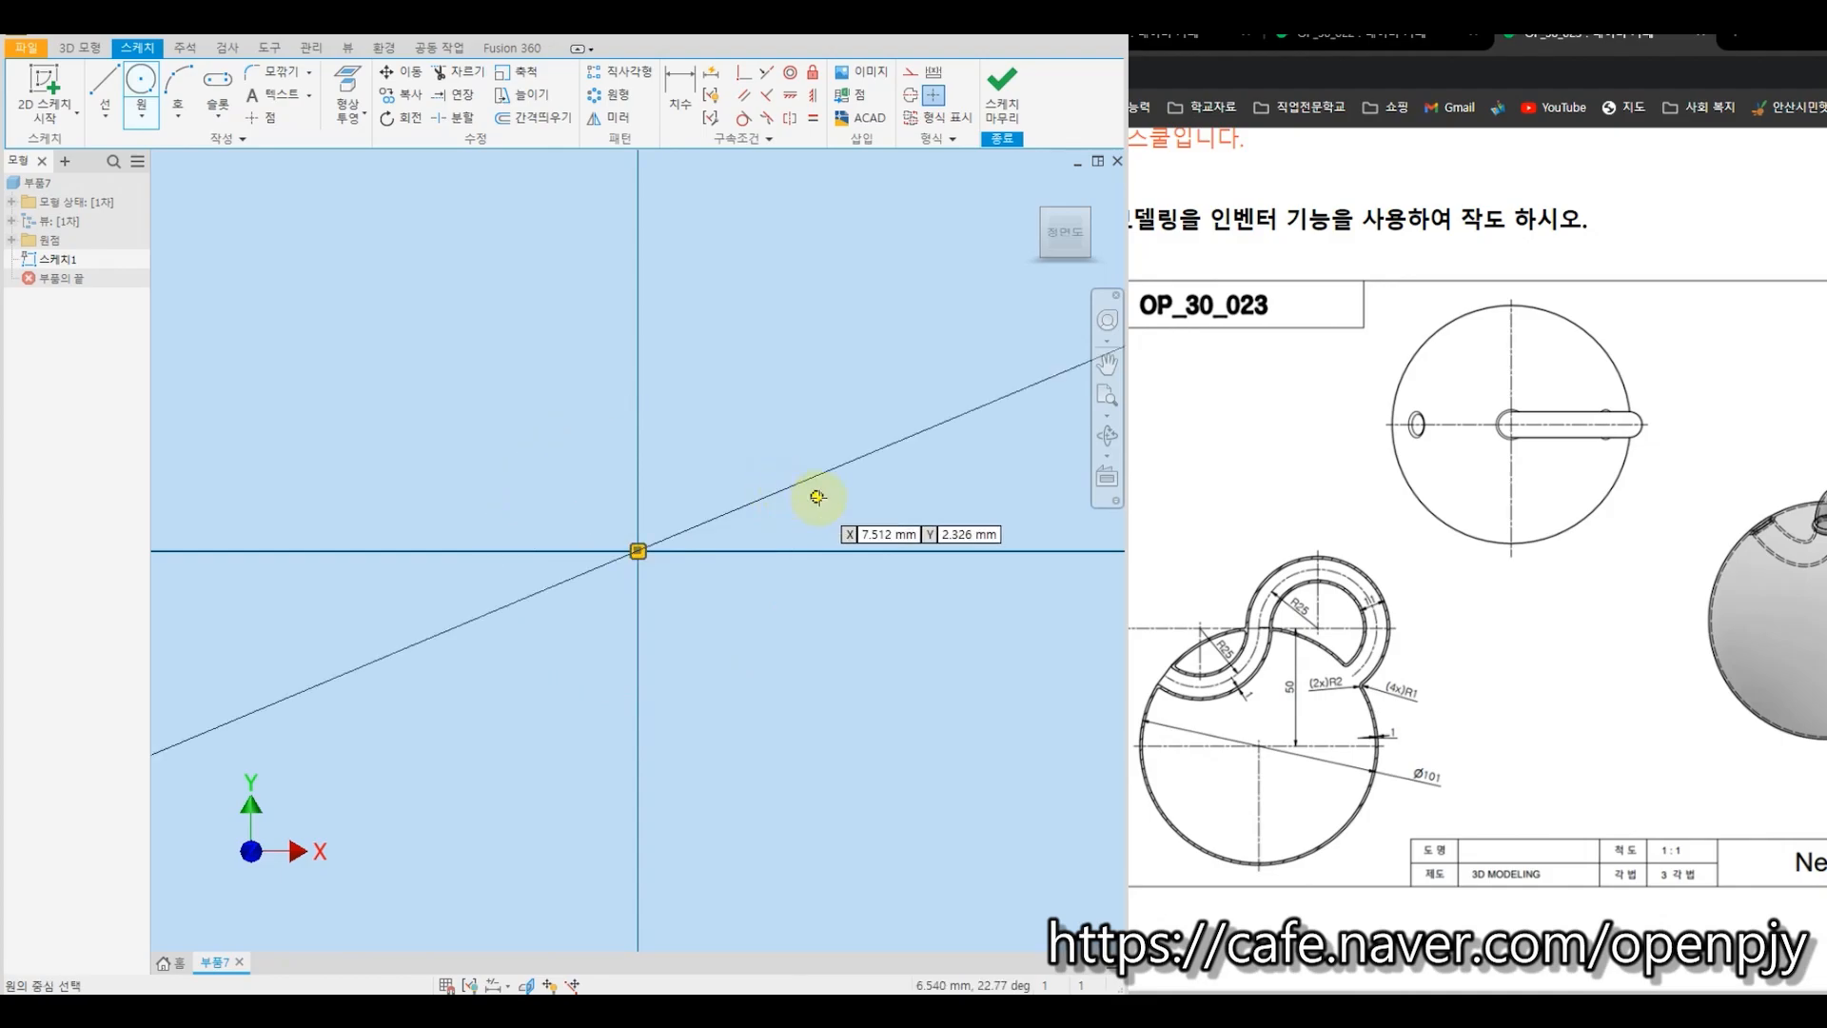
key(Escape)
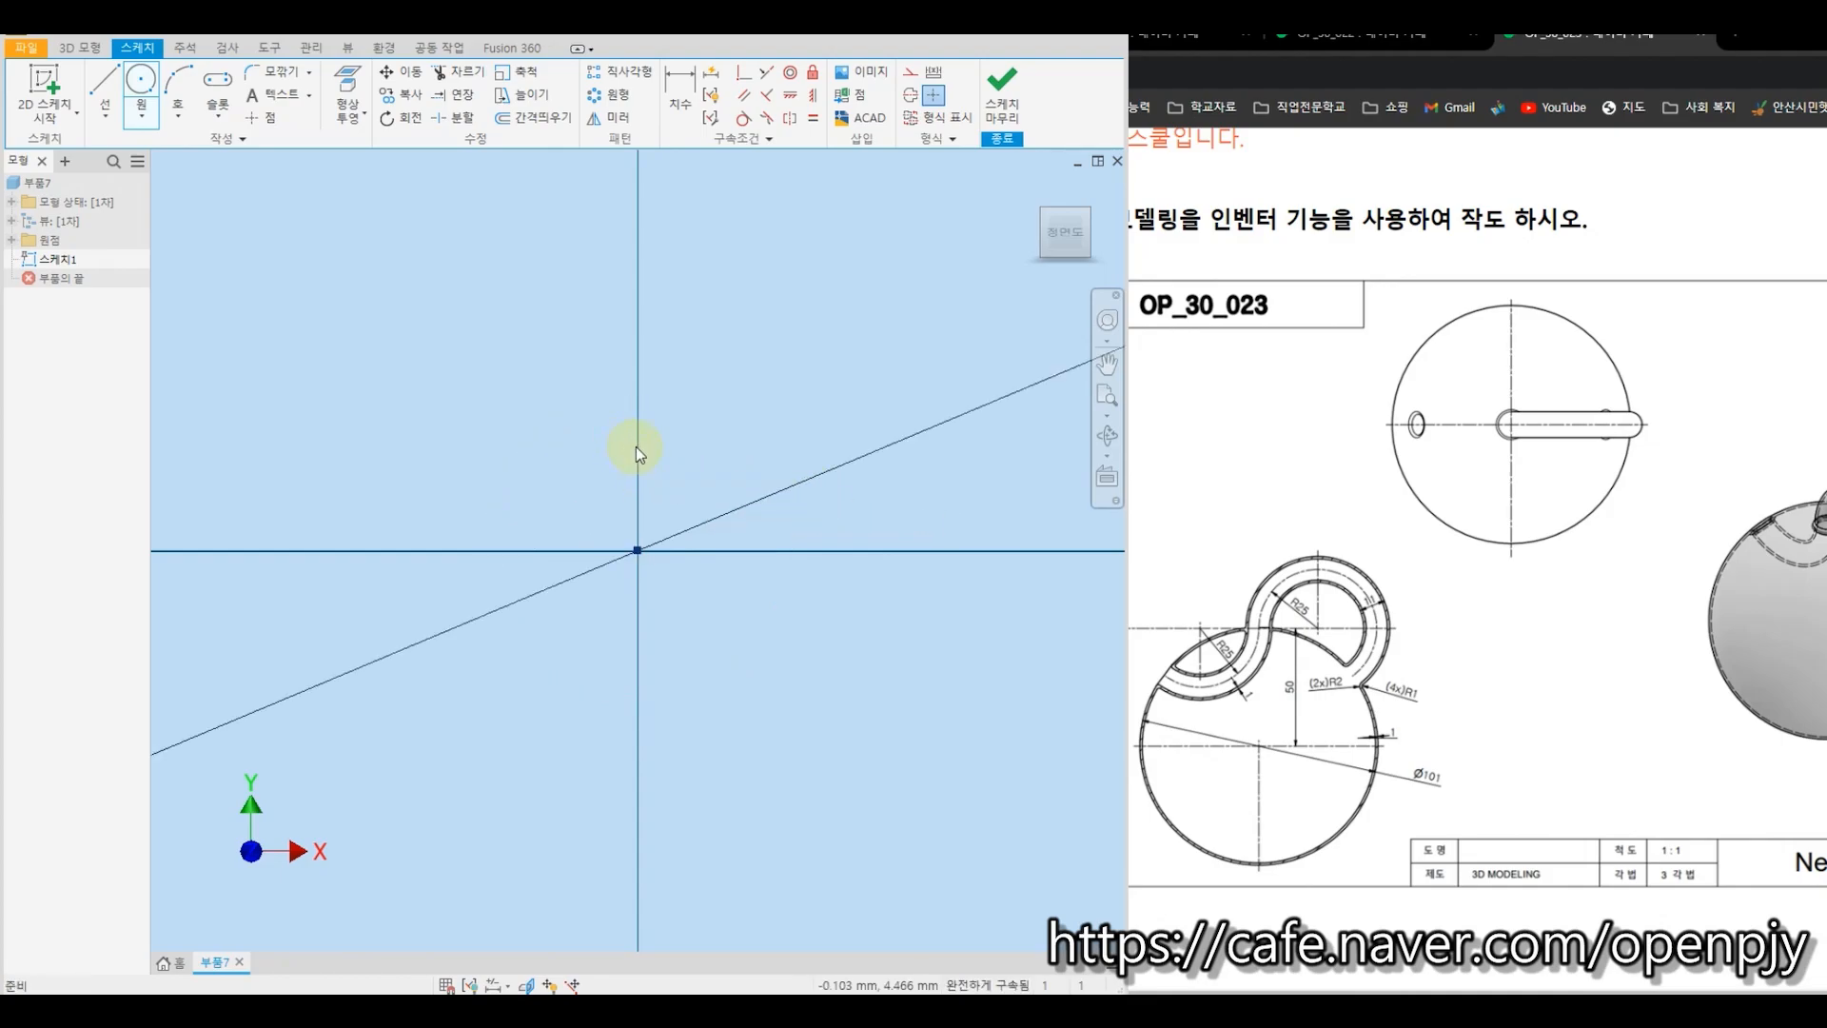
middle_click(635, 443)
middle_click(636, 443)
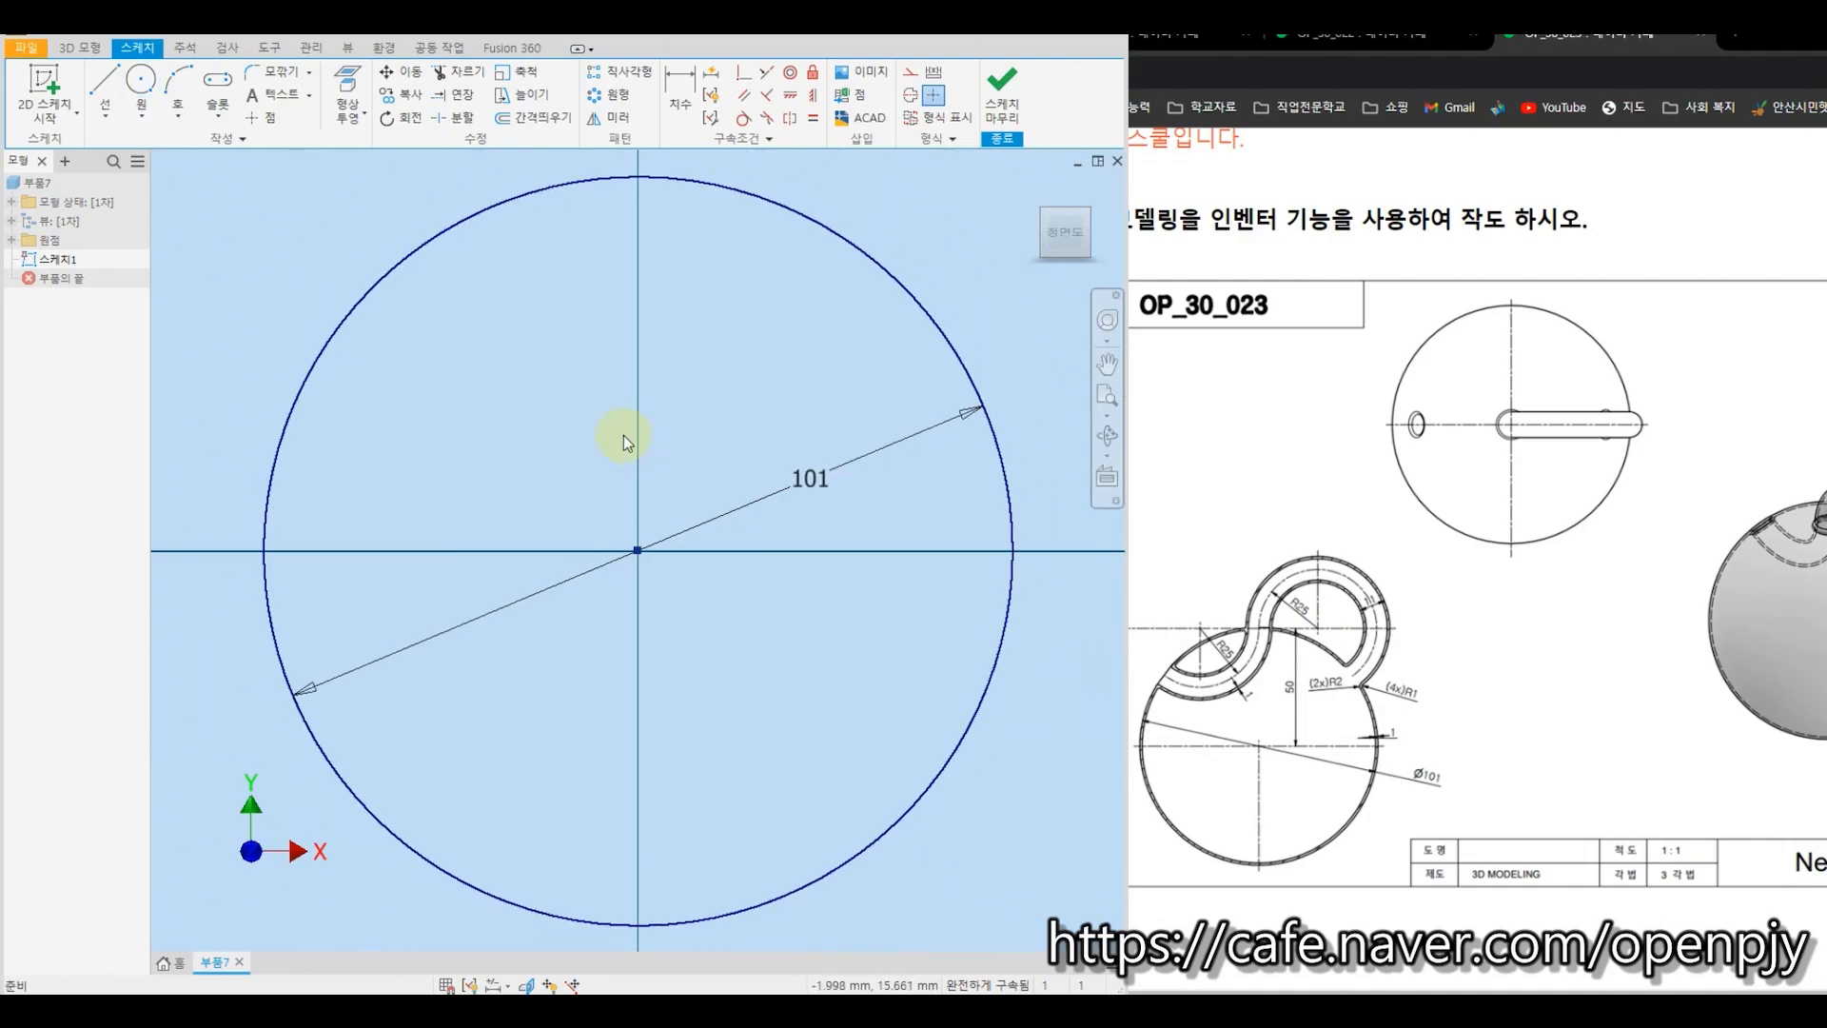
Draw a horizontal line extending past both sides of the circle and constrain it coincident with the circle's centre.
click(105, 82)
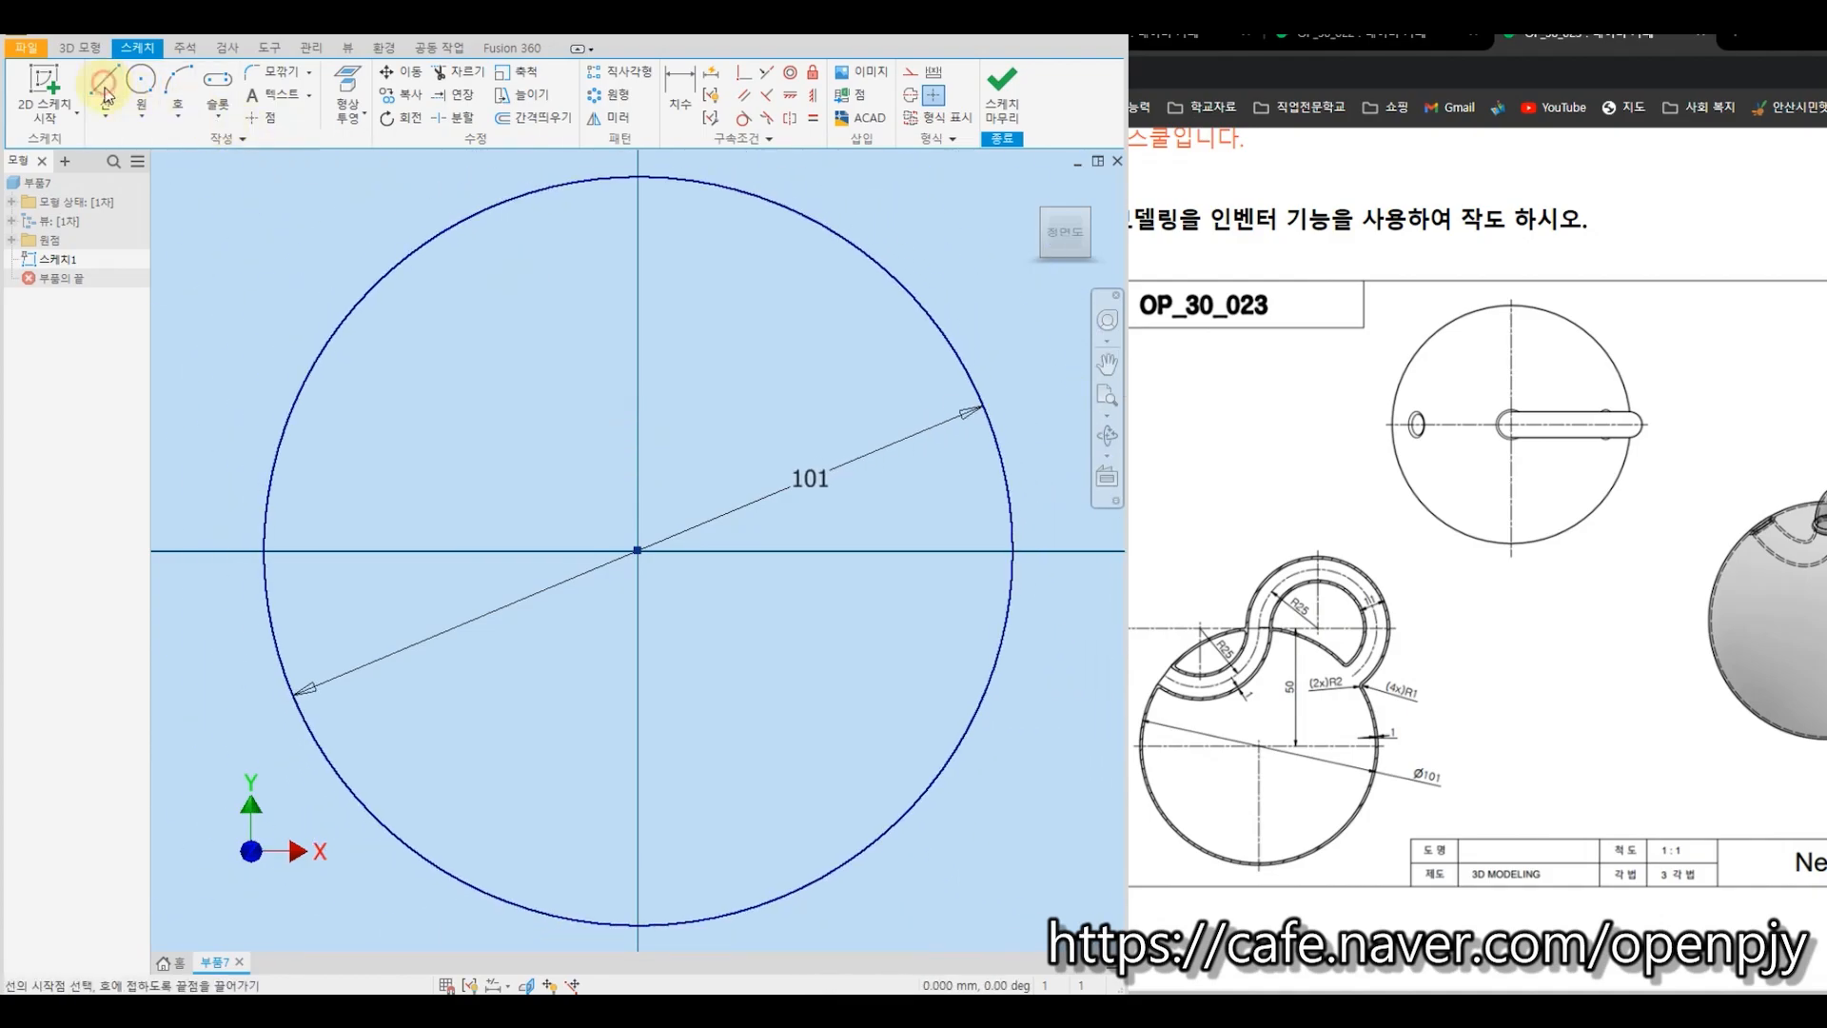
click(185, 549)
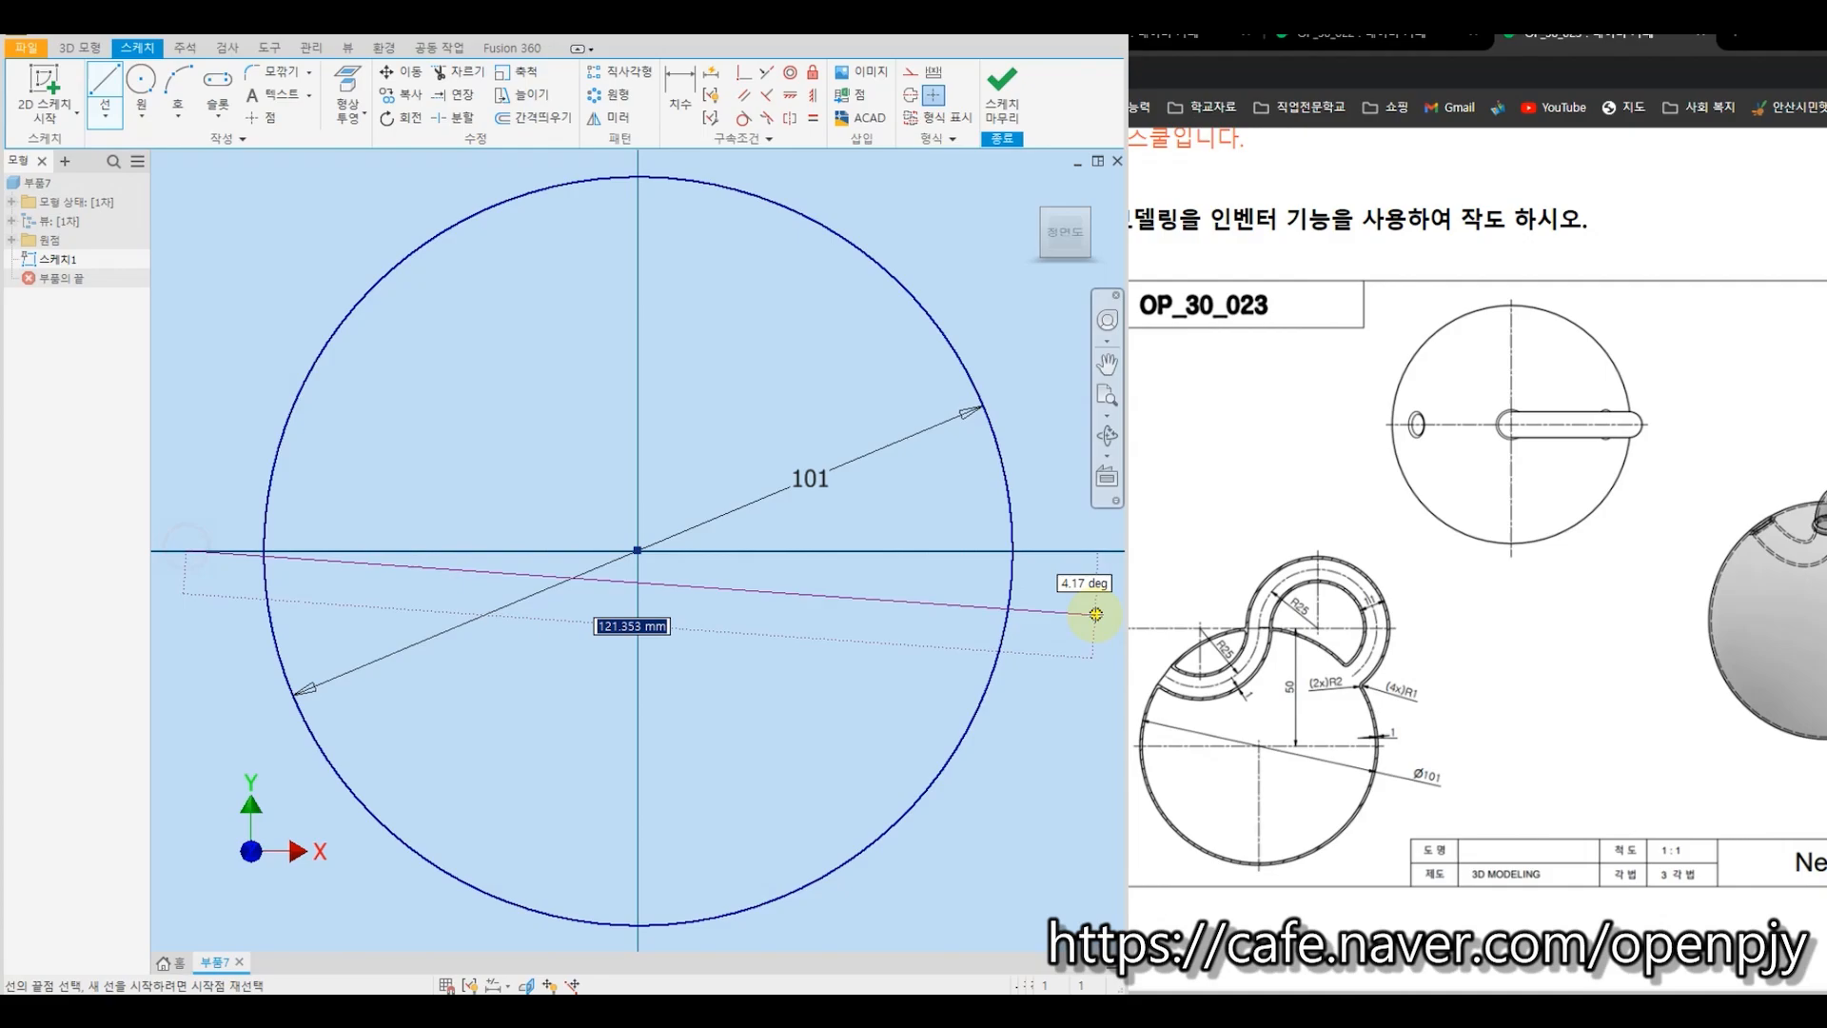
click(1071, 550)
key(Escape)
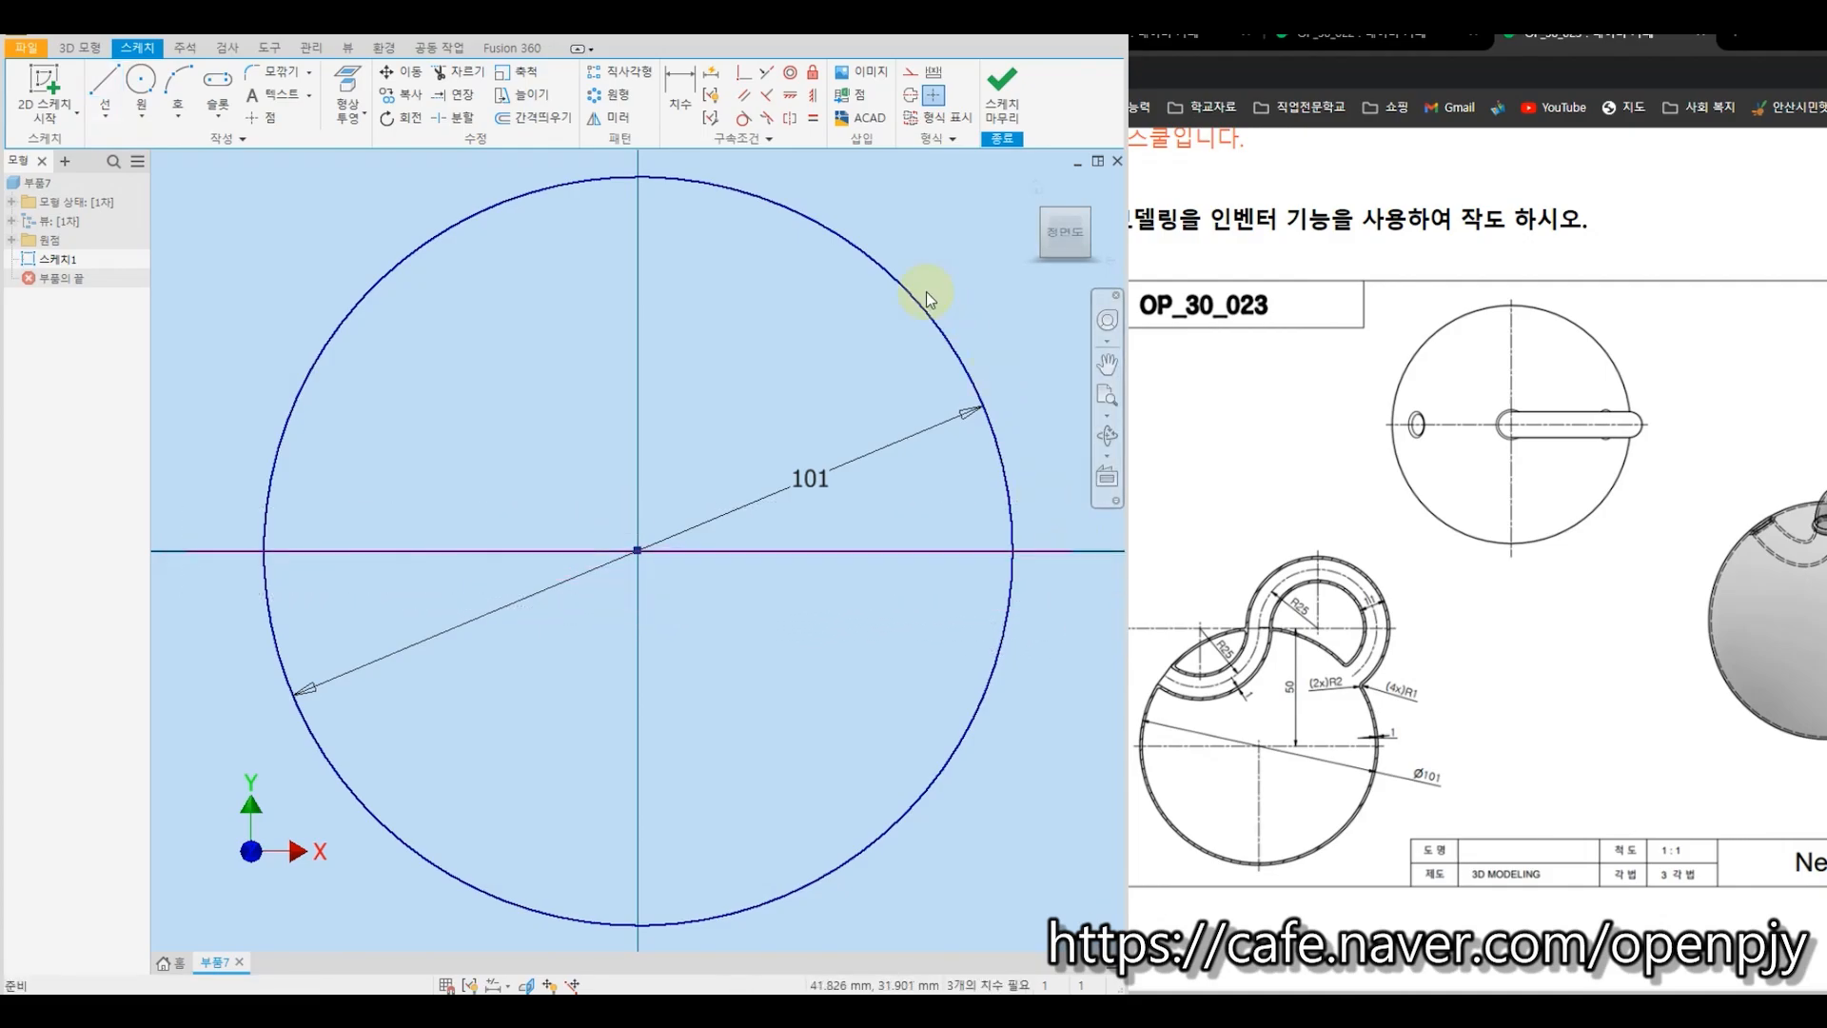
click(744, 72)
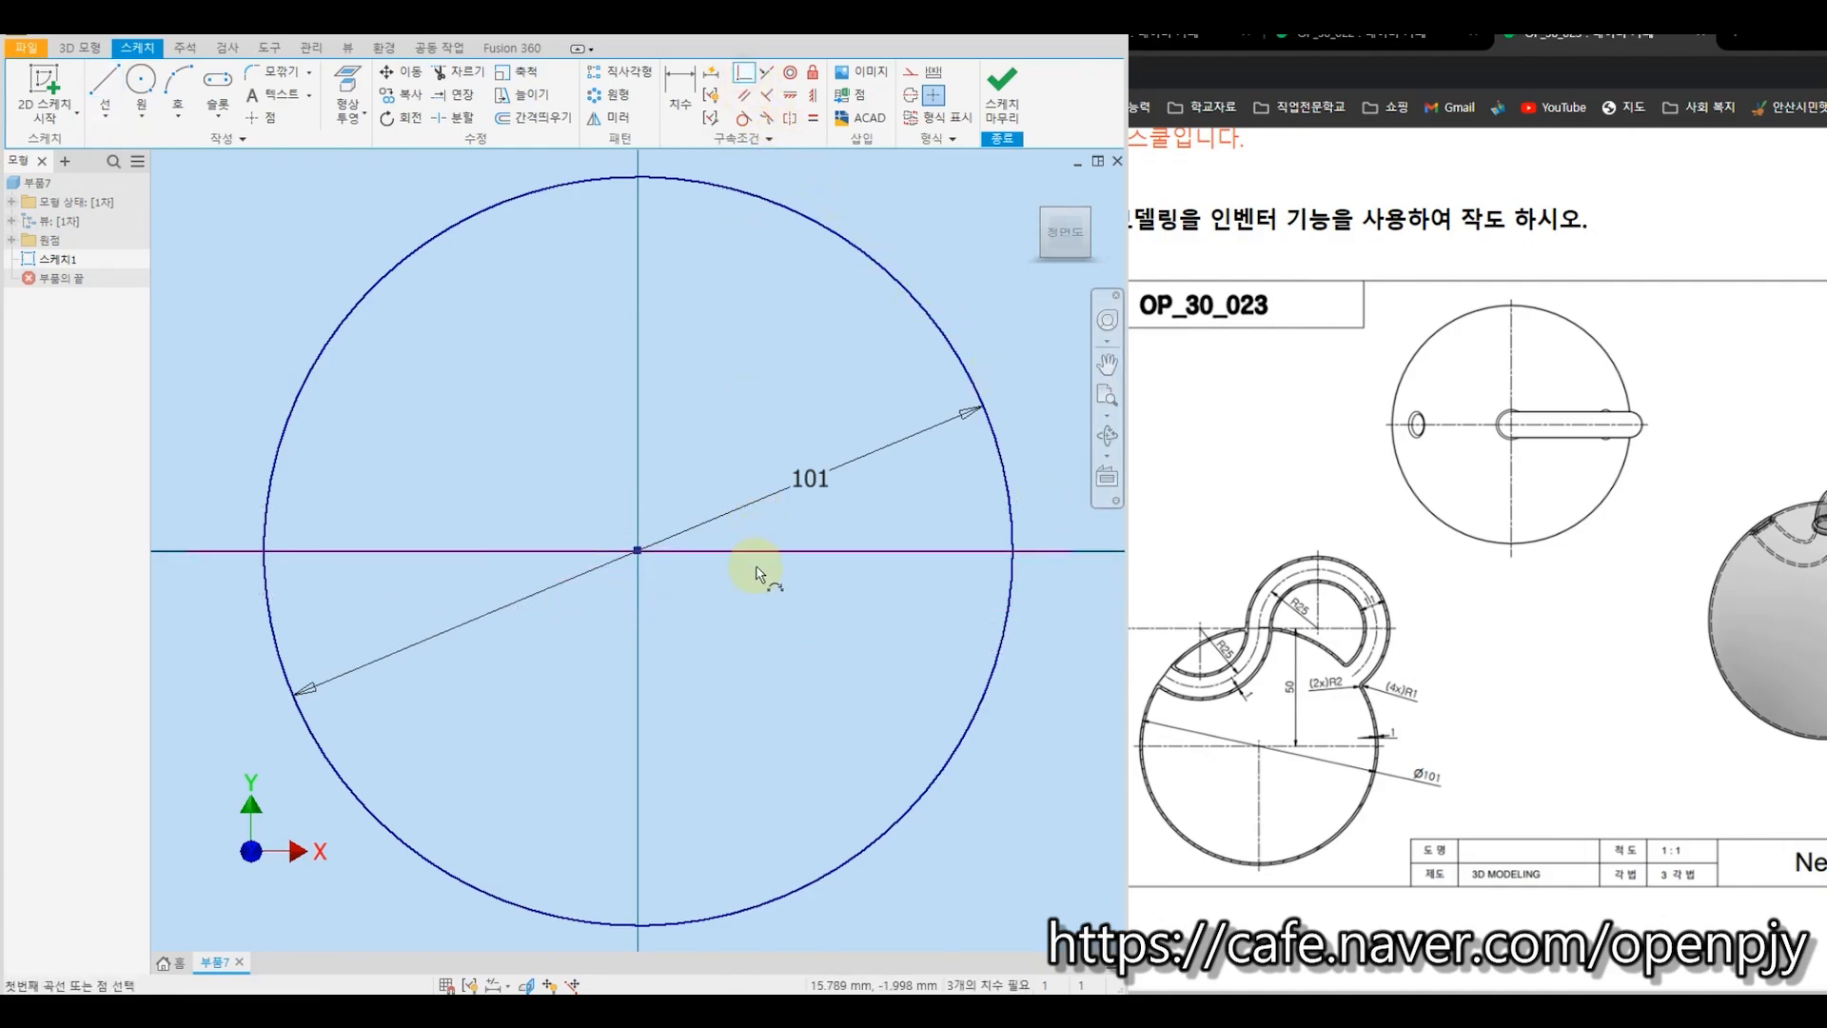
click(748, 561)
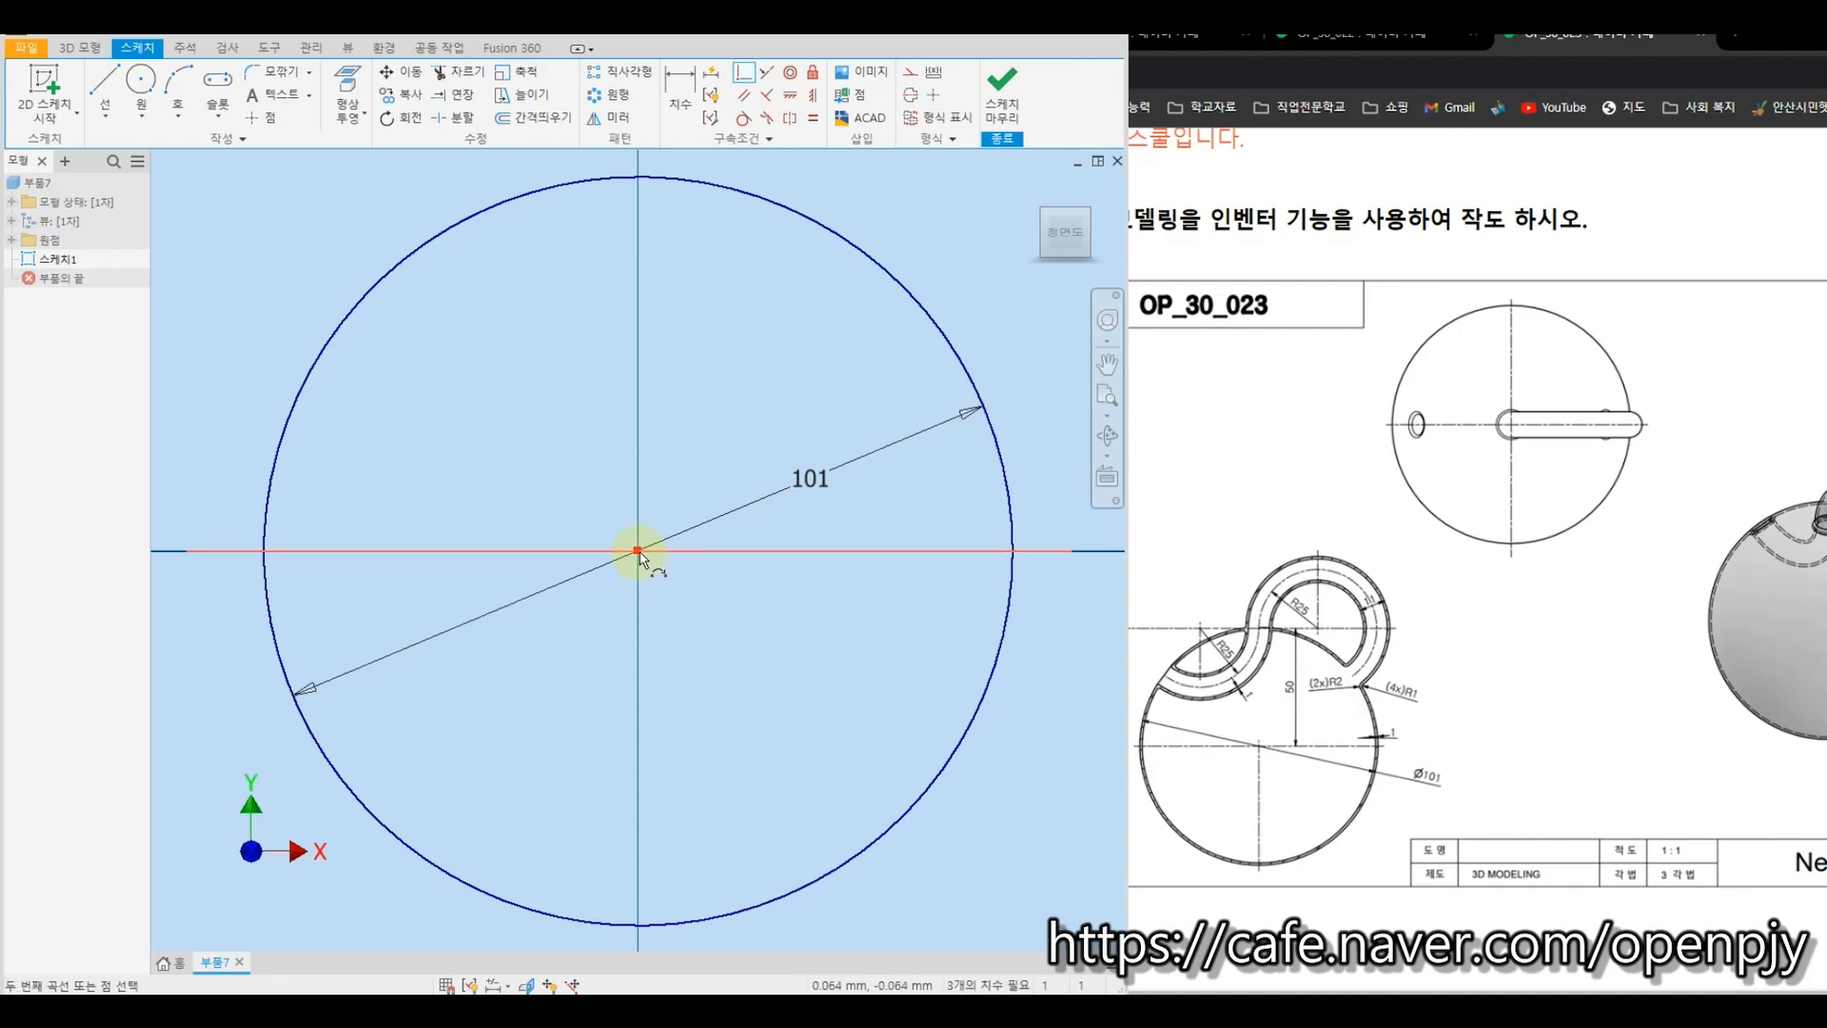
click(638, 552)
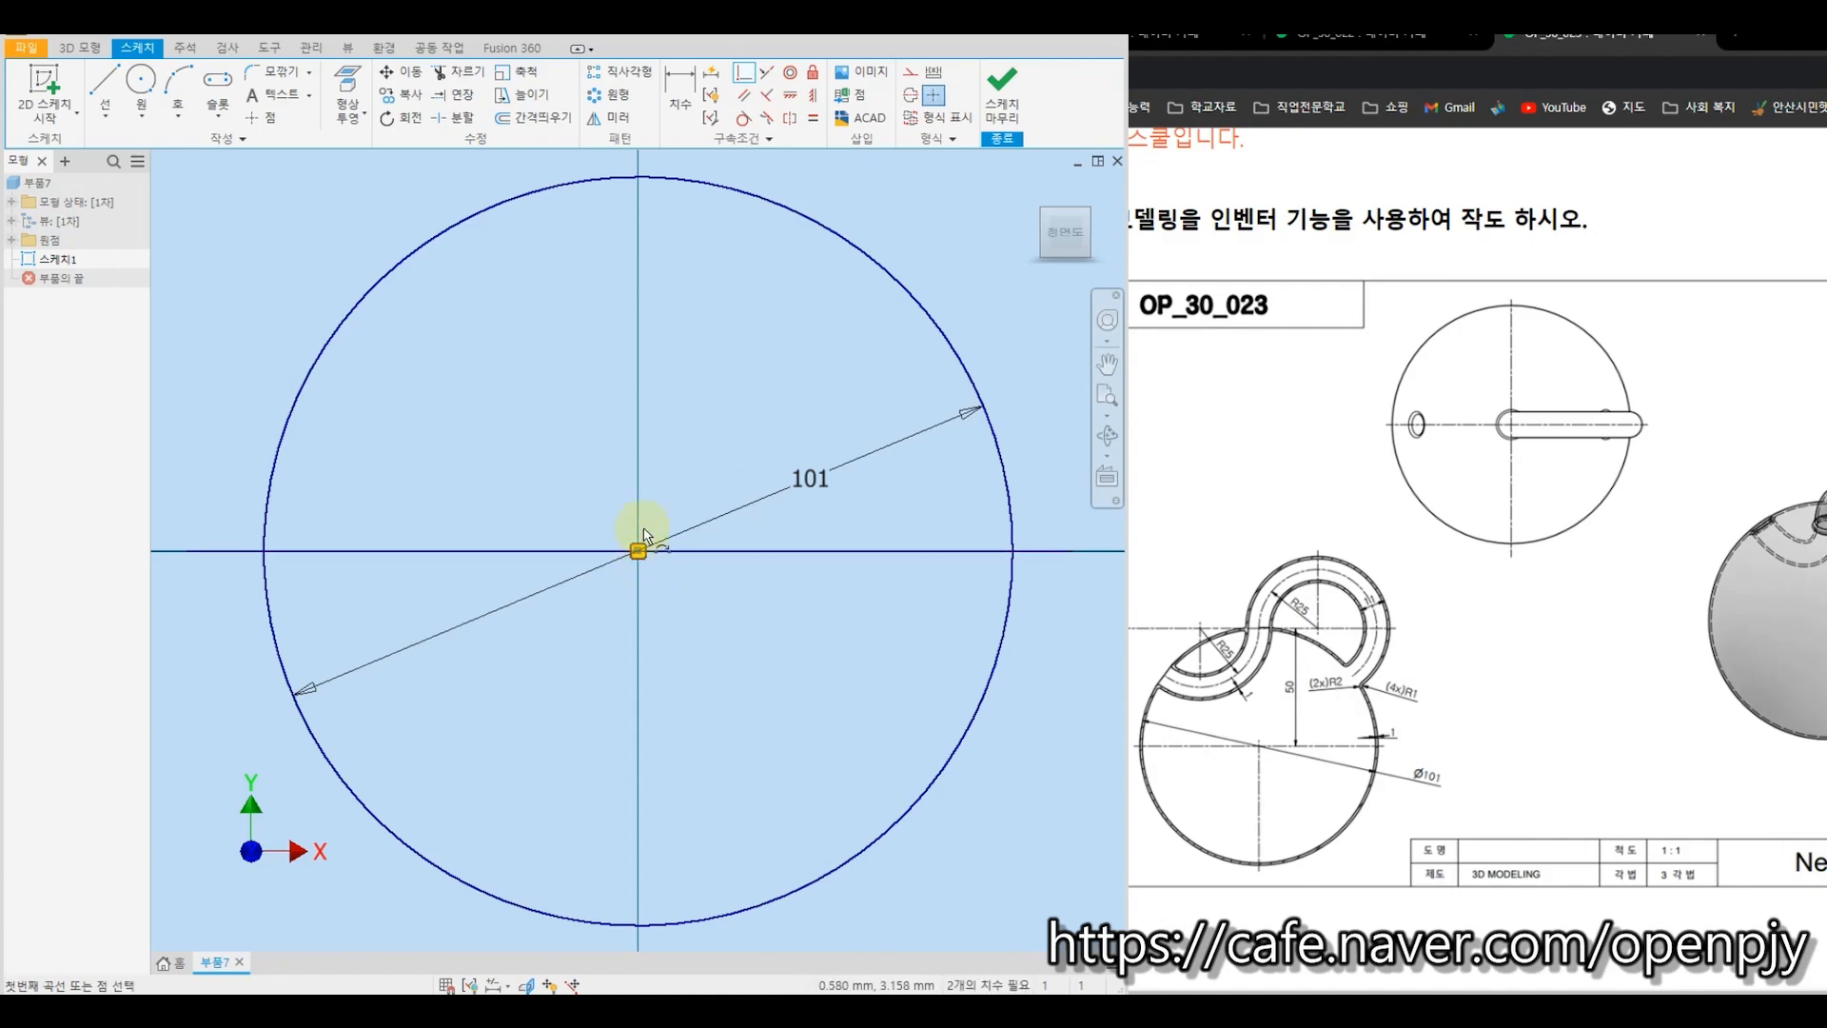
Trim the lower half of the circle and the line ends outside it, leaving a closed upper semicircle.
click(465, 70)
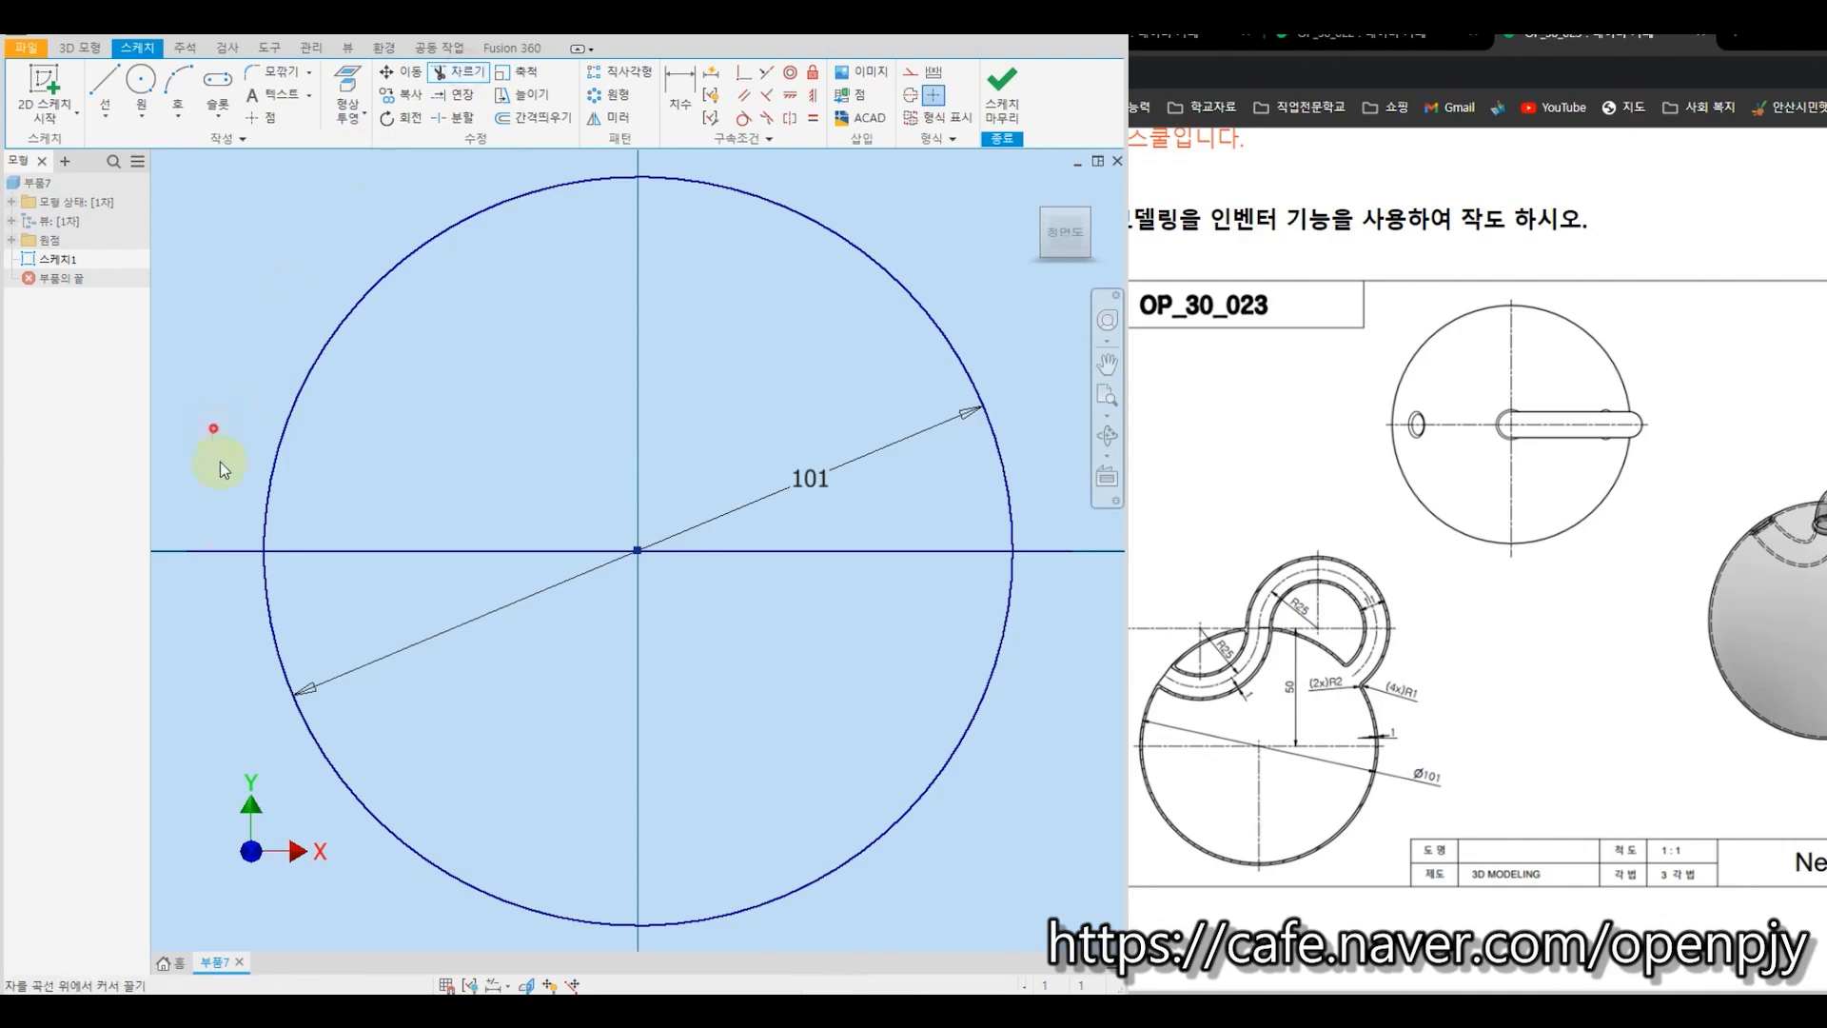
mouse_move(220, 461)
mouse_down()
mouse_move(229, 590)
mouse_move(328, 632)
mouse_up()
drag(1055, 491, 1034, 605)
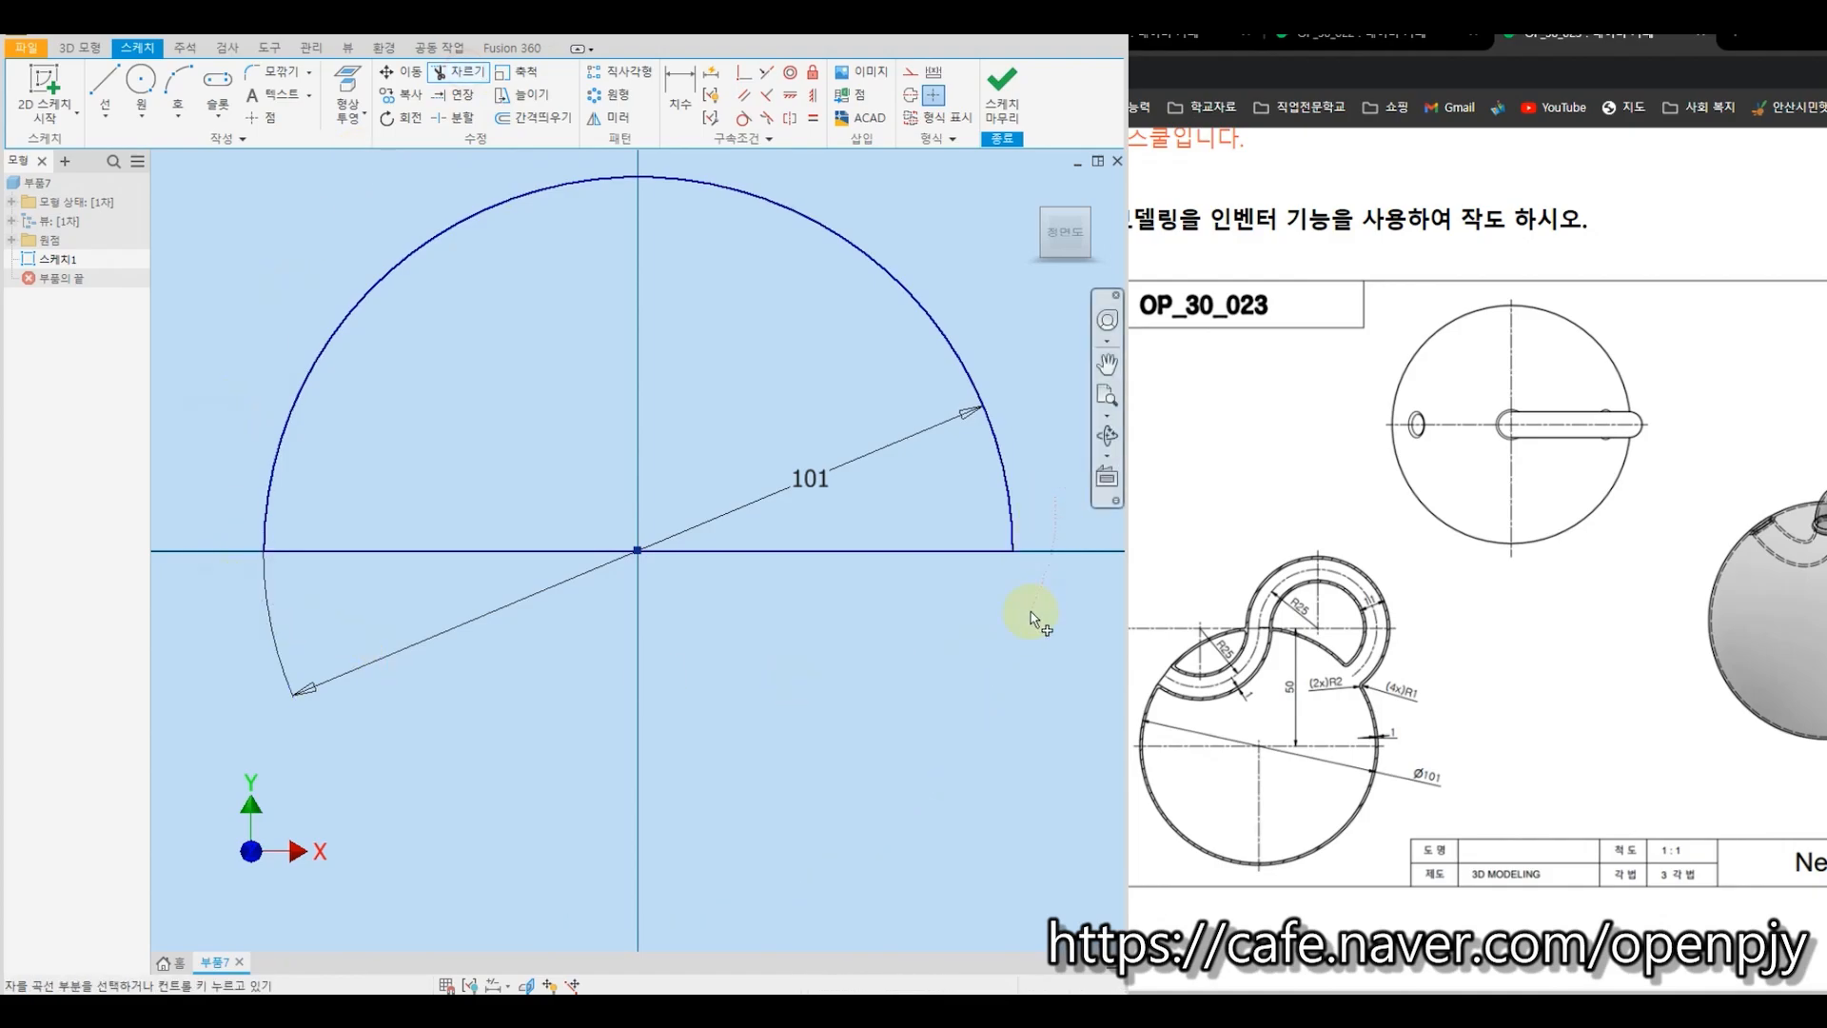
key(Escape)
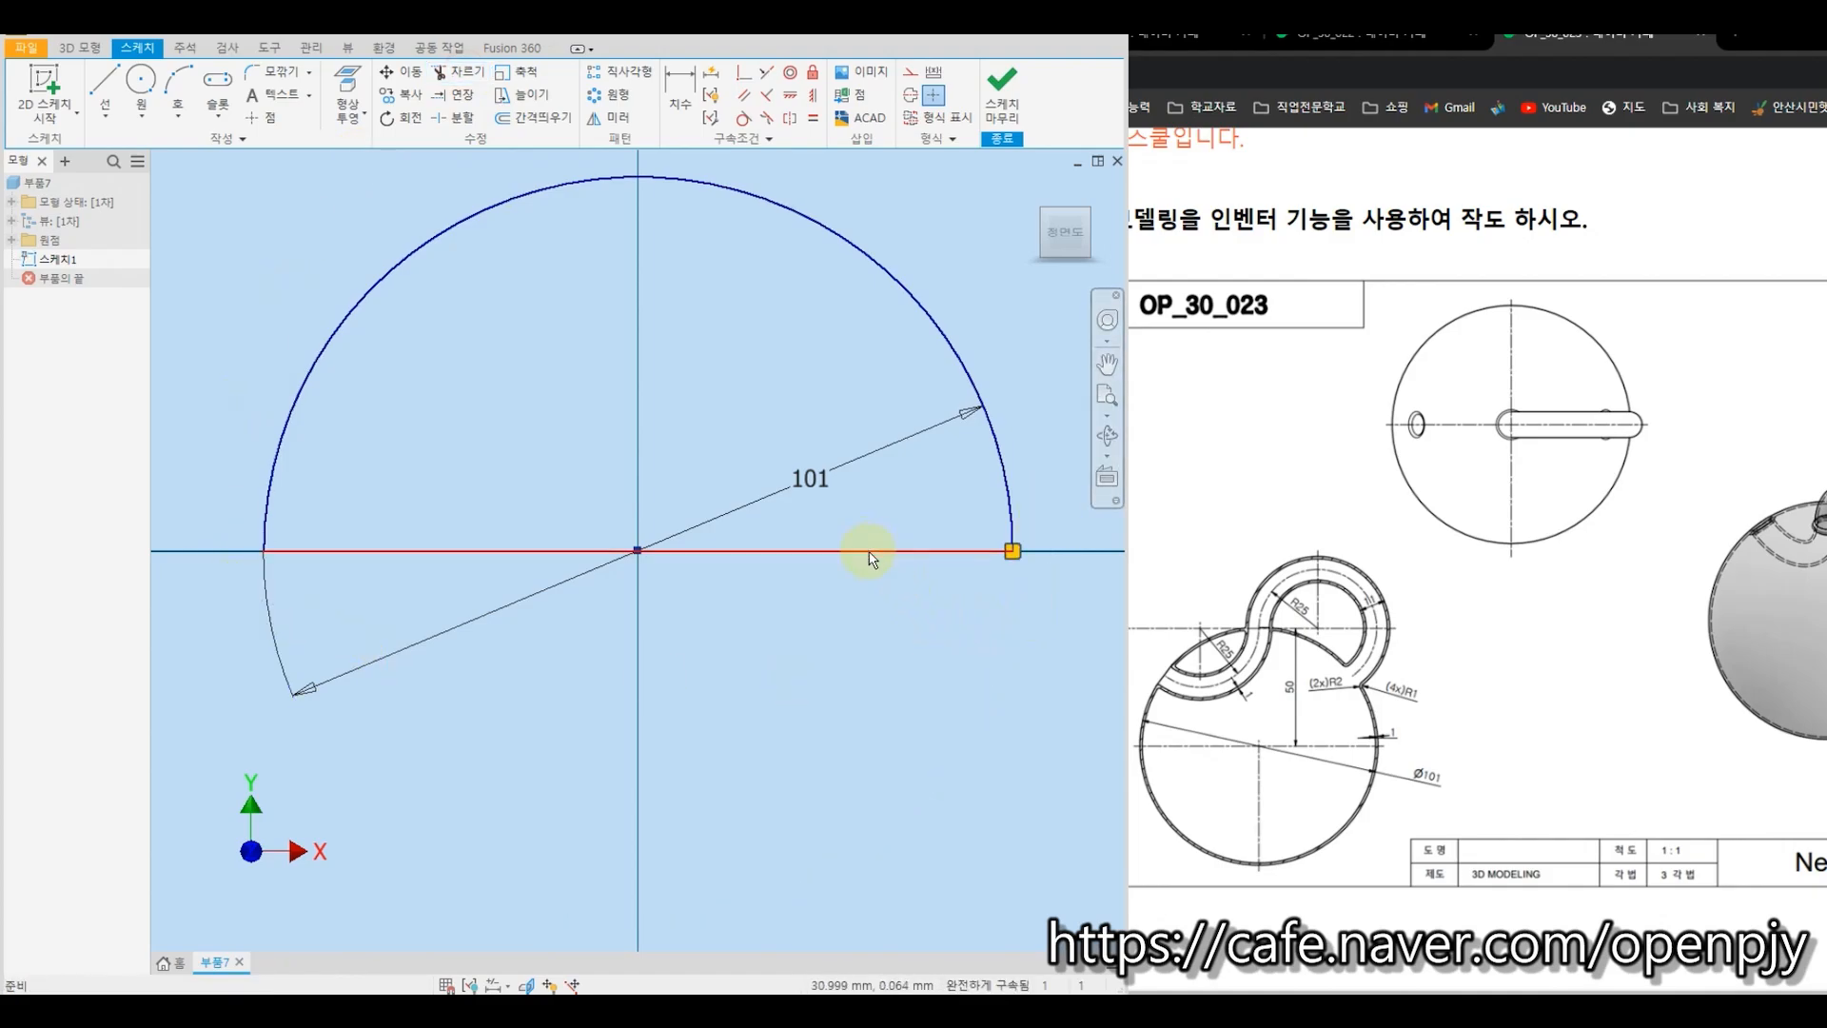
Convert the semicircle's horizontal diameter line to construction geometry and finish the sketch.
click(869, 556)
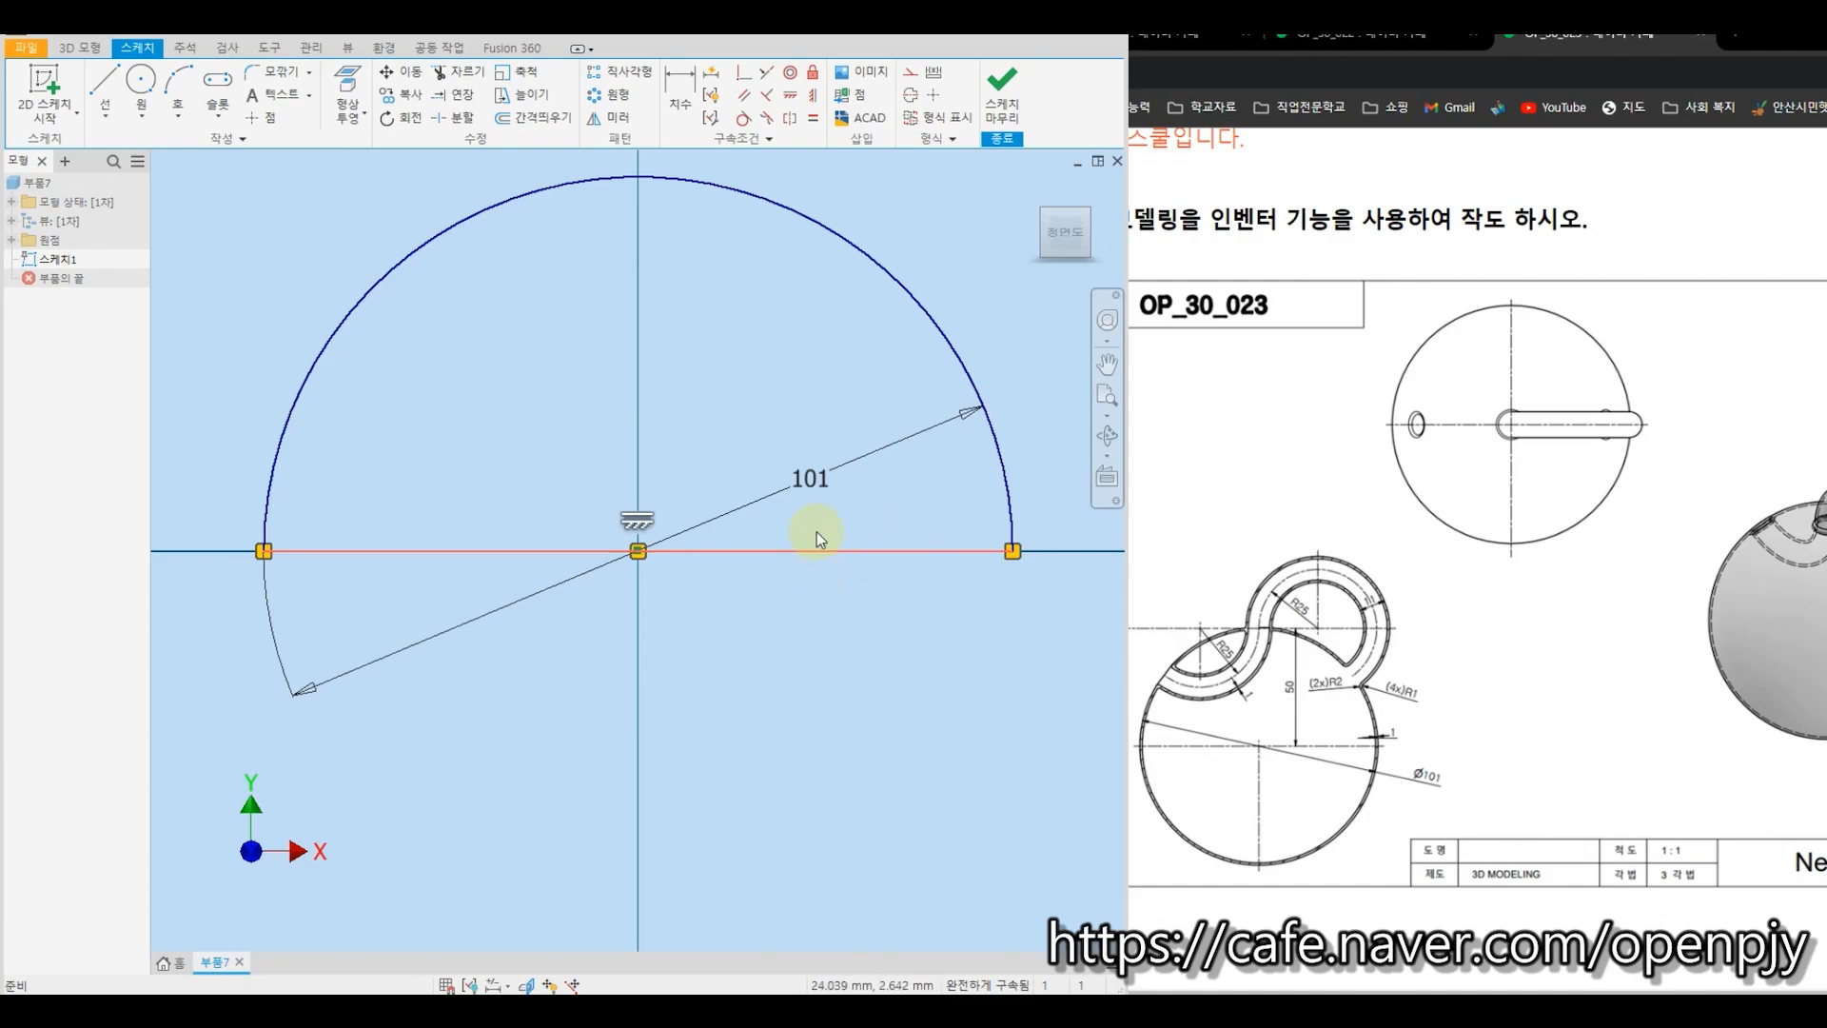
click(916, 76)
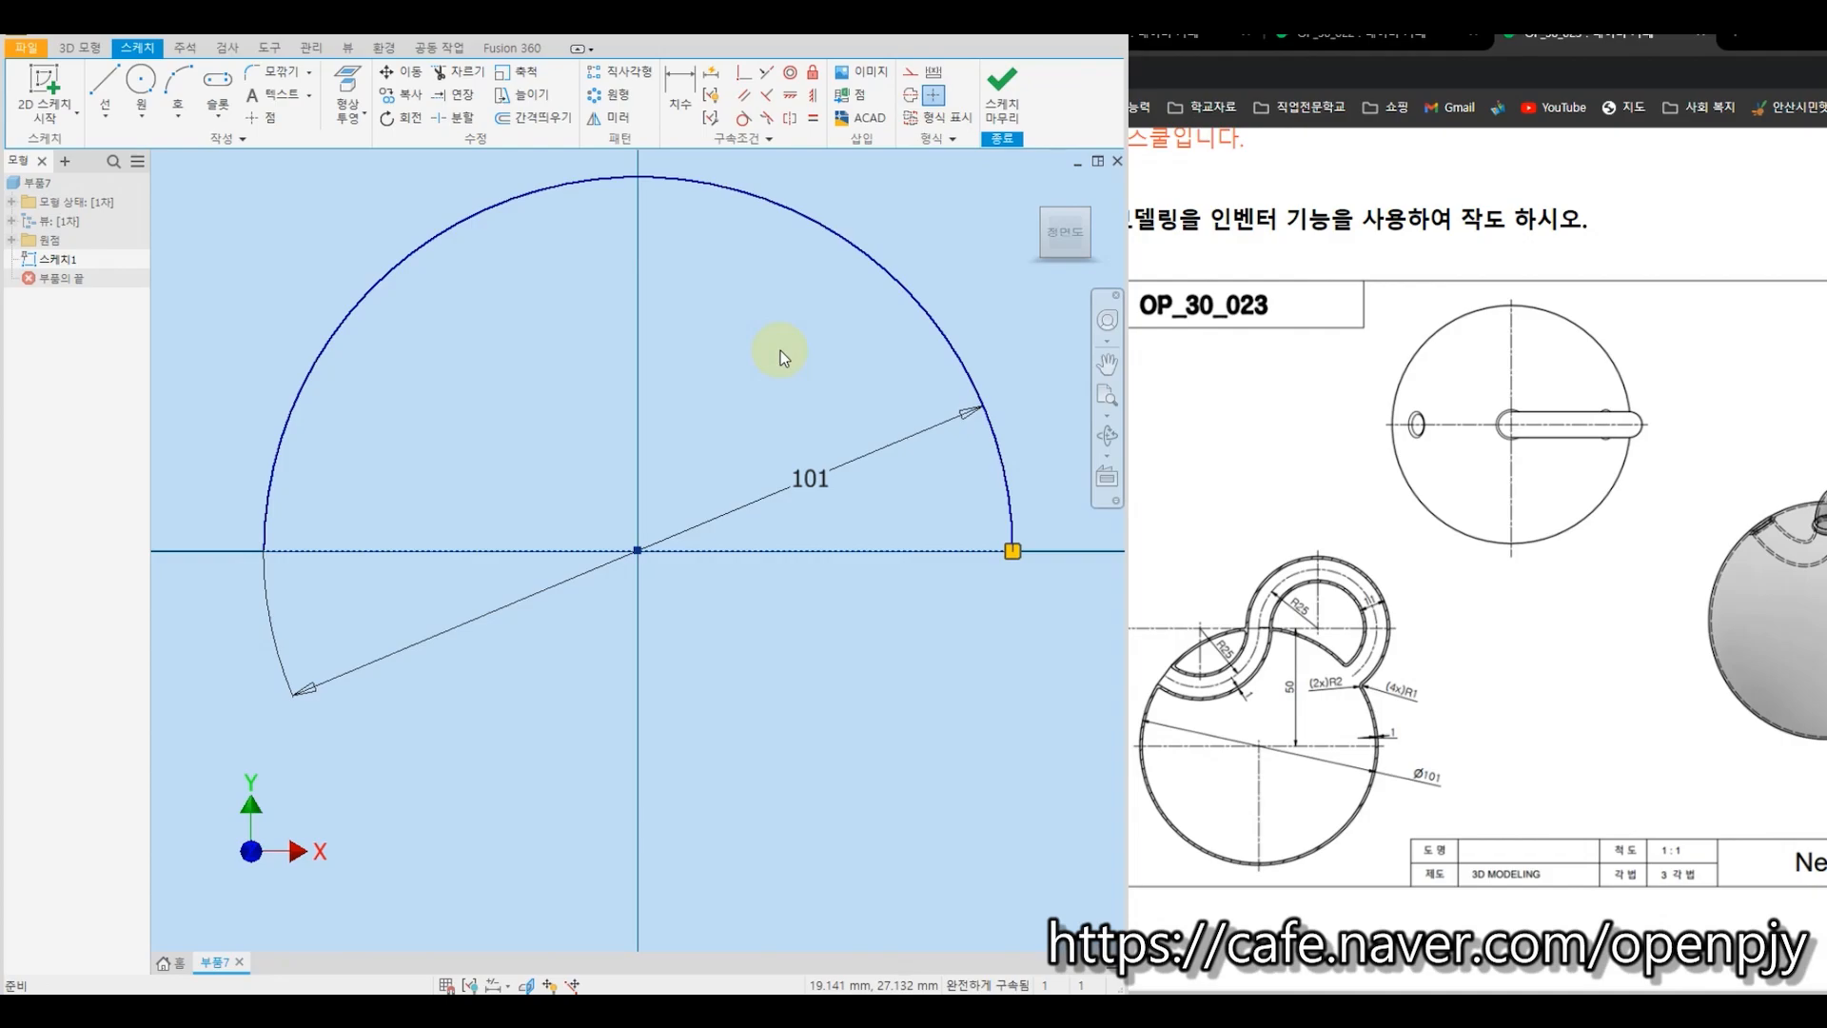
click(1002, 91)
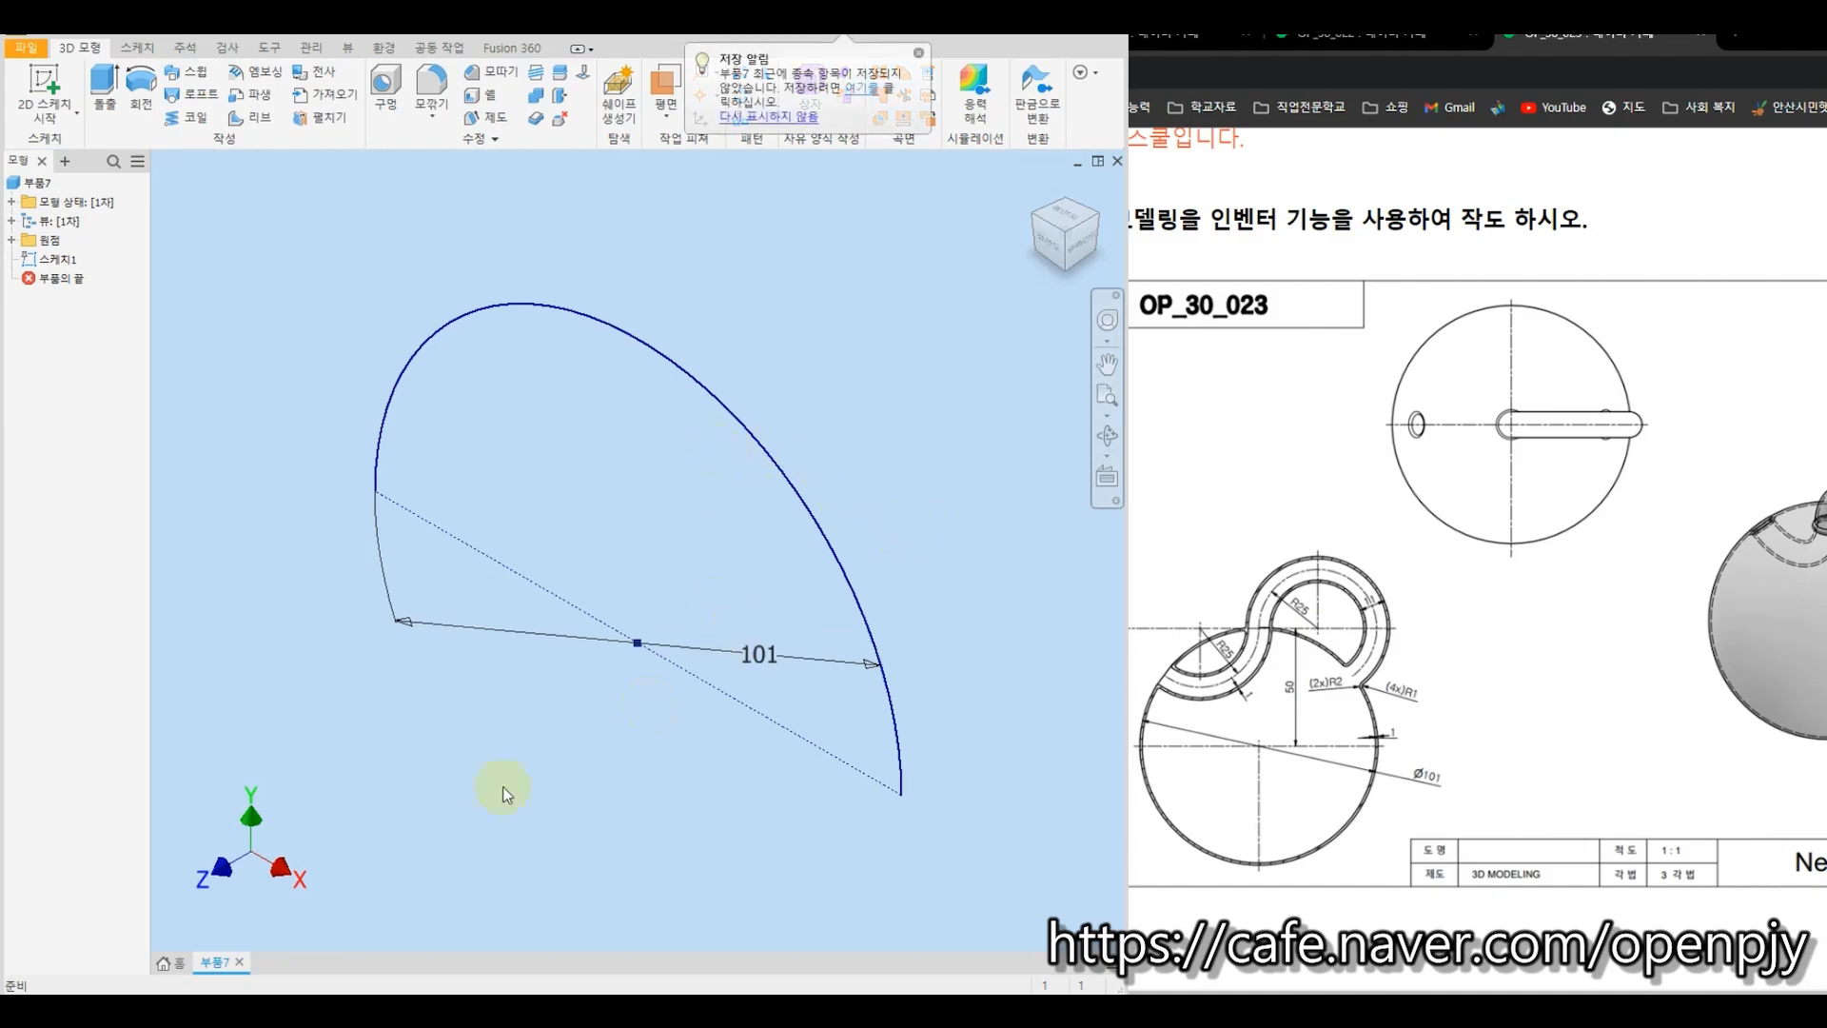
Set an isometric view with the Z axis pointing up as the home view, using Fit to View.
mouse_move(569, 893)
shift+middle_down()
mouse_move(739, 771)
mouse_move(661, 734)
mouse_move(653, 762)
mouse_move(666, 752)
shift+middle_up()
right_click(1066, 233)
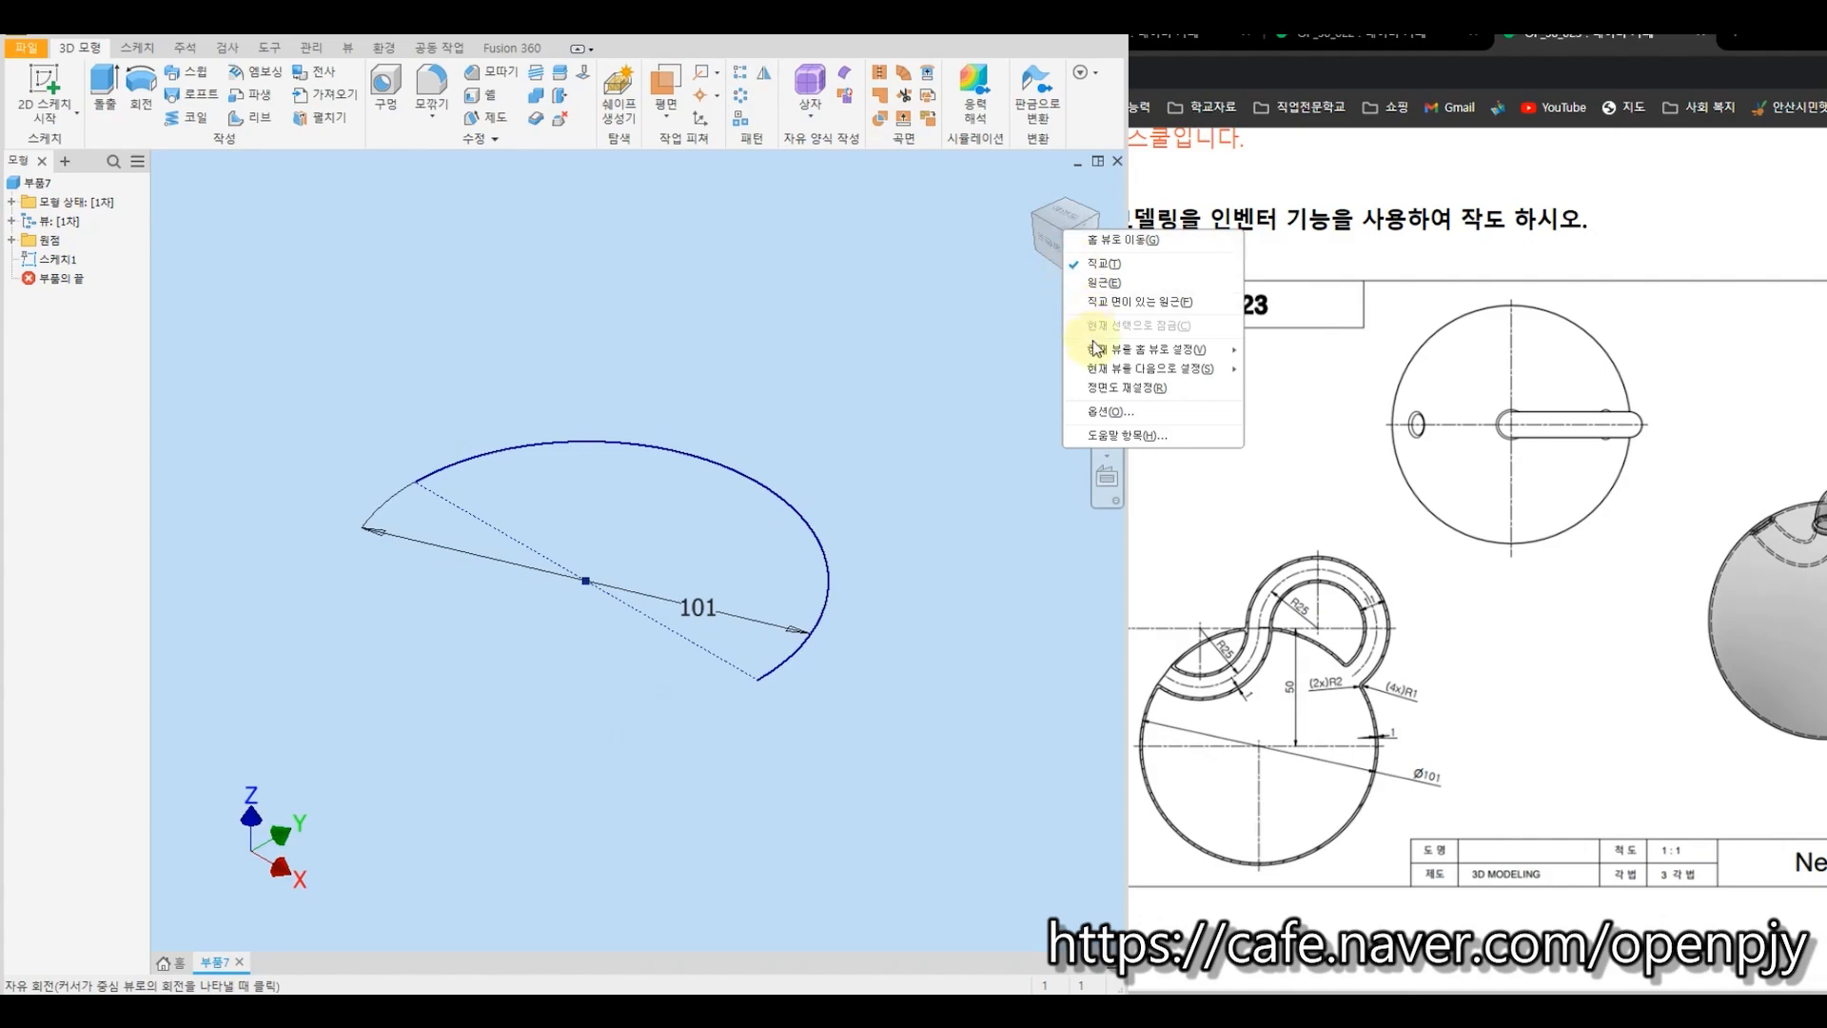
mouse_move(1102, 354)
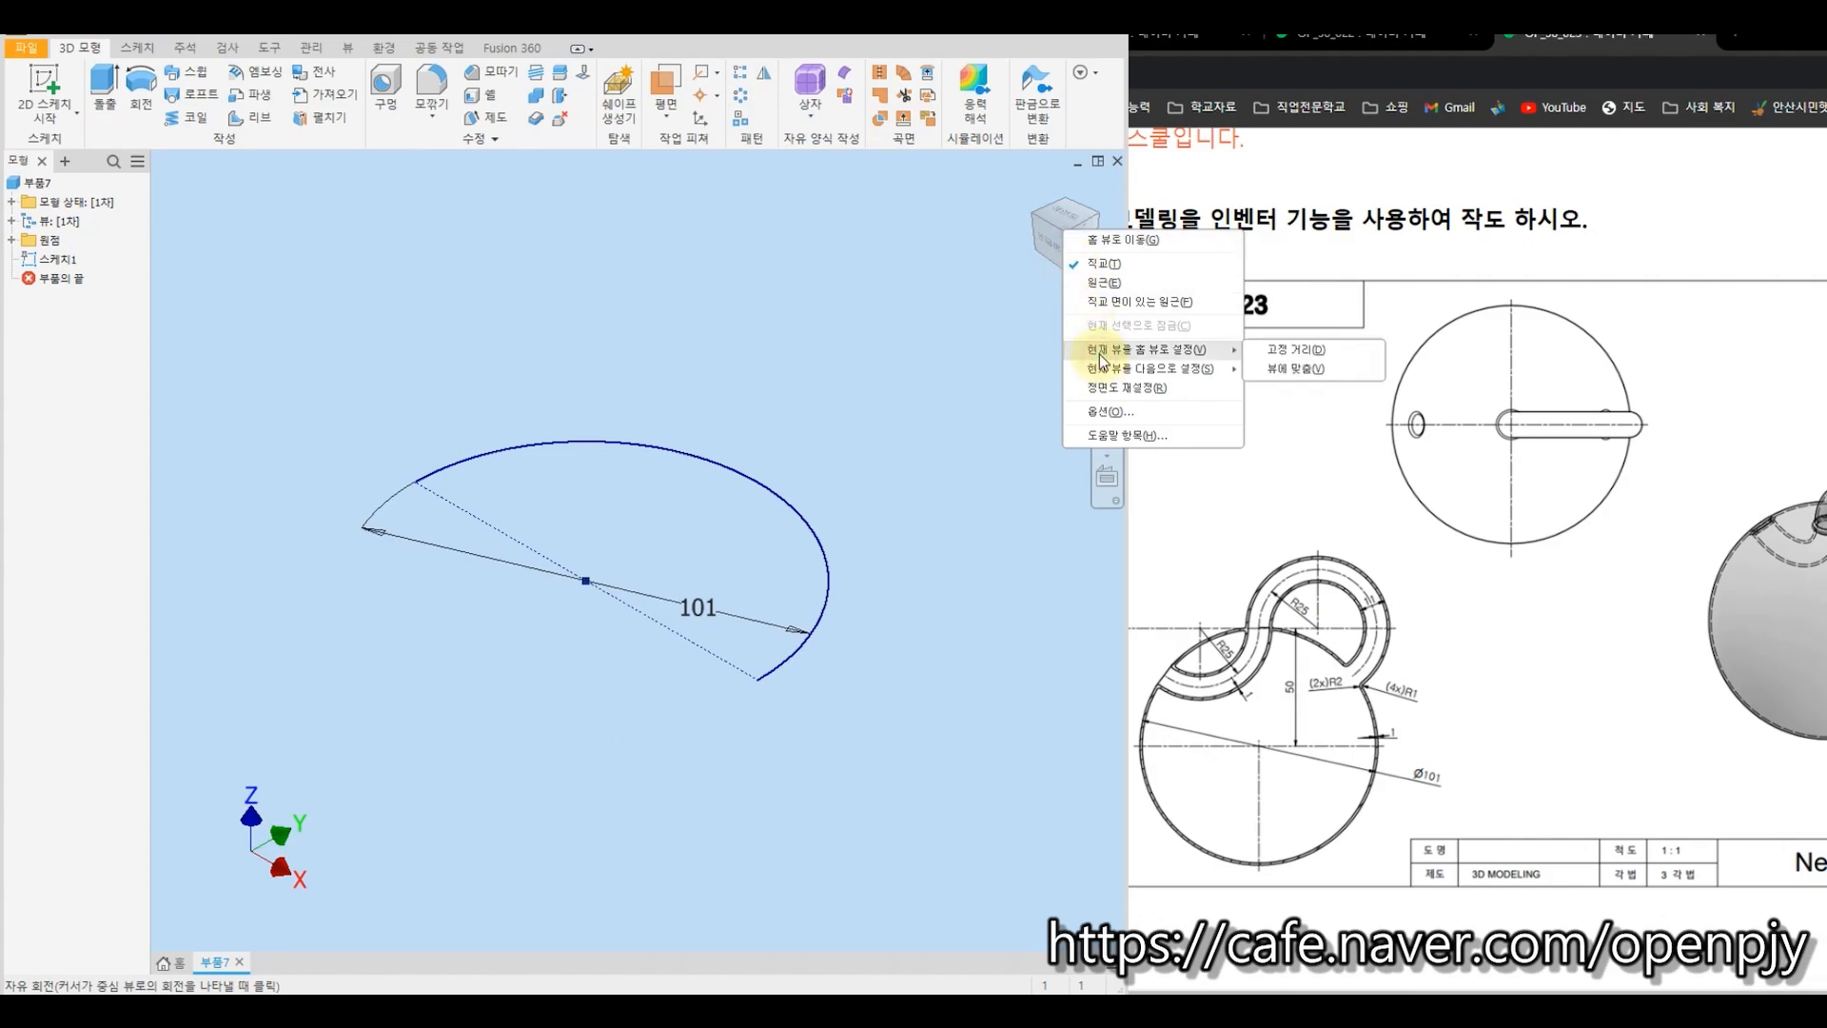
click(1289, 370)
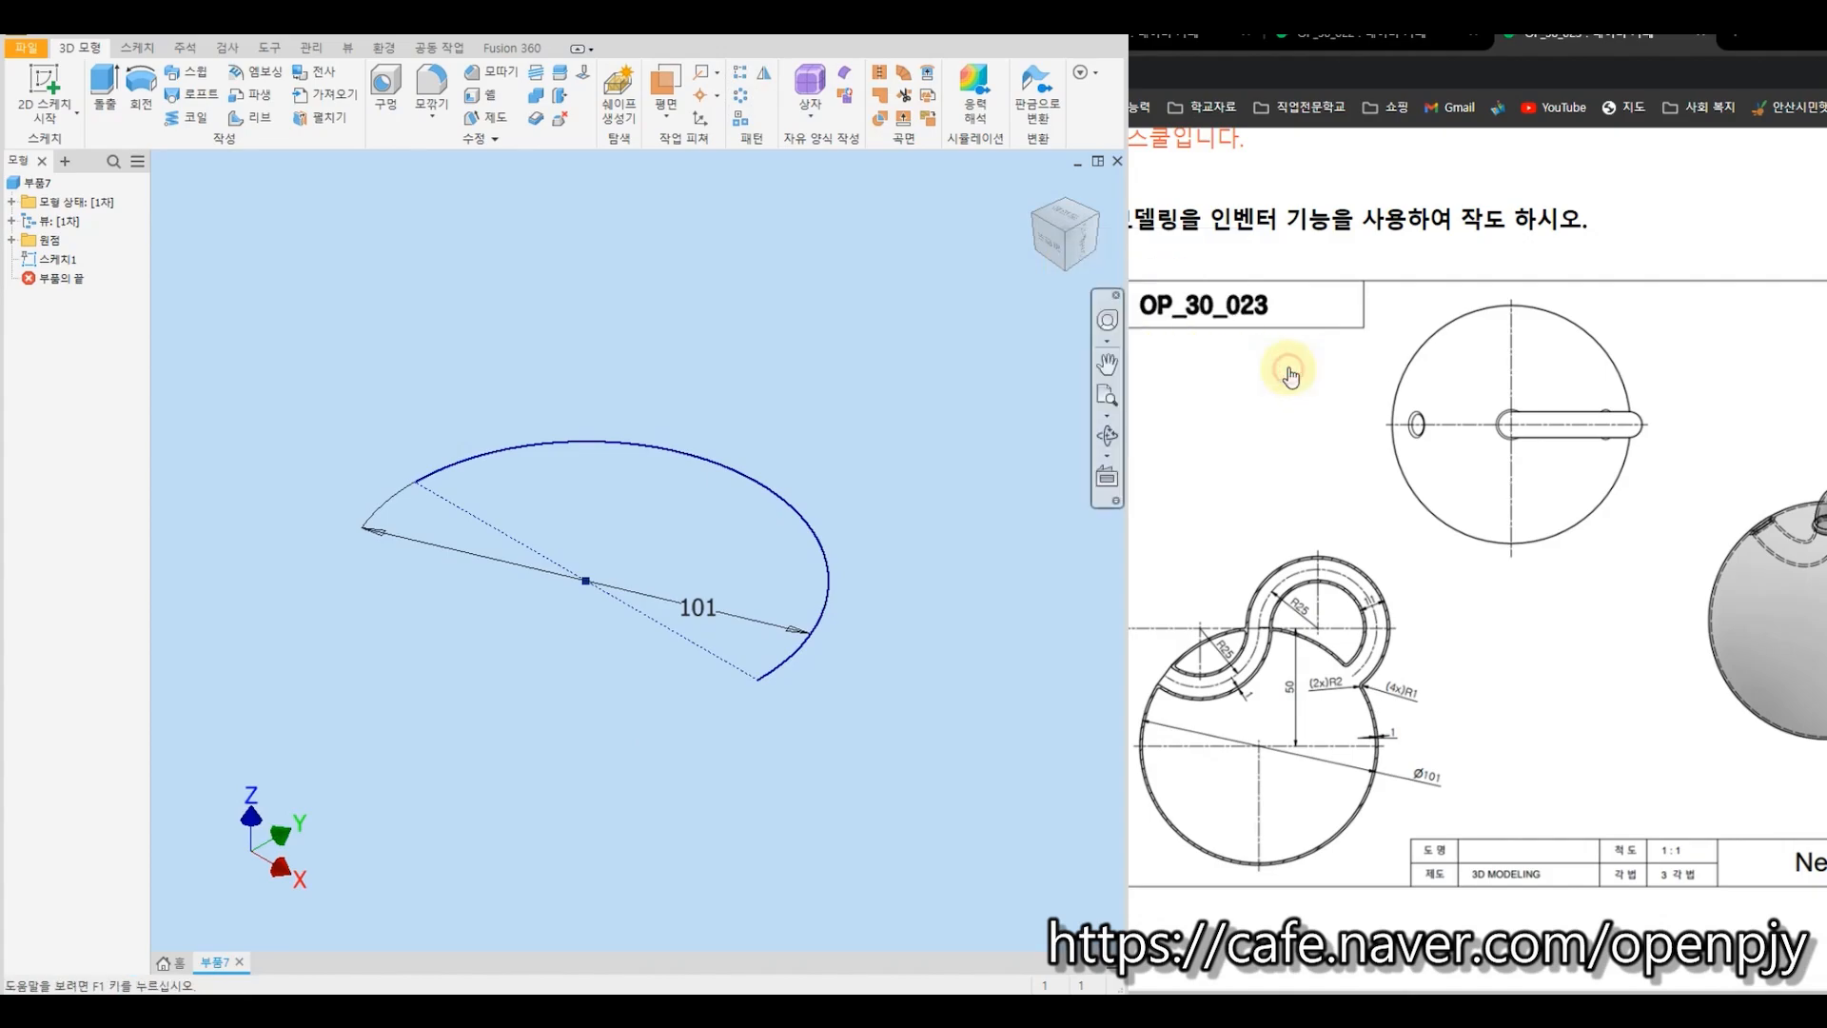
Revolve the semicircular arc as a surface about the X axis by 180 degrees with symmetric direction.
click(147, 86)
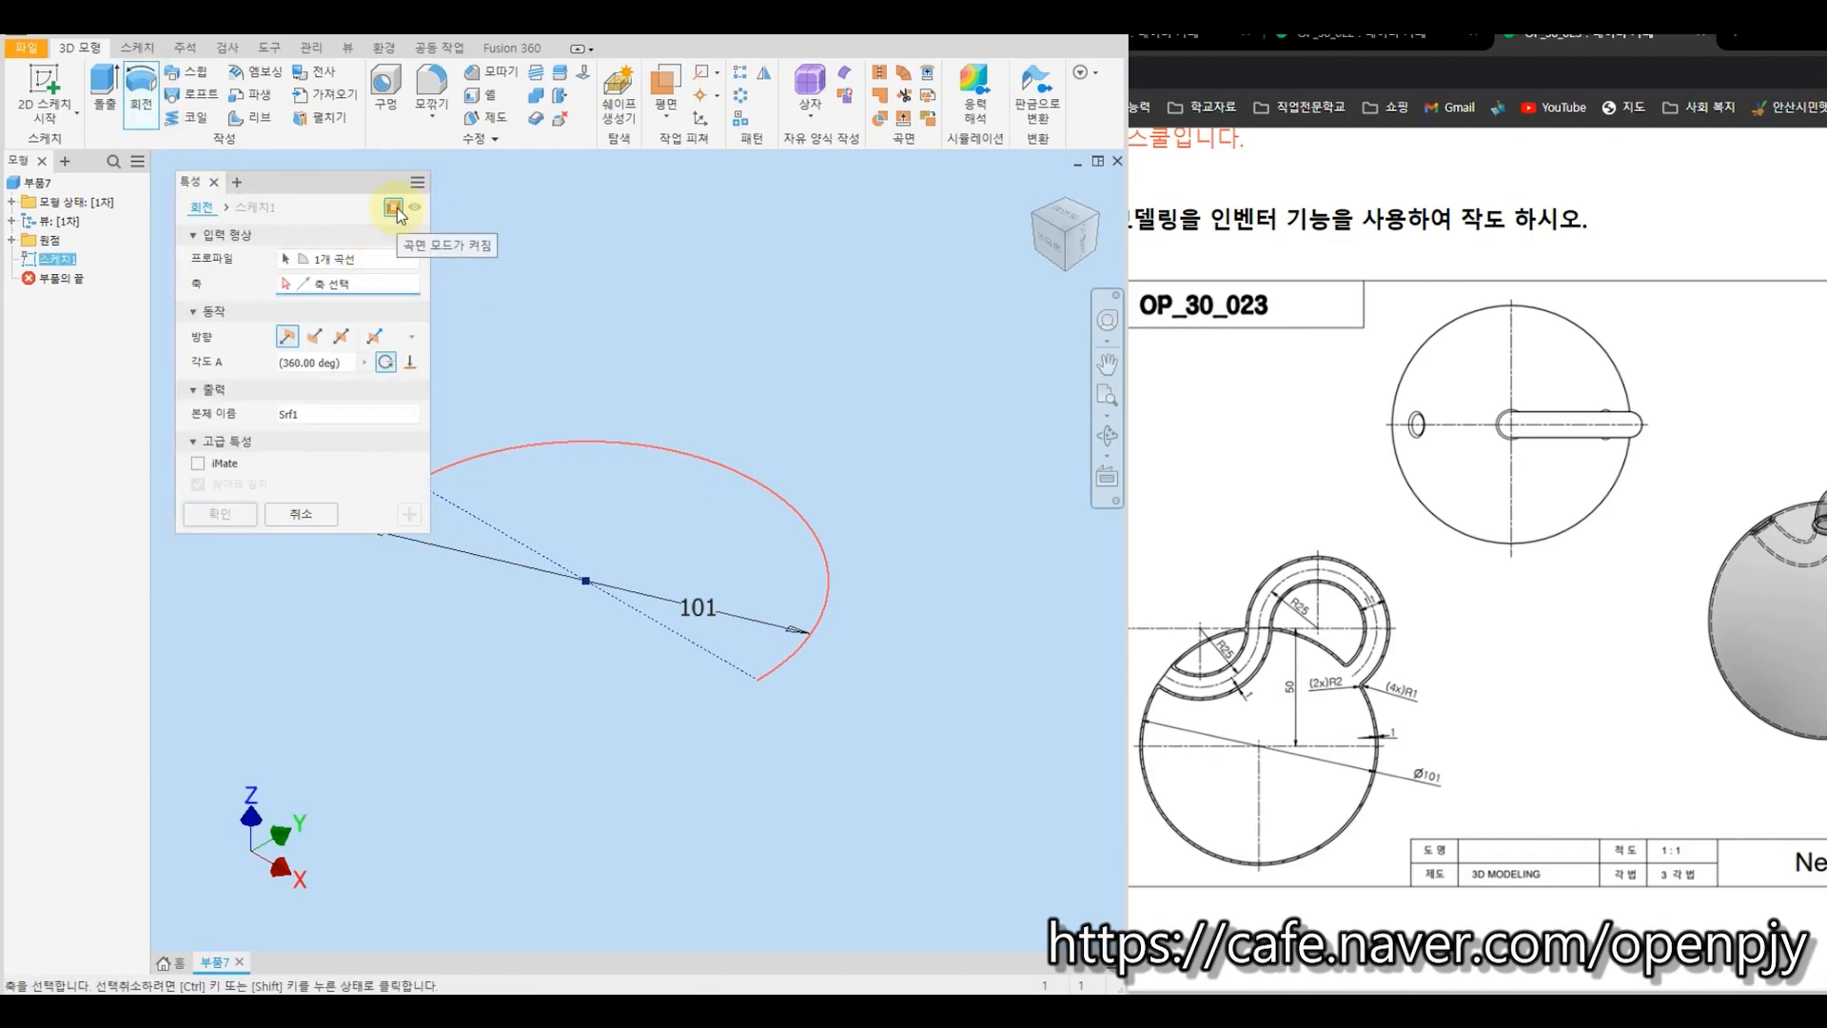
click(12, 239)
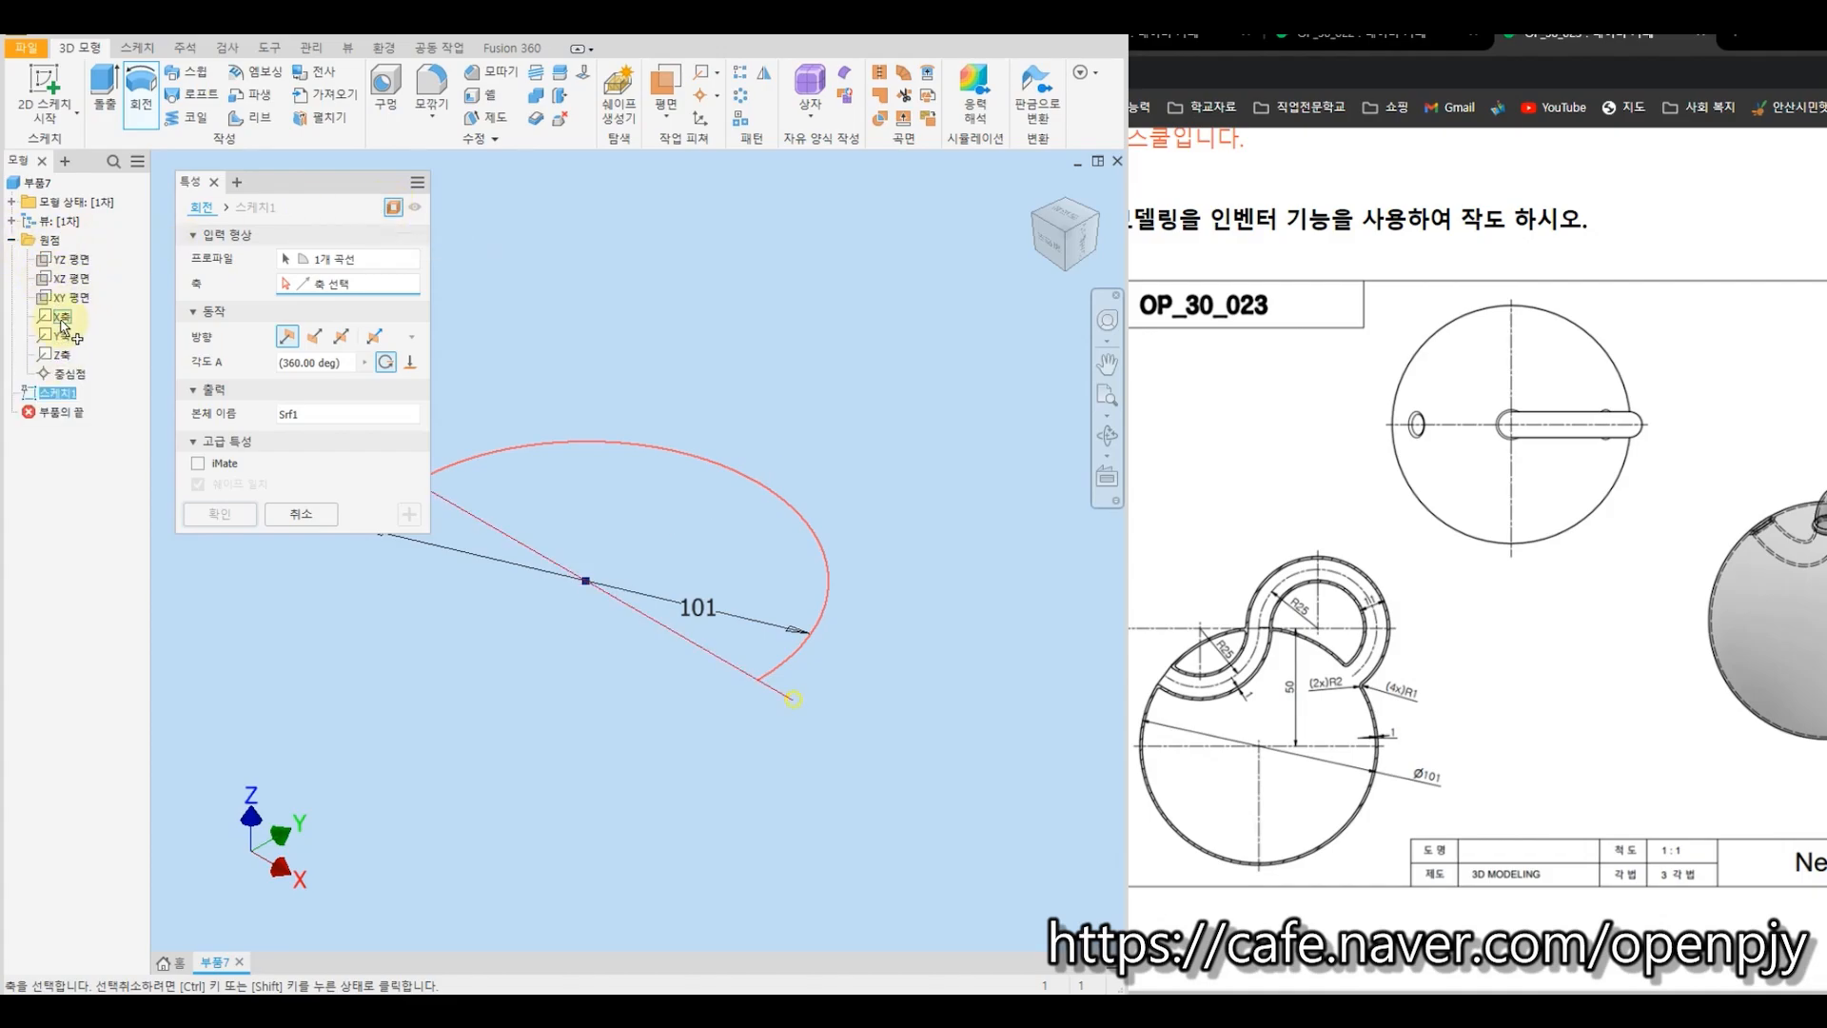
click(63, 317)
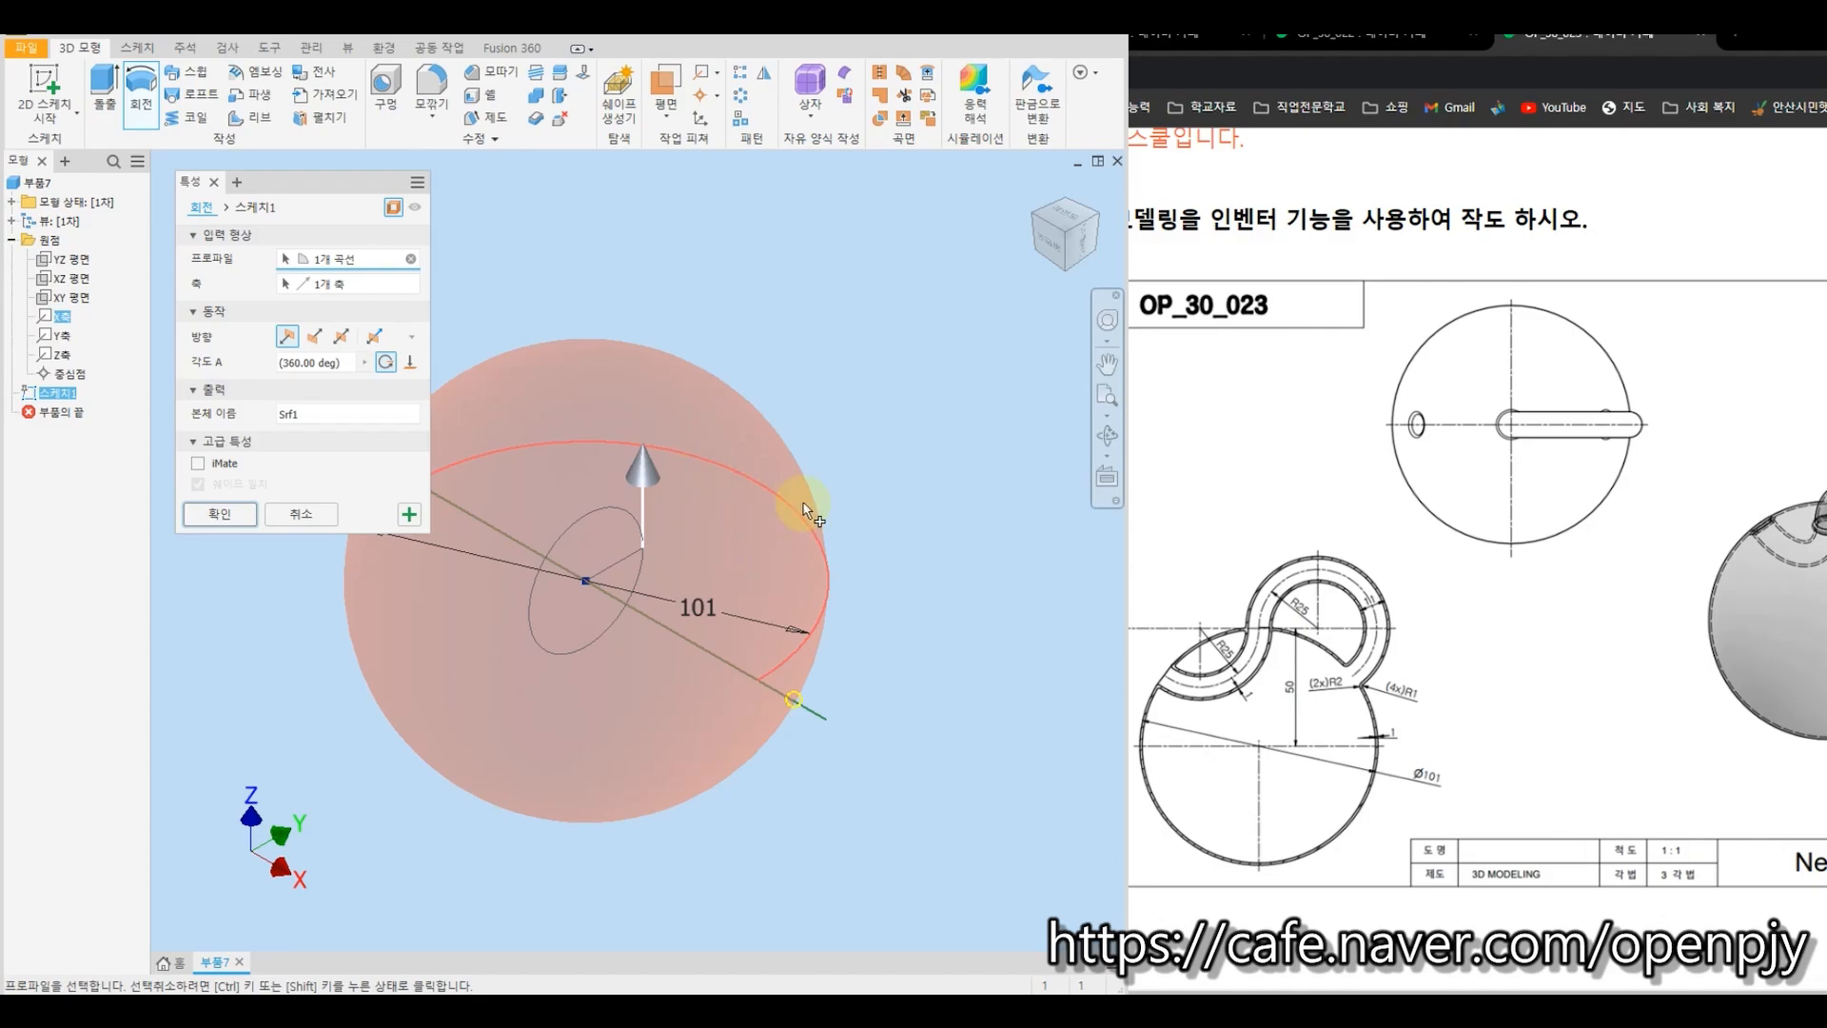
click(310, 364)
text(180)
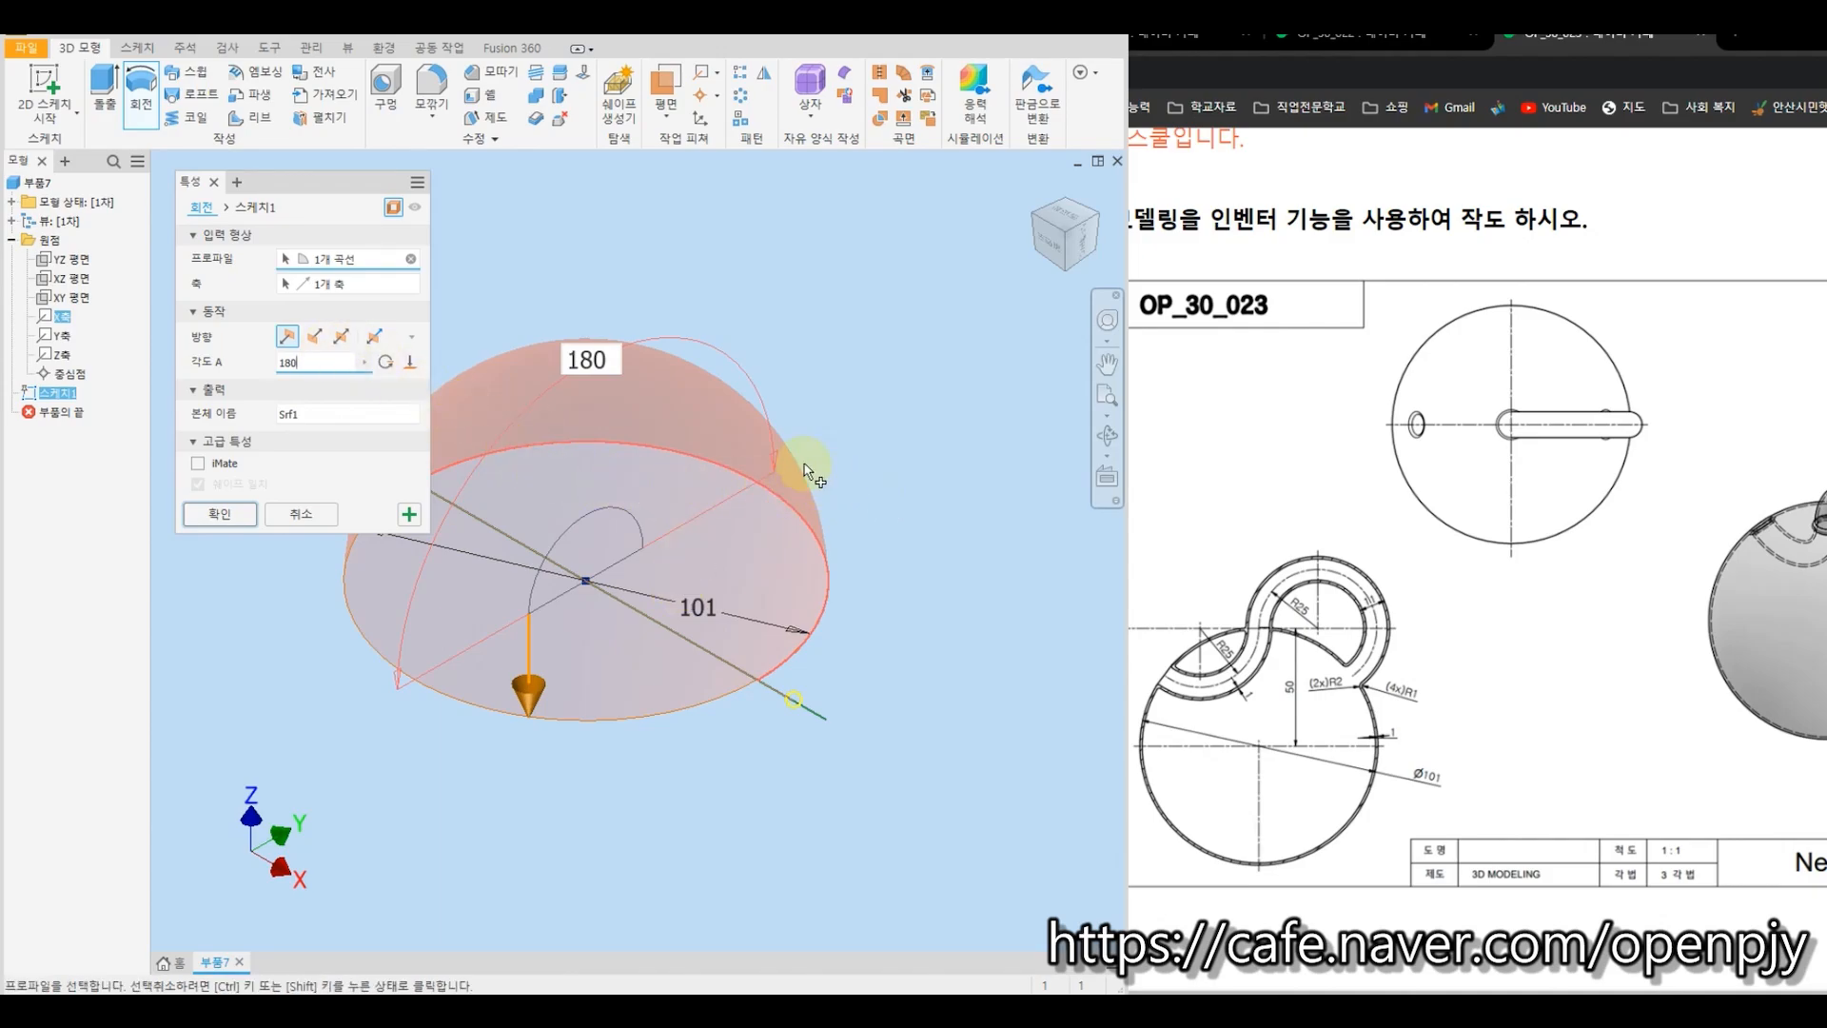
click(342, 338)
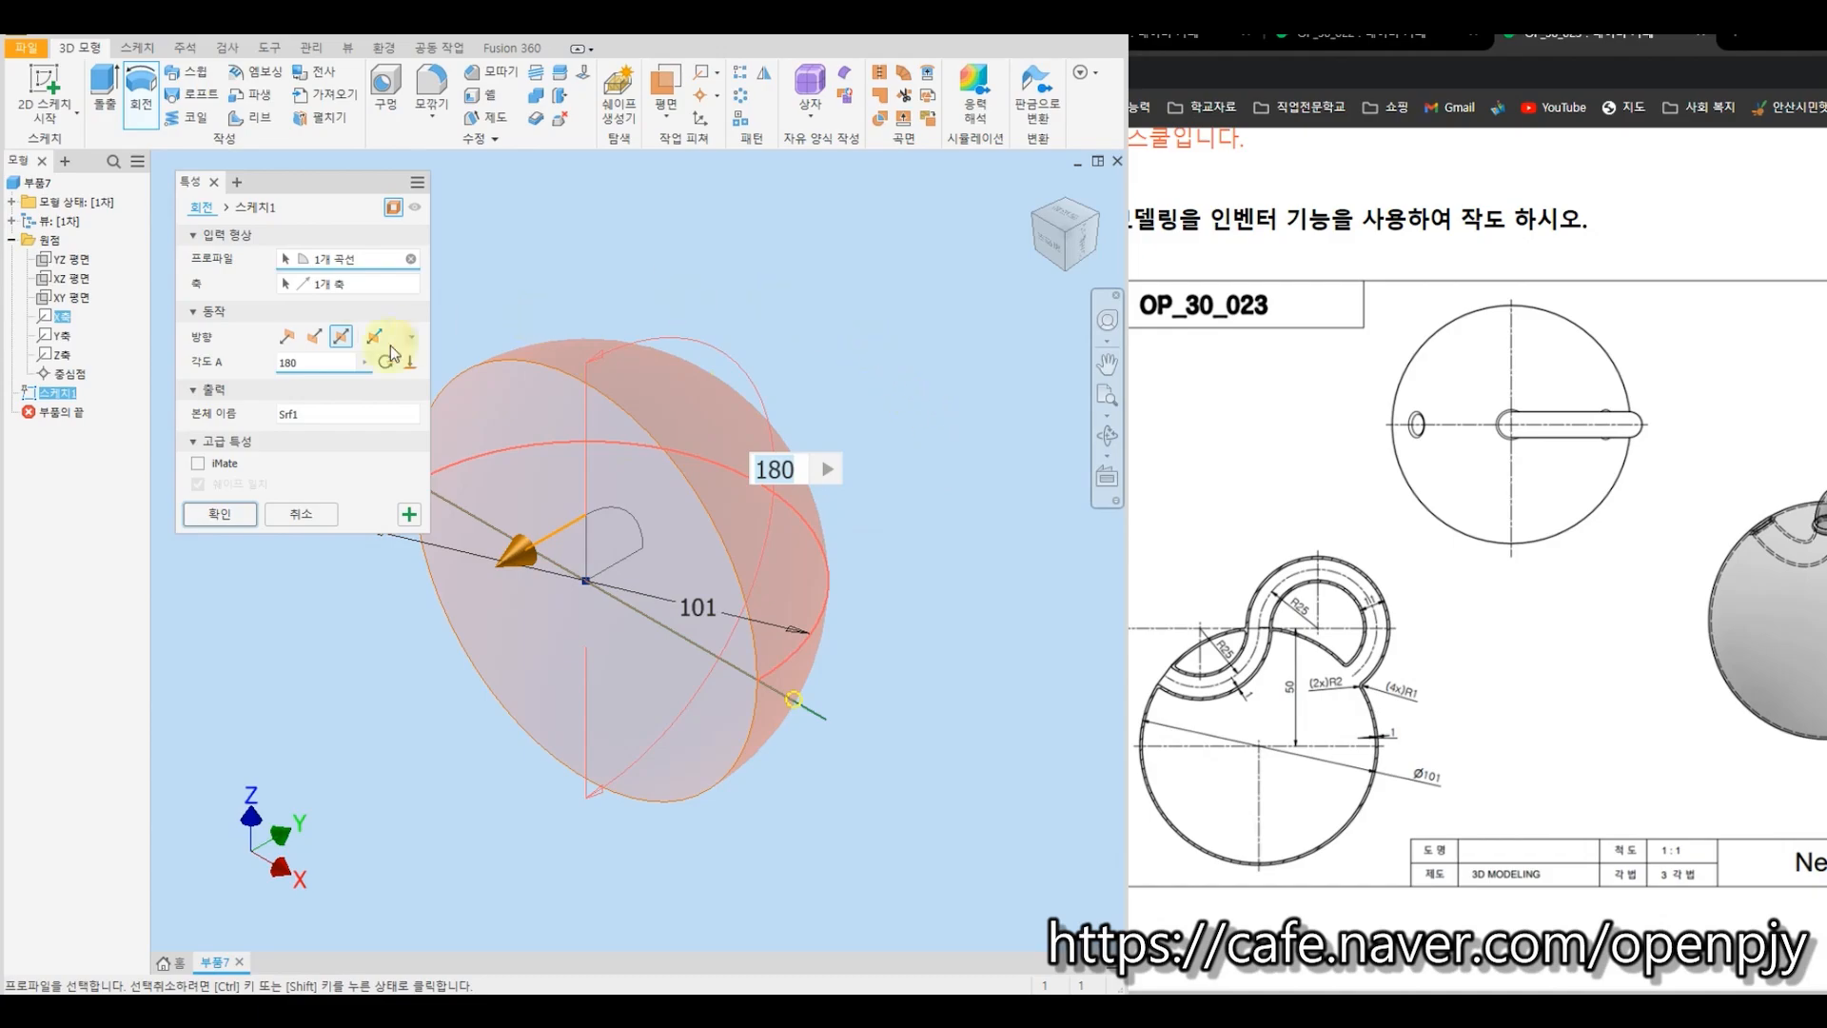
click(219, 514)
Thicken the hemispherical surface by 1 mm towards its inside, after comparing the outward and symmetric directions.
mouse_move(257, 657)
shift+middle_down()
mouse_move(379, 632)
mouse_move(432, 652)
mouse_move(358, 640)
mouse_move(351, 665)
mouse_move(440, 657)
shift+middle_up()
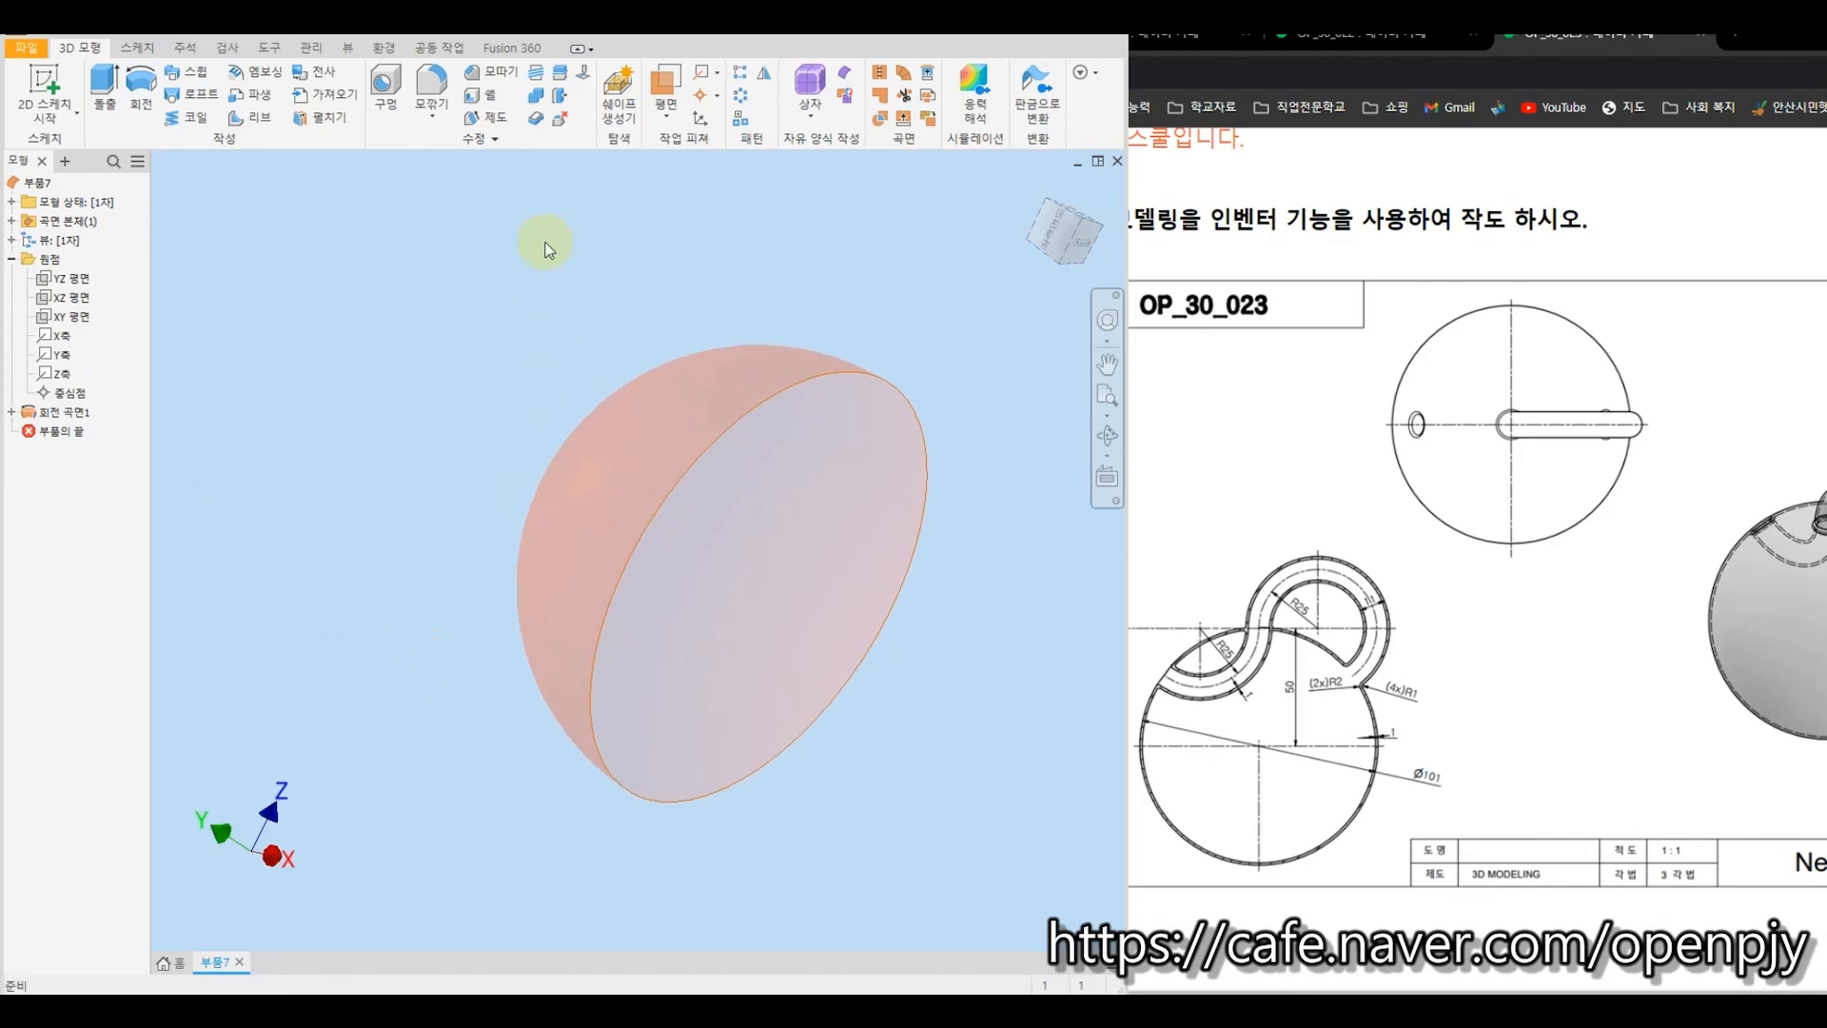
click(537, 120)
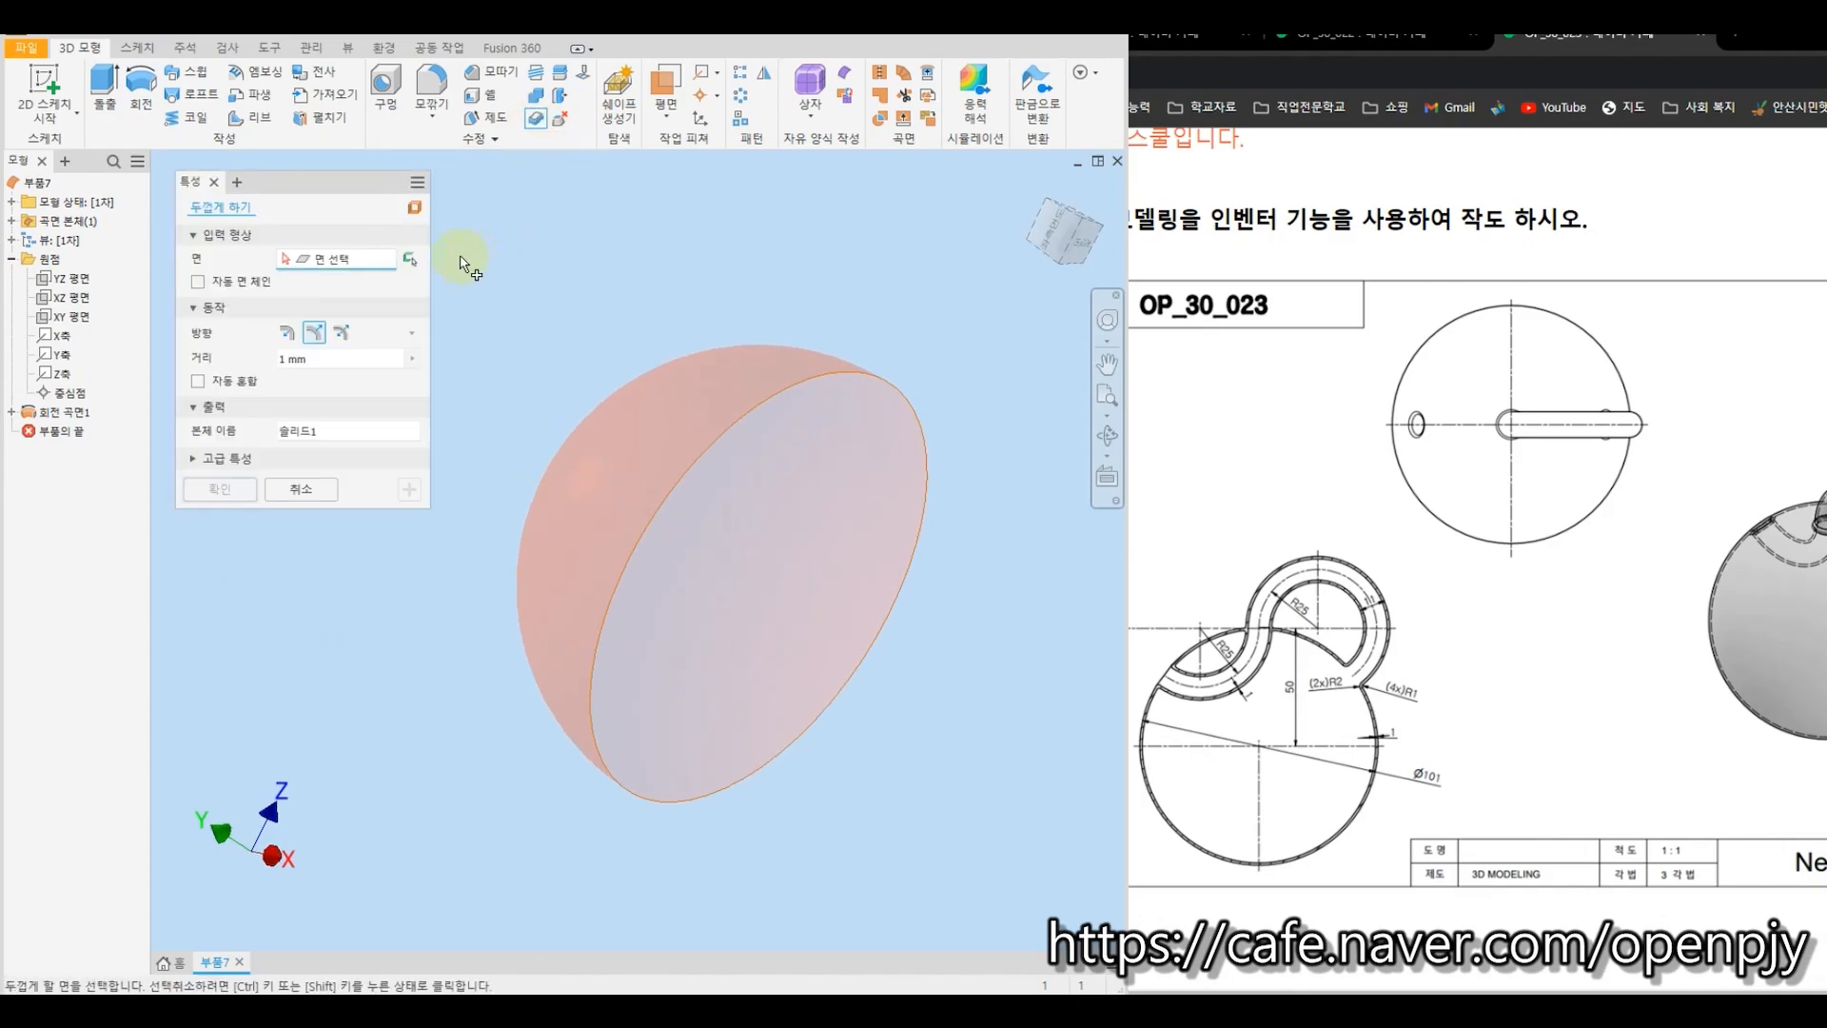
click(716, 427)
click(312, 359)
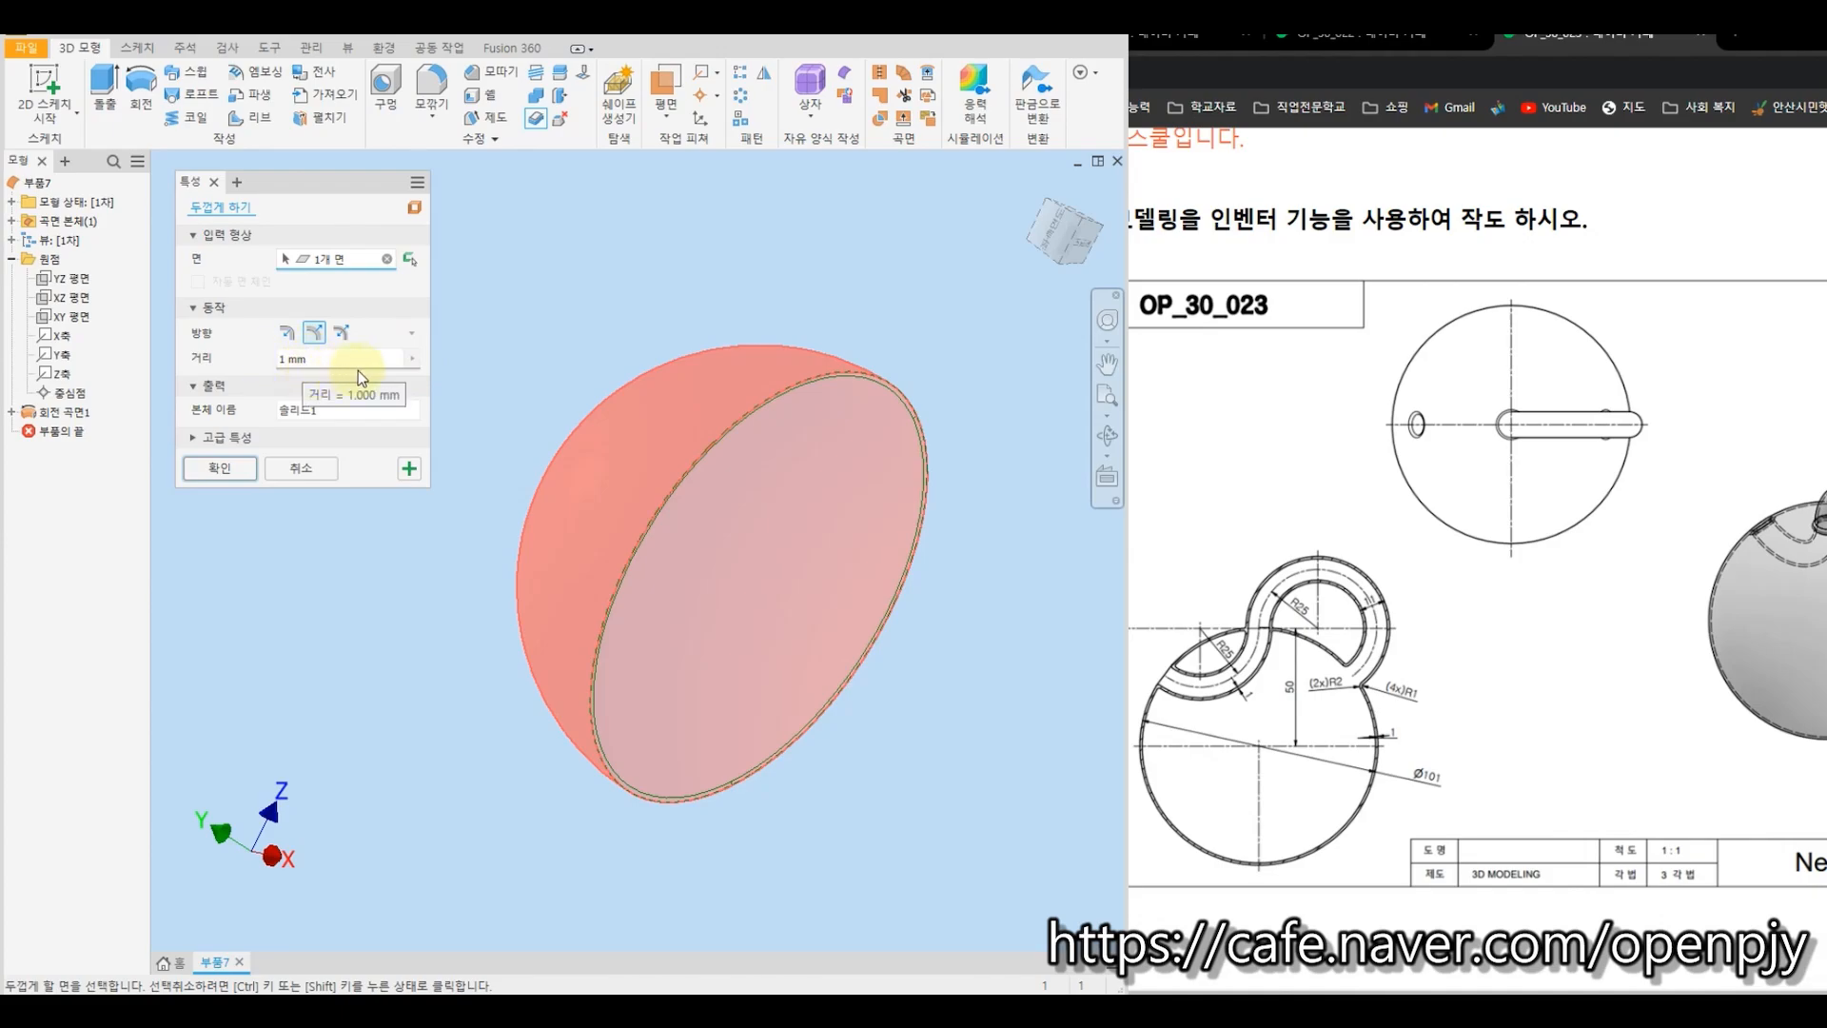
scroll(853, 360, up, 5)
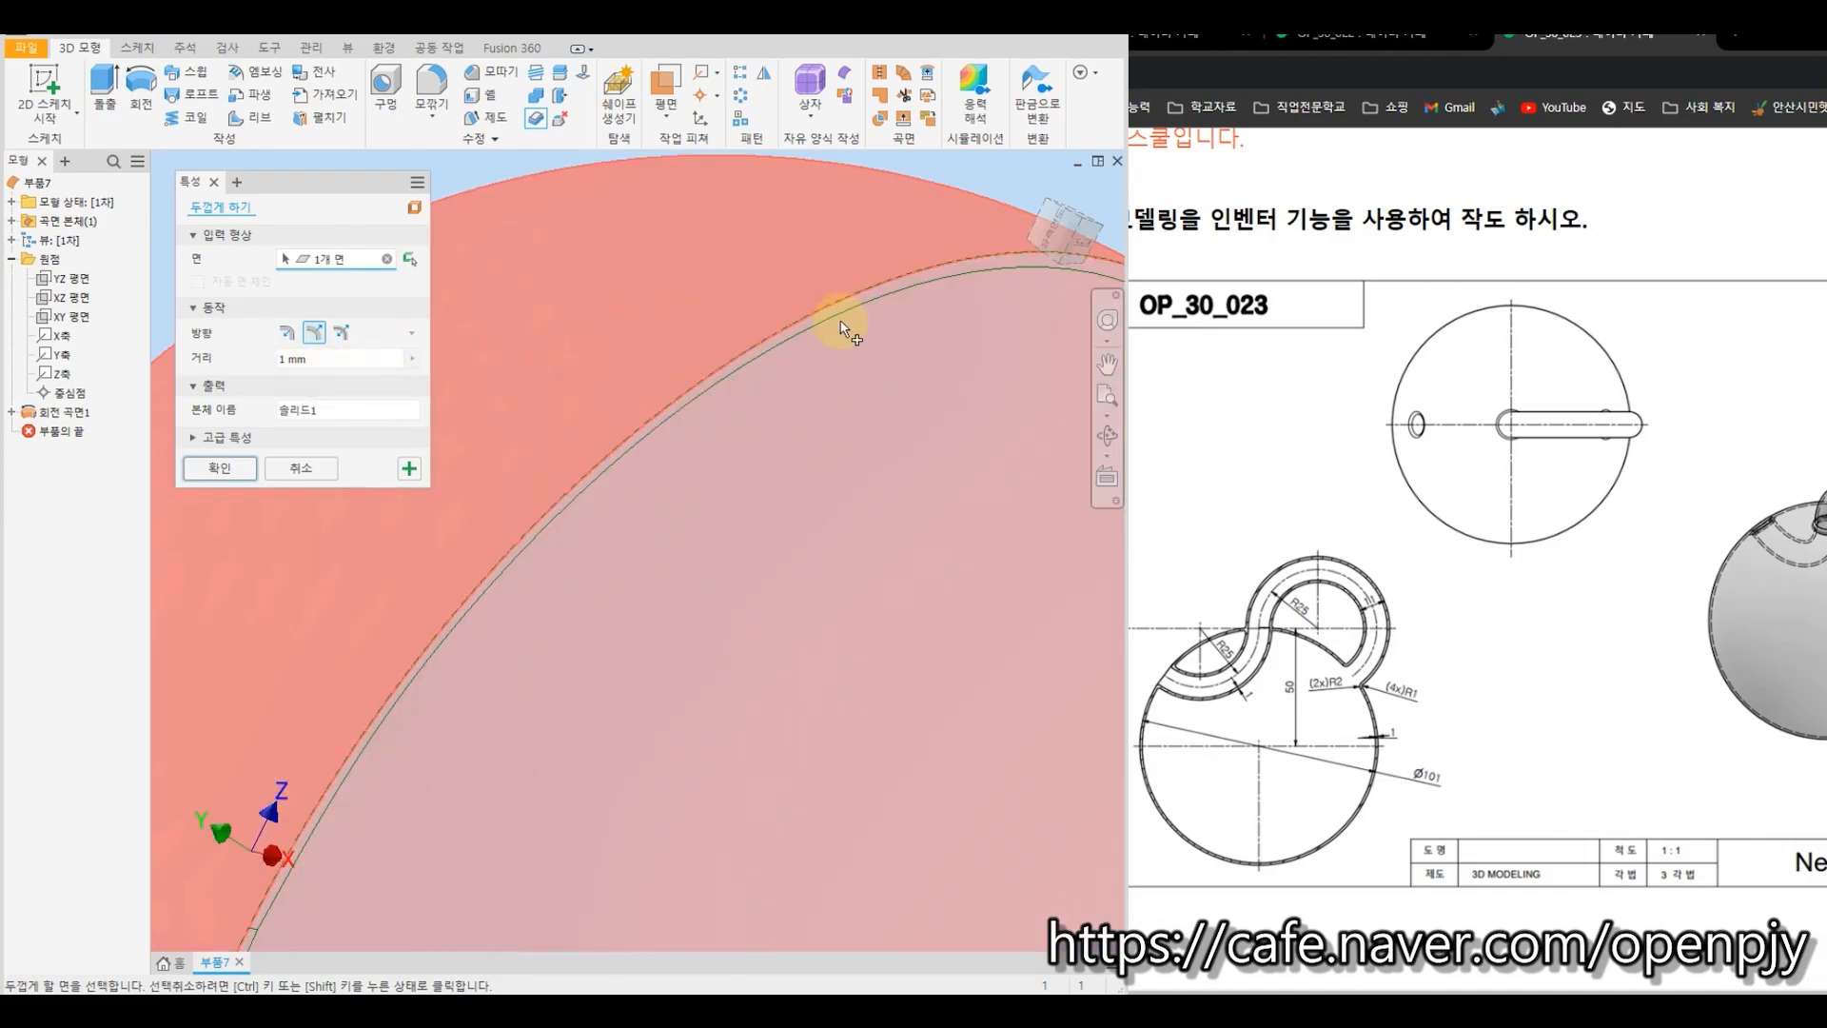
click(286, 334)
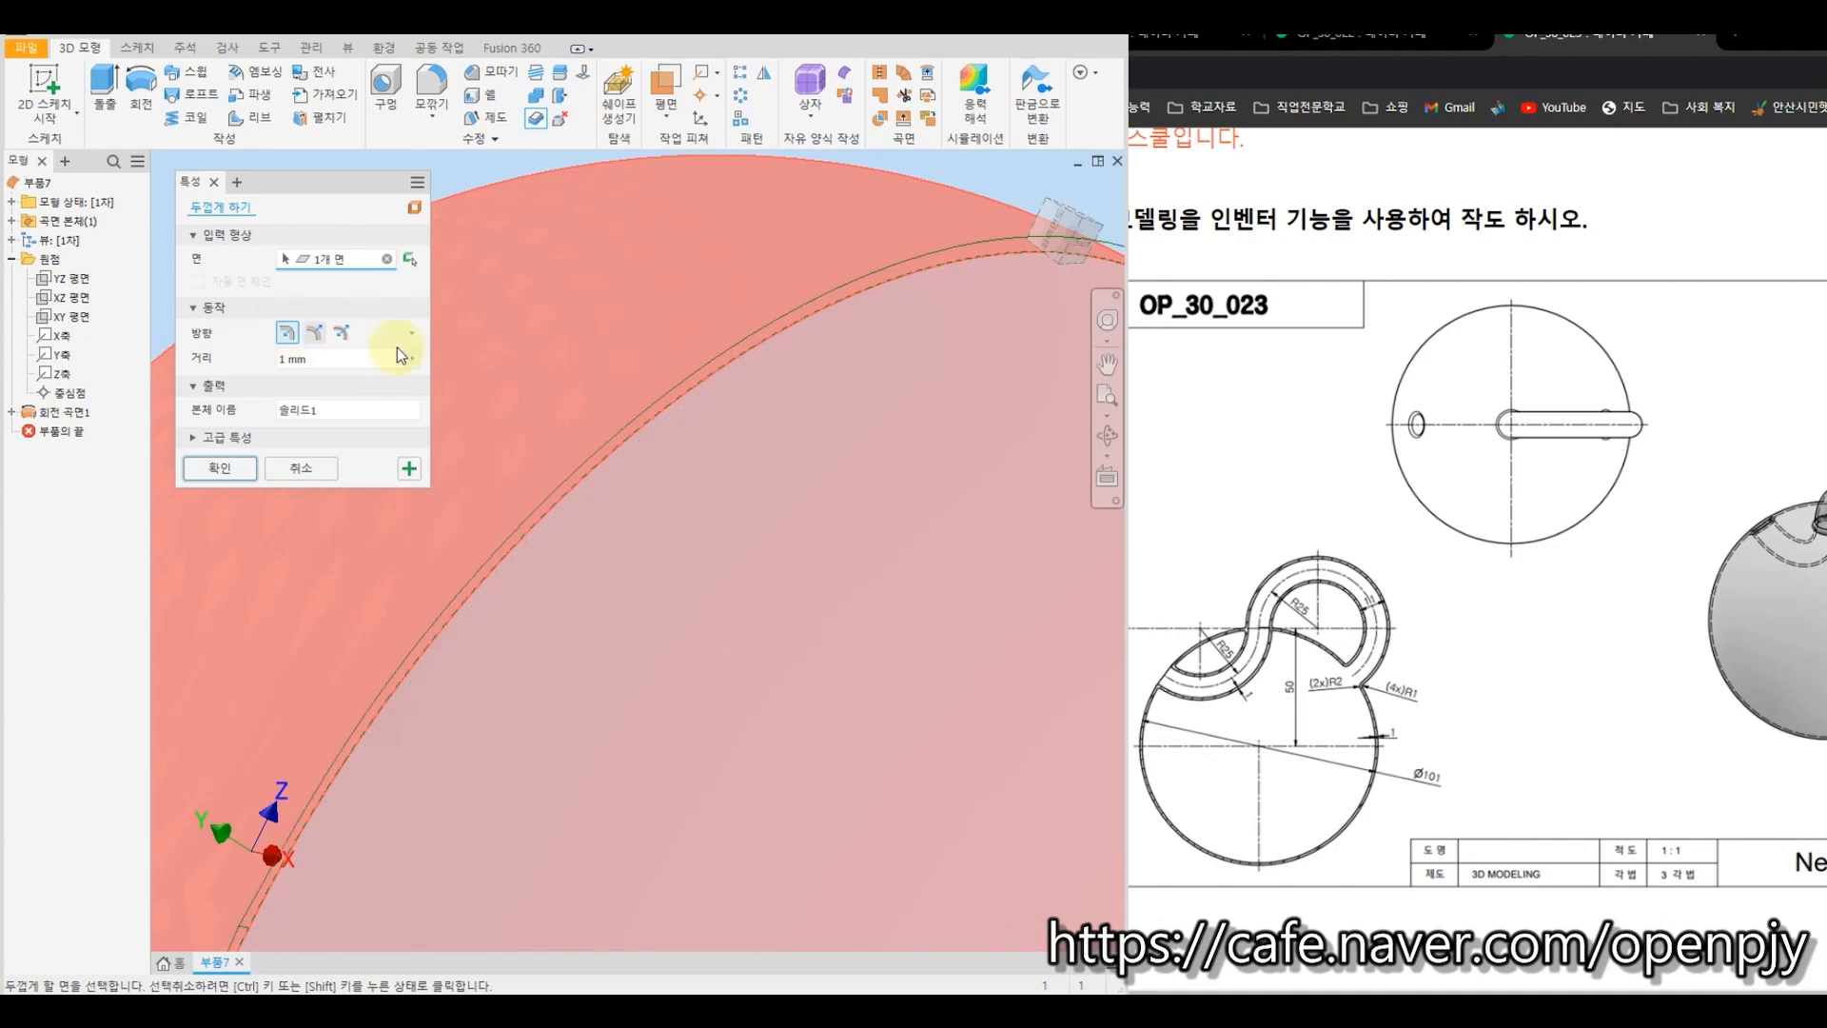
click(343, 332)
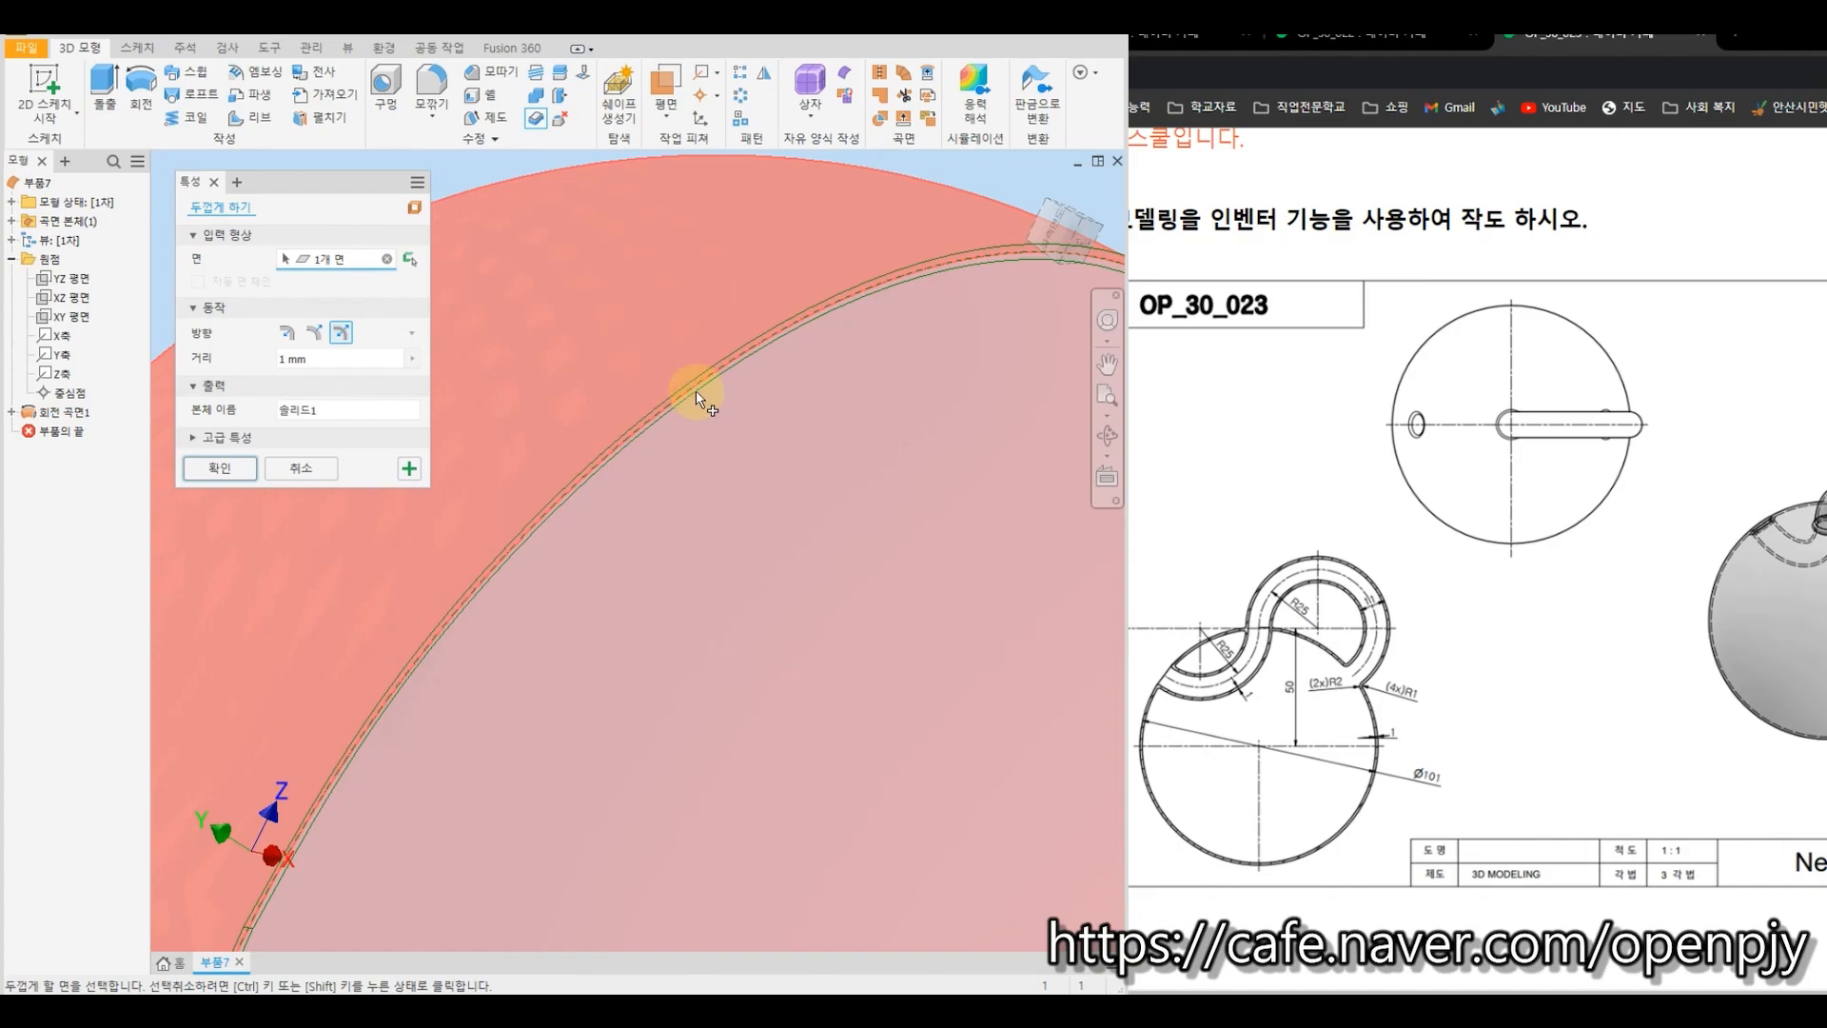
click(313, 334)
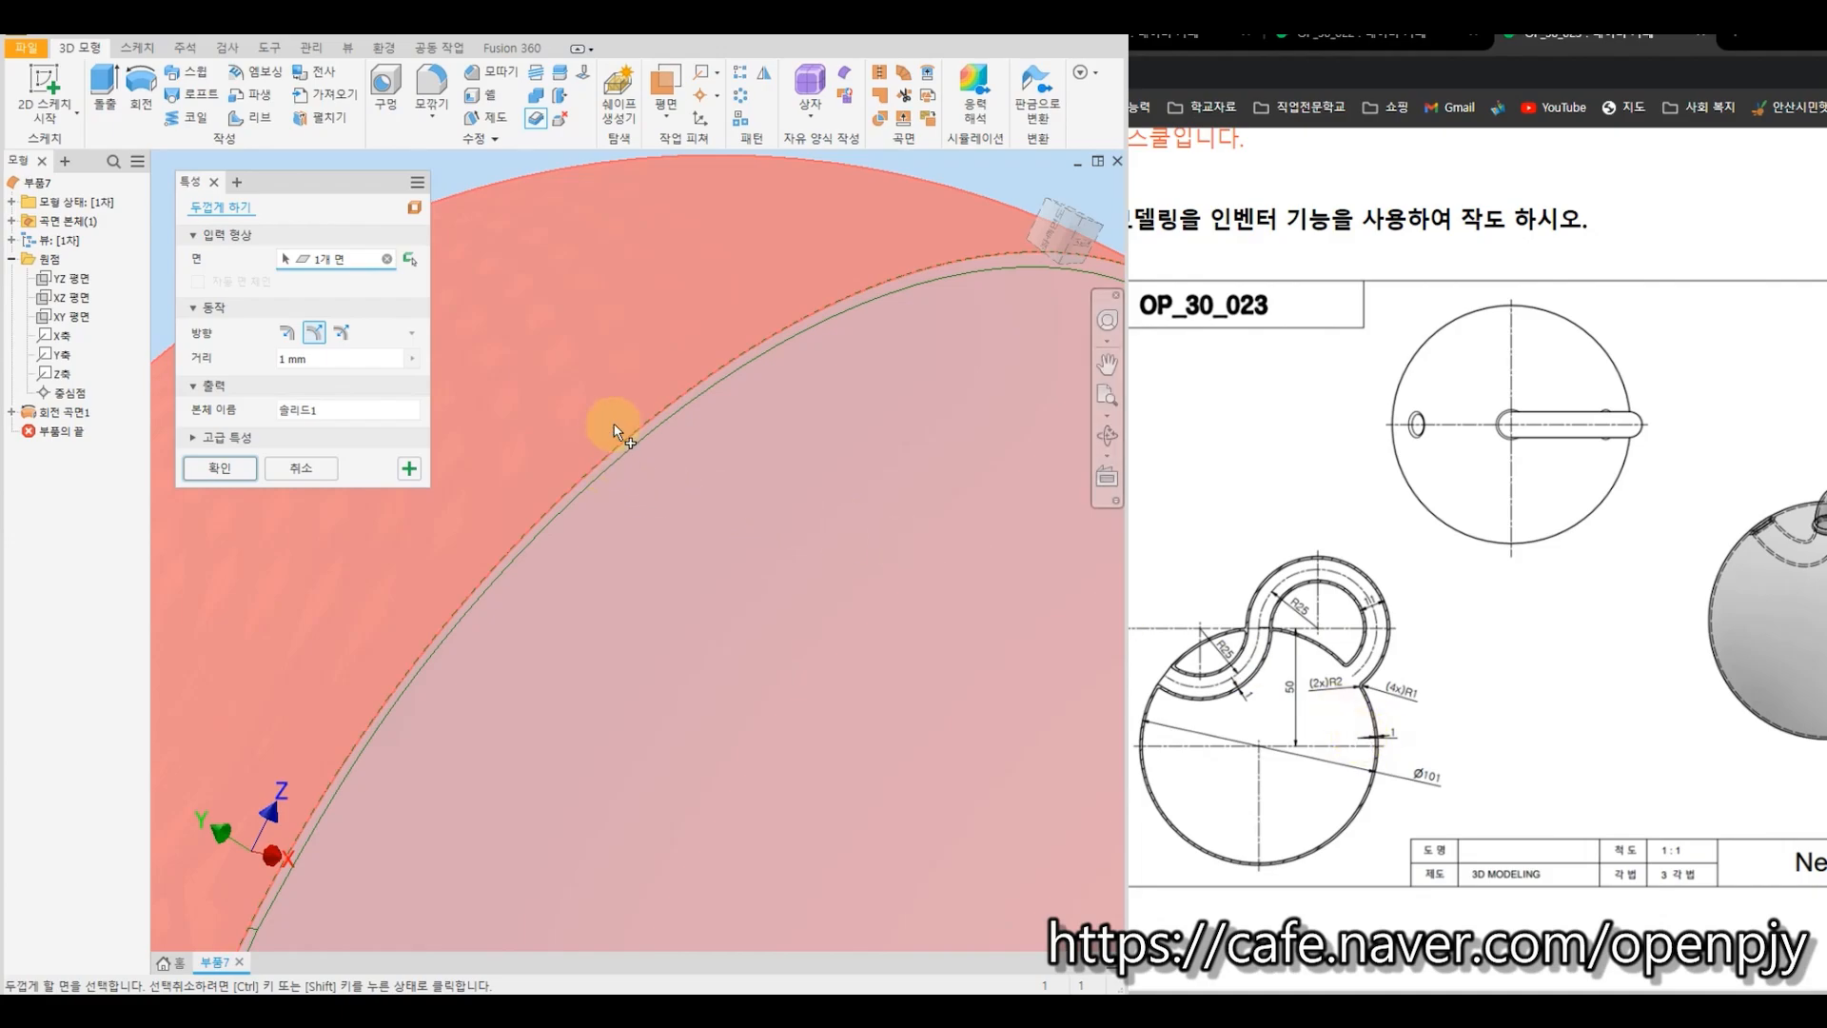
click(221, 466)
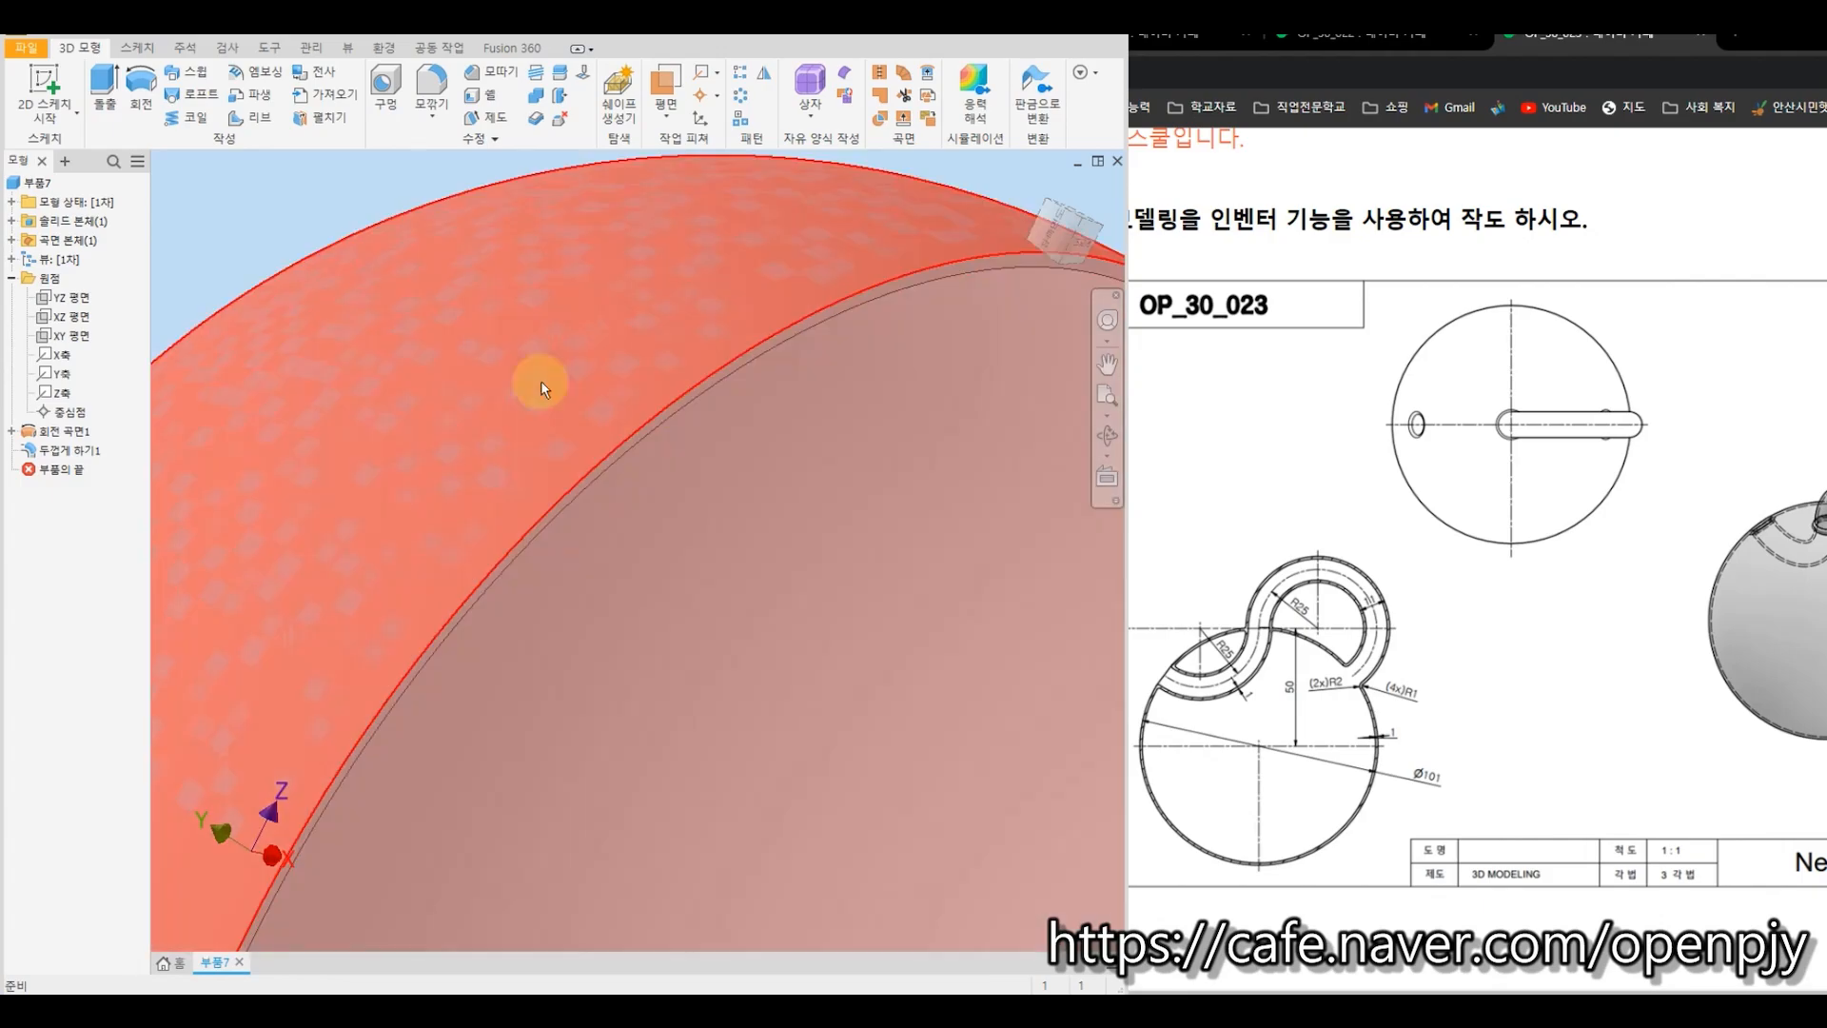
Hide the revolved surface so that only the thickened hemisphere is displayed.
click(59, 433)
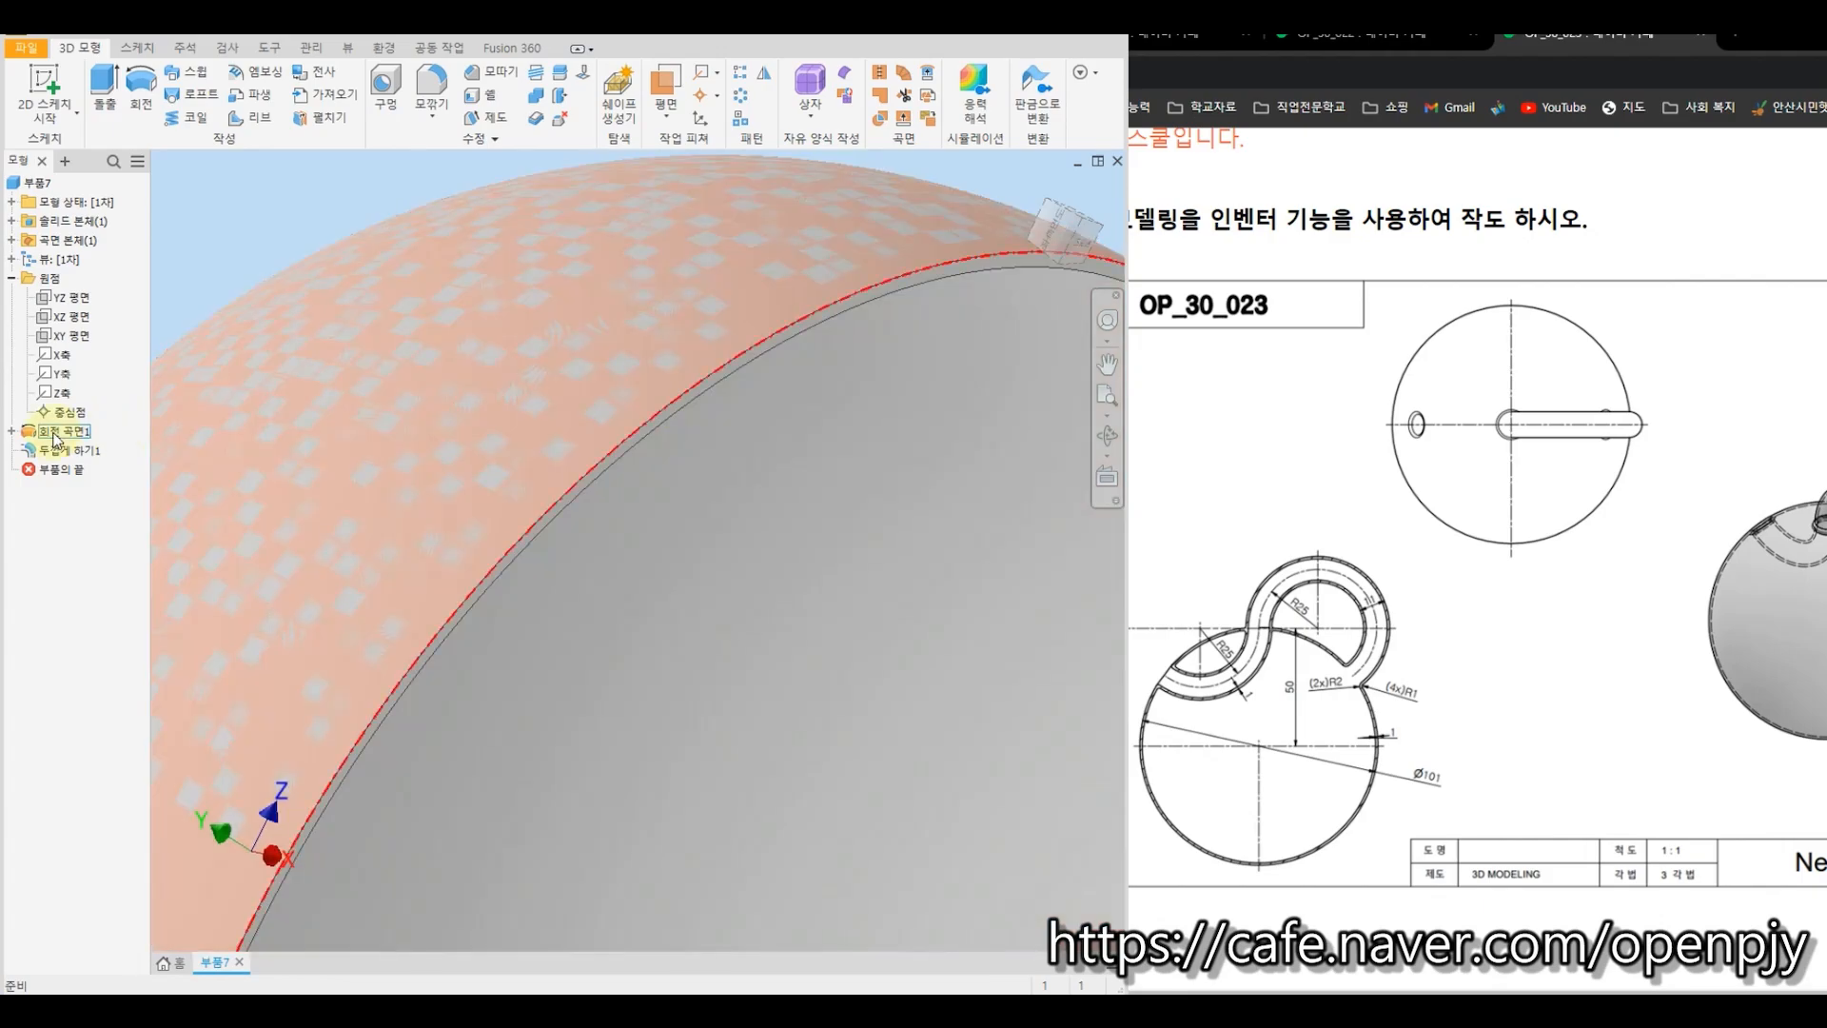
right_click(57, 436)
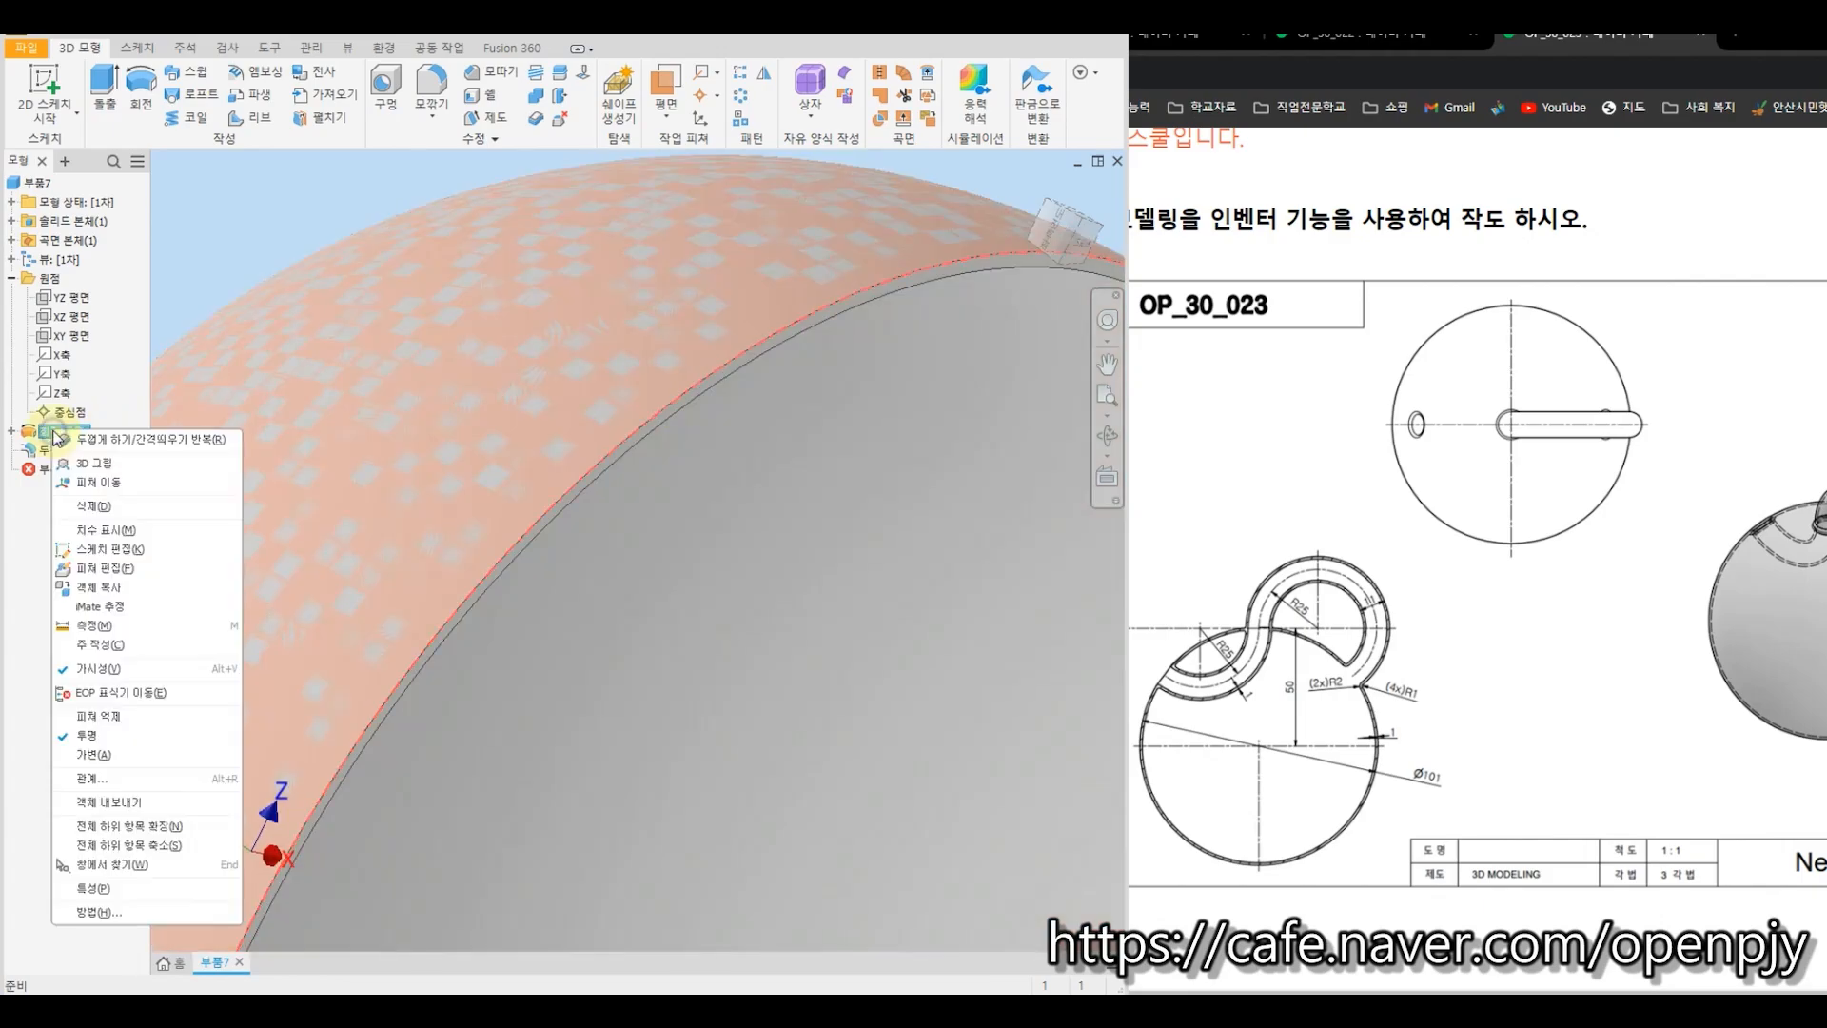
click(118, 670)
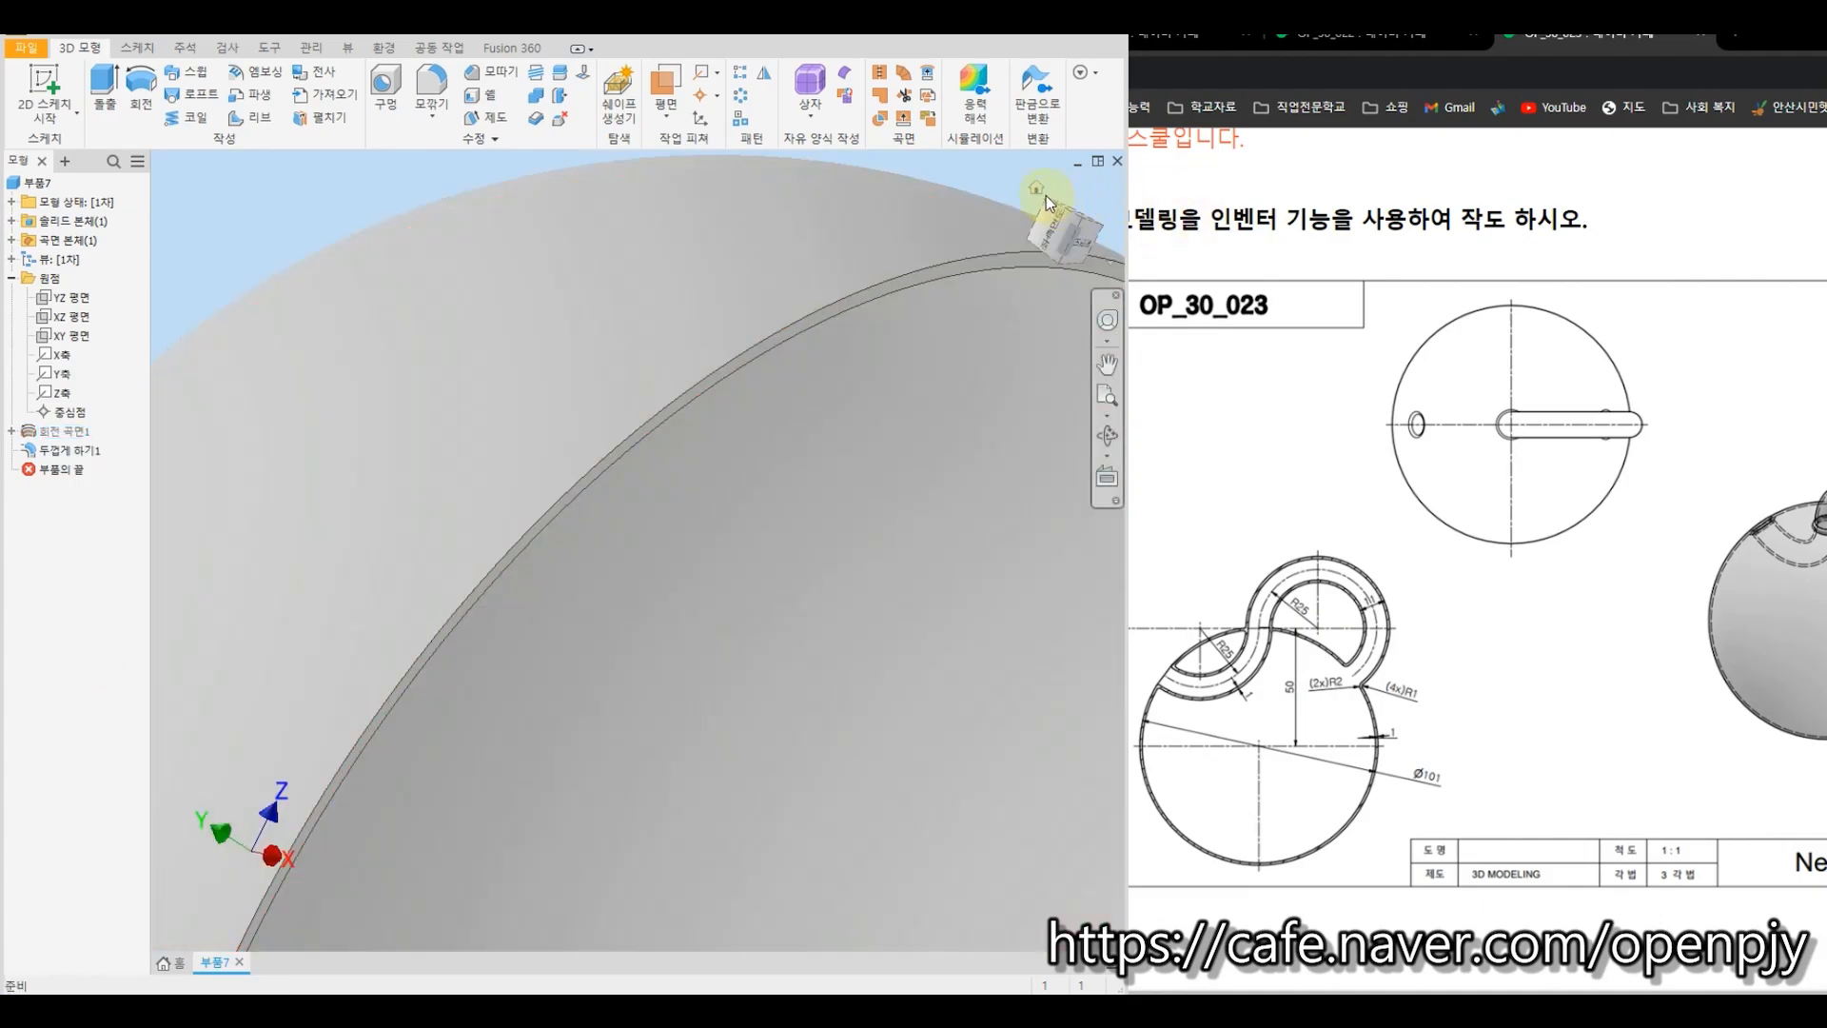
Start a sketch on the XZ plane and draw a circle over the sphere's upper-right edge, centred about 52 mm above the origin.
click(1046, 196)
click(43, 80)
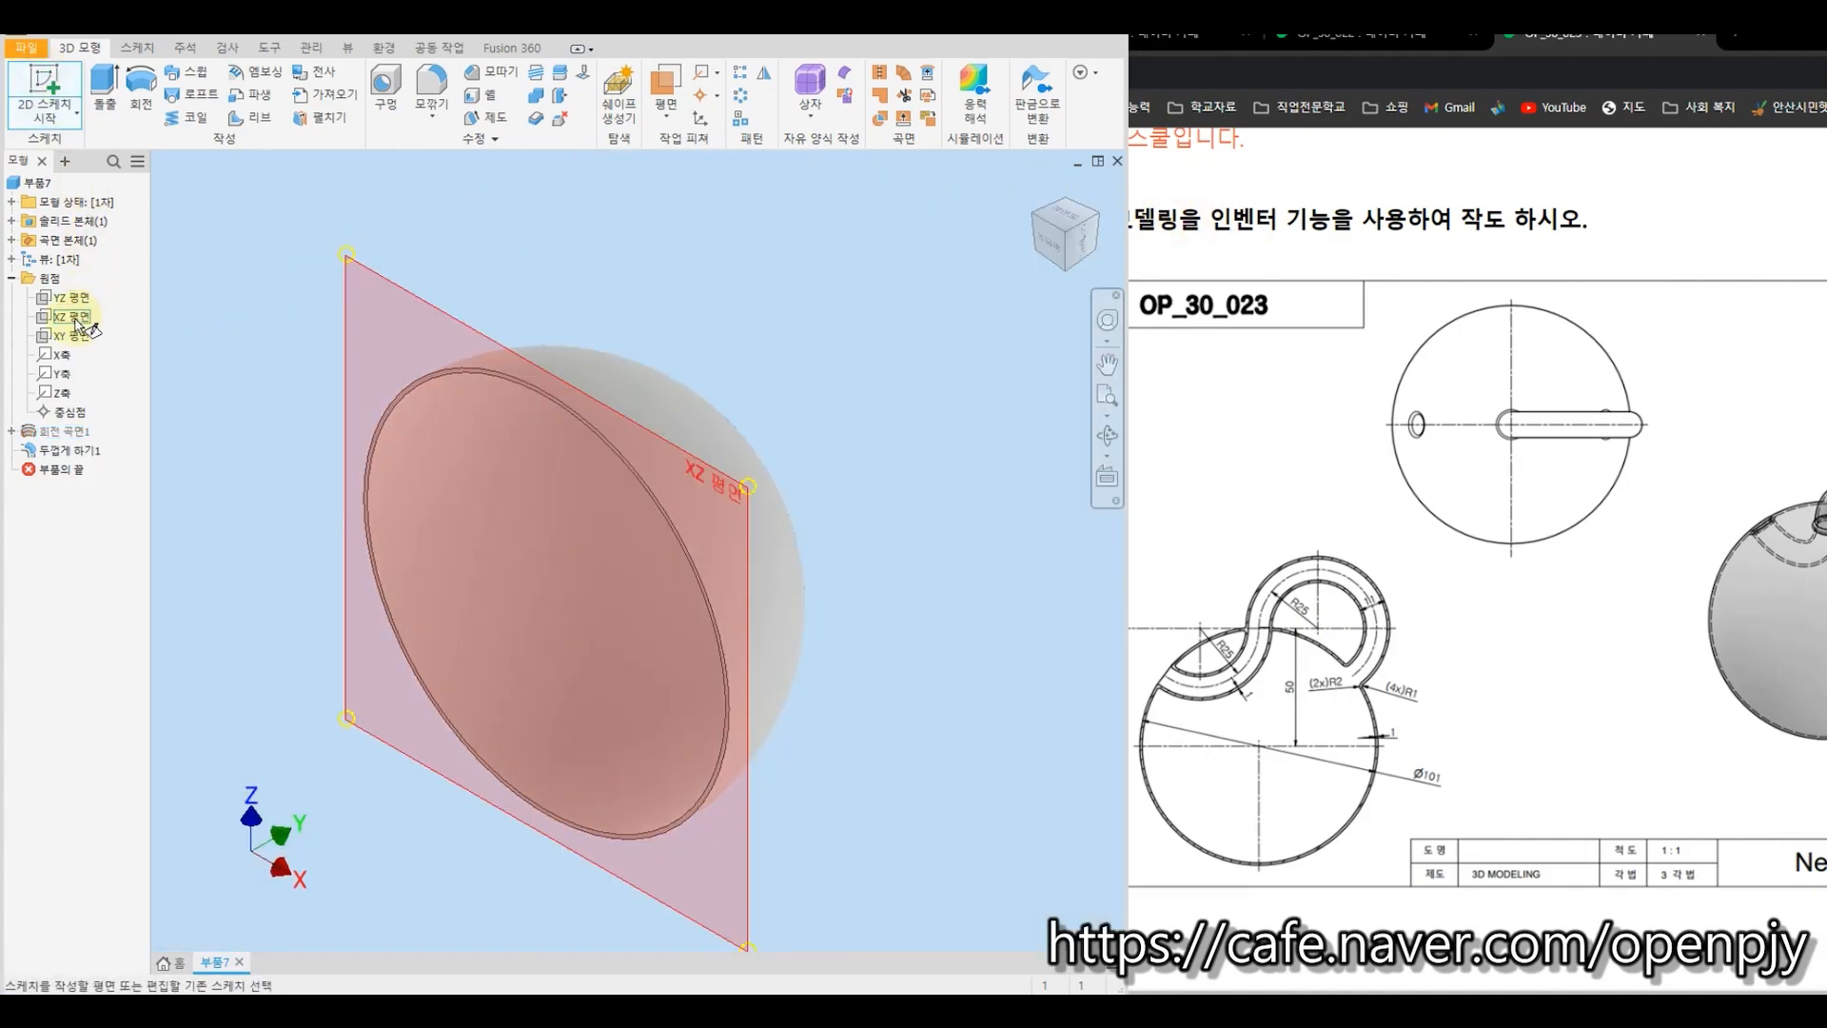
click(76, 322)
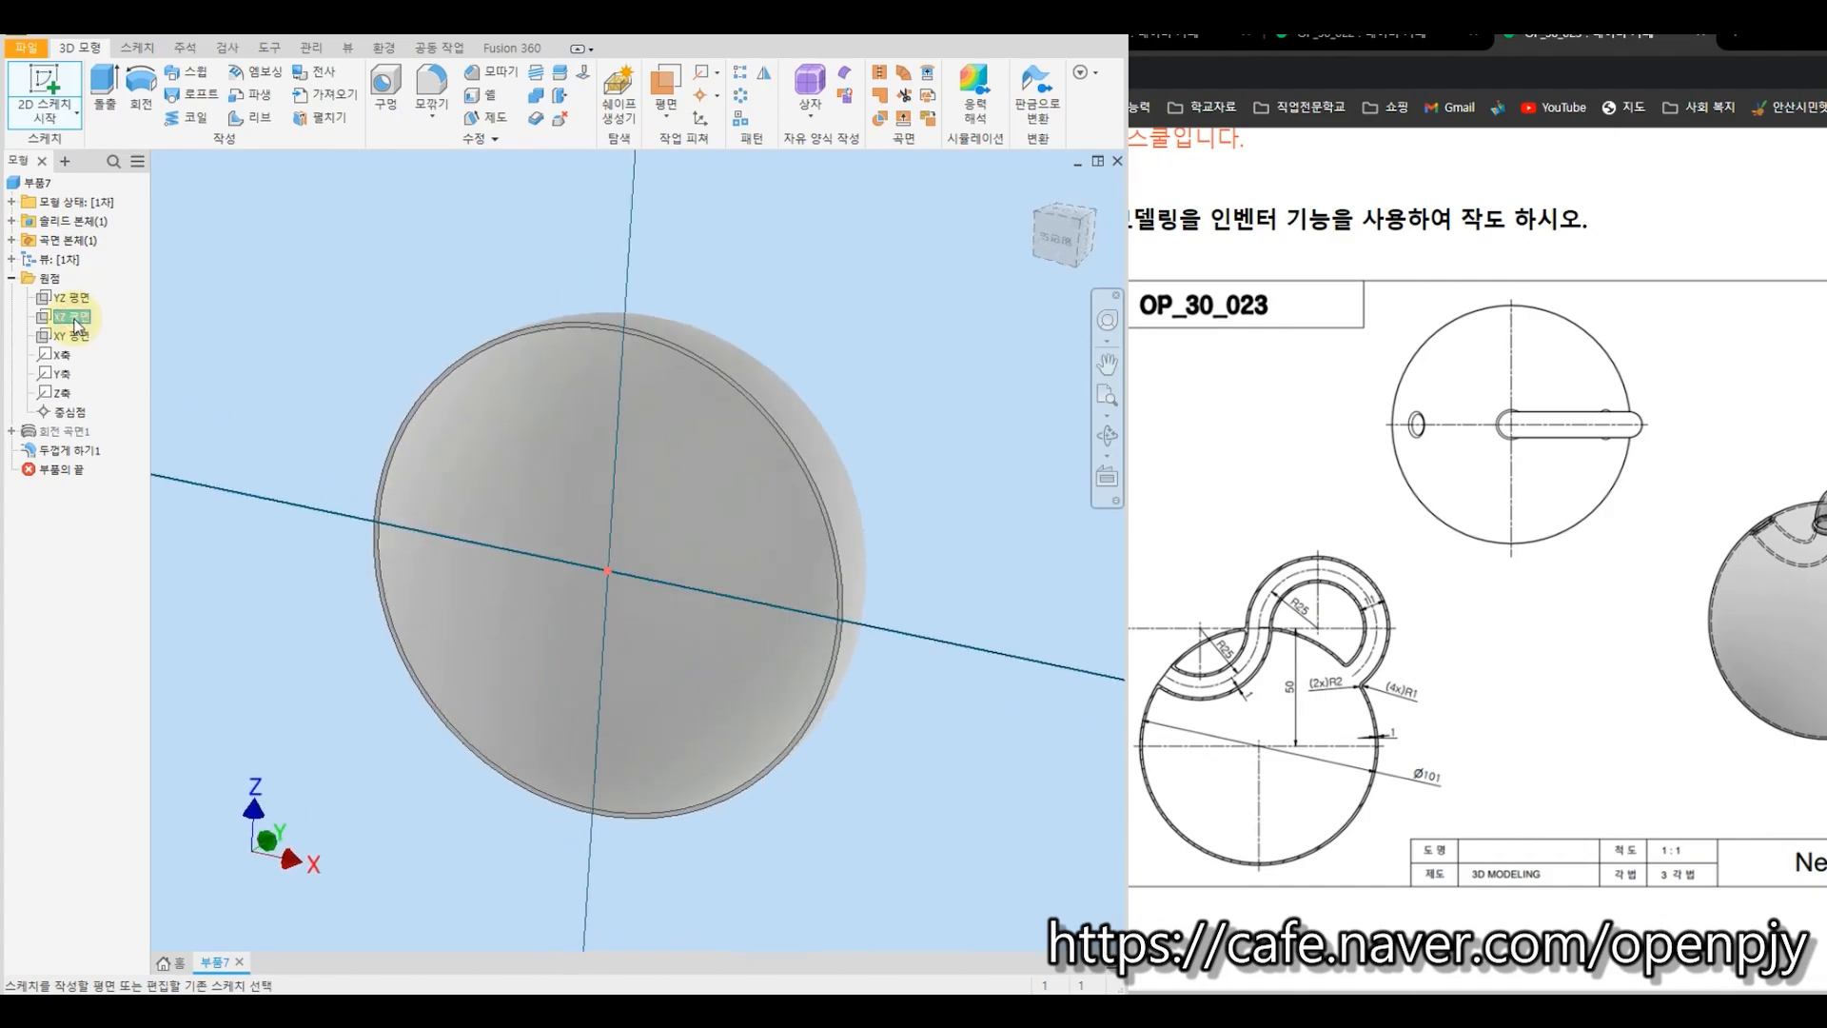
click(140, 91)
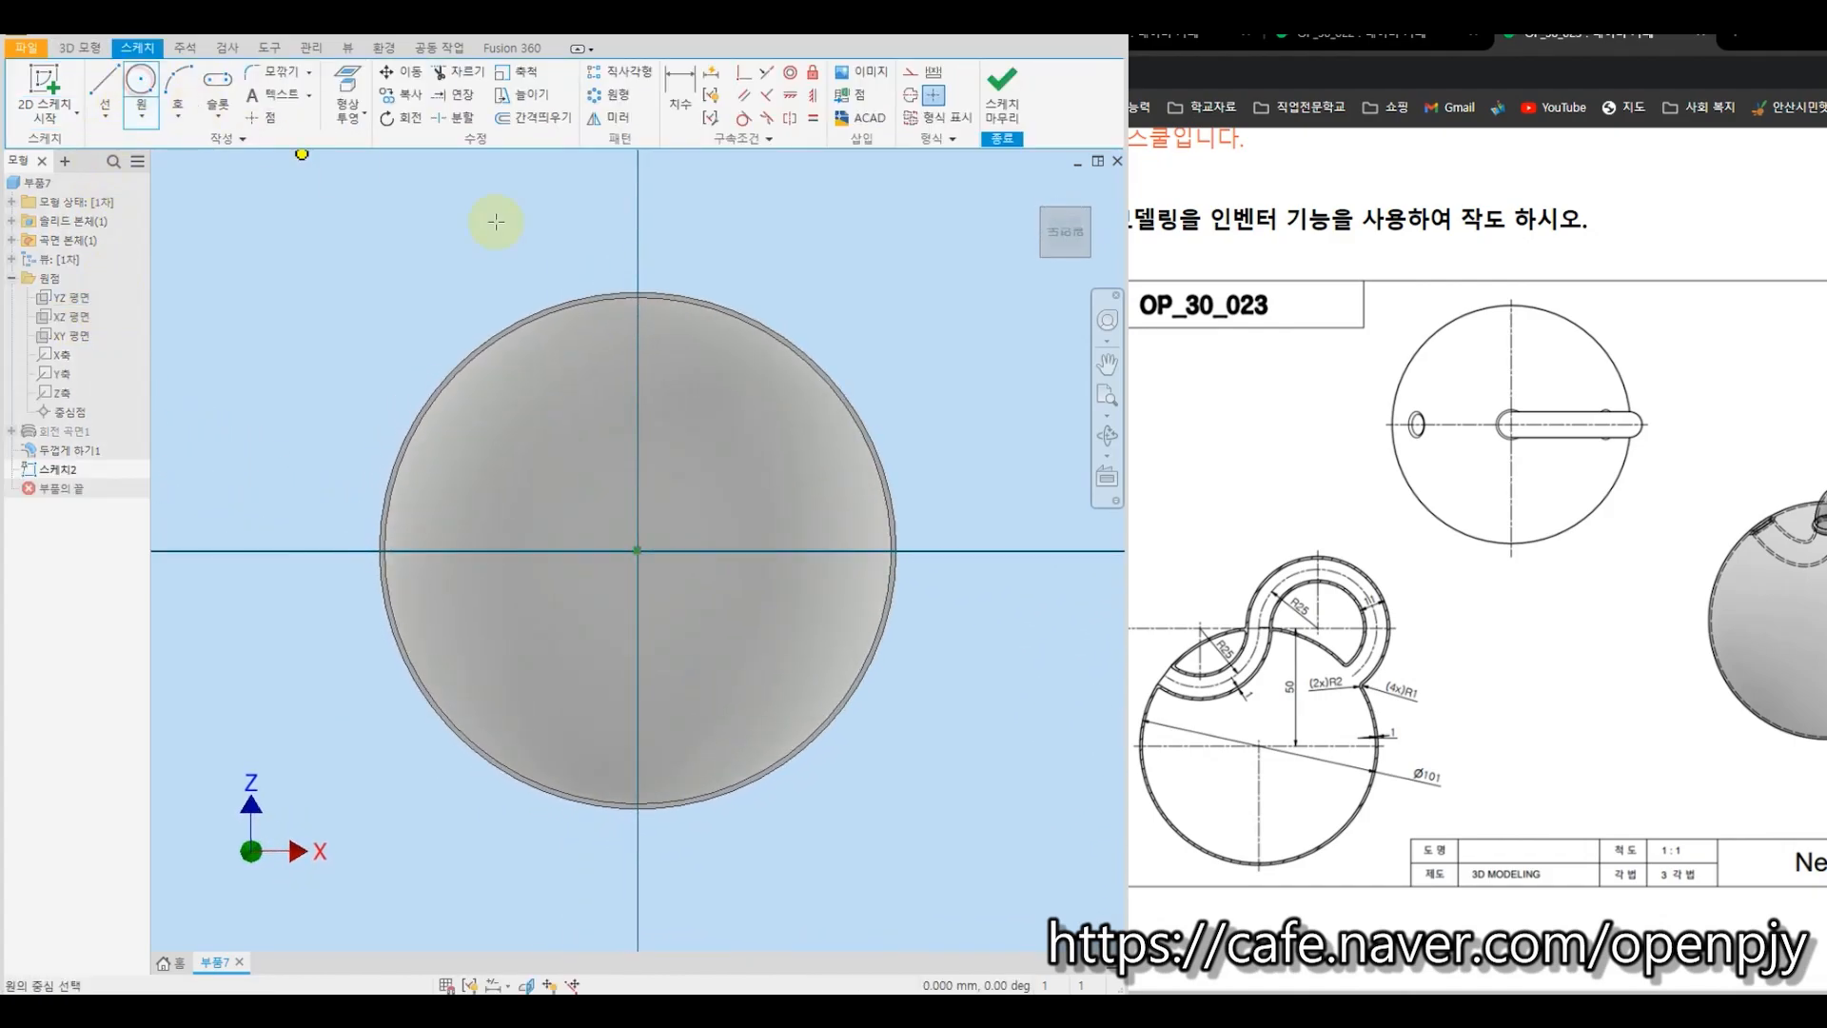
click(804, 284)
click(762, 400)
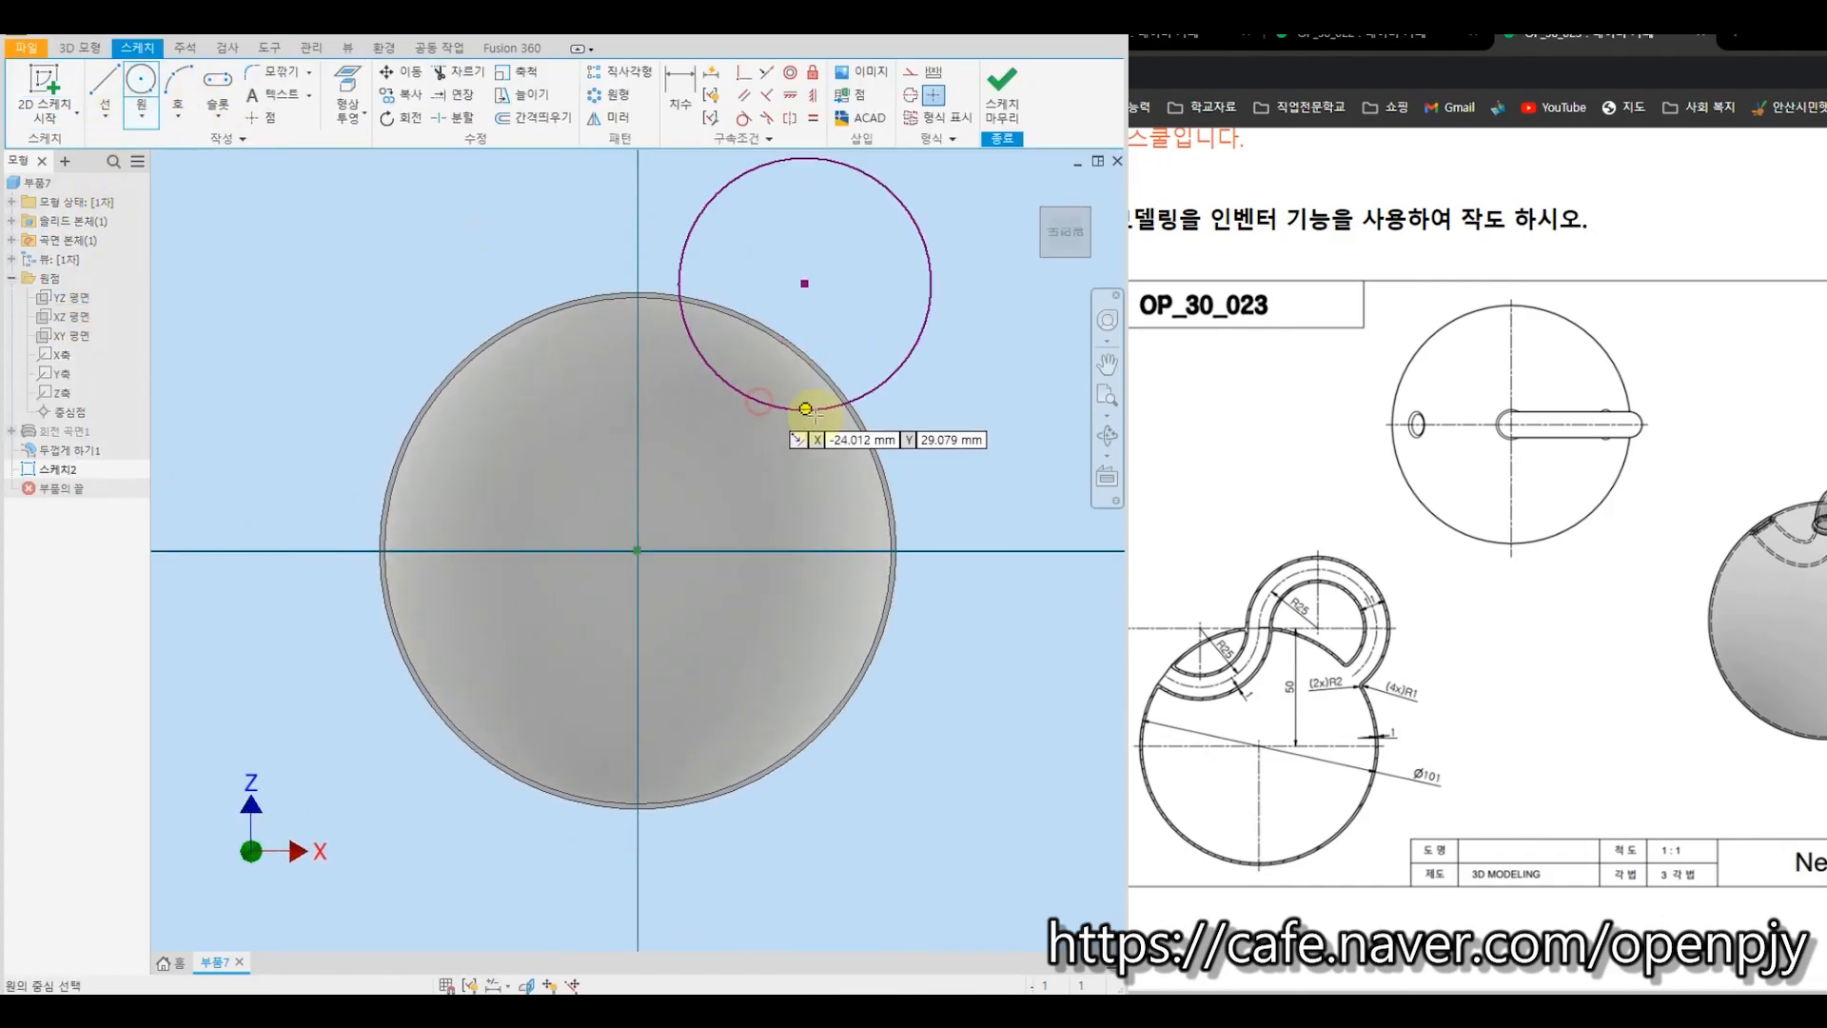
key(Escape)
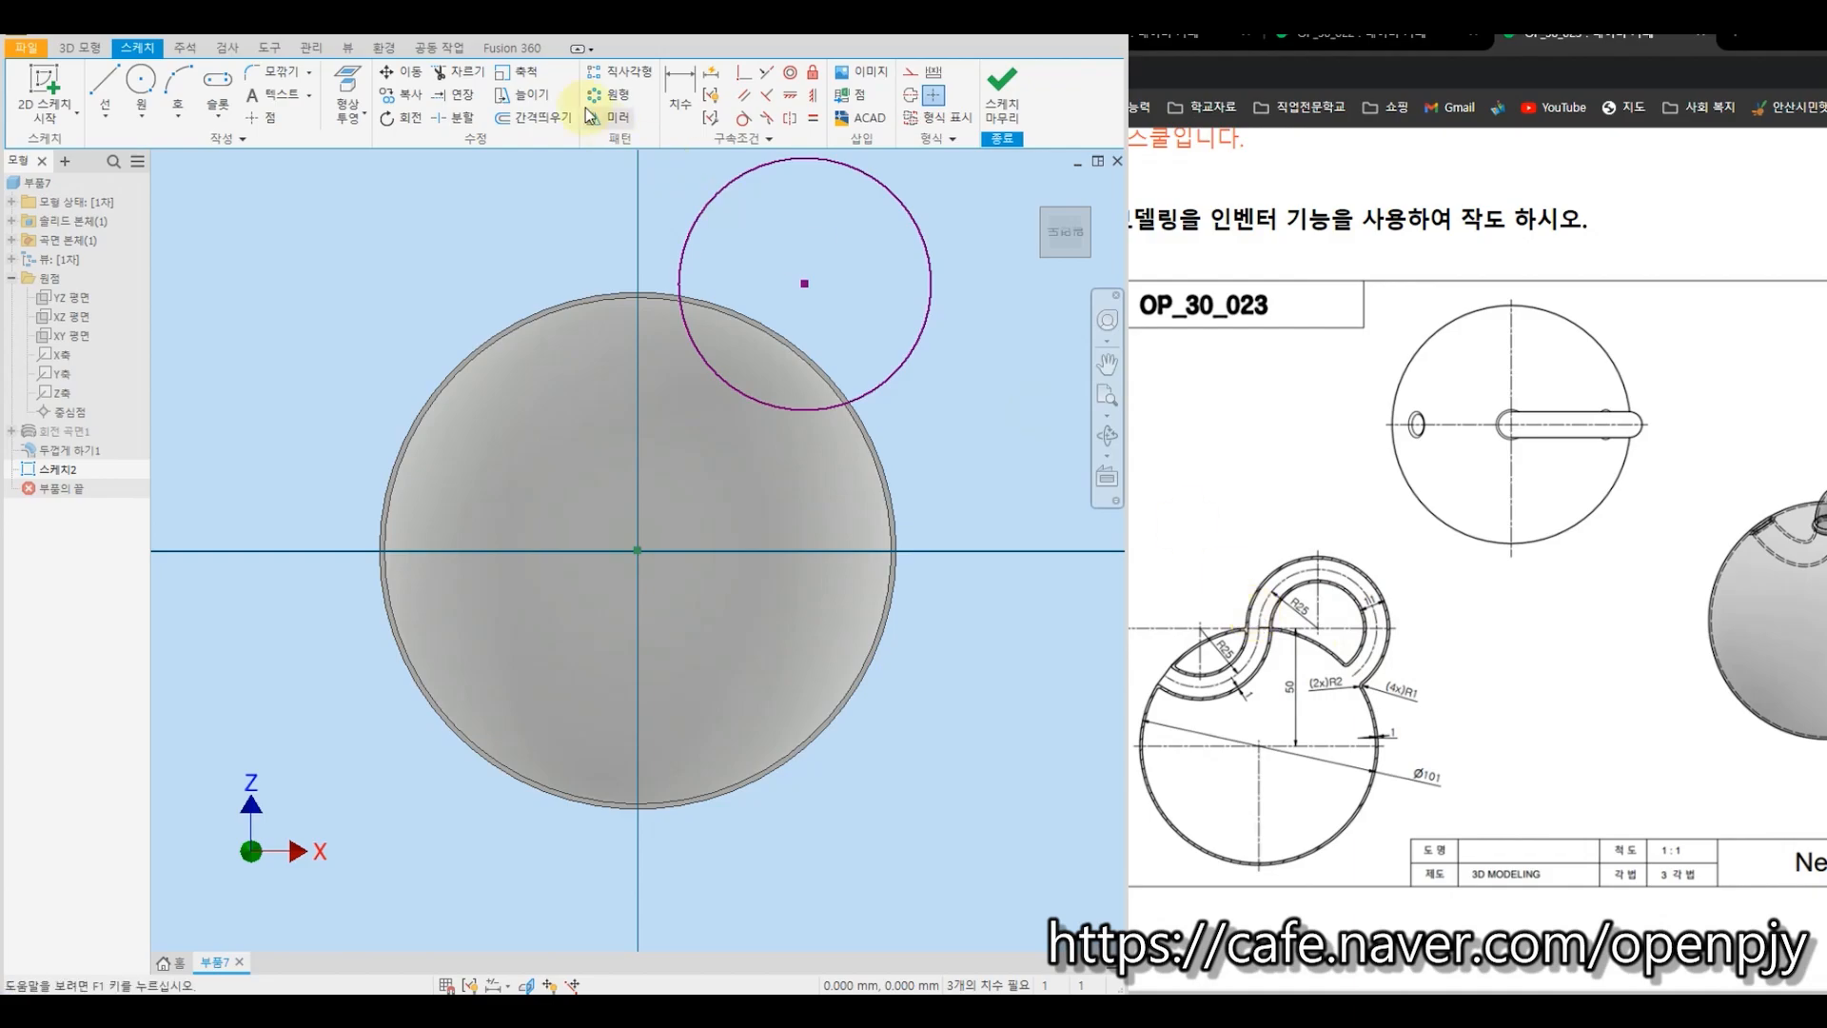
Dimension the vertical distance from the origin to the circle's centre as 50 mm.
click(679, 90)
click(646, 556)
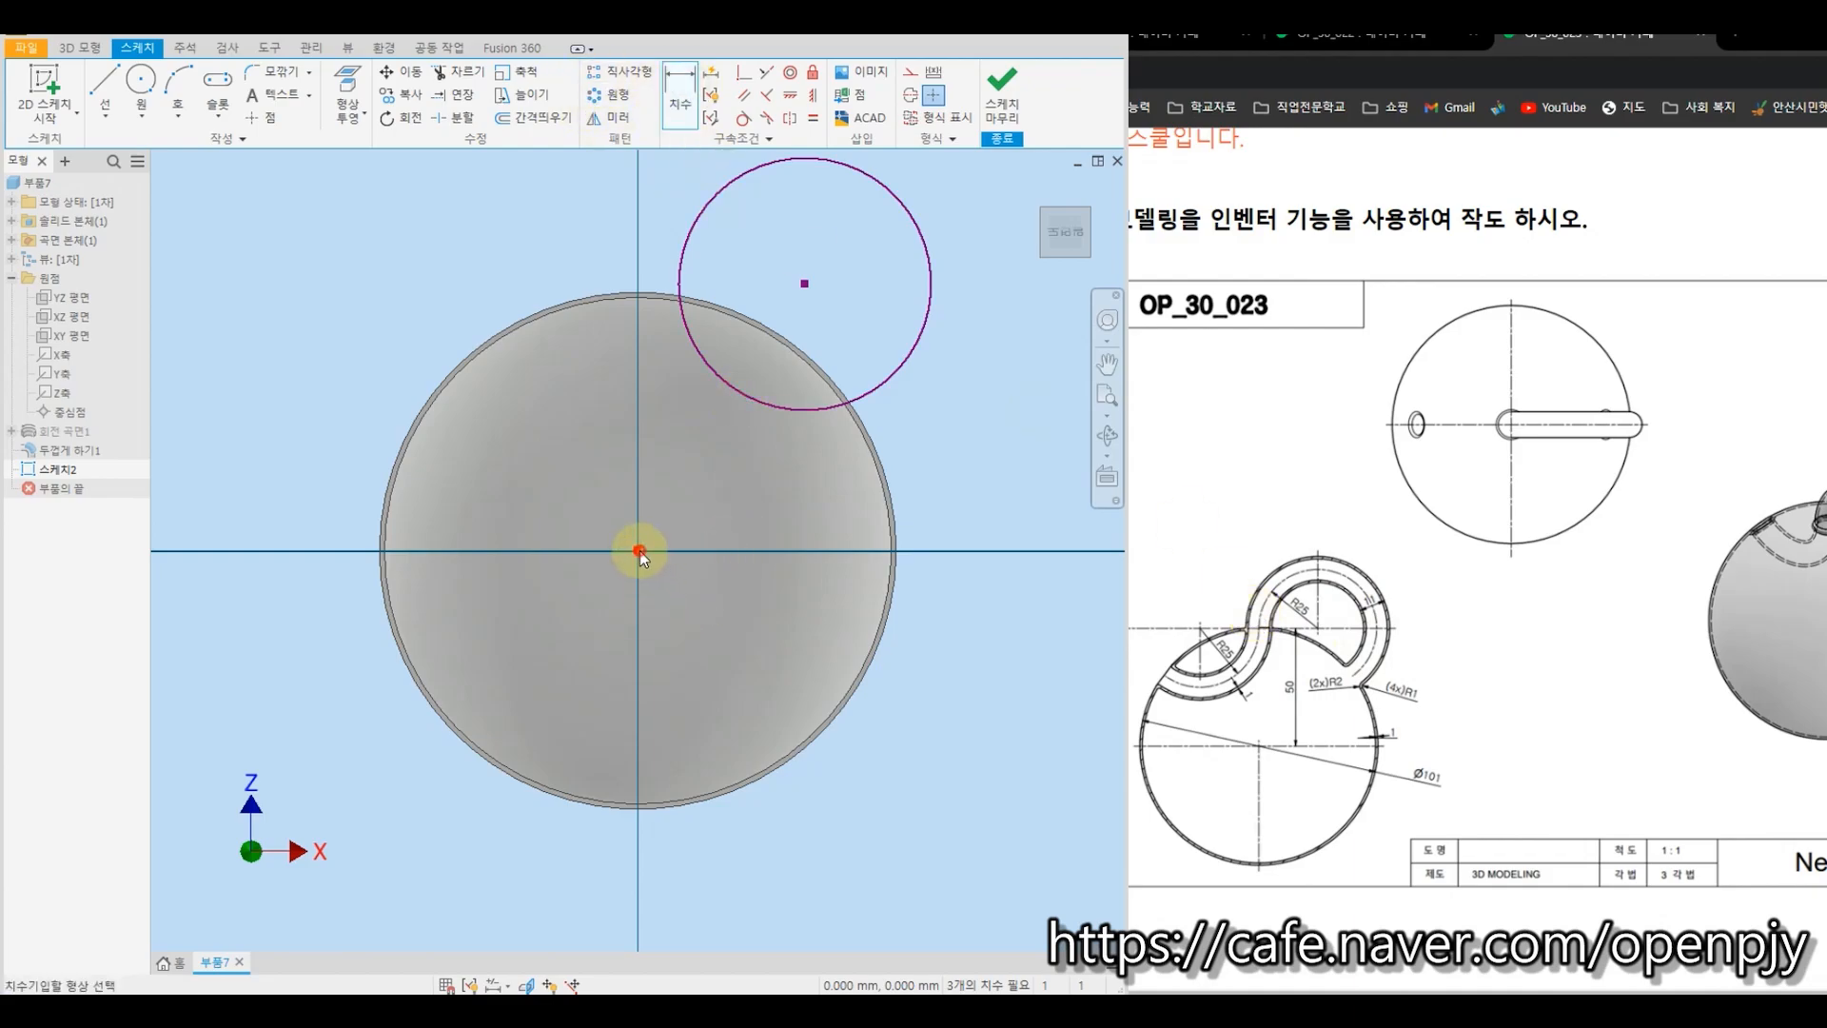
click(806, 284)
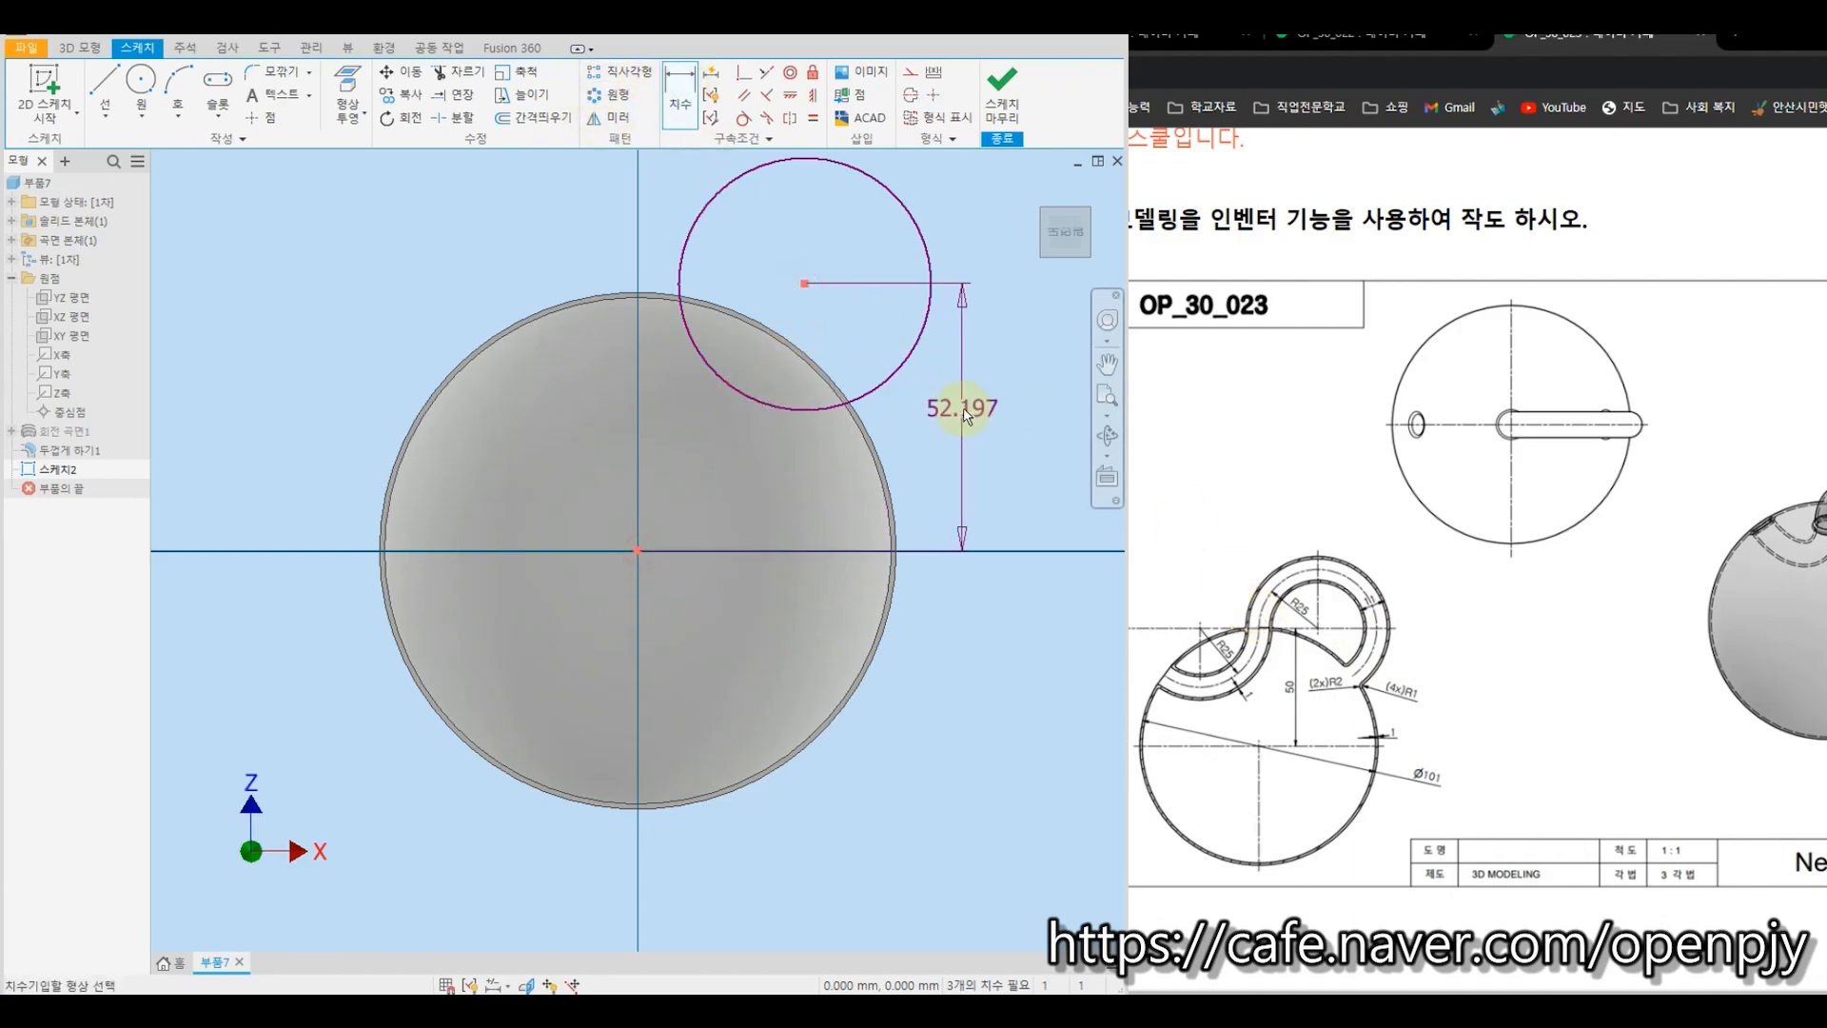
click(969, 409)
text(50)
key(Return)
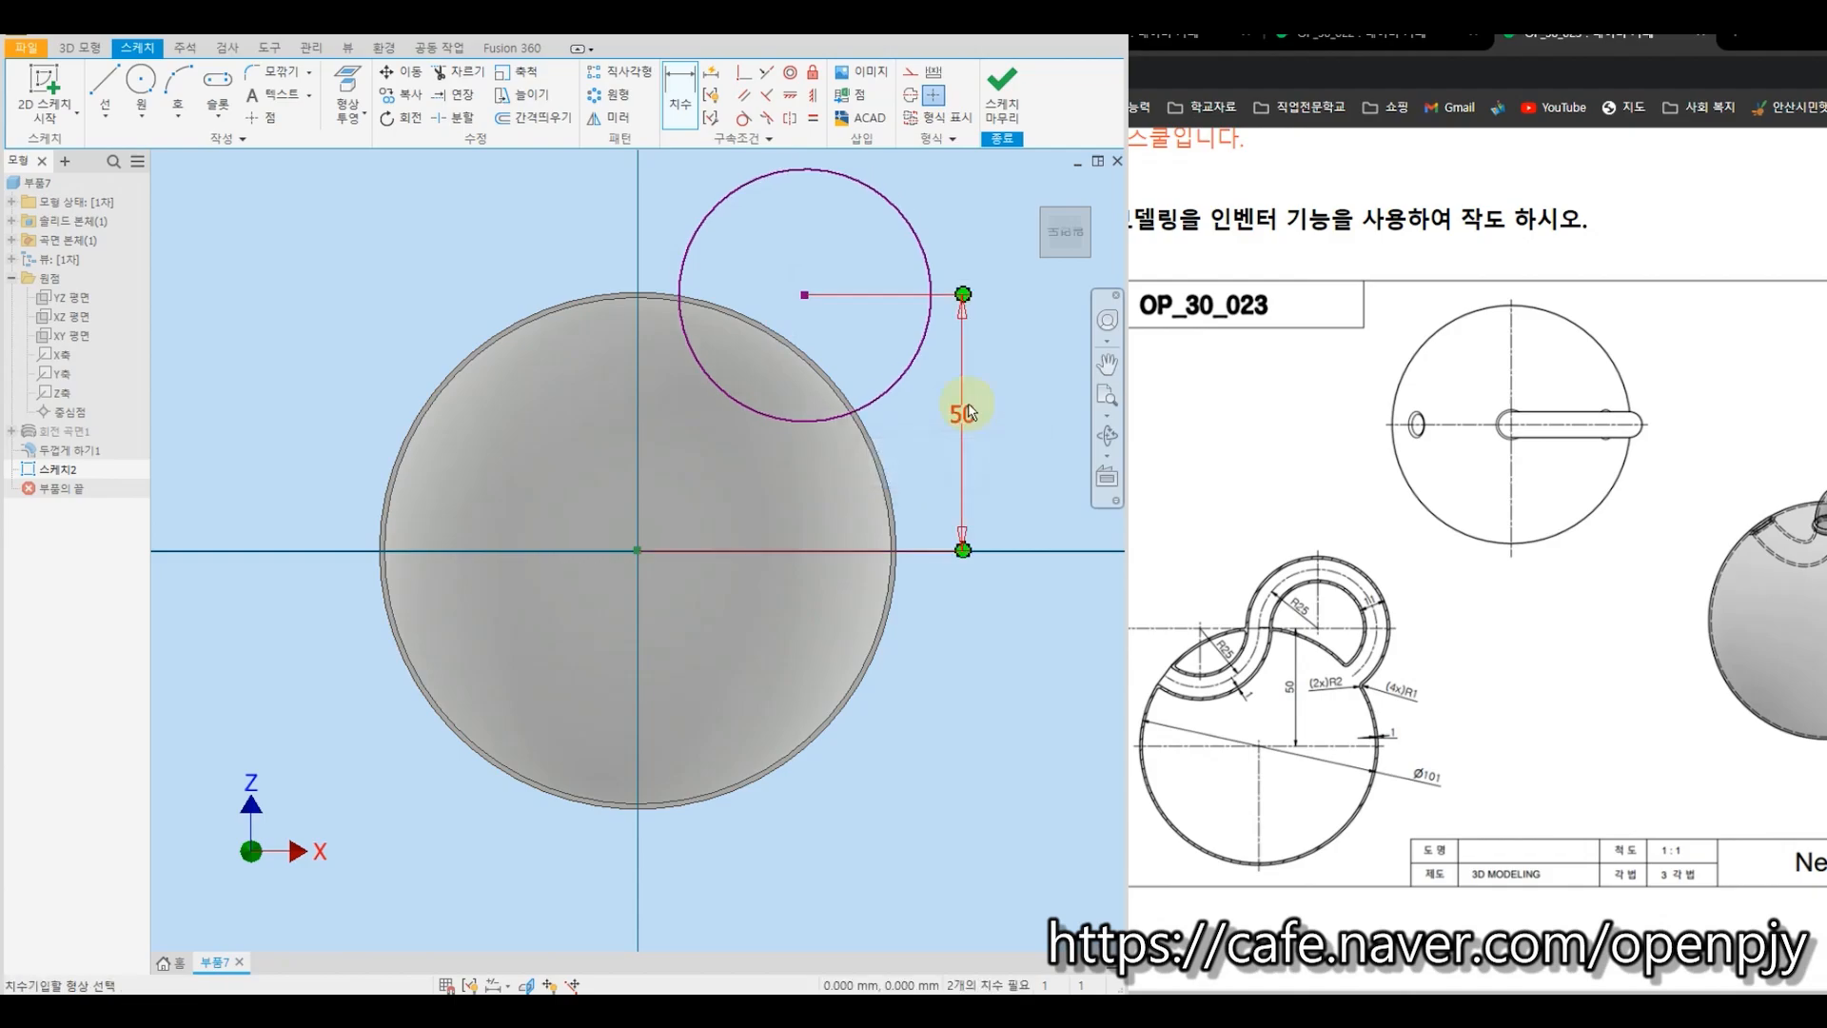
key(Escape)
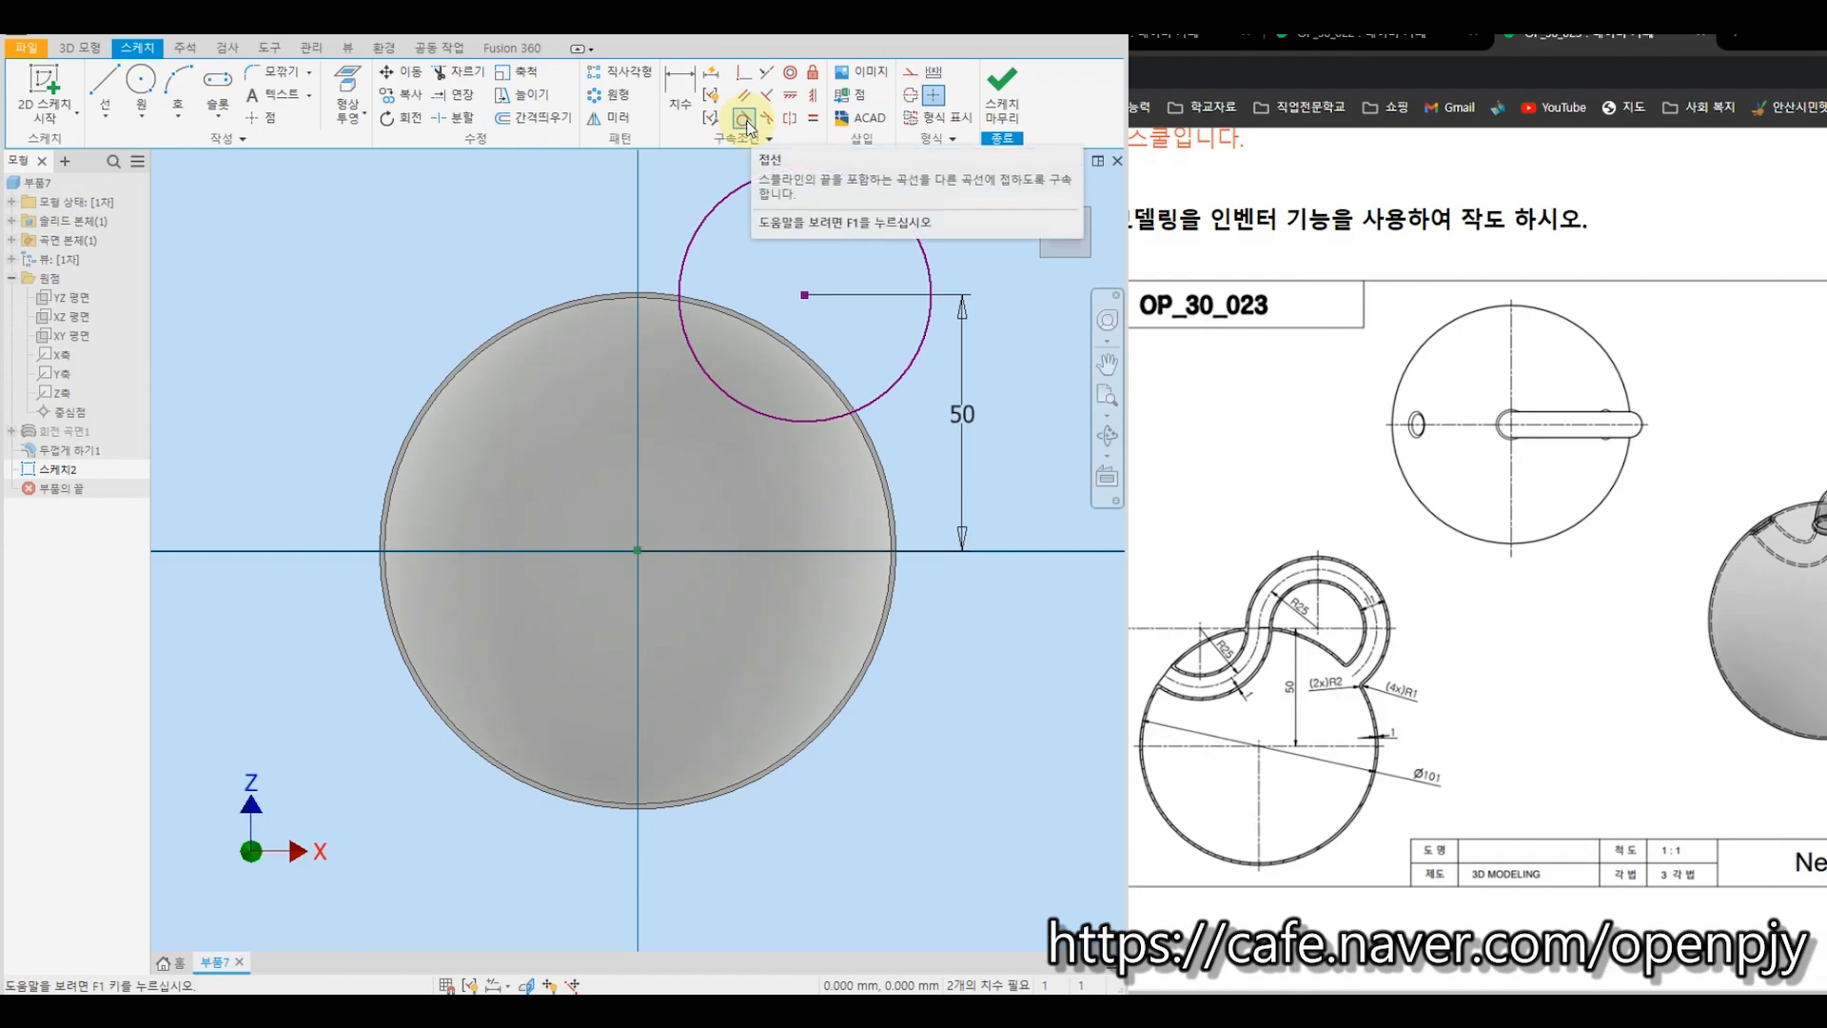
Constrain the circle to be tangent to the Z axis.
click(745, 121)
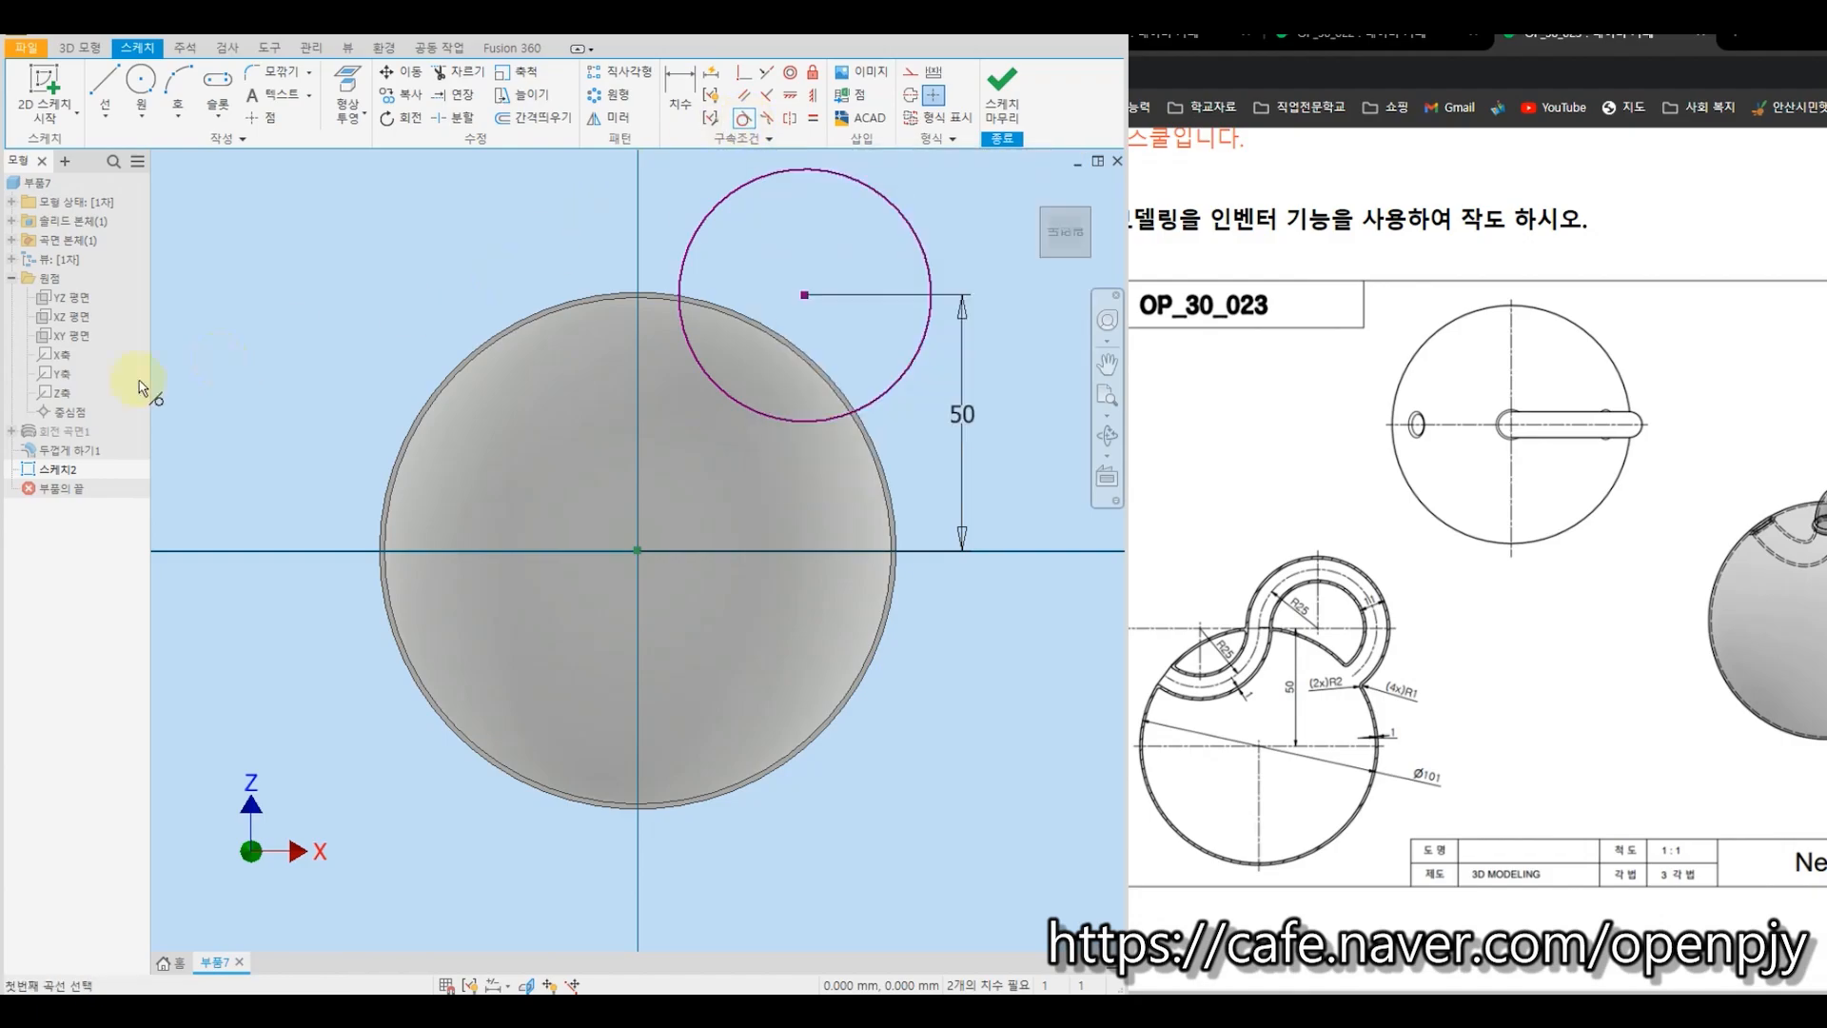
click(66, 394)
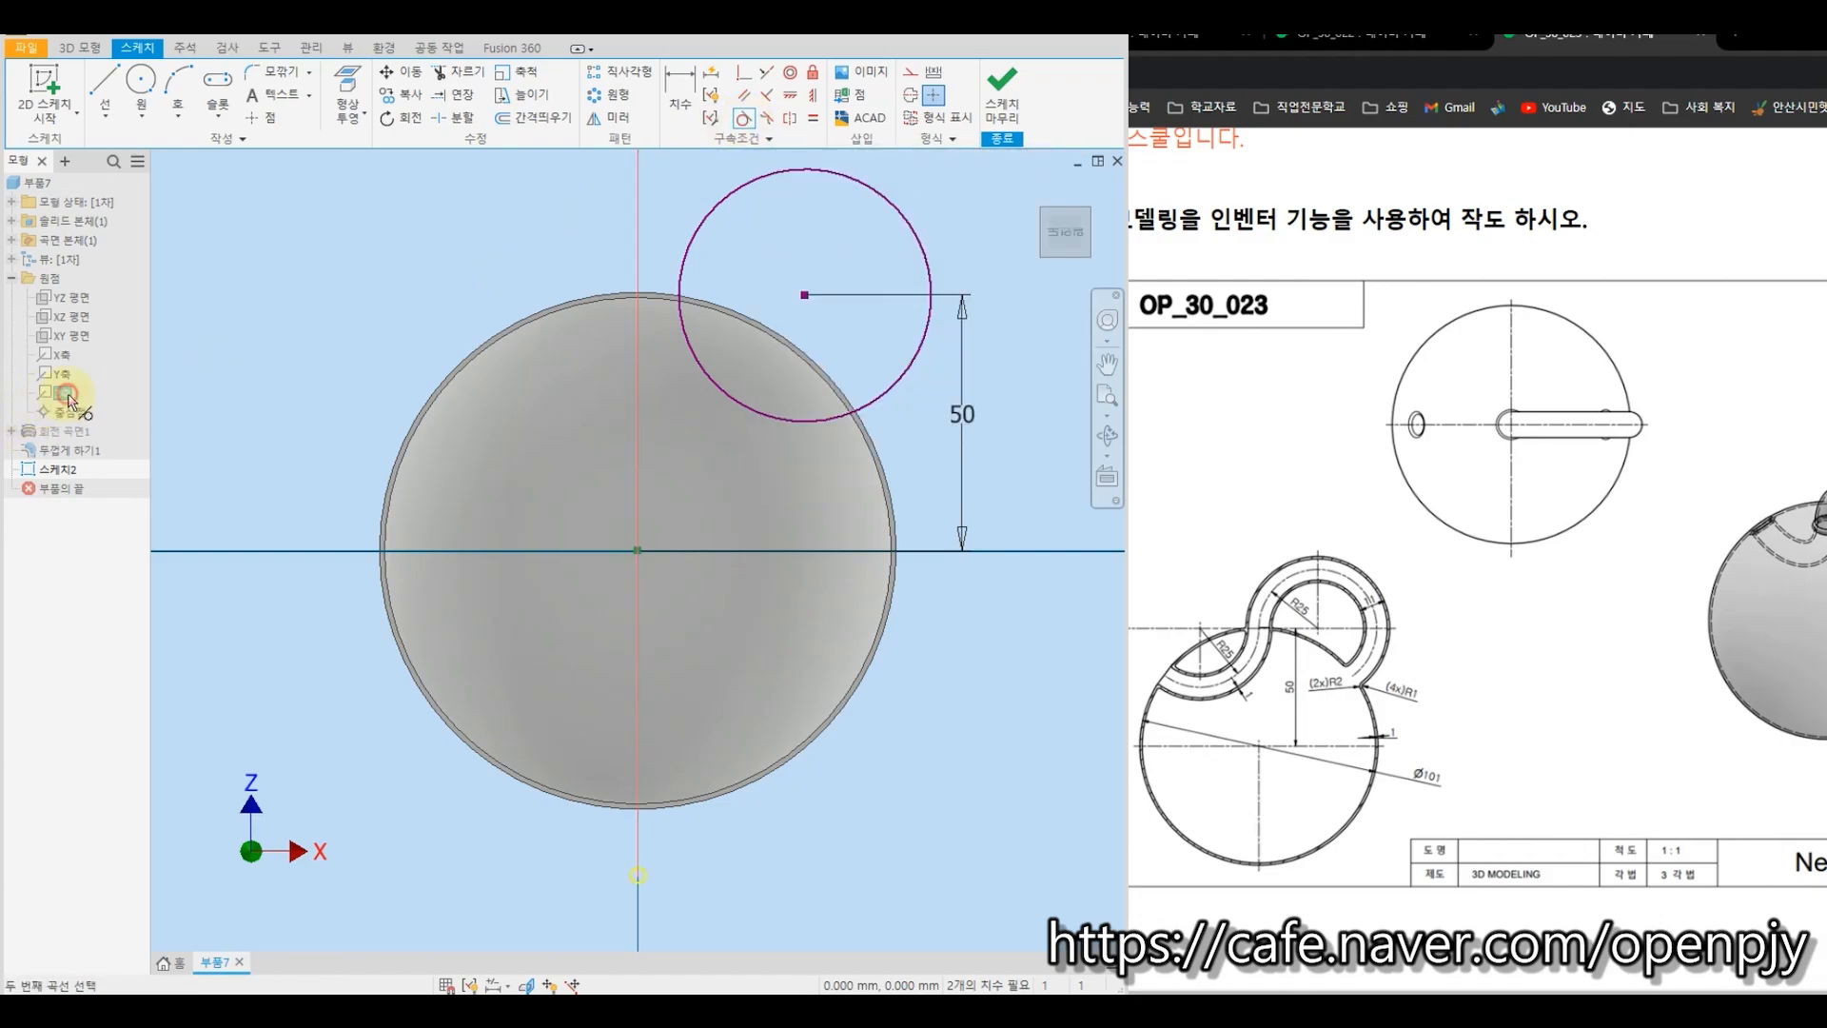
click(679, 283)
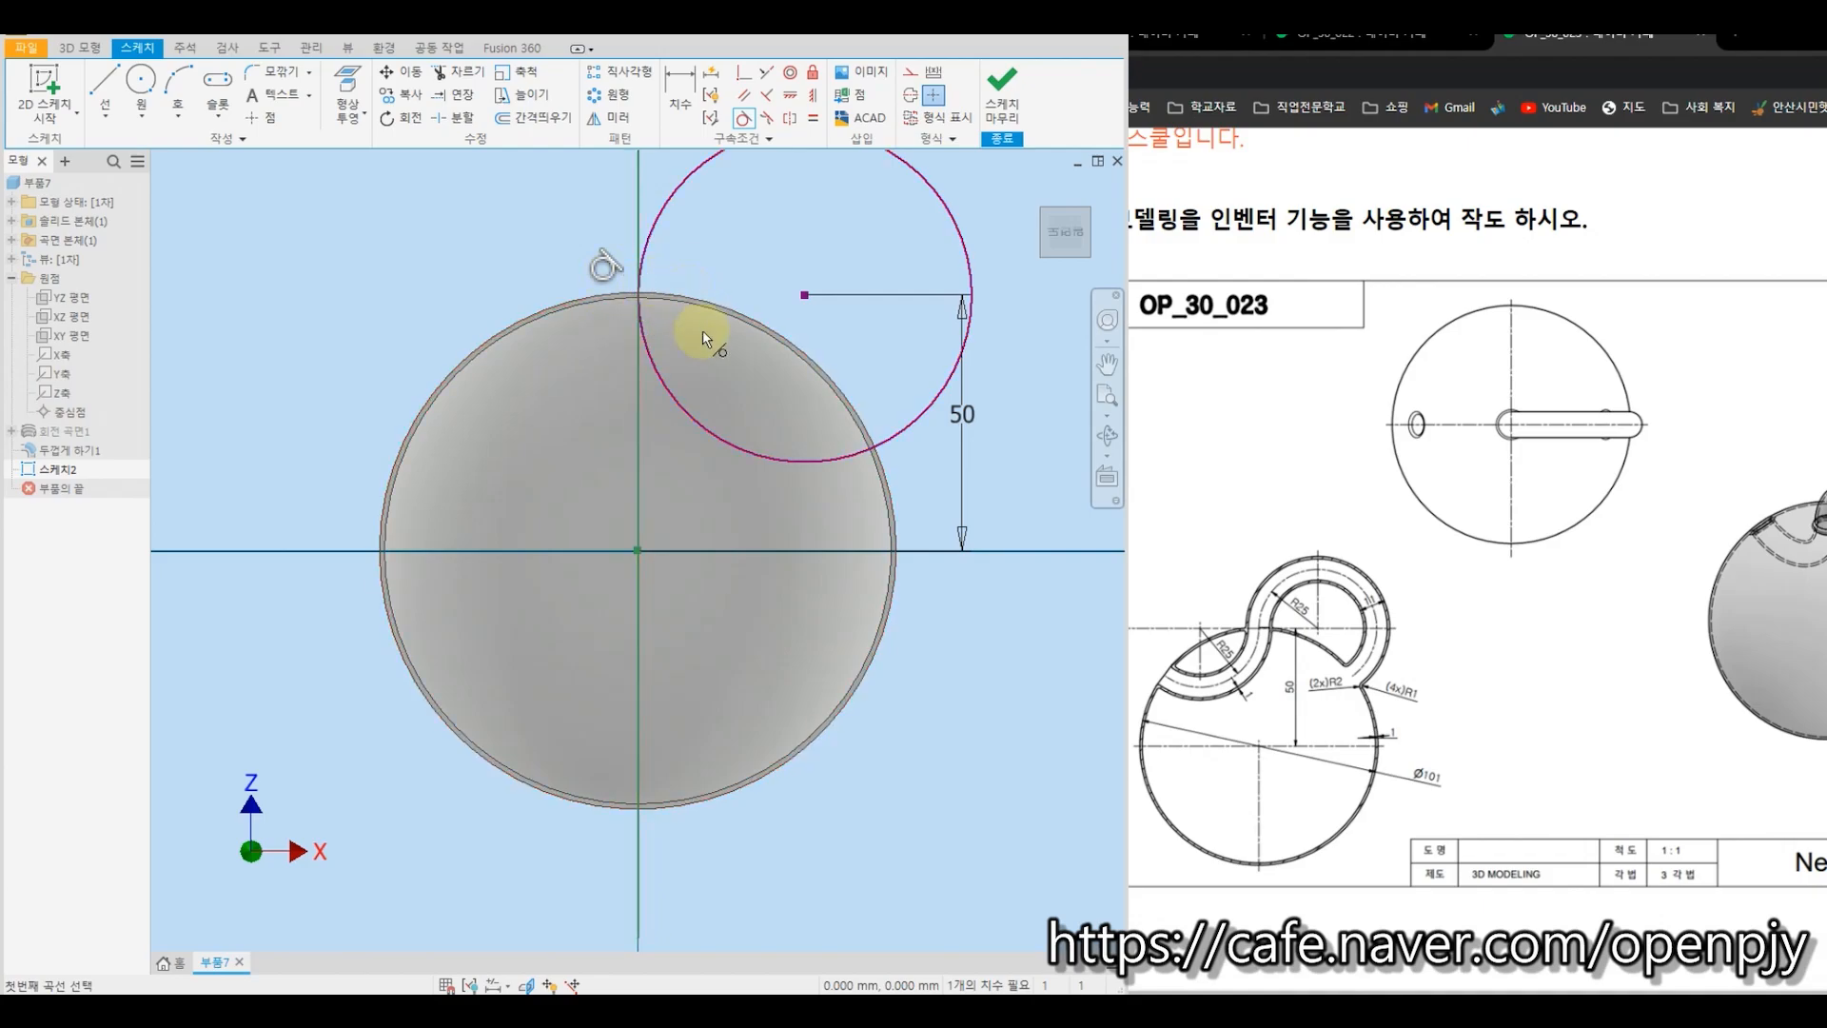
Dimension the circle's diameter as 25*2 mm.
key(d)
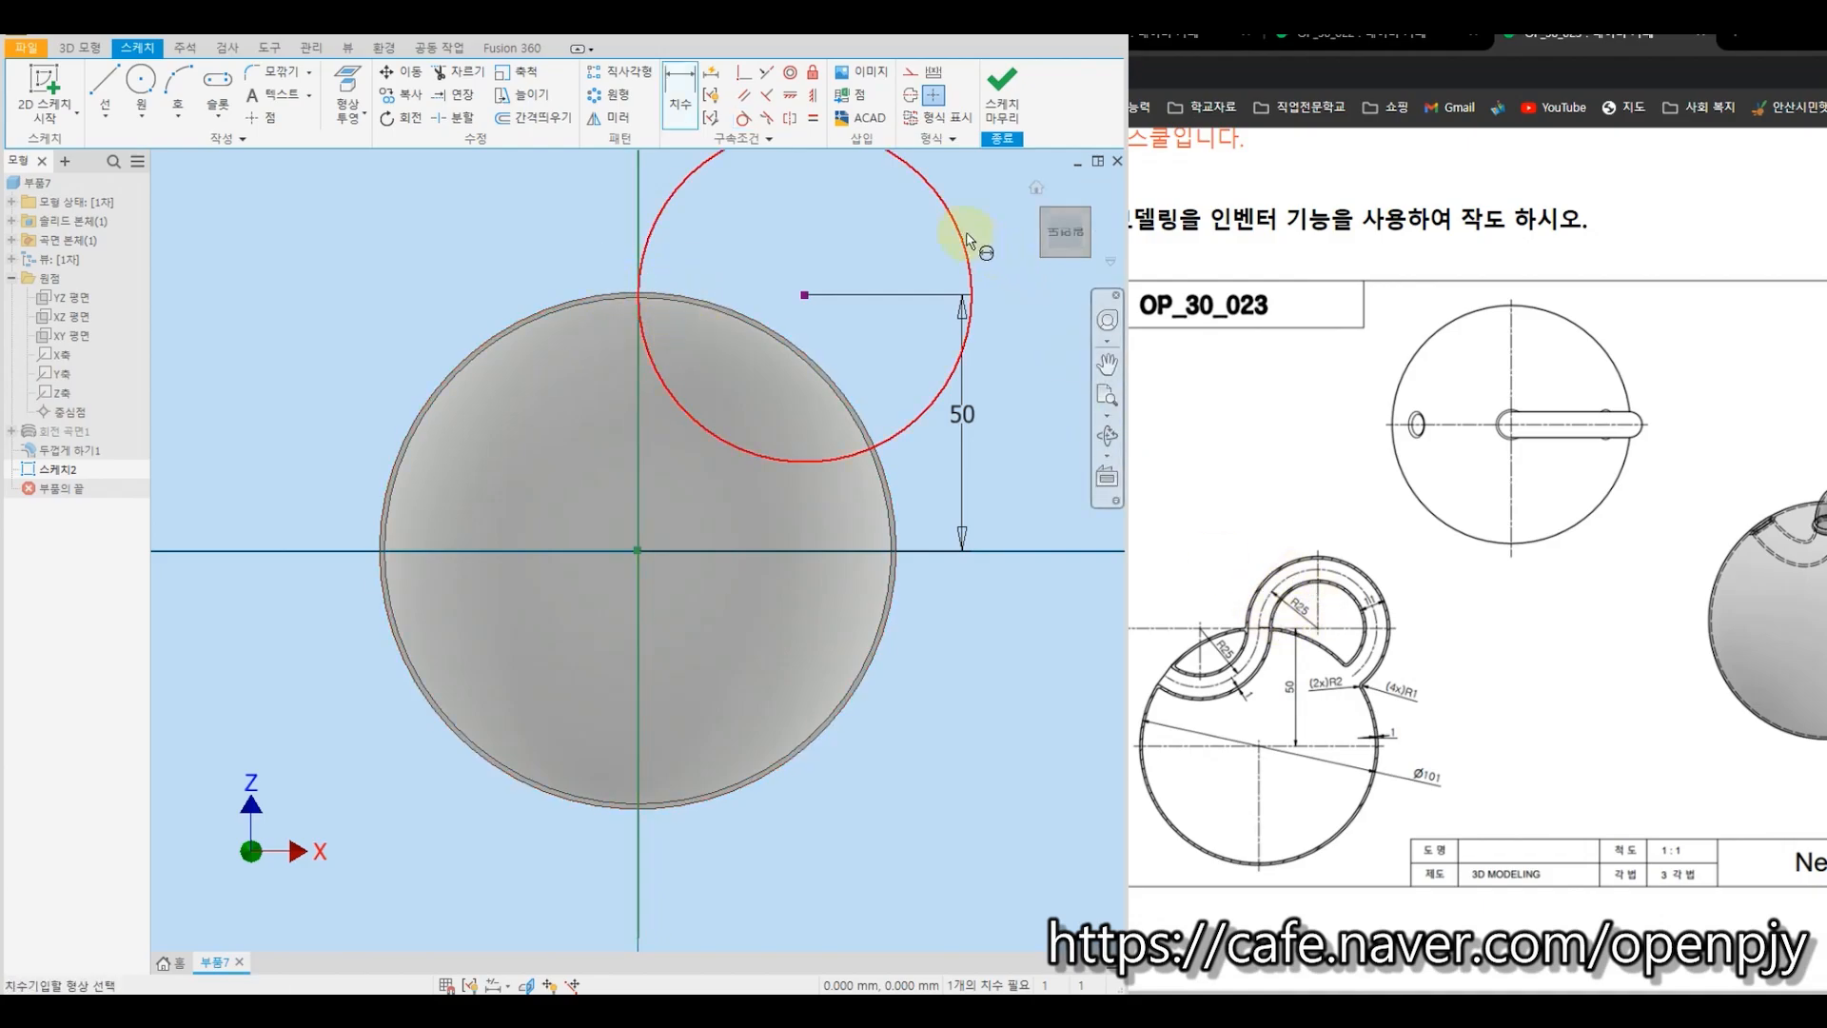
click(966, 238)
click(914, 246)
text(25*2)
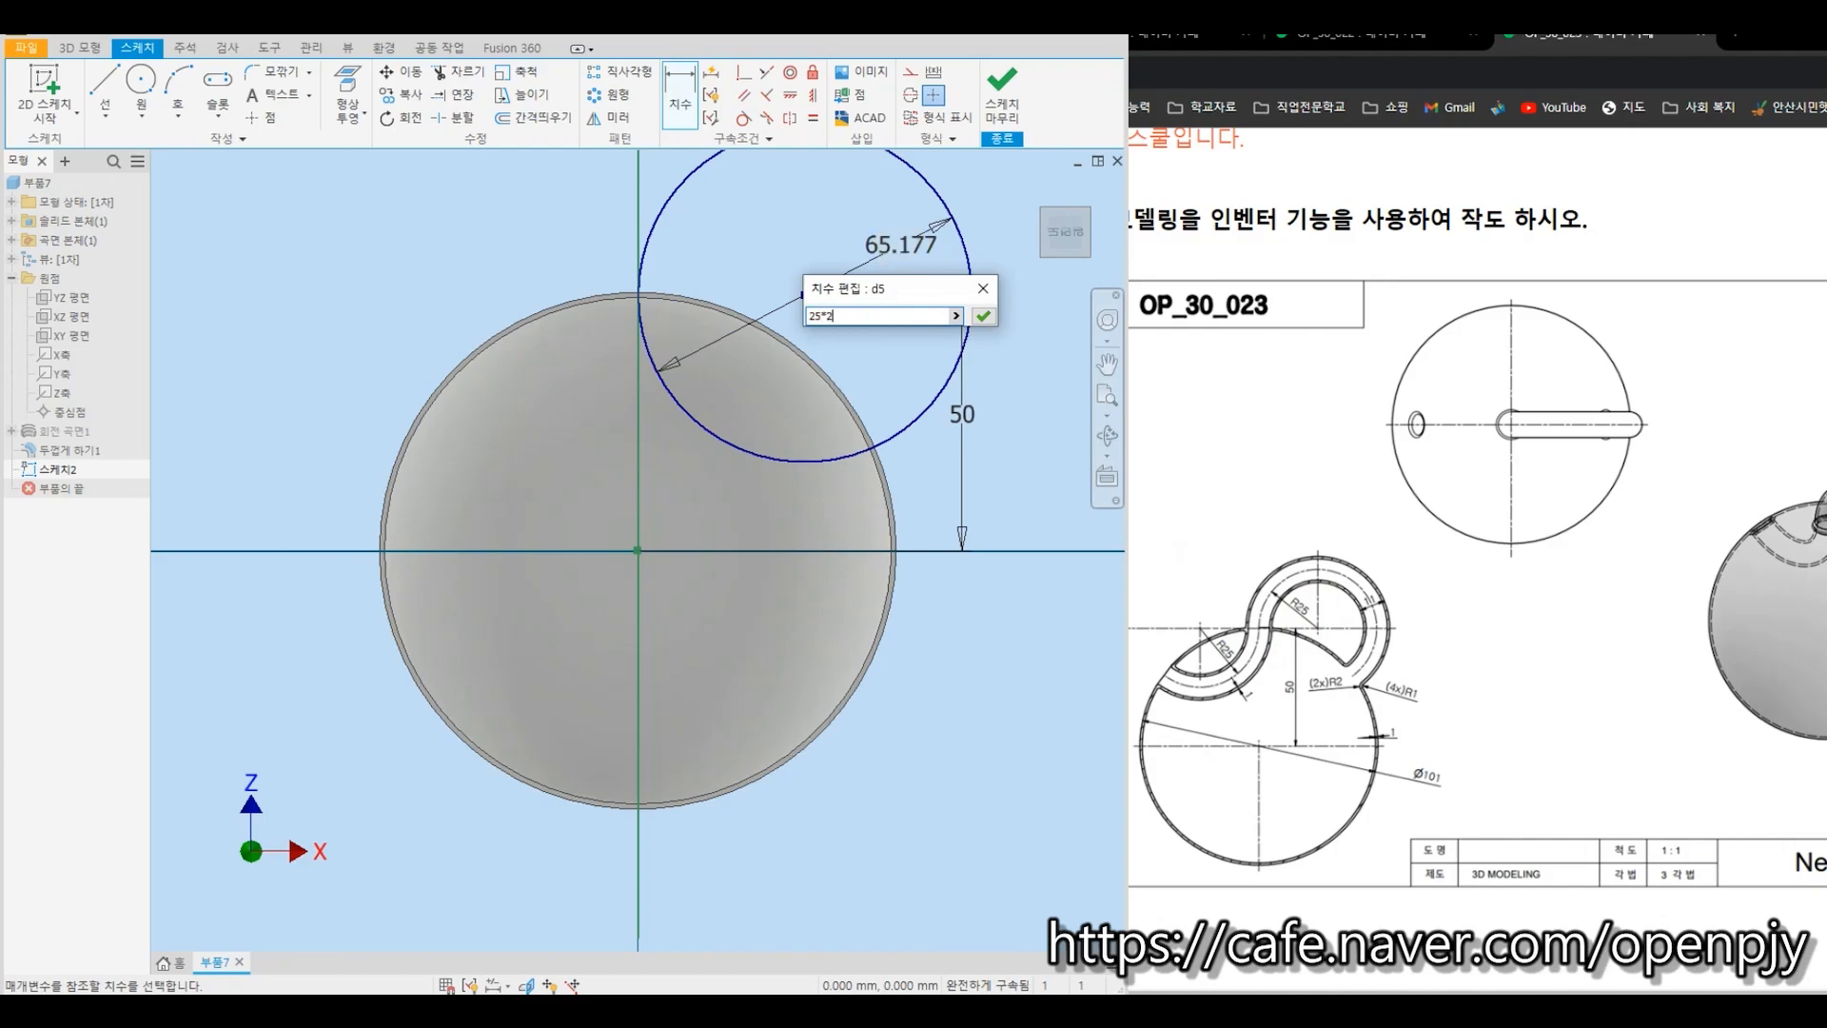
key(Return)
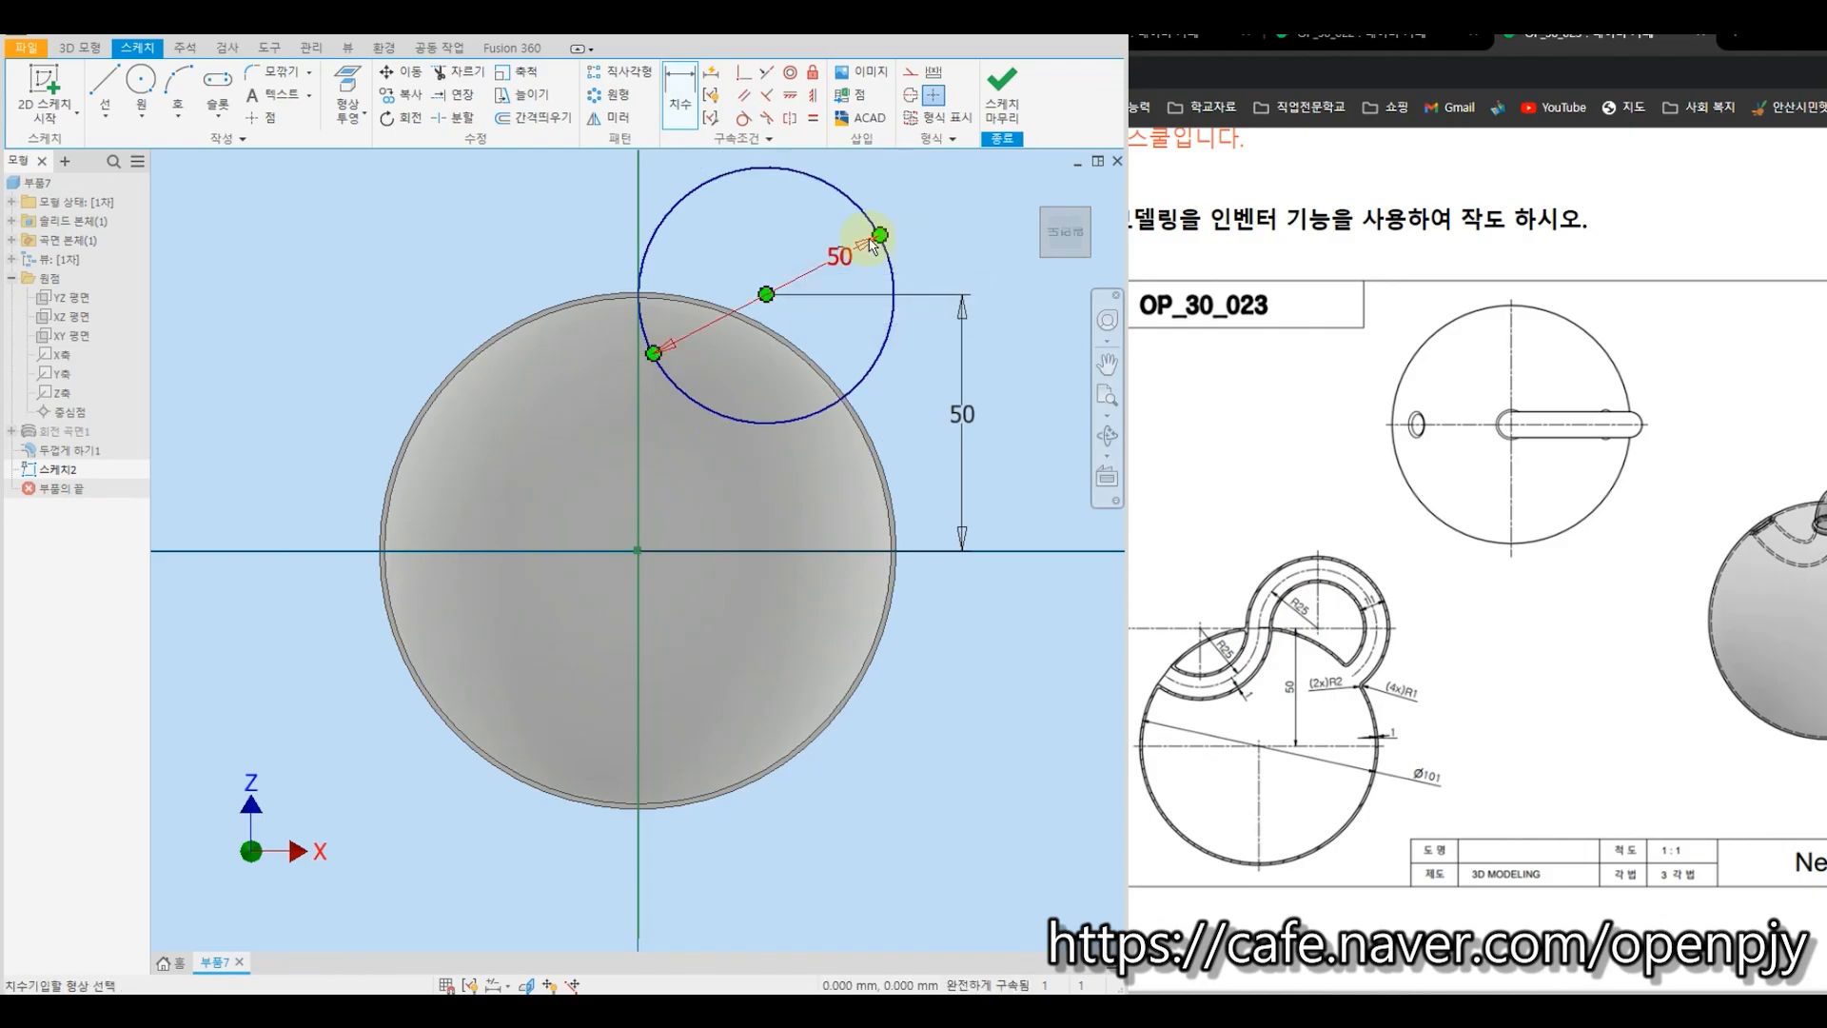
middle_drag(937, 225, 946, 303)
key(Escape)
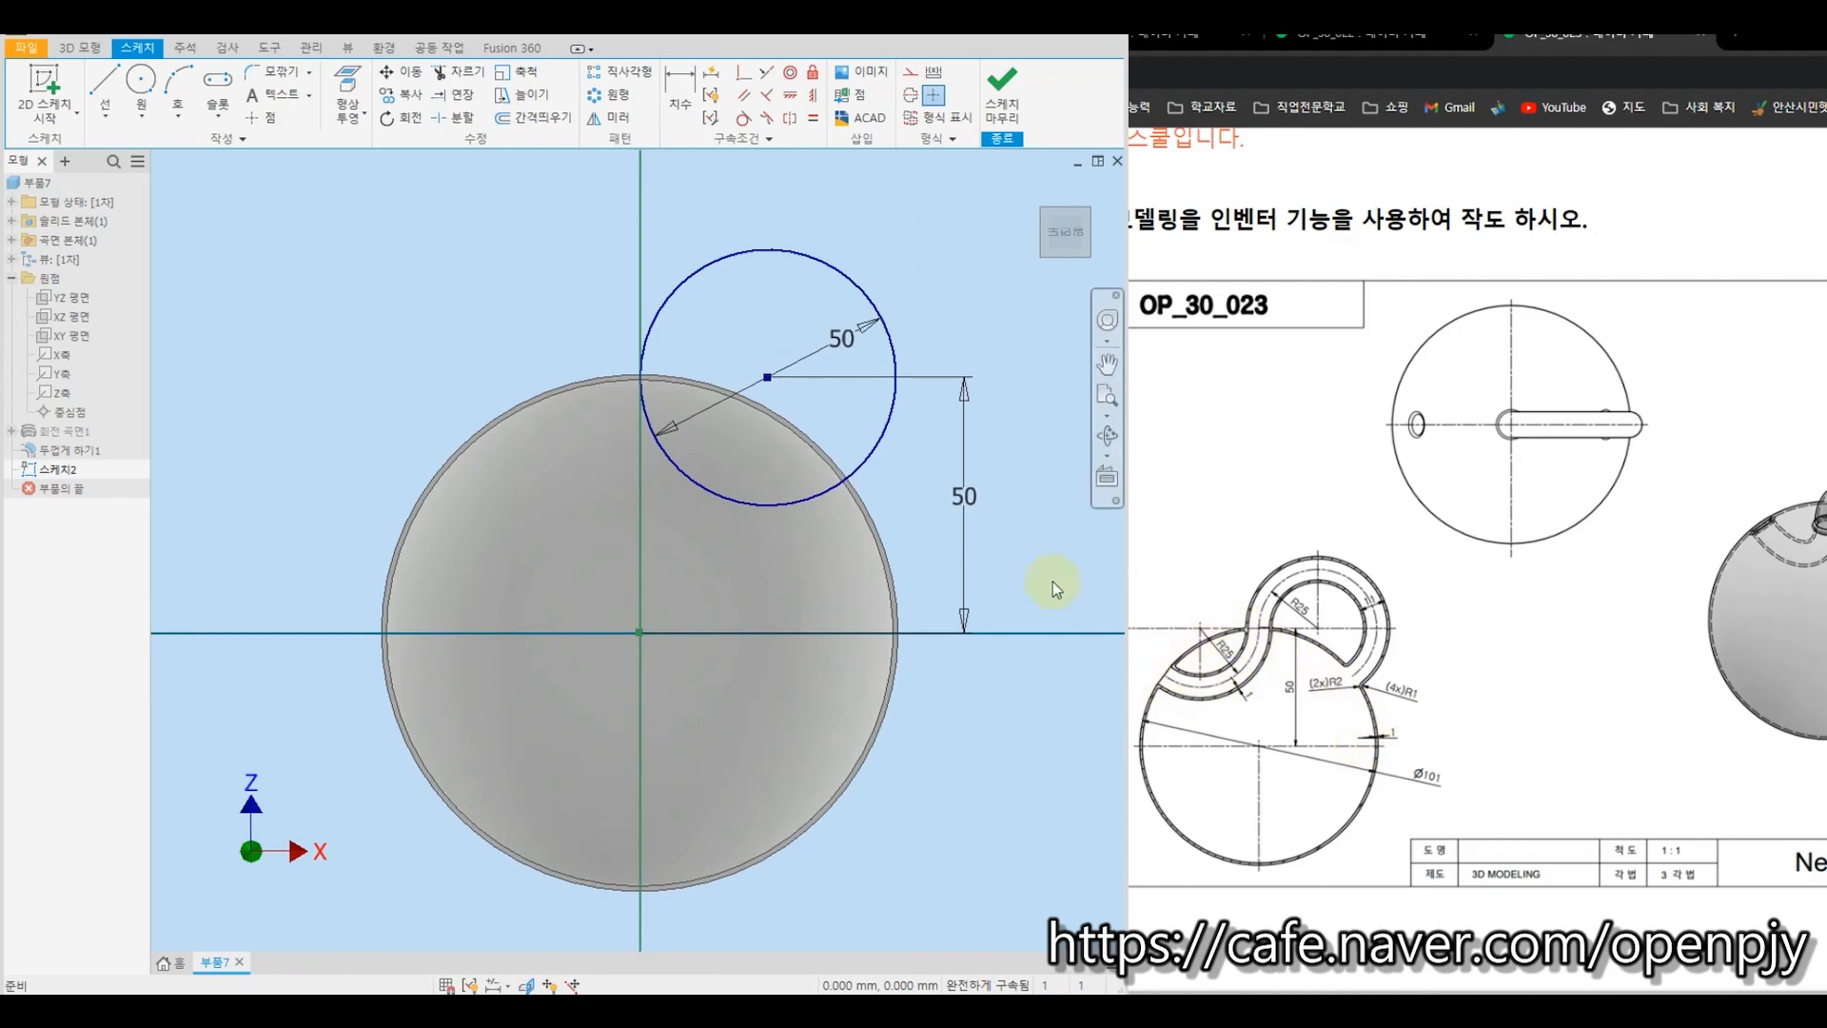
Draw a second circle on the opposite side of the Z axis and align its centre horizontally with the first circle's centre.
click(141, 84)
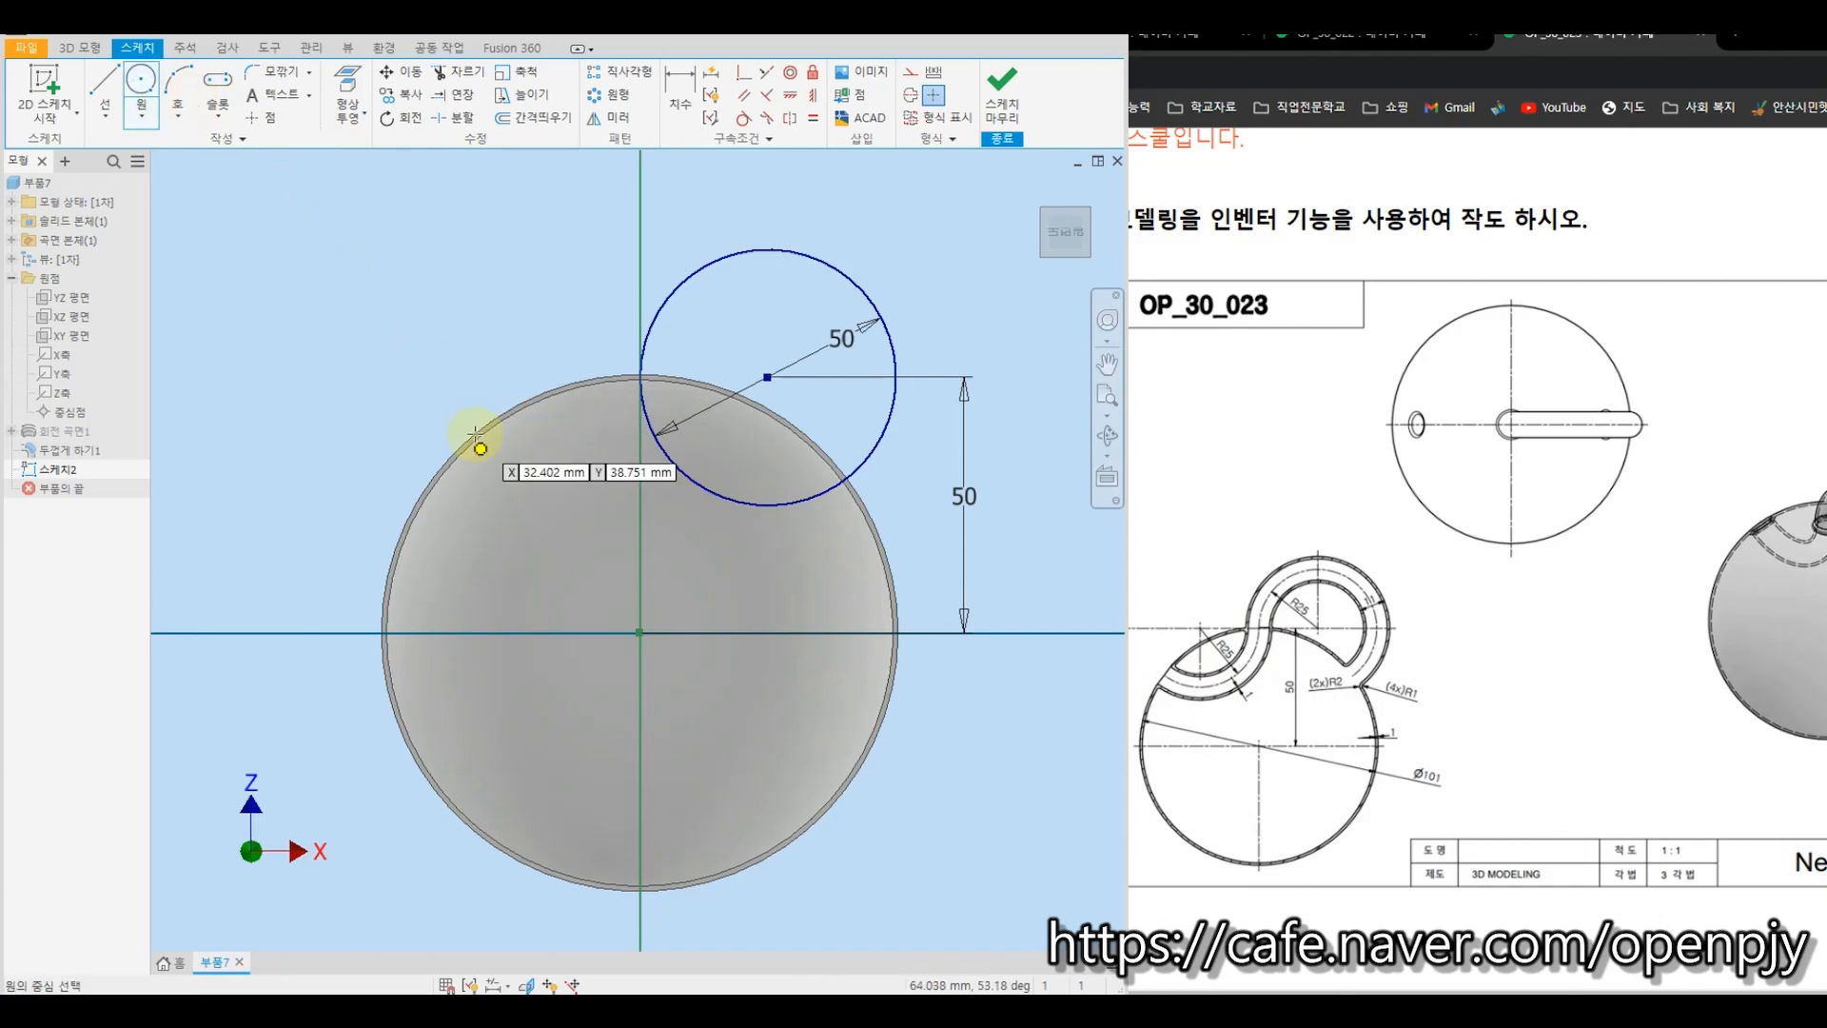
click(482, 392)
click(546, 488)
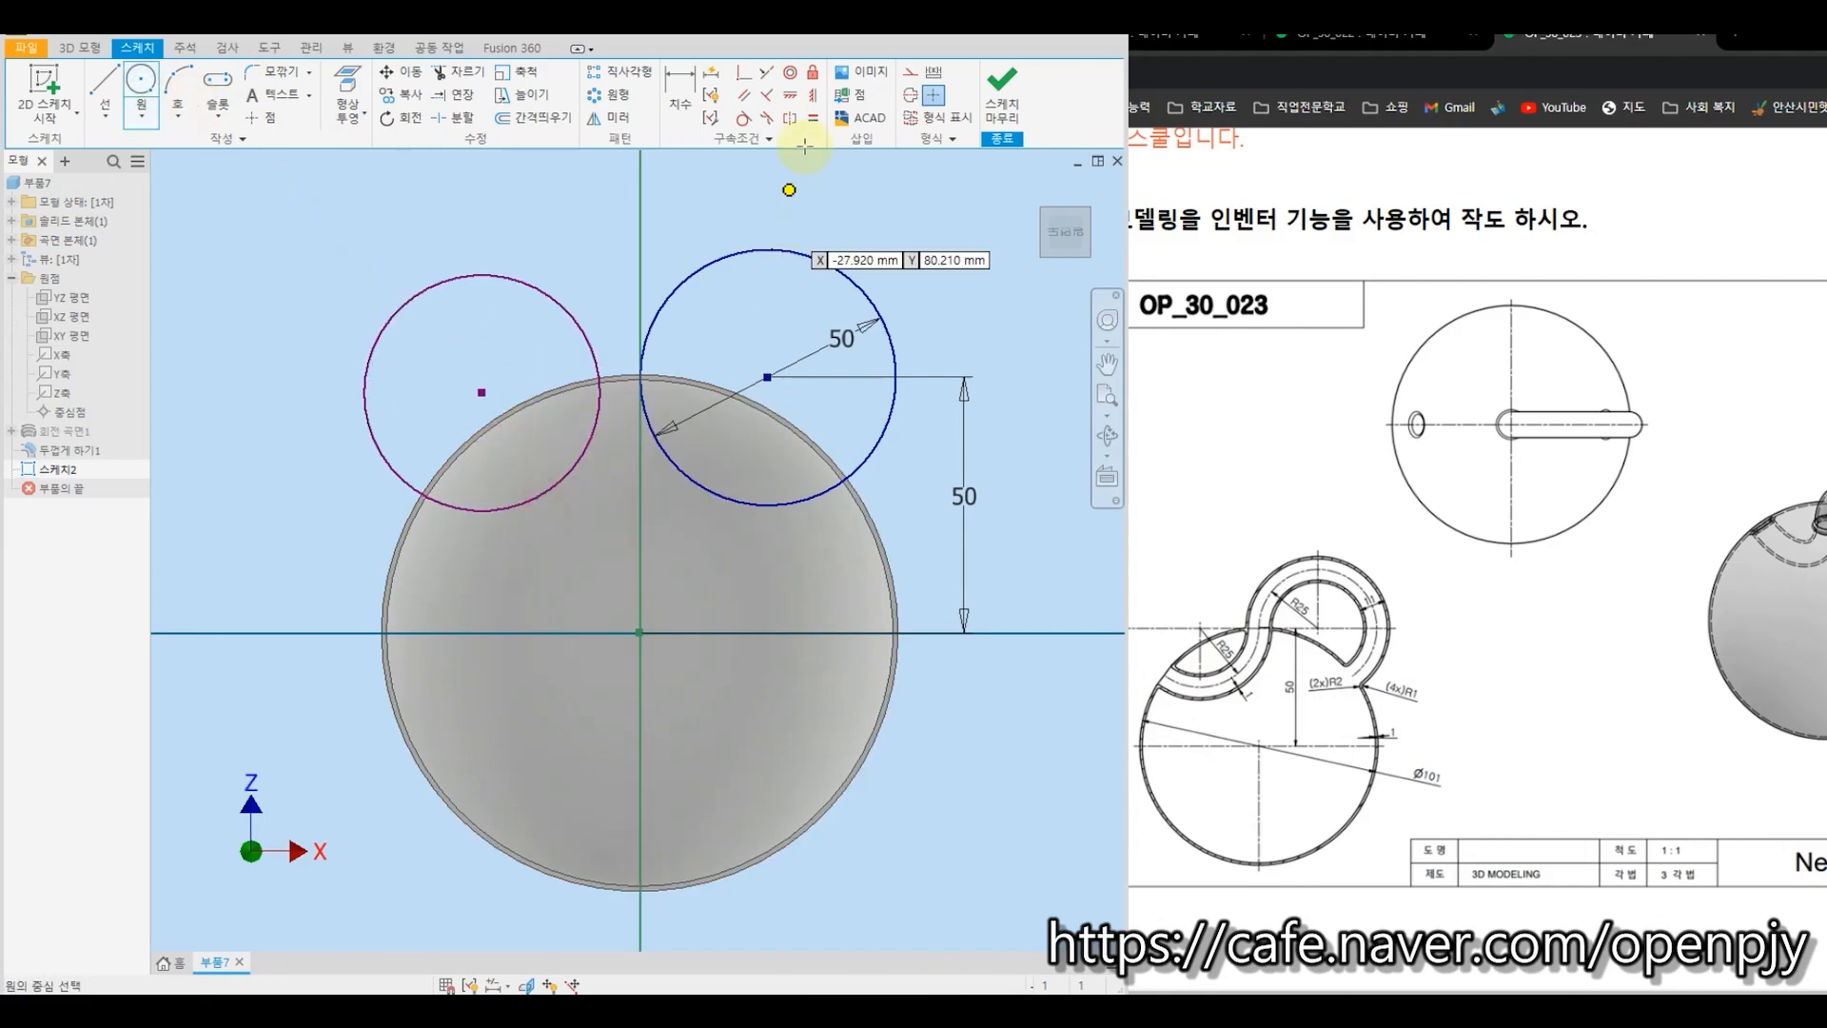
click(790, 95)
click(482, 392)
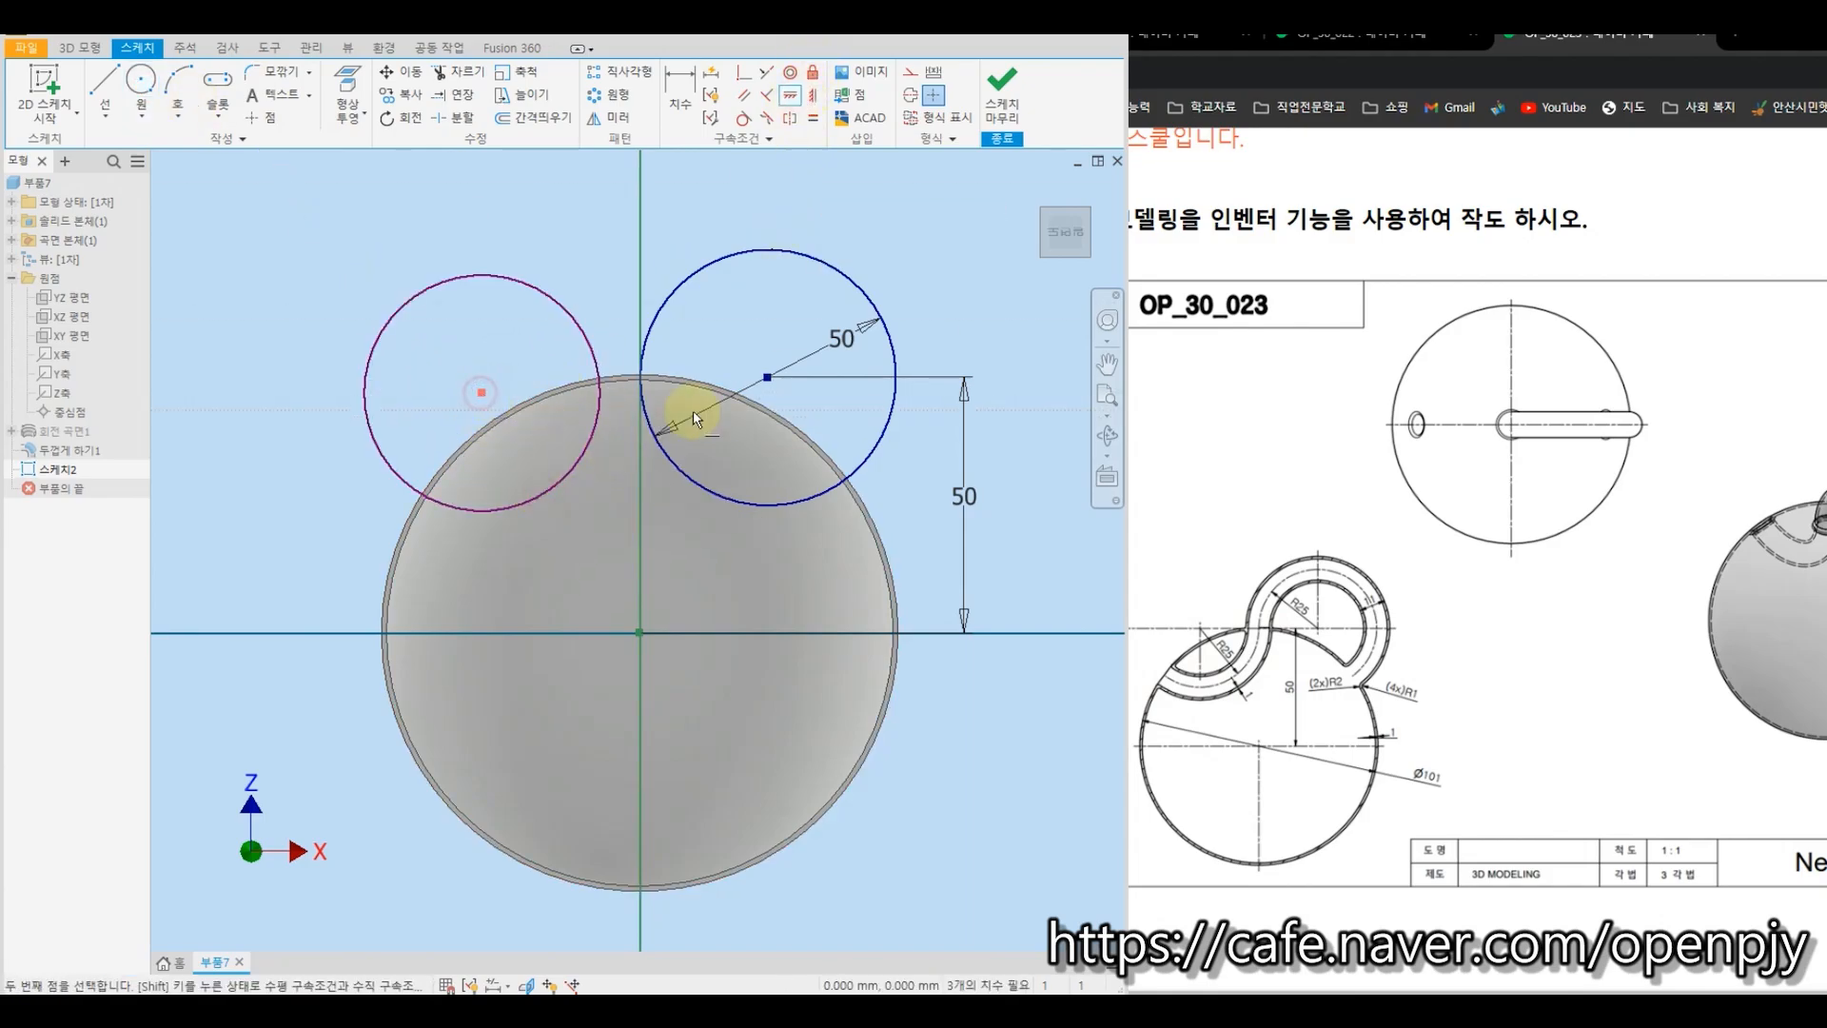
click(767, 378)
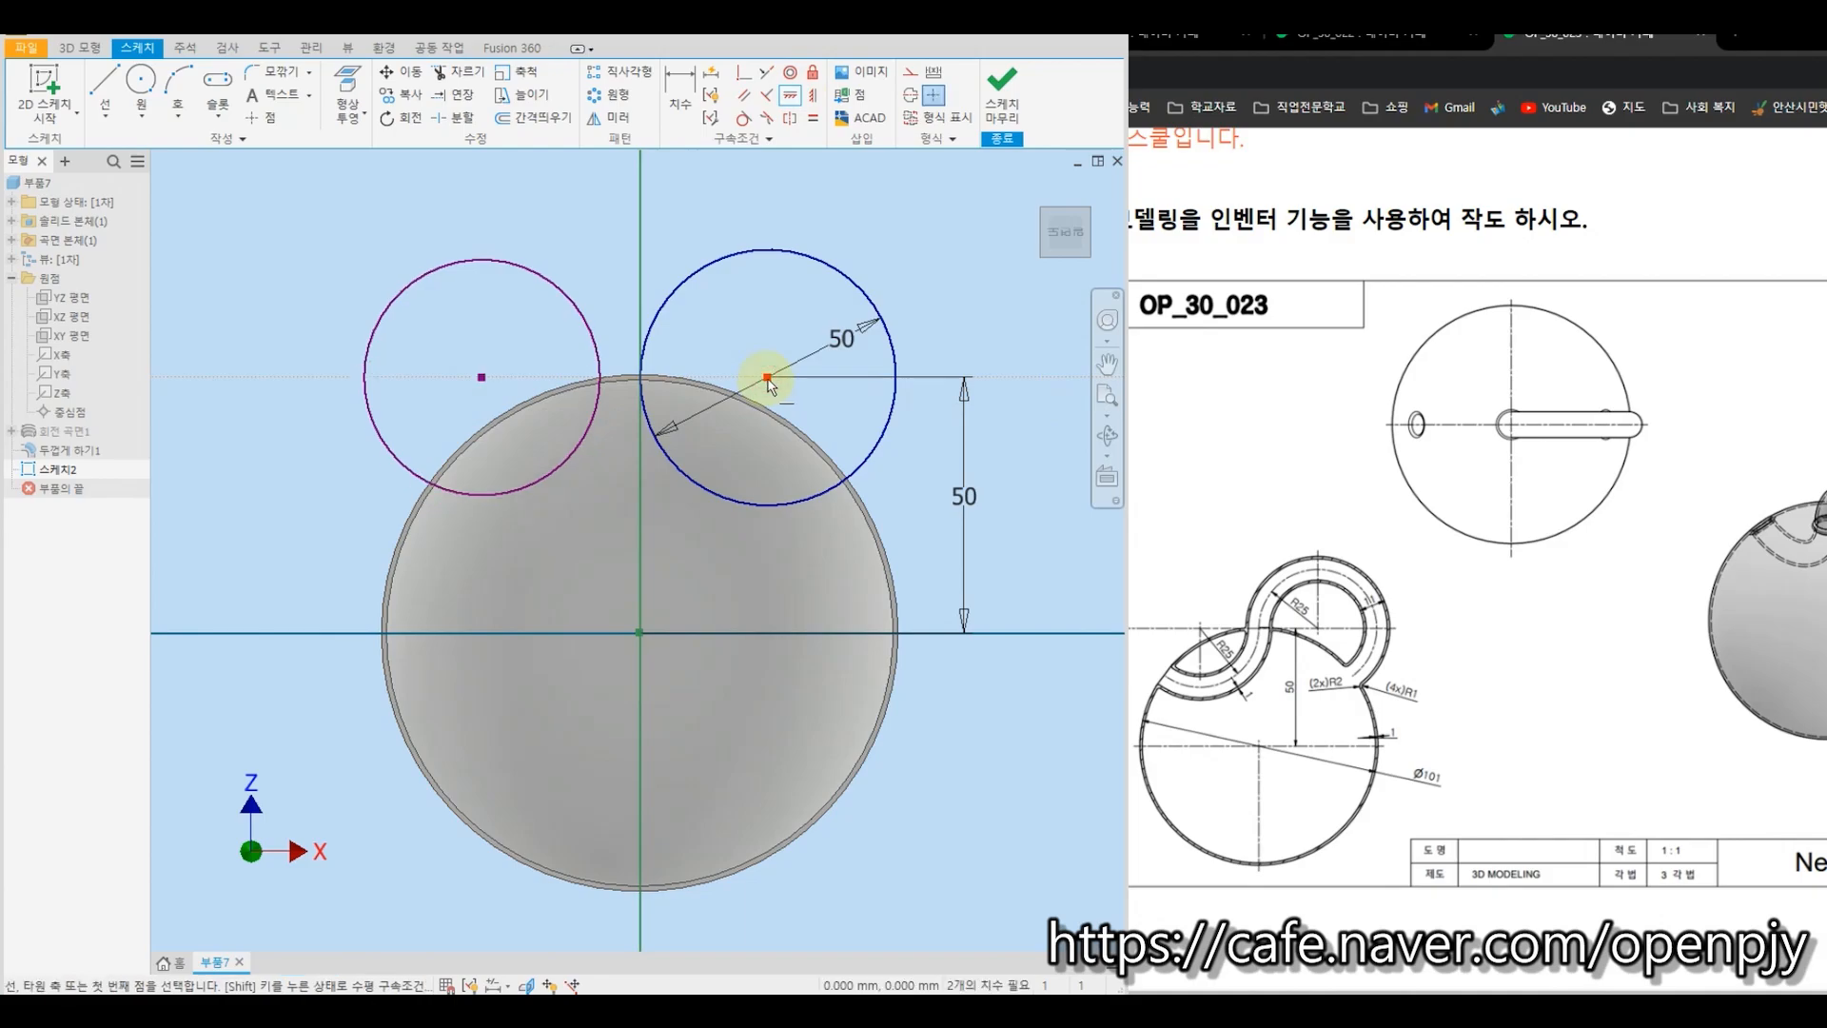
Constrain the second circle to be tangent to the first circle and equal to it in size.
click(742, 118)
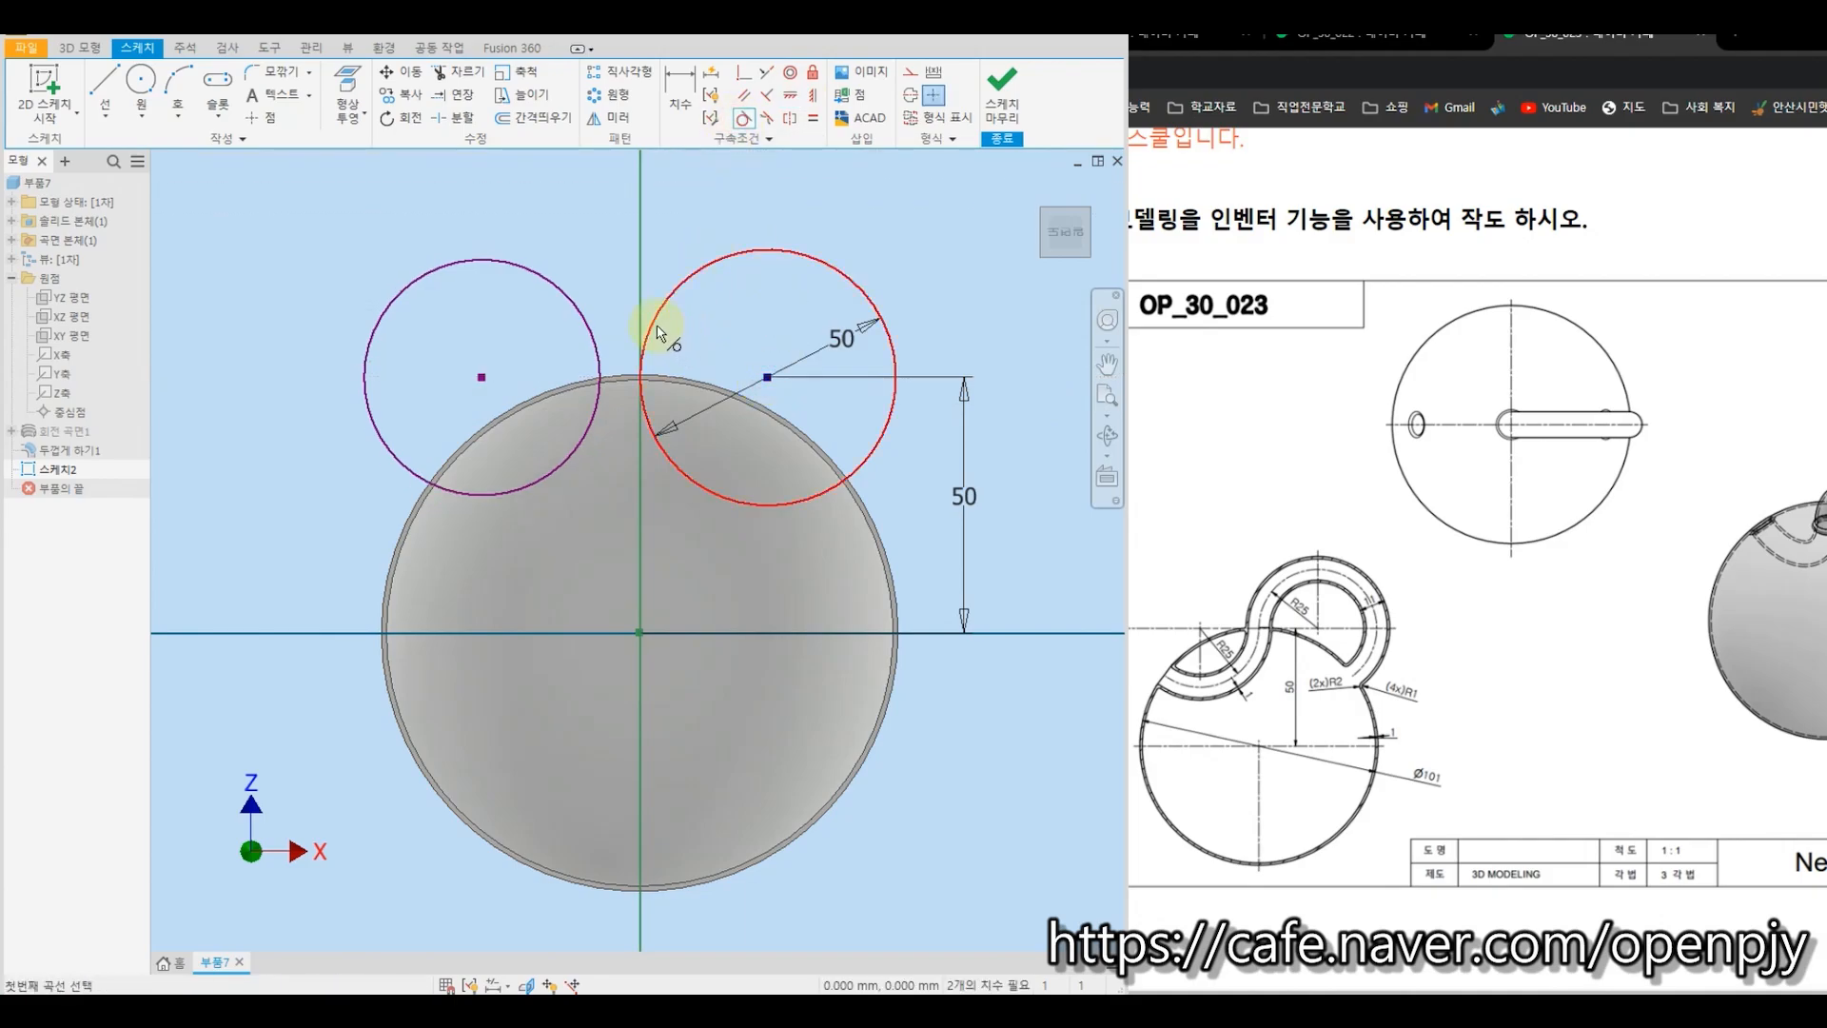
click(657, 329)
click(601, 351)
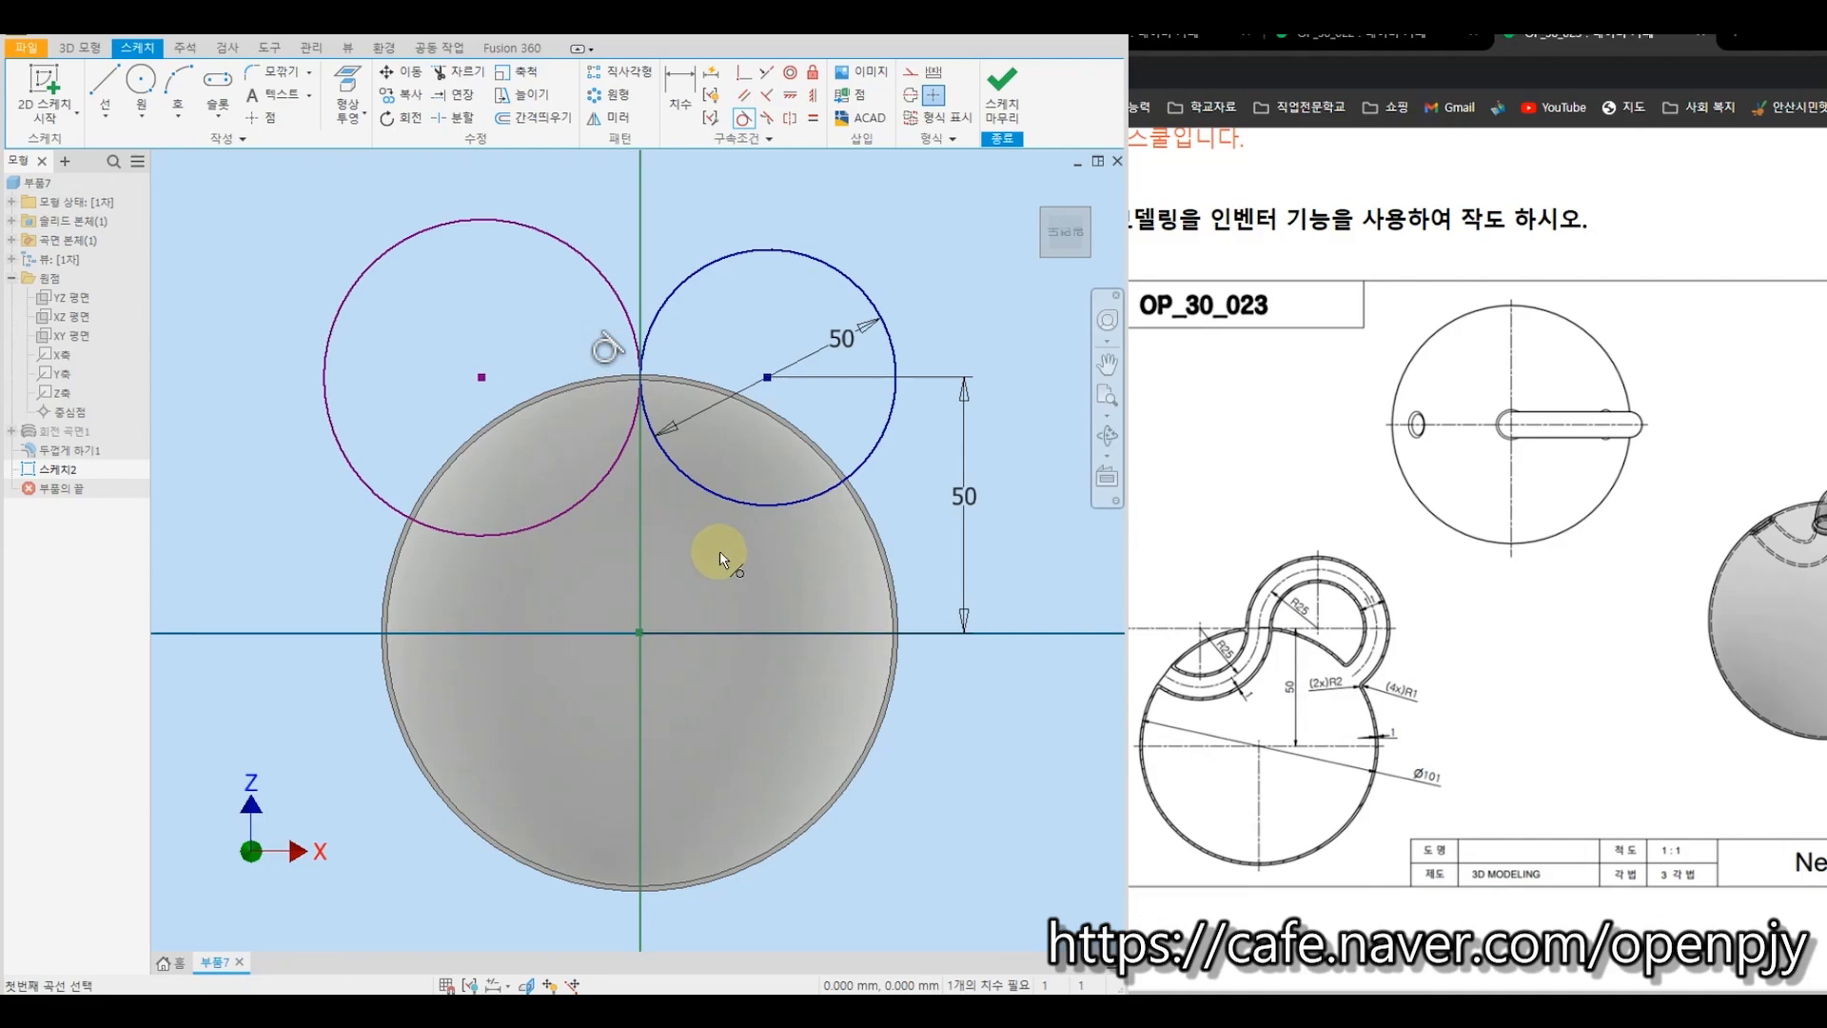
click(814, 120)
click(727, 259)
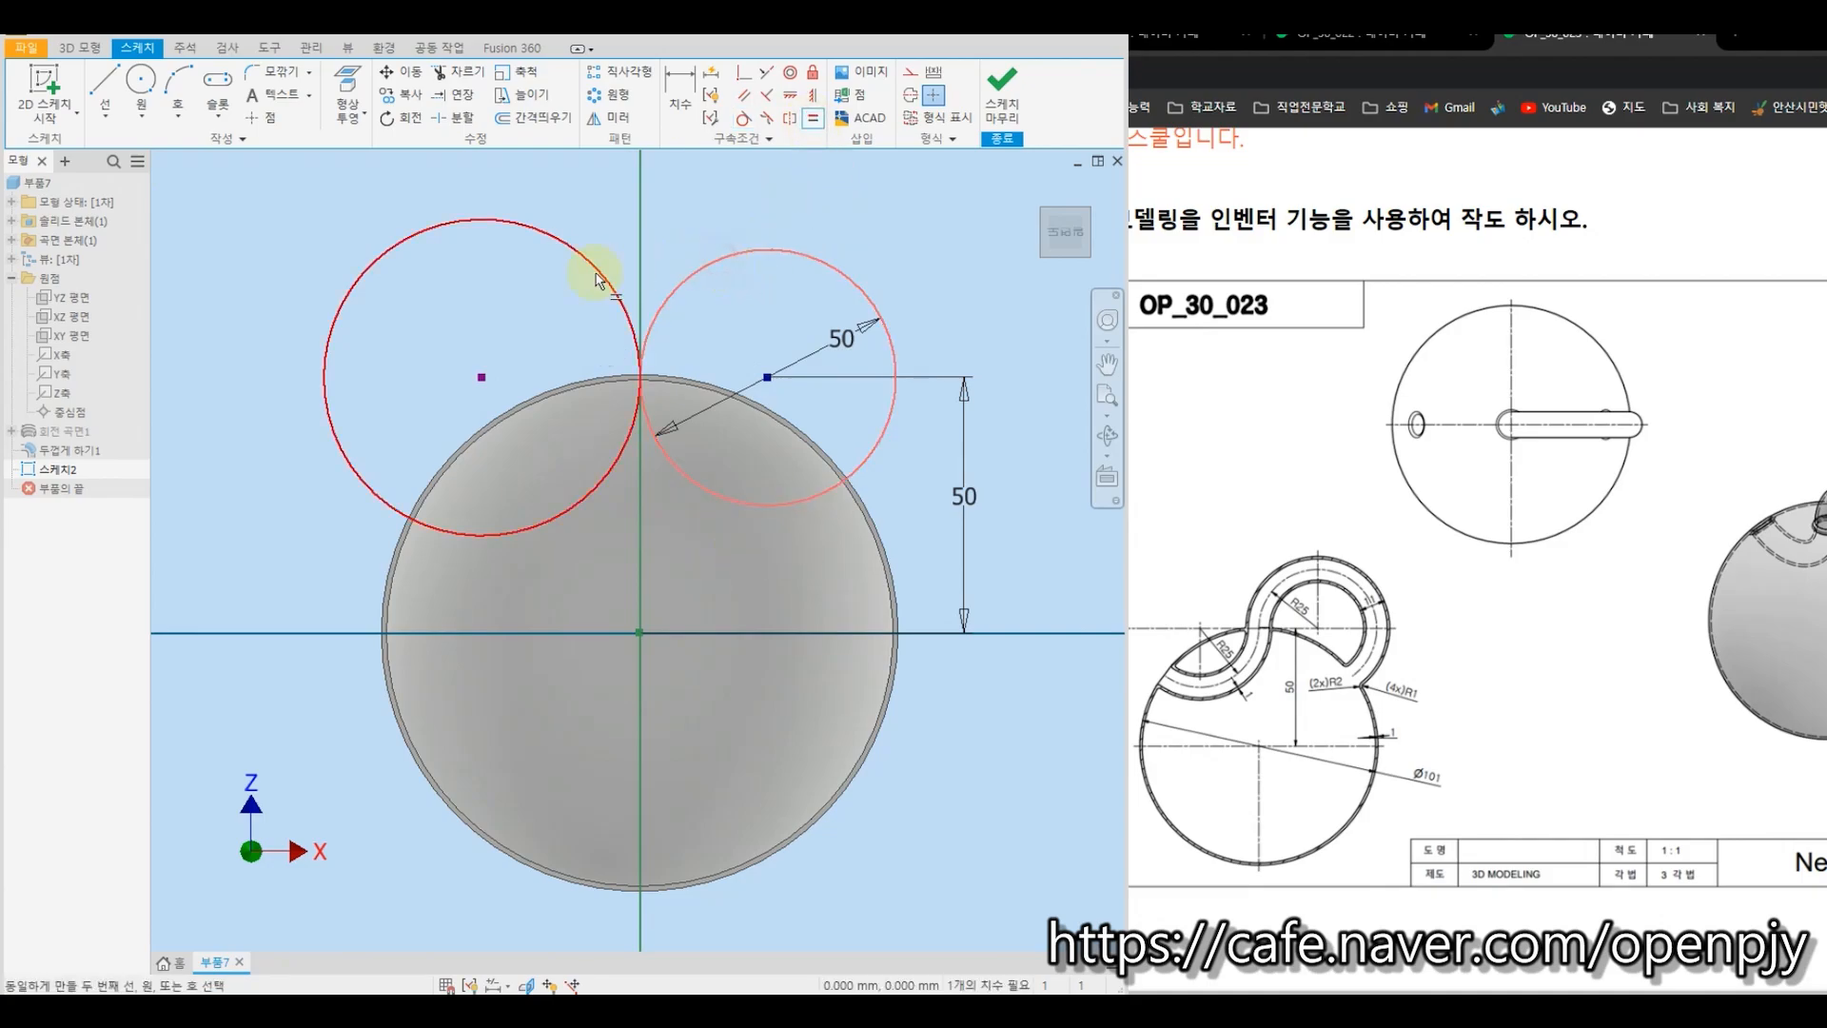
click(601, 276)
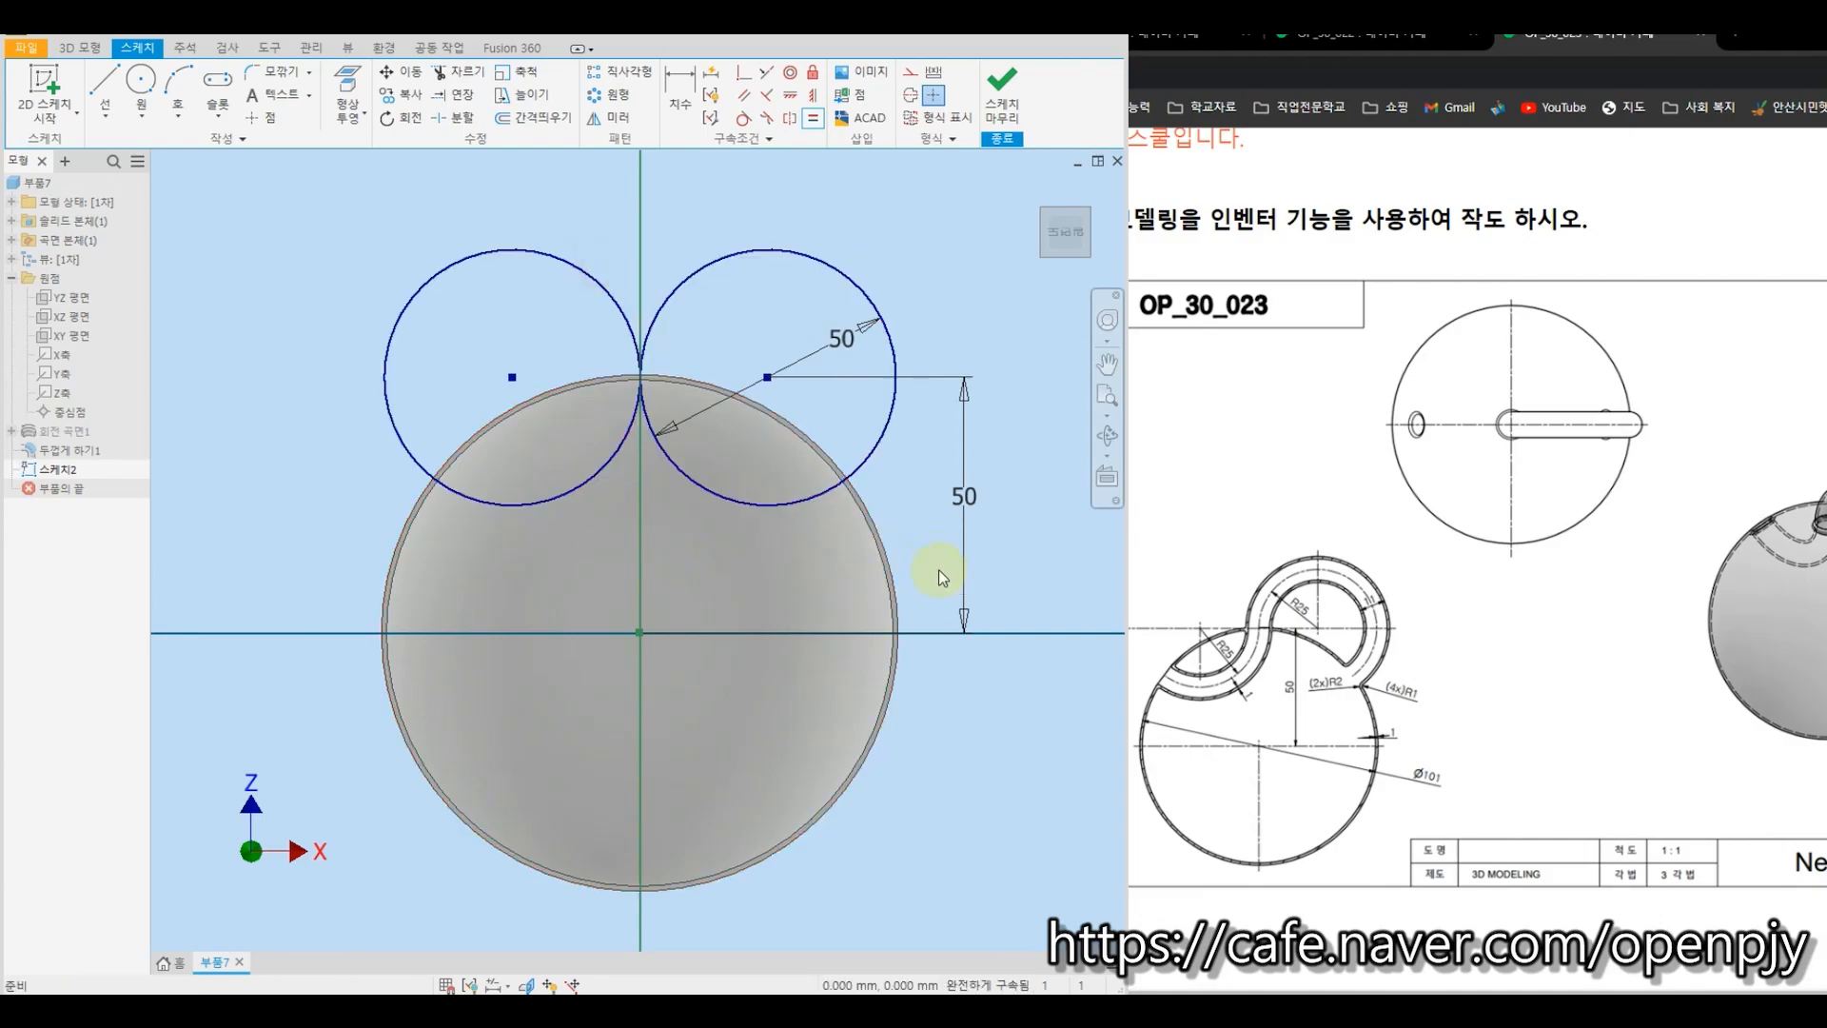
key(Escape)
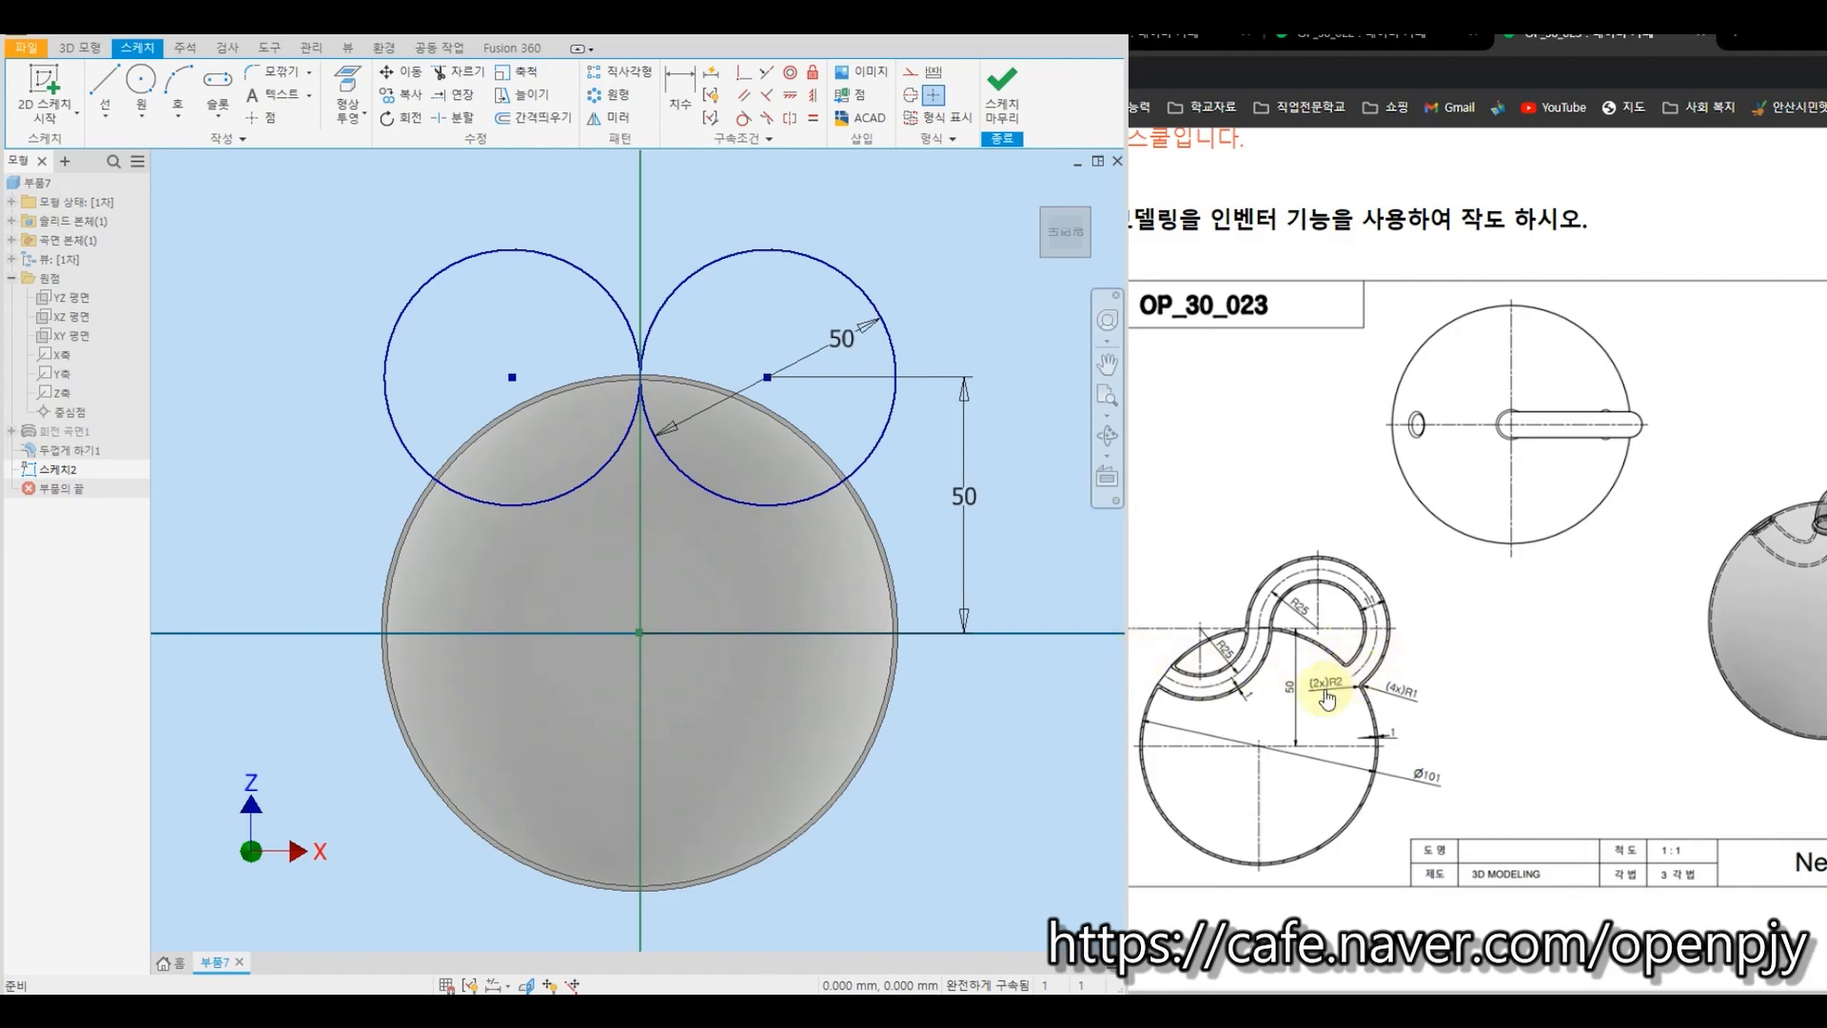
Draw two short slanted cutting lines, one across the left circle's outer side and one across the right circle's bottom.
key(l)
click(767, 477)
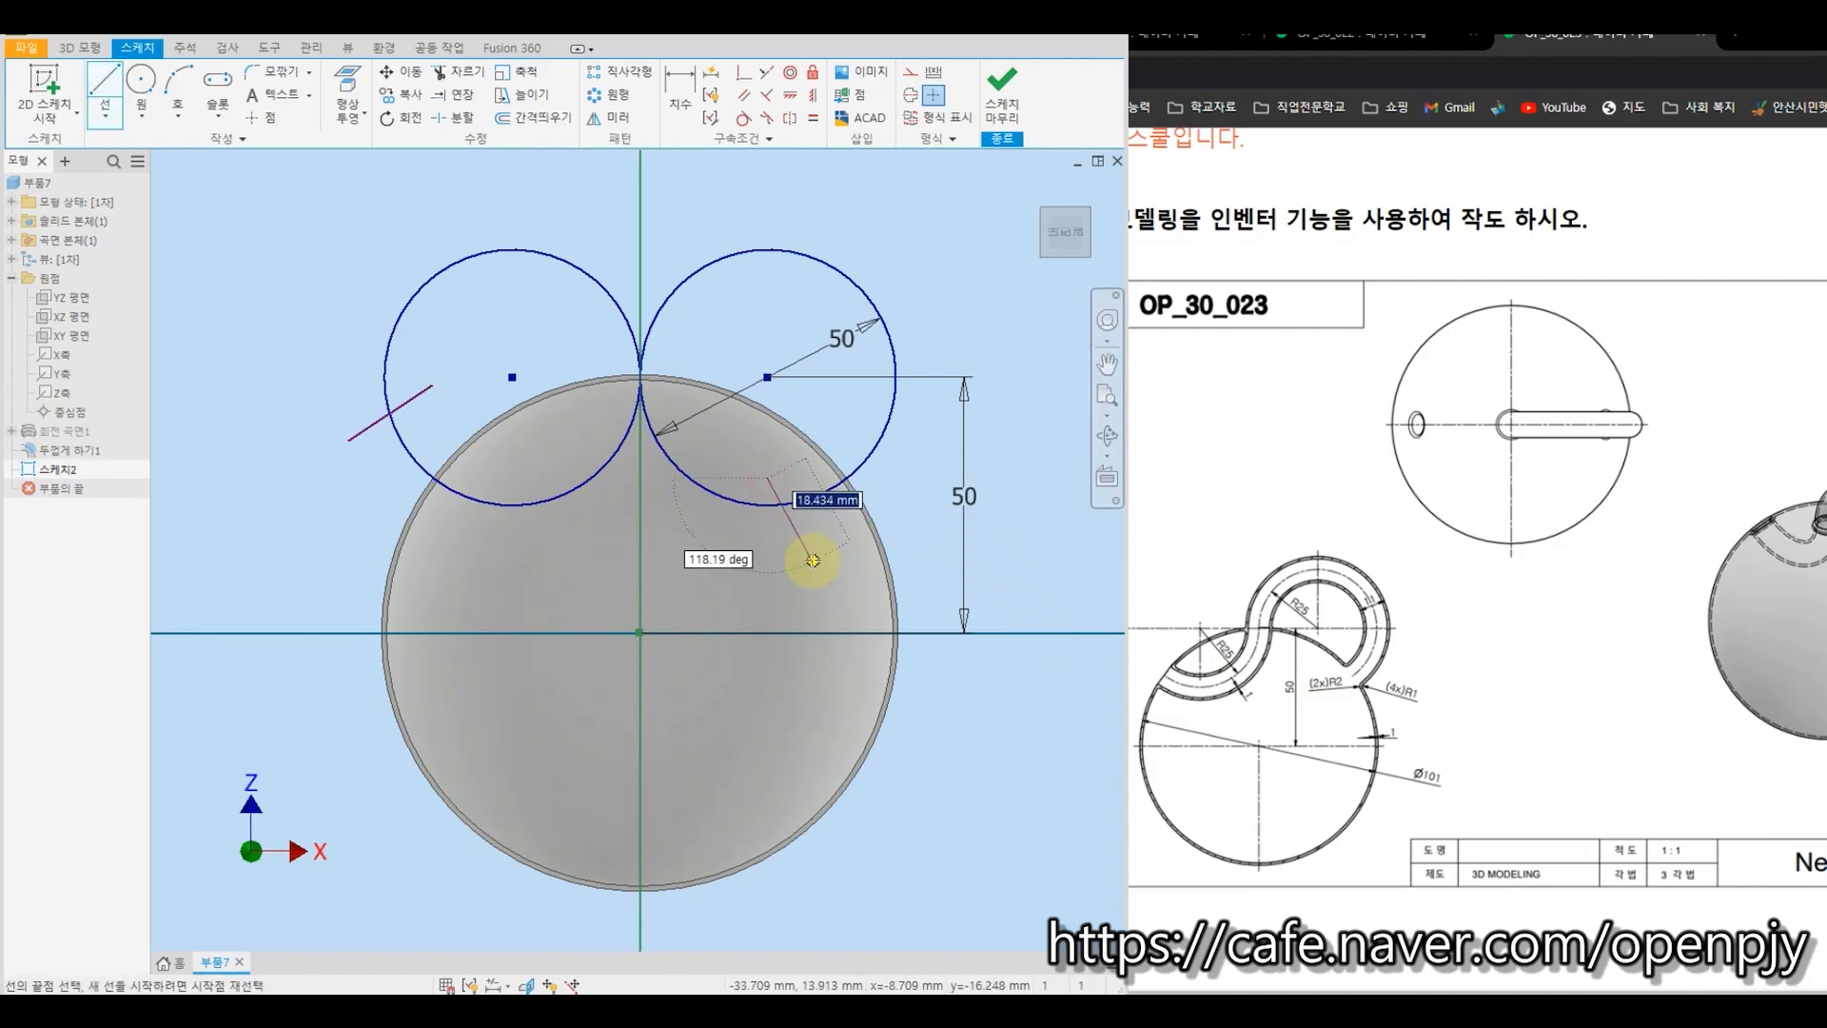
double_click(812, 561)
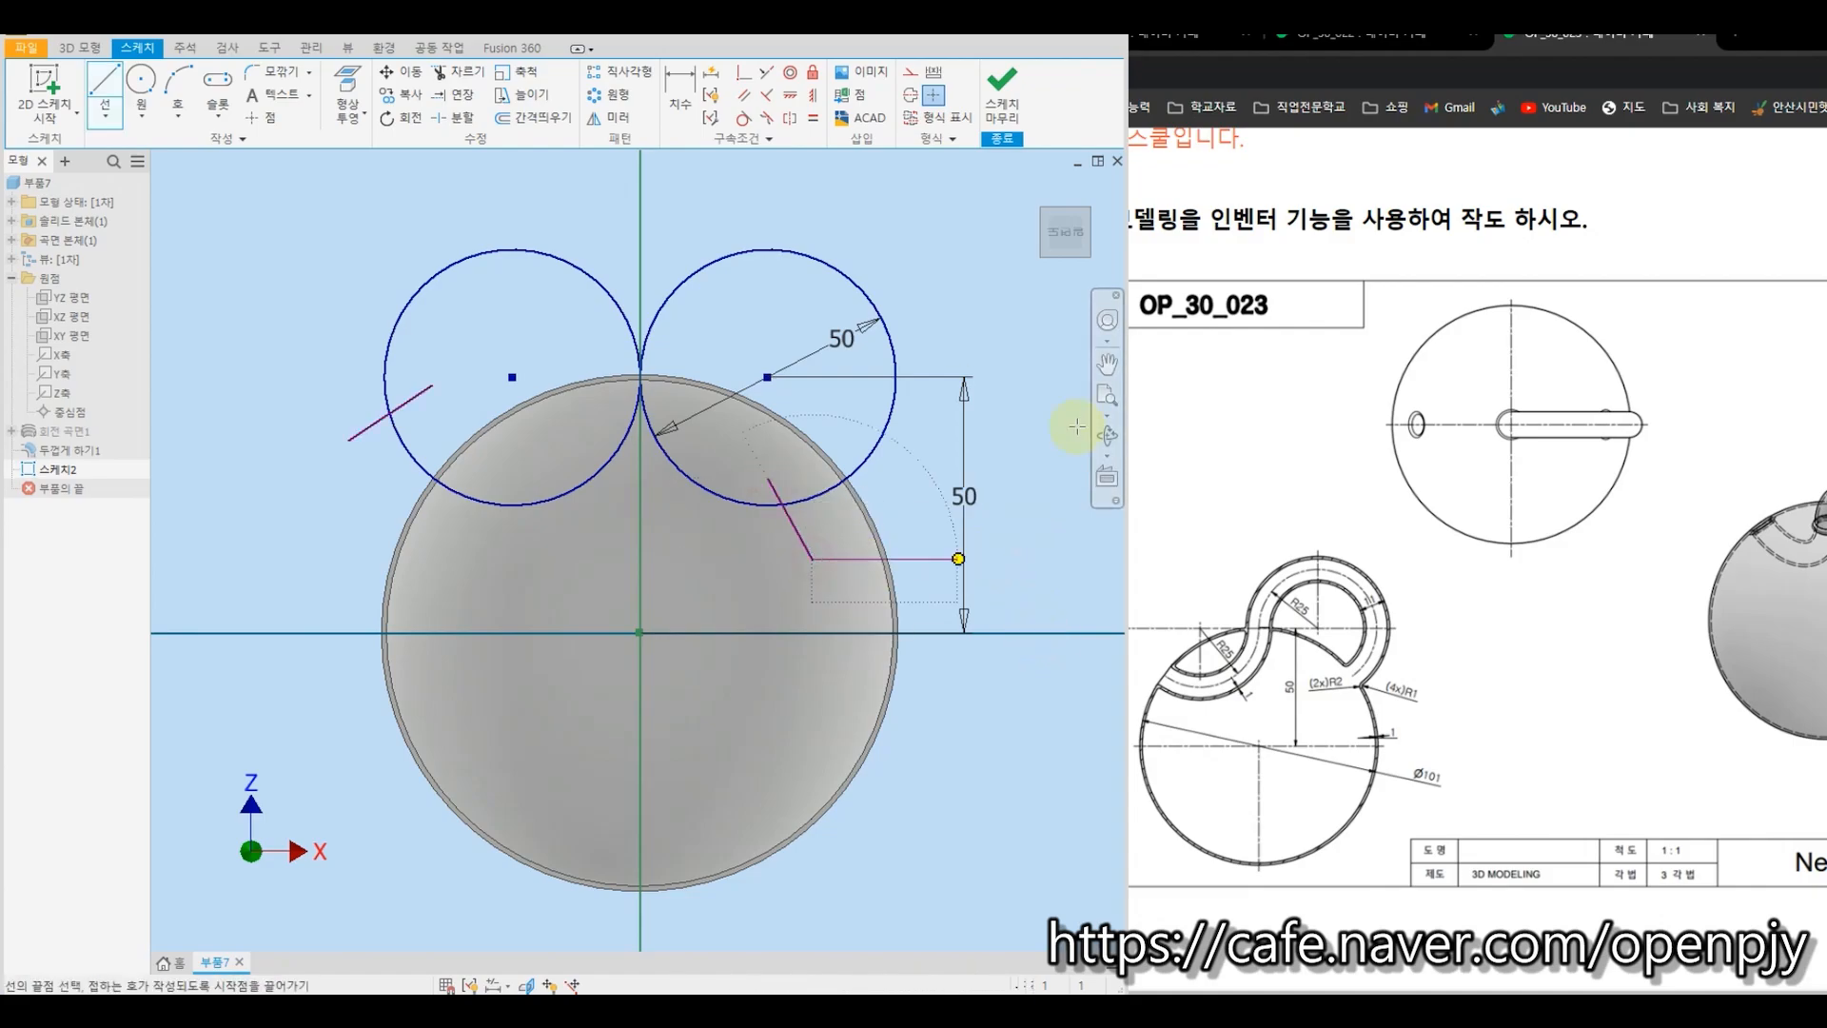
Trim both circles between the cutting lines and their tangent point, leaving a continuous S-shaped path.
click(465, 76)
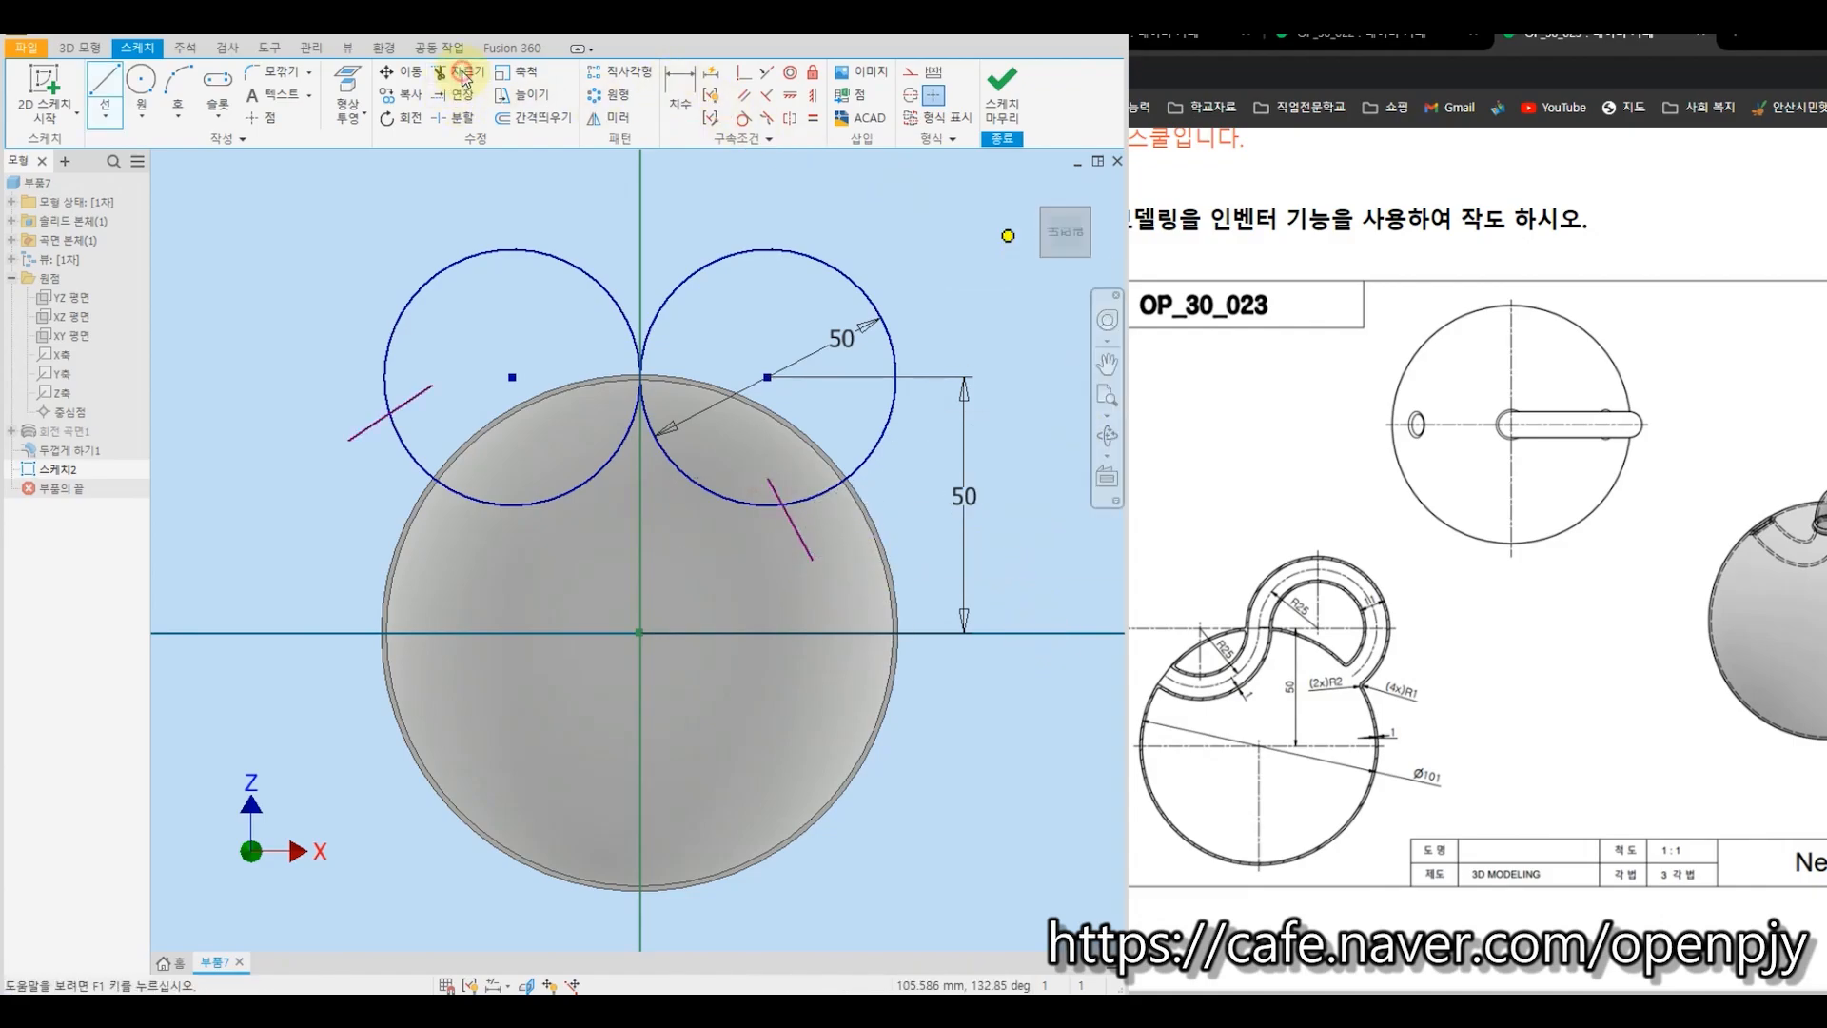
click(411, 289)
key(Escape)
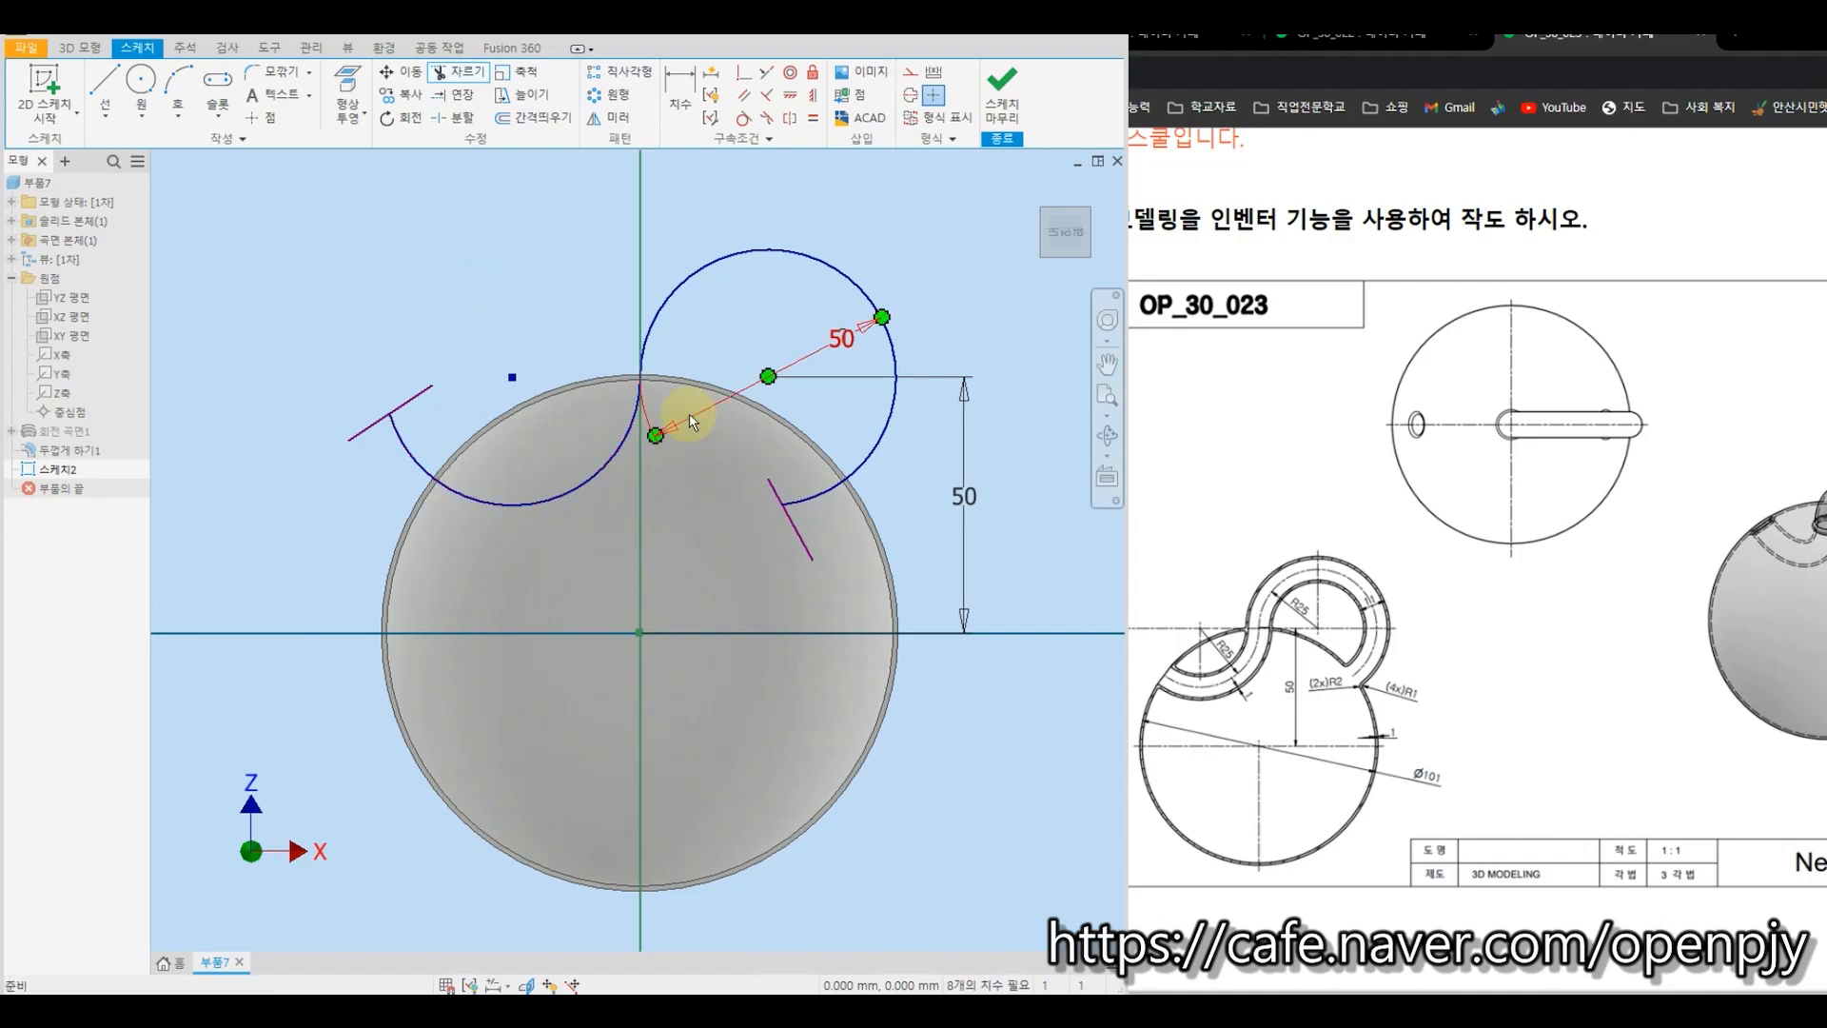
Inspect the junction of the two arcs and delete the cutting line at the right arc's lower end.
scroll(653, 375, up, 5)
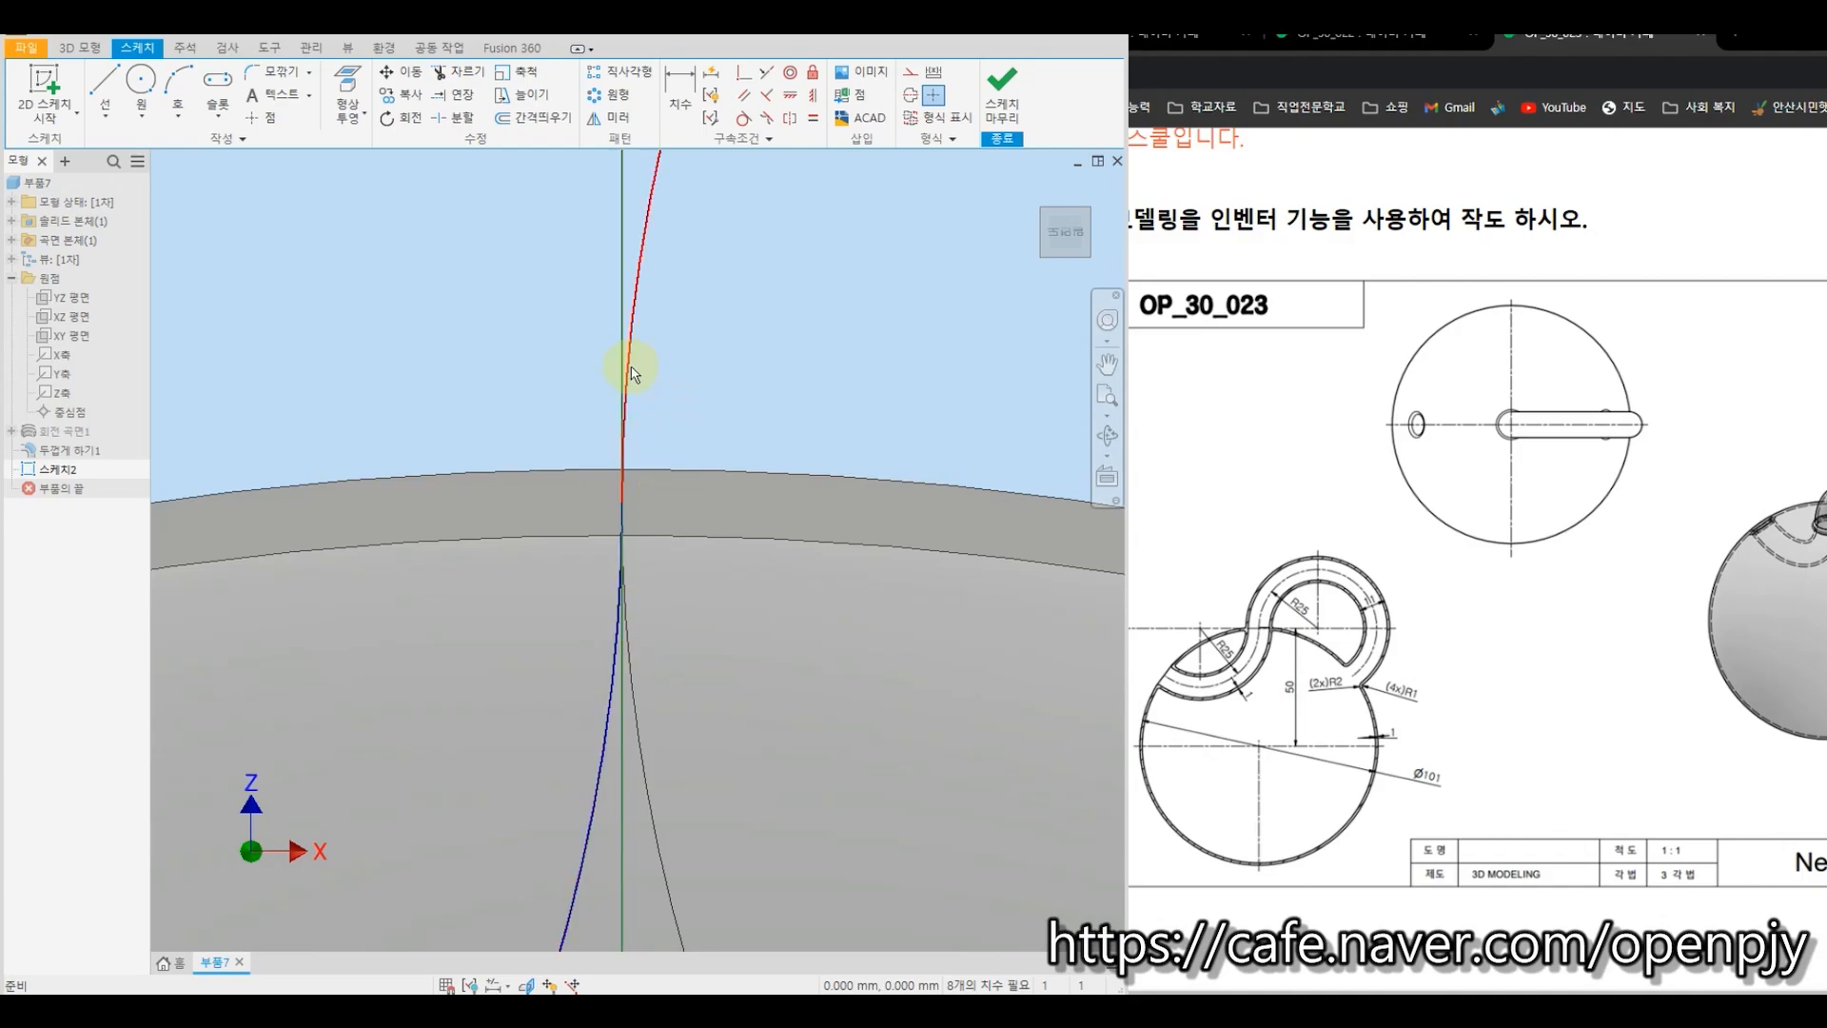
scroll(623, 514, down, 3)
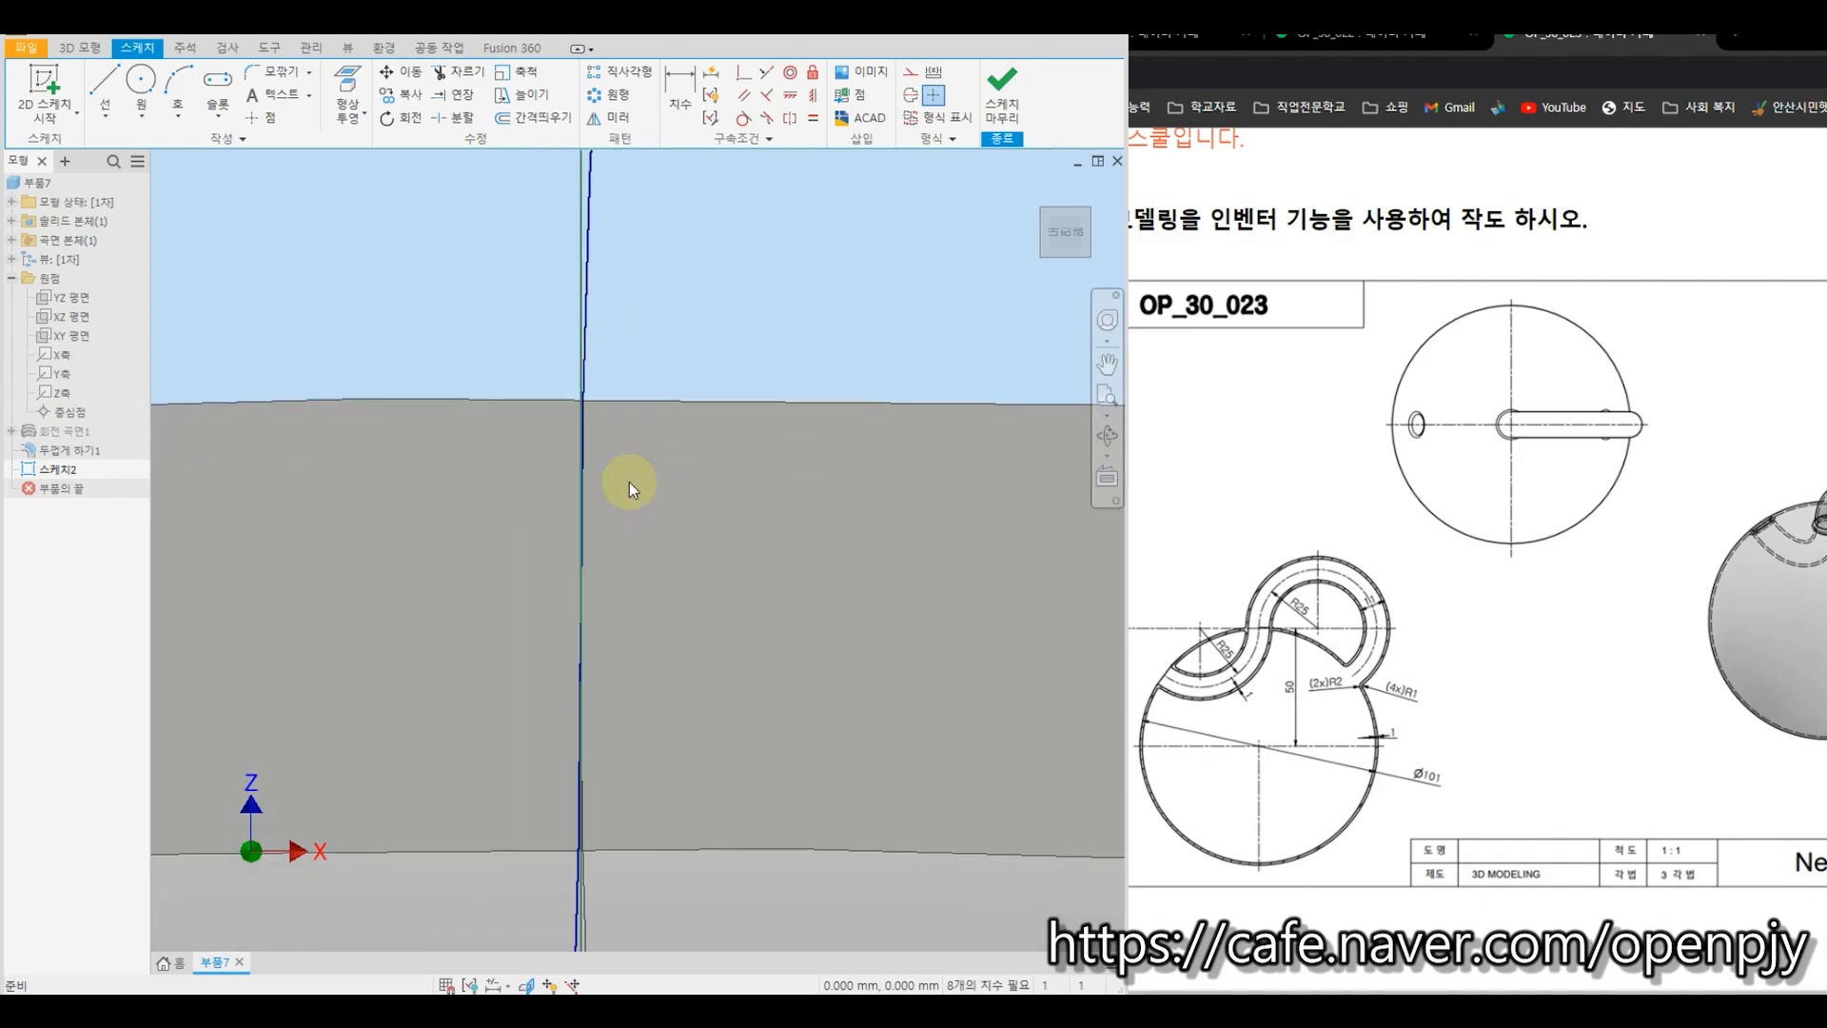
scroll(627, 493, down, 5)
click(752, 617)
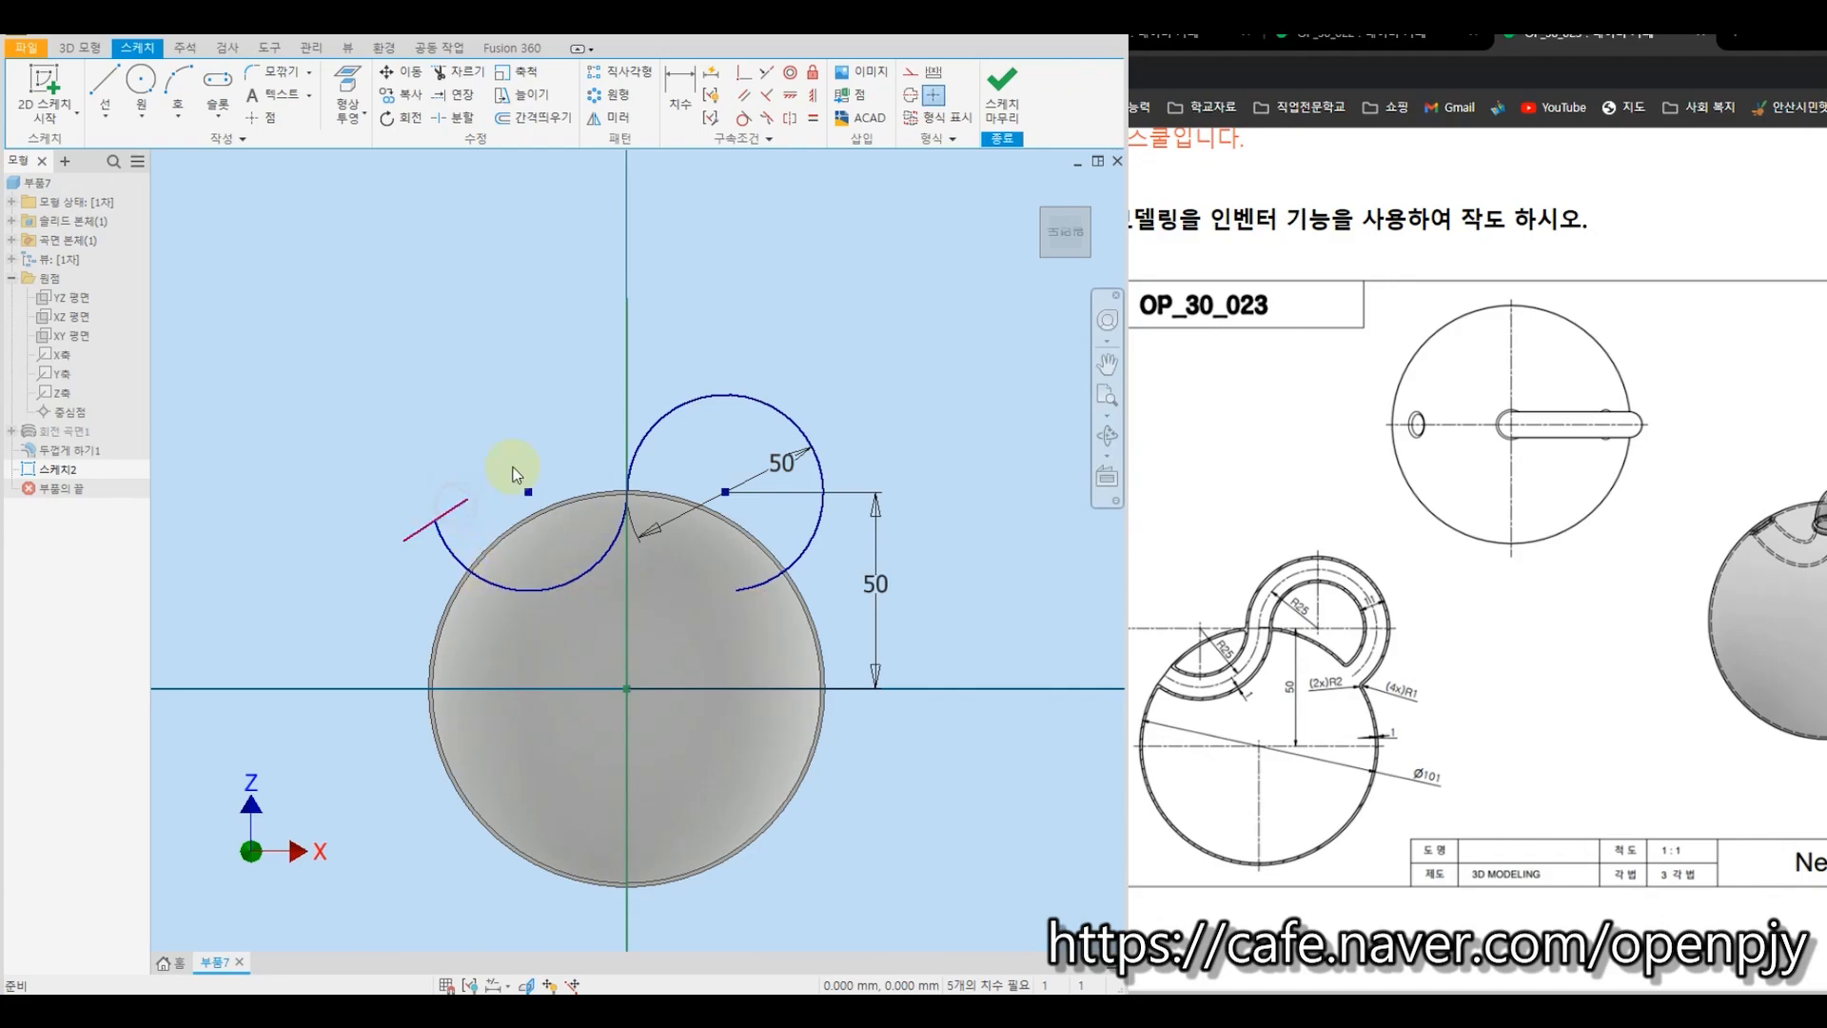
Finish the path sketch and create a work plane through the left arc's free end, normal to the curve.
click(996, 114)
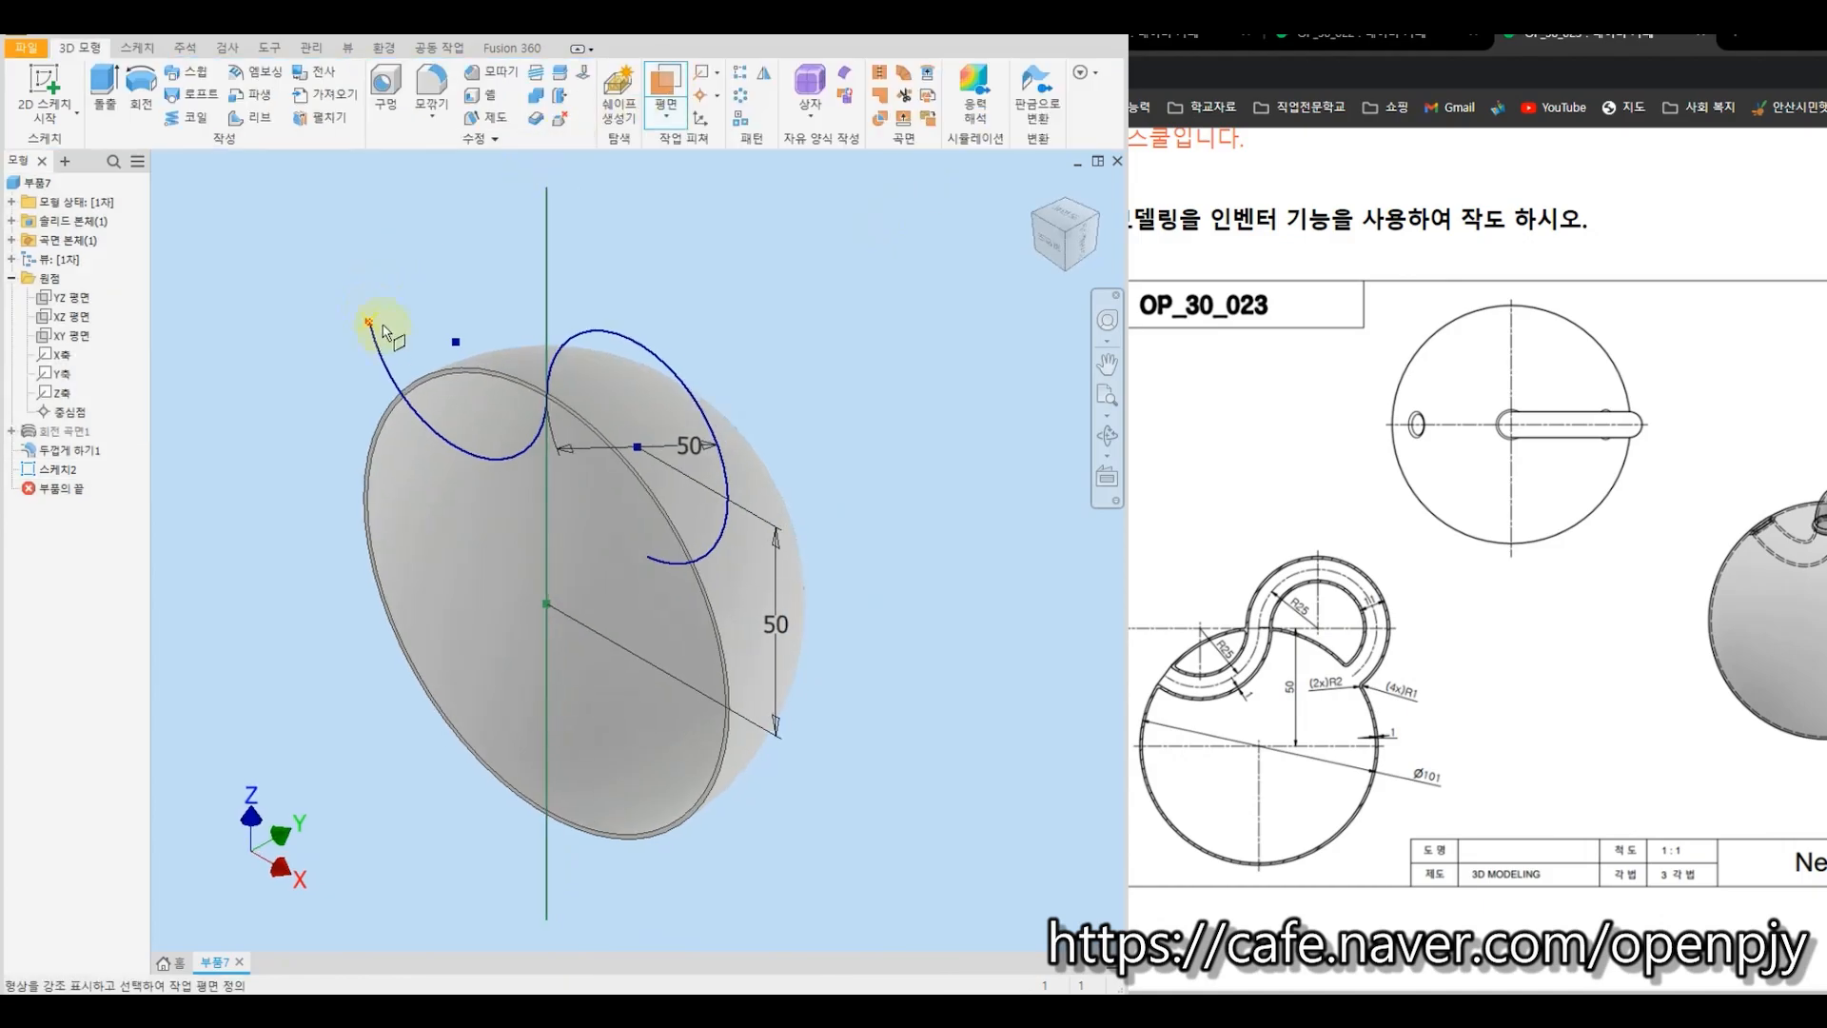
click(373, 338)
scroll(393, 323, up, 4)
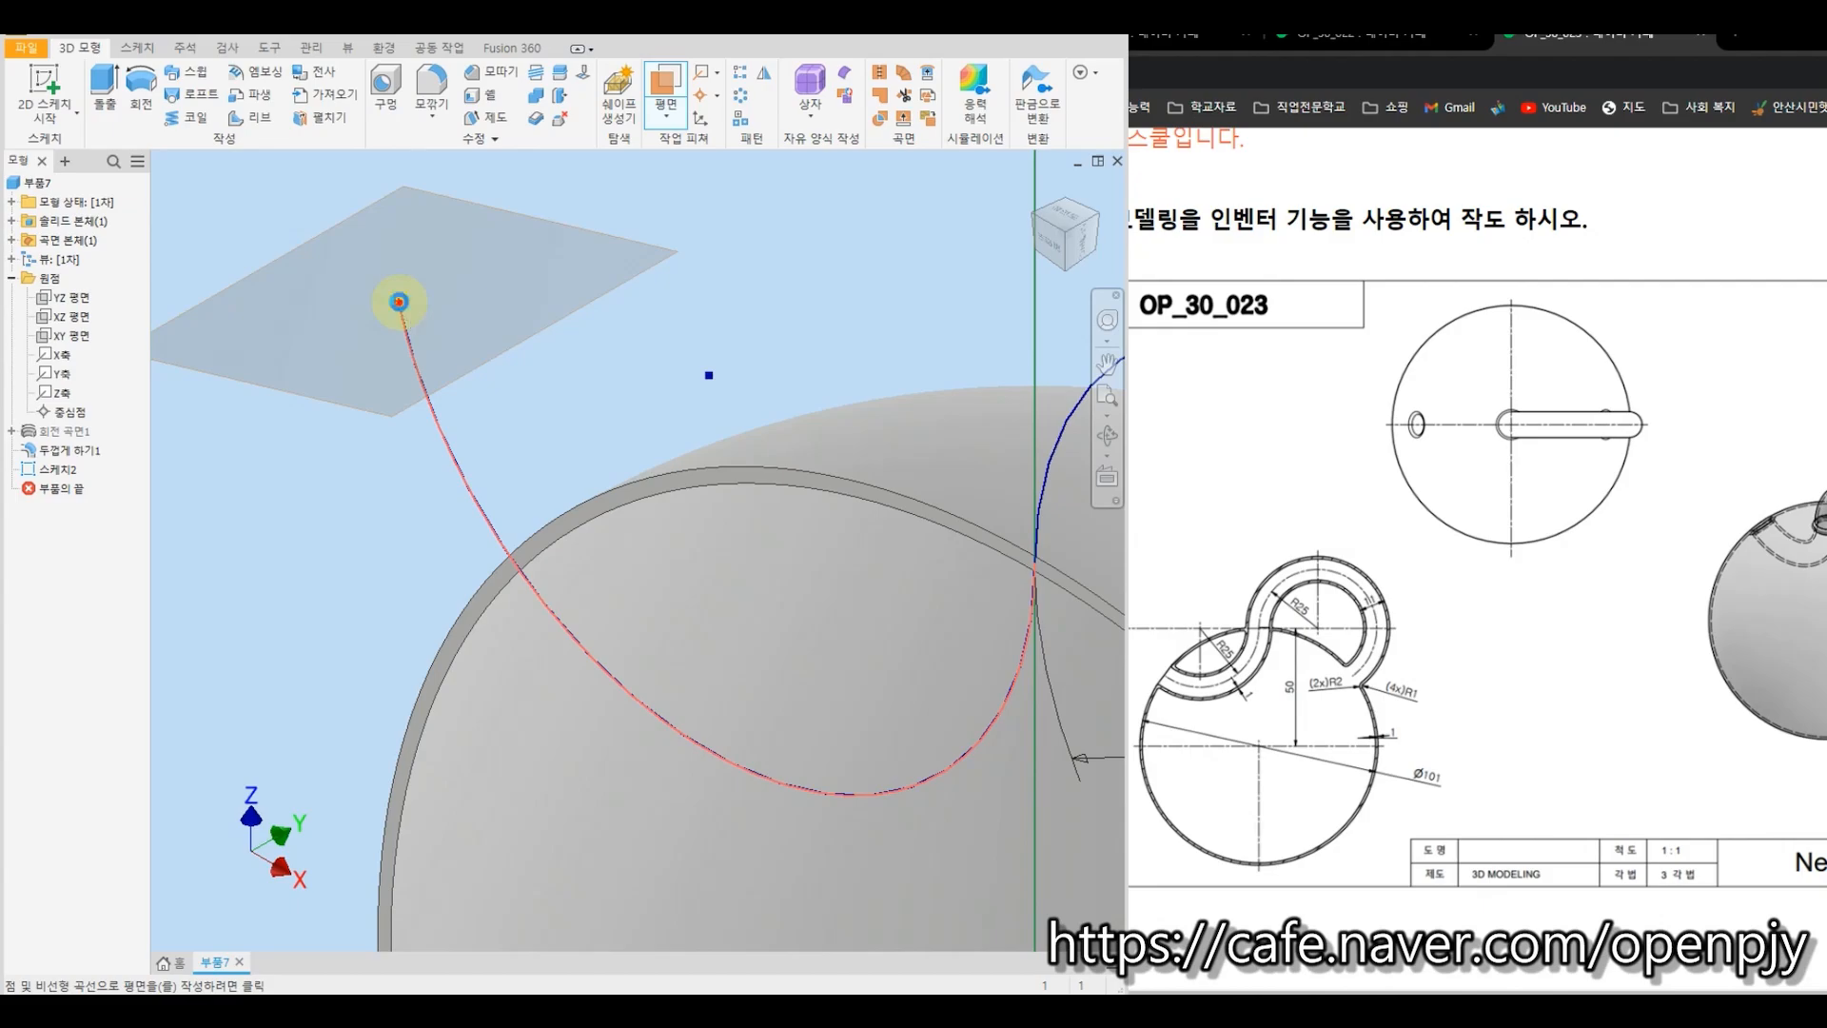
click(399, 302)
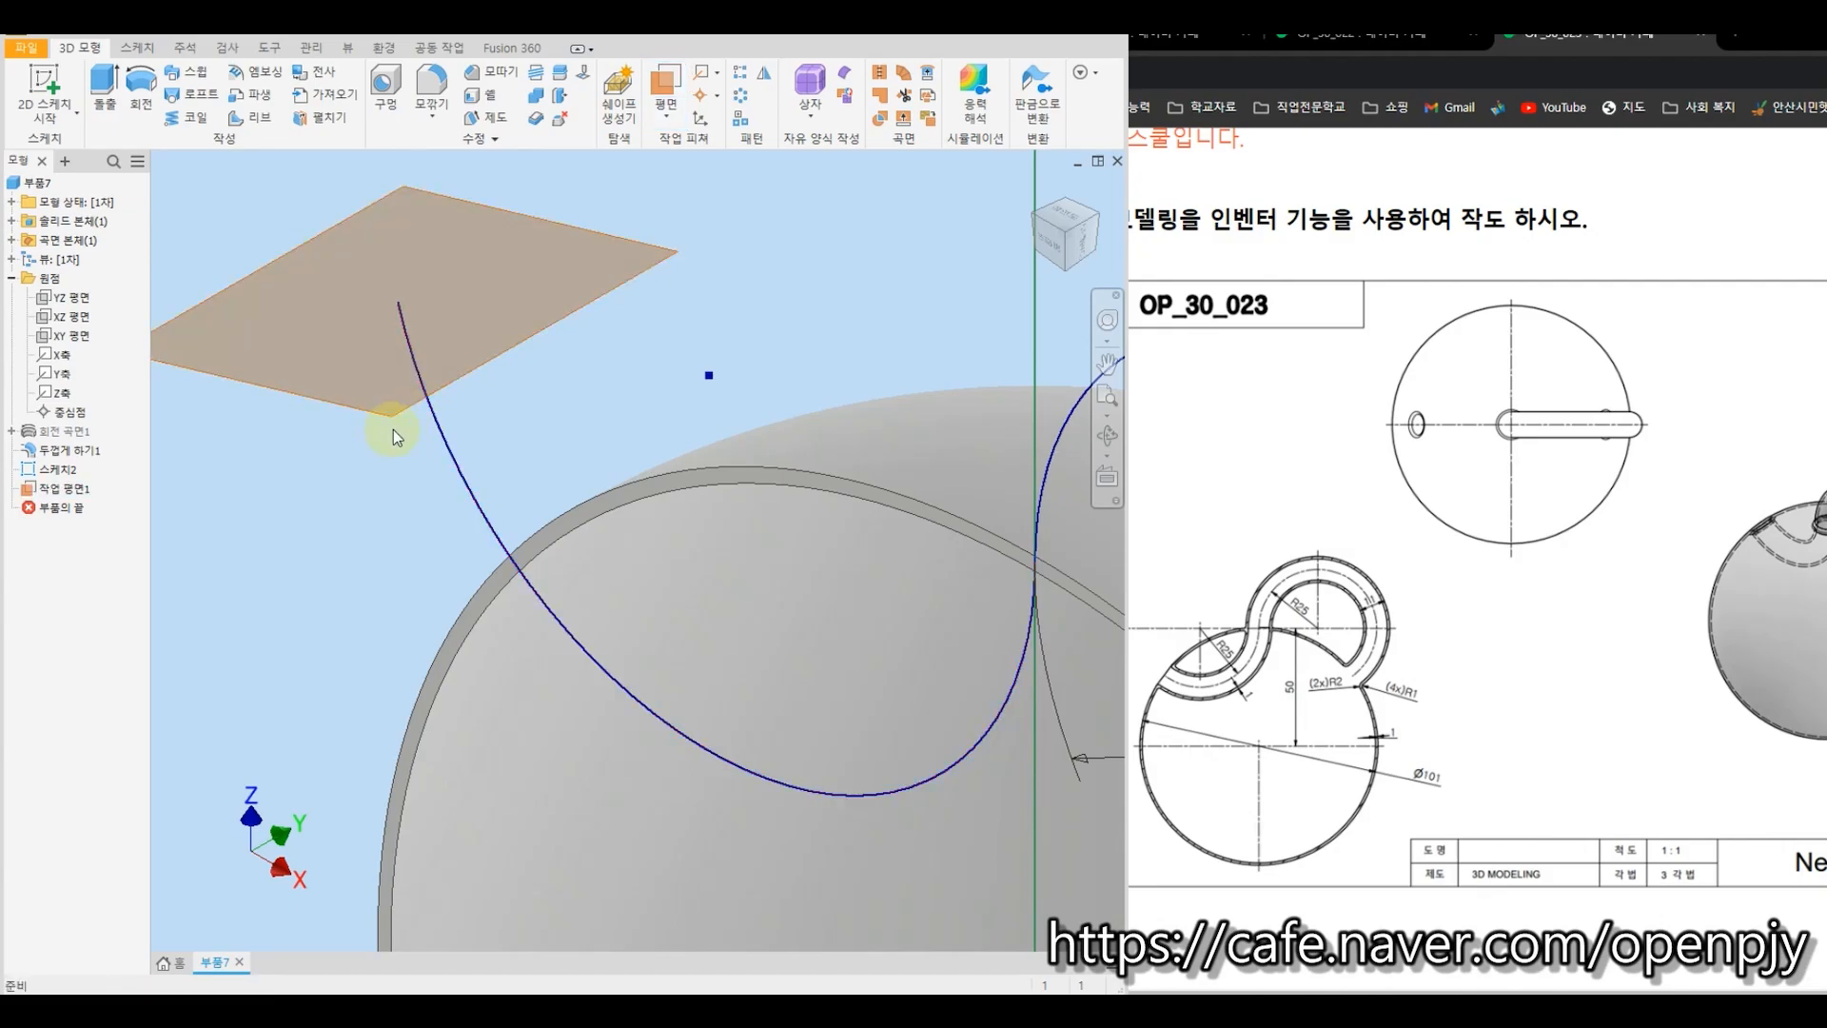
Sketch a half-circle arc of about 8 mm radius on the new work plane, centred at the path's end.
click(74, 123)
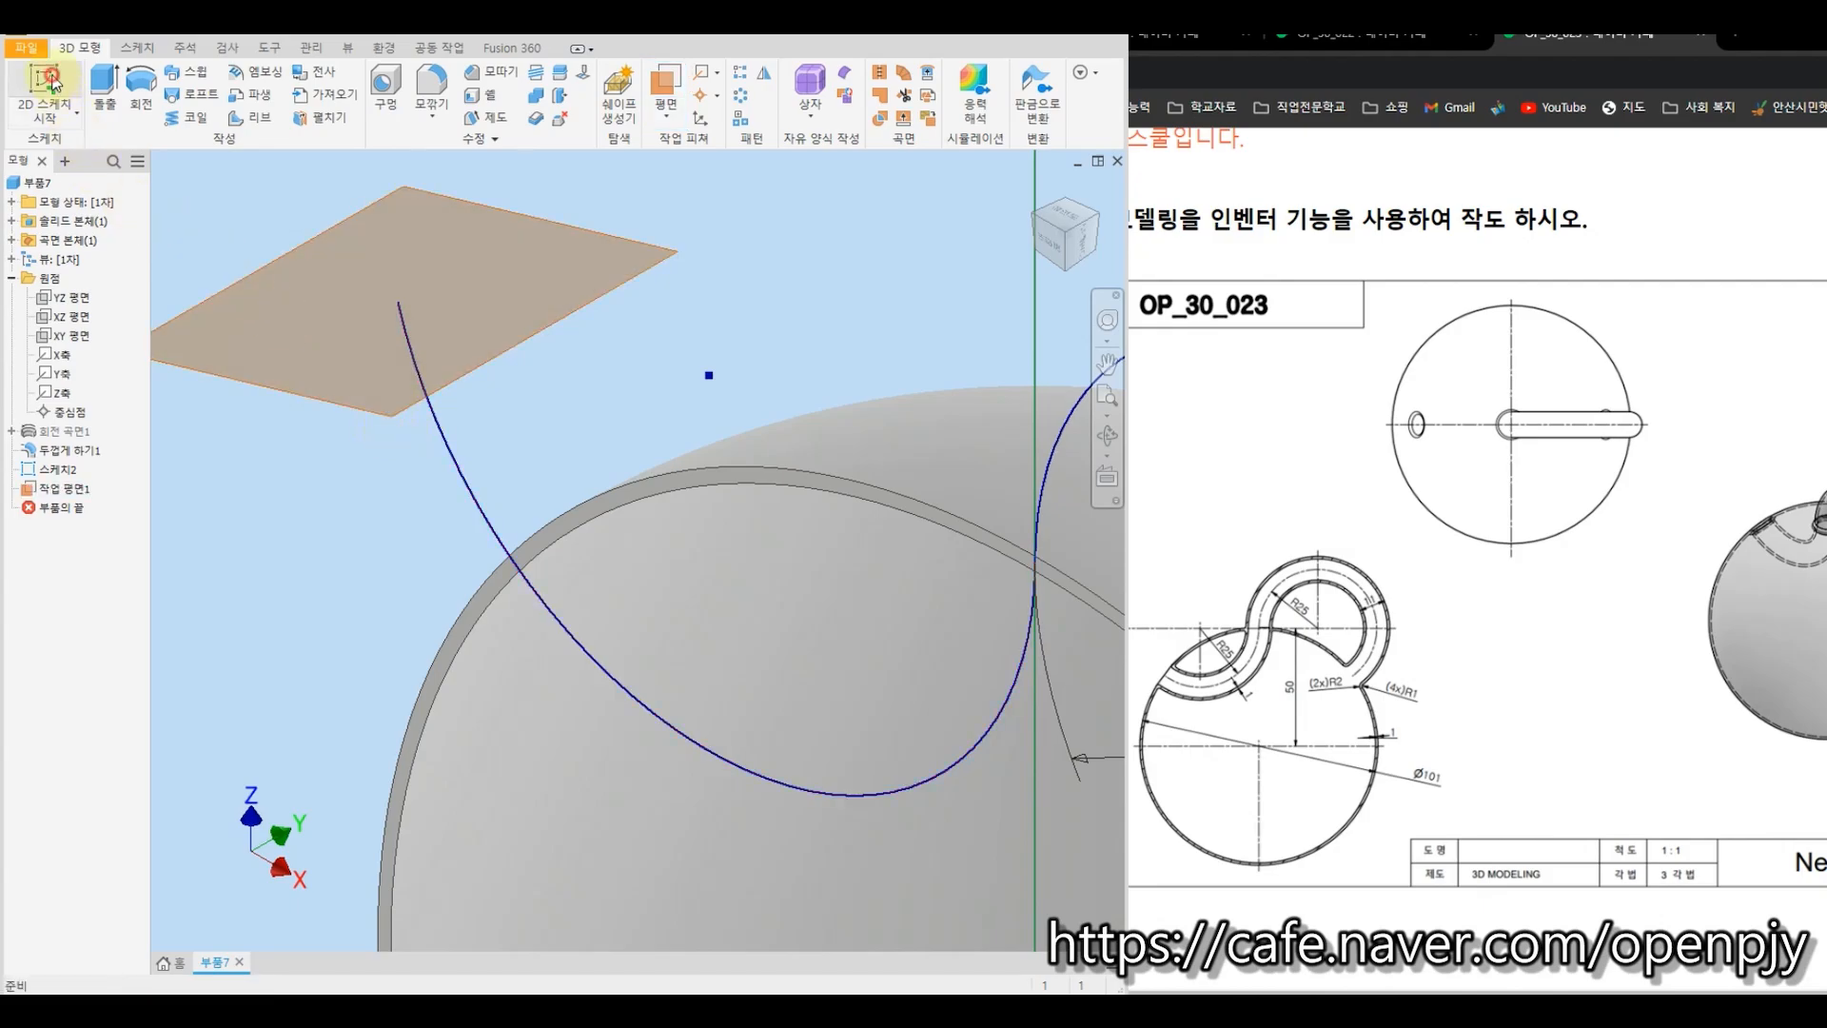
click(626, 242)
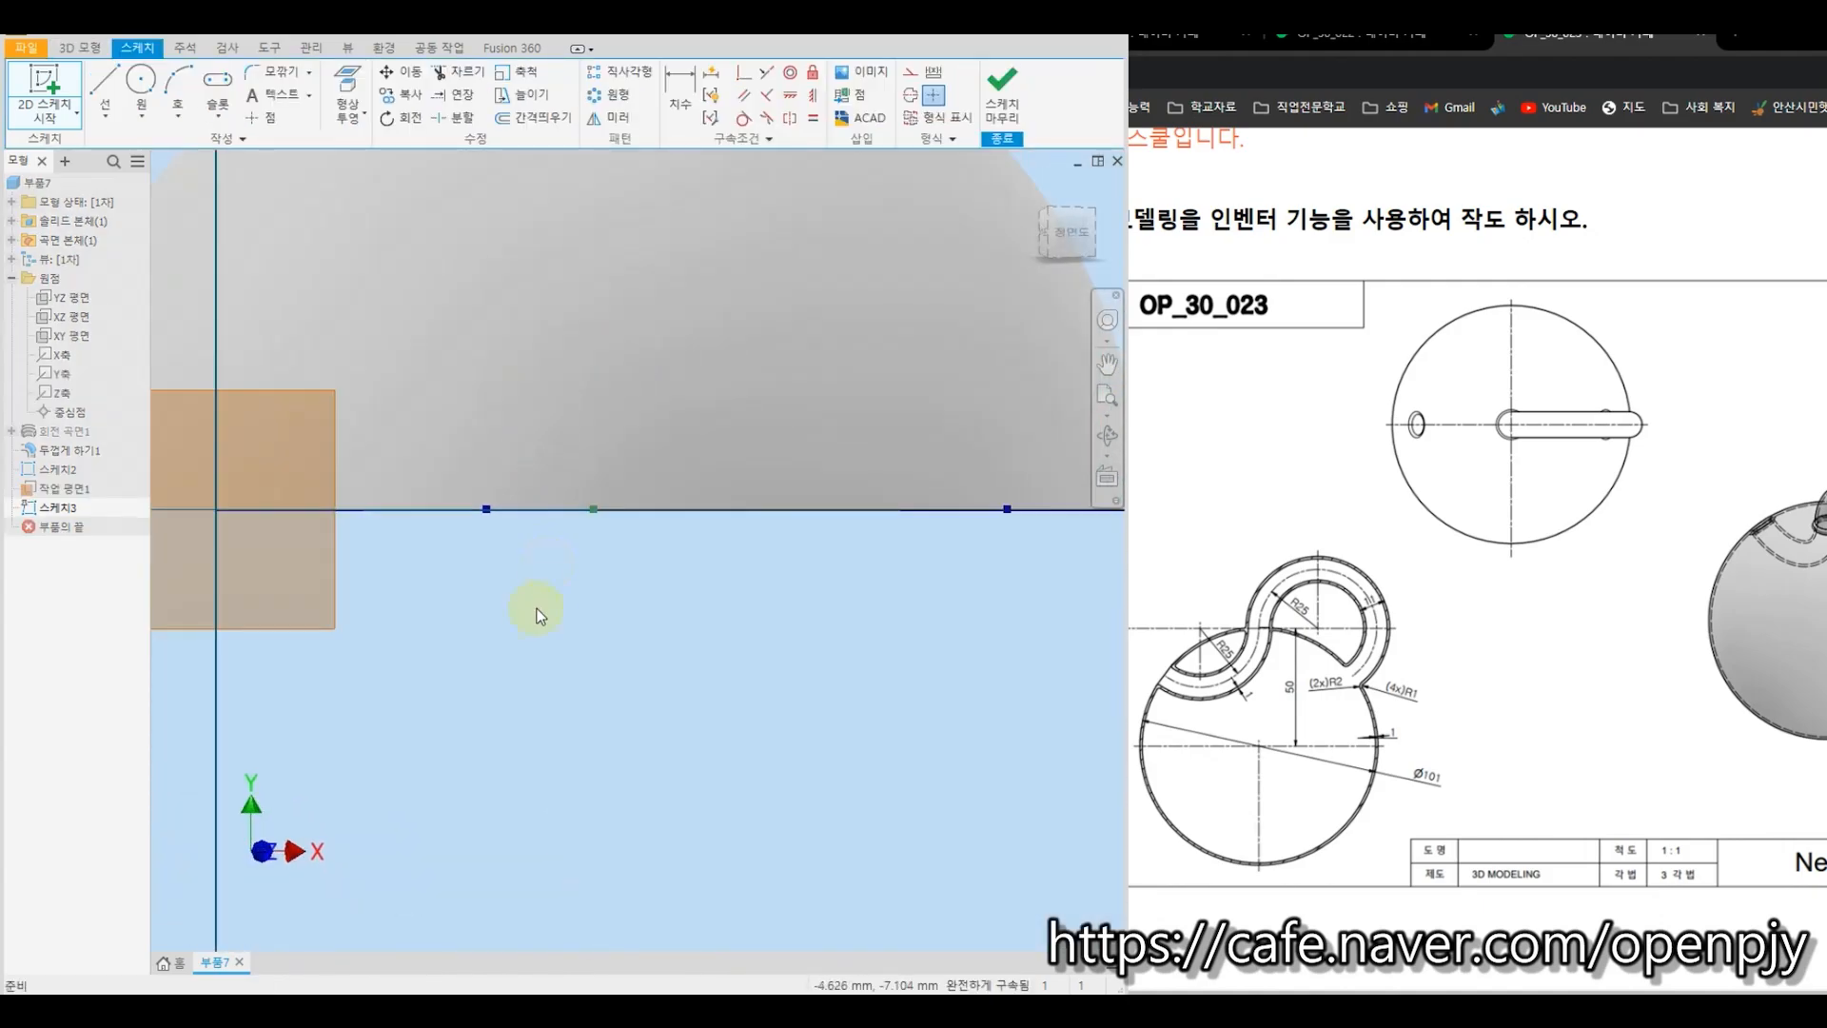
mouse_move(741, 614)
middle_down()
mouse_move(785, 614)
mouse_move(828, 538)
middle_up()
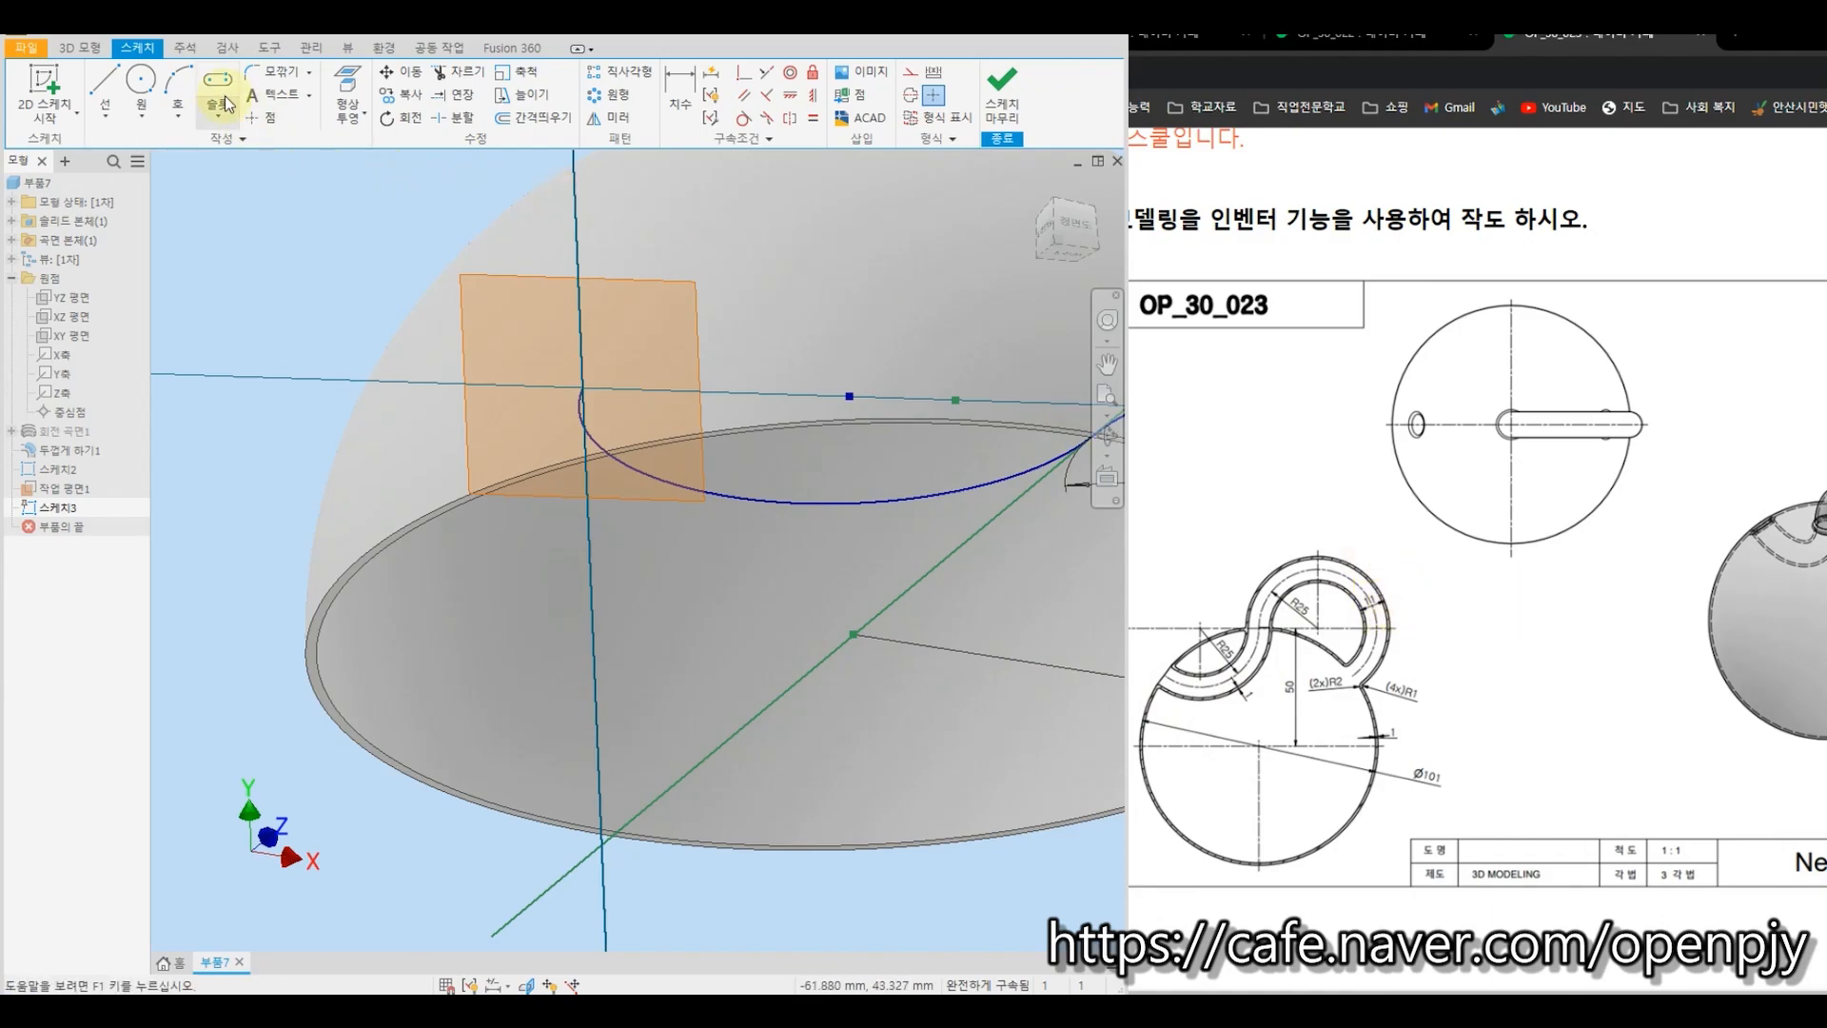
click(177, 116)
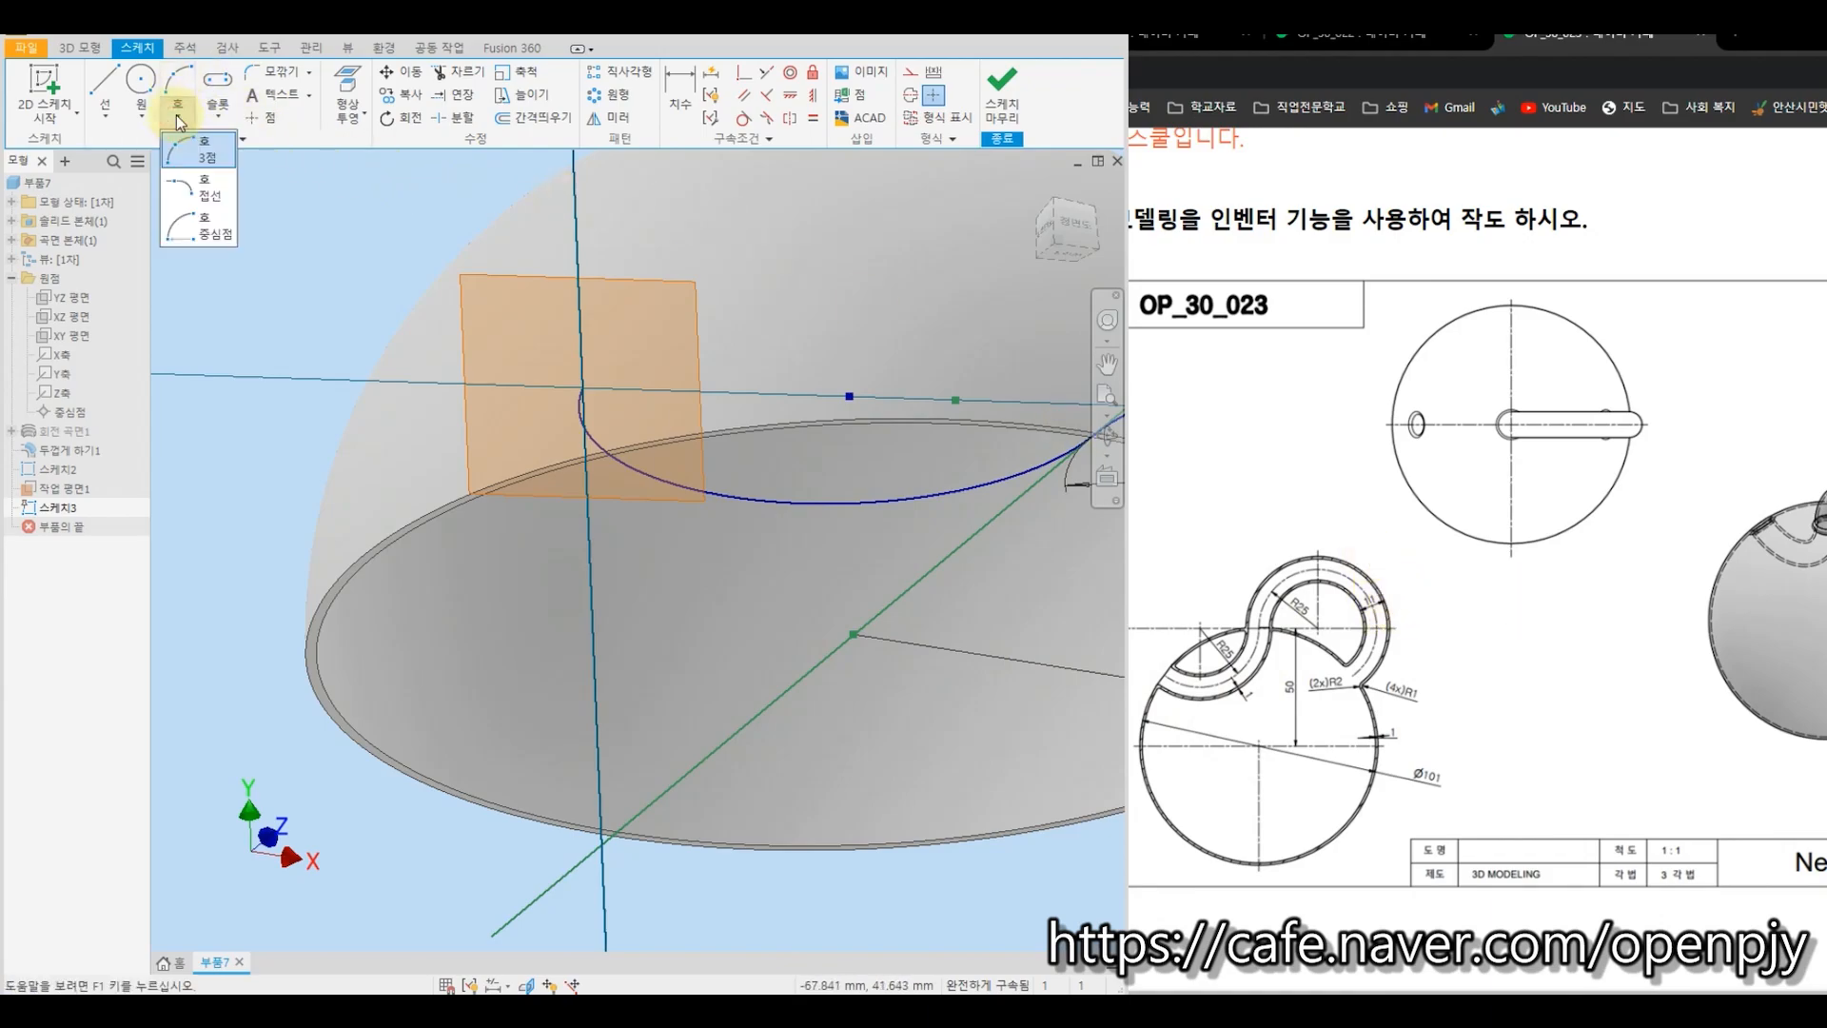
click(211, 236)
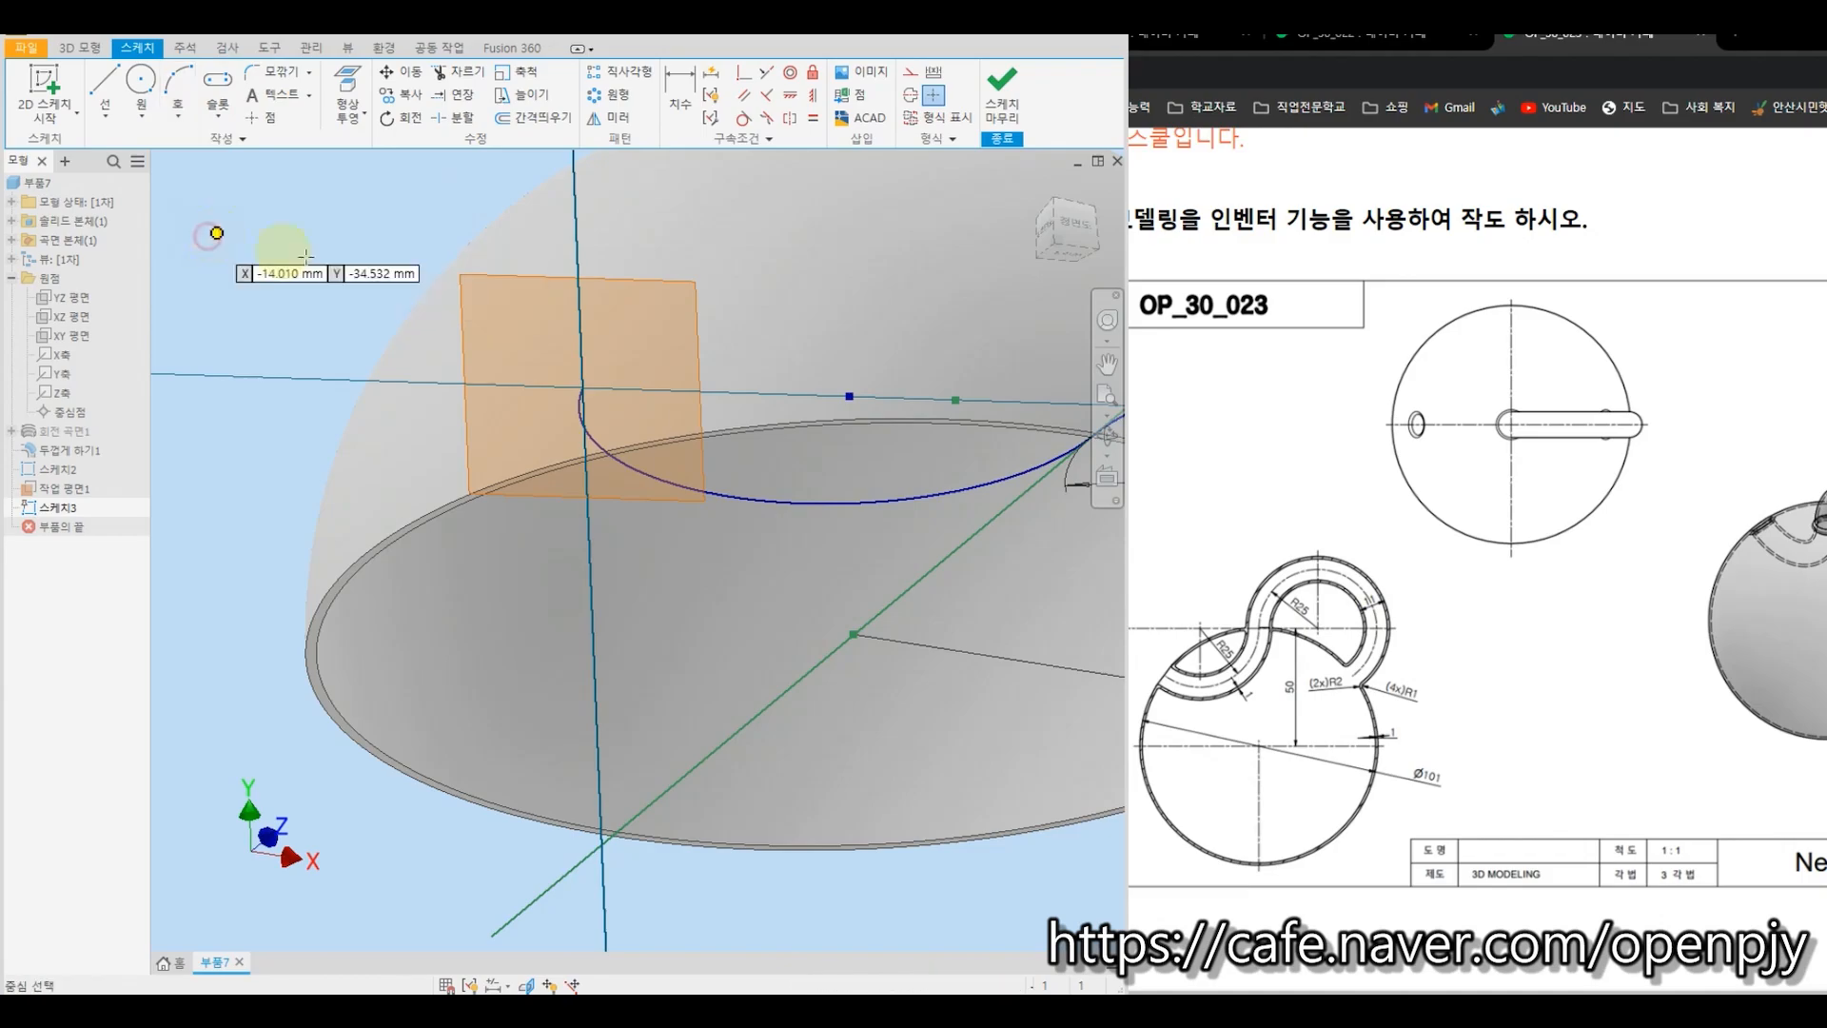
click(582, 387)
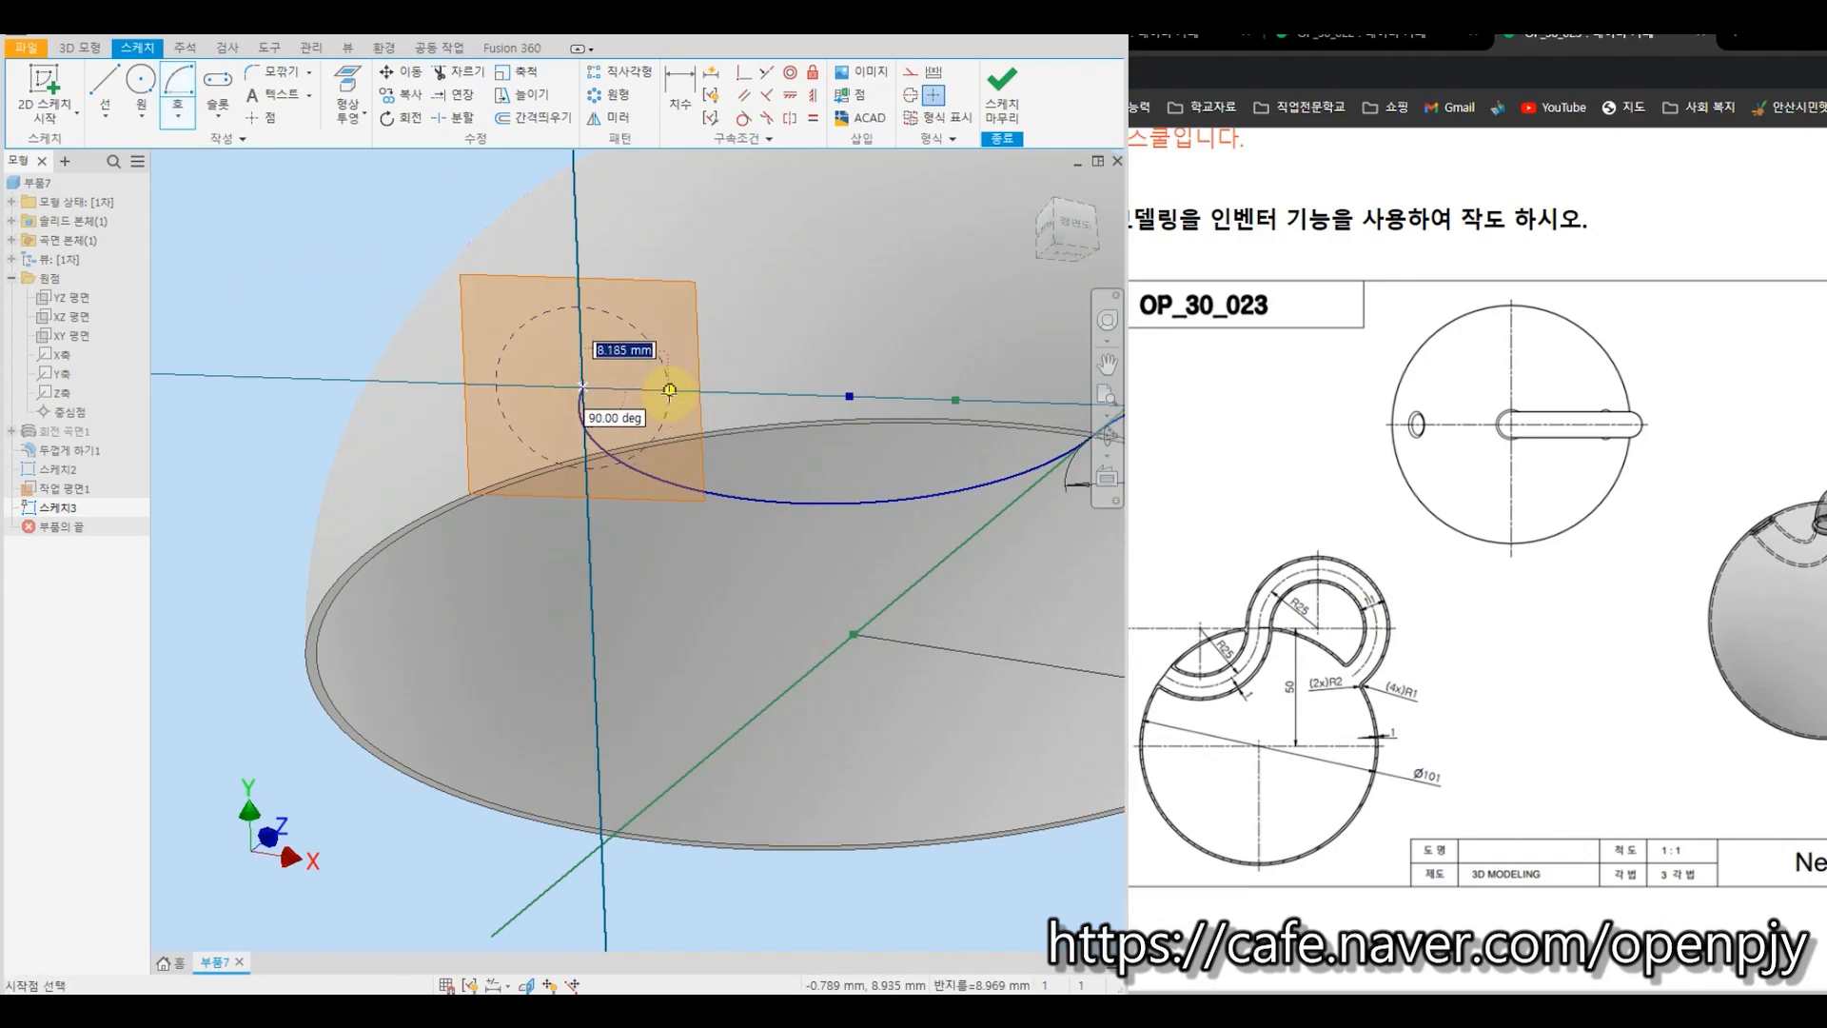
click(669, 390)
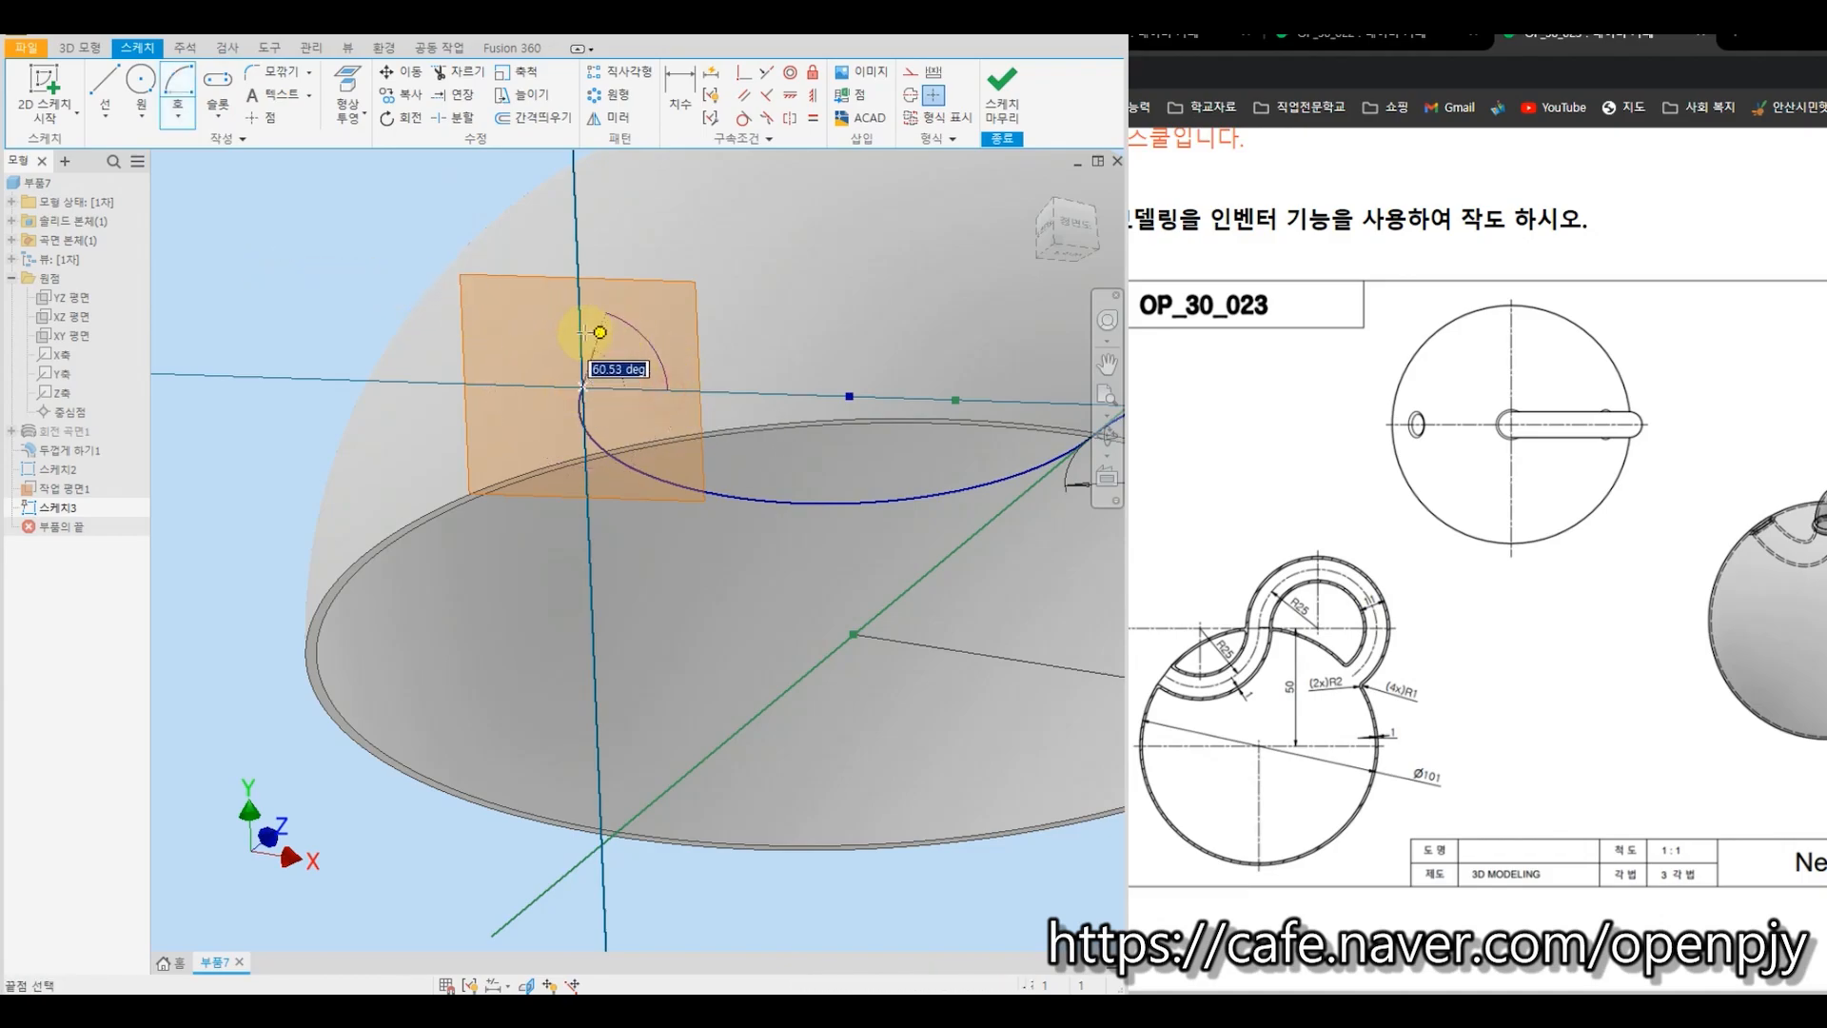
click(491, 383)
key(Escape)
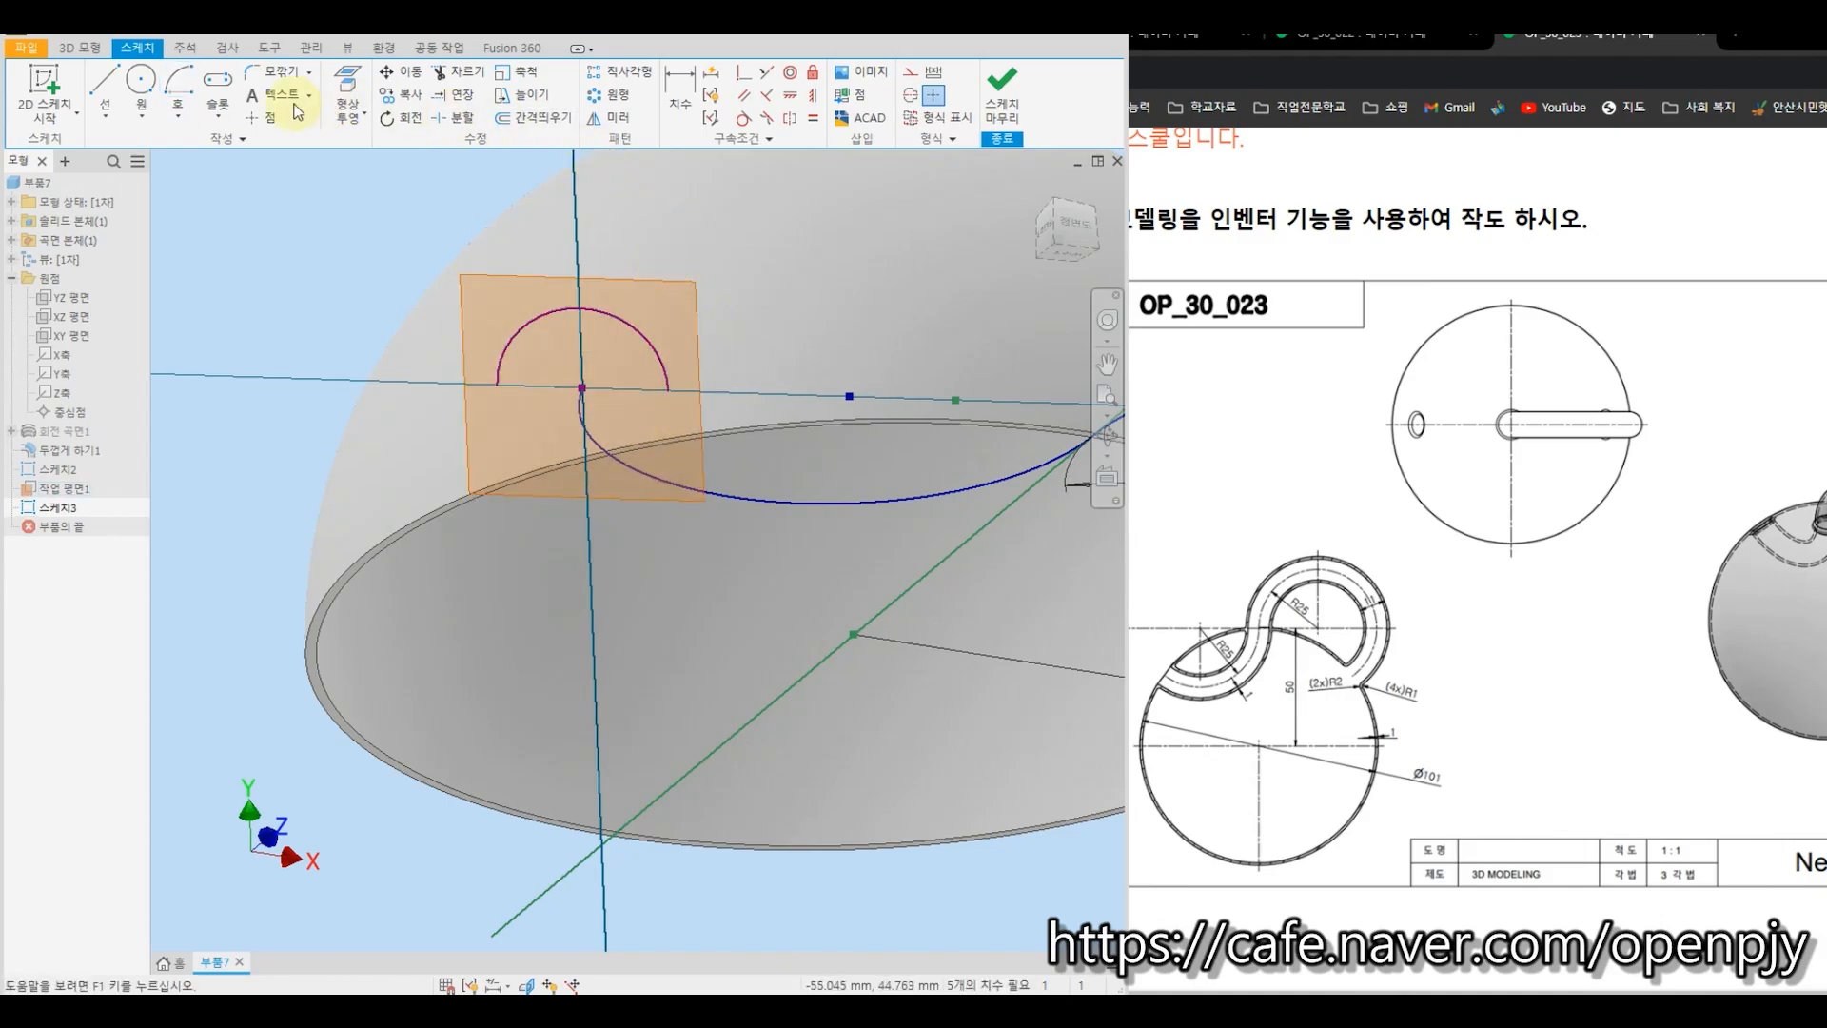
Project the path's left arc into the sketch and make the half-circle's centre coincident with the path's endpoint.
click(350, 93)
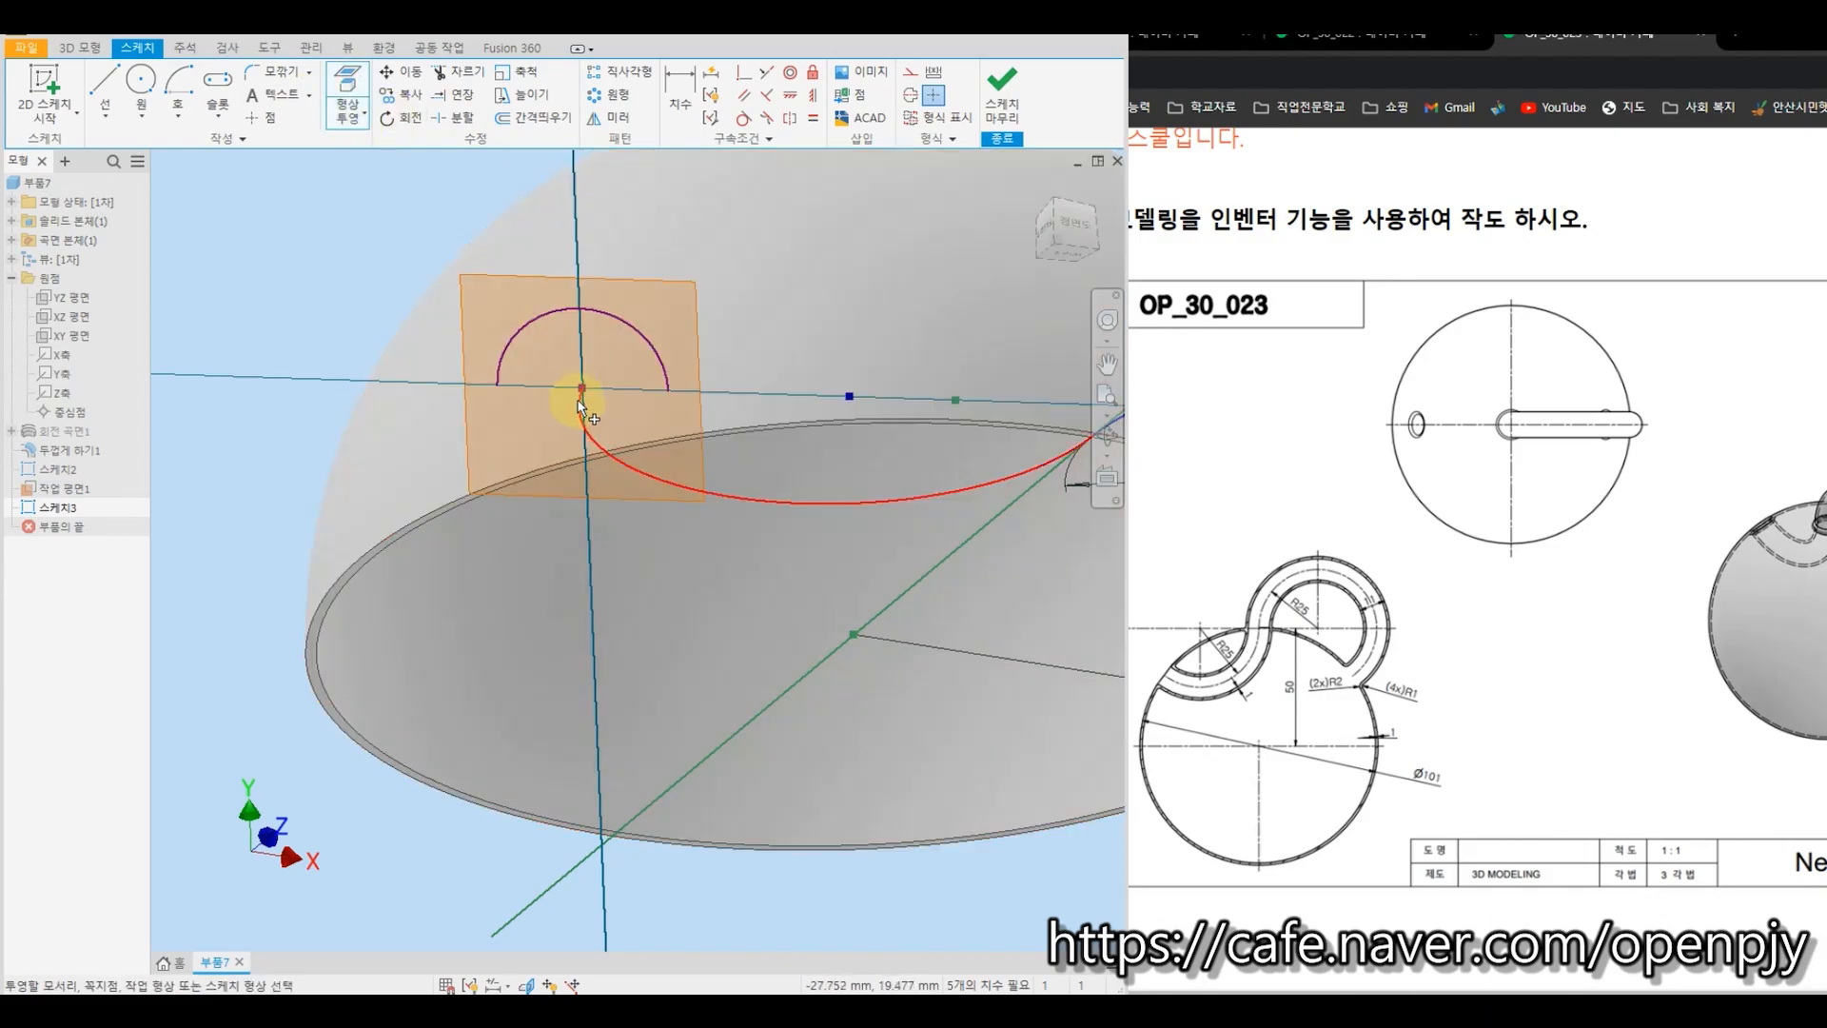
click(580, 407)
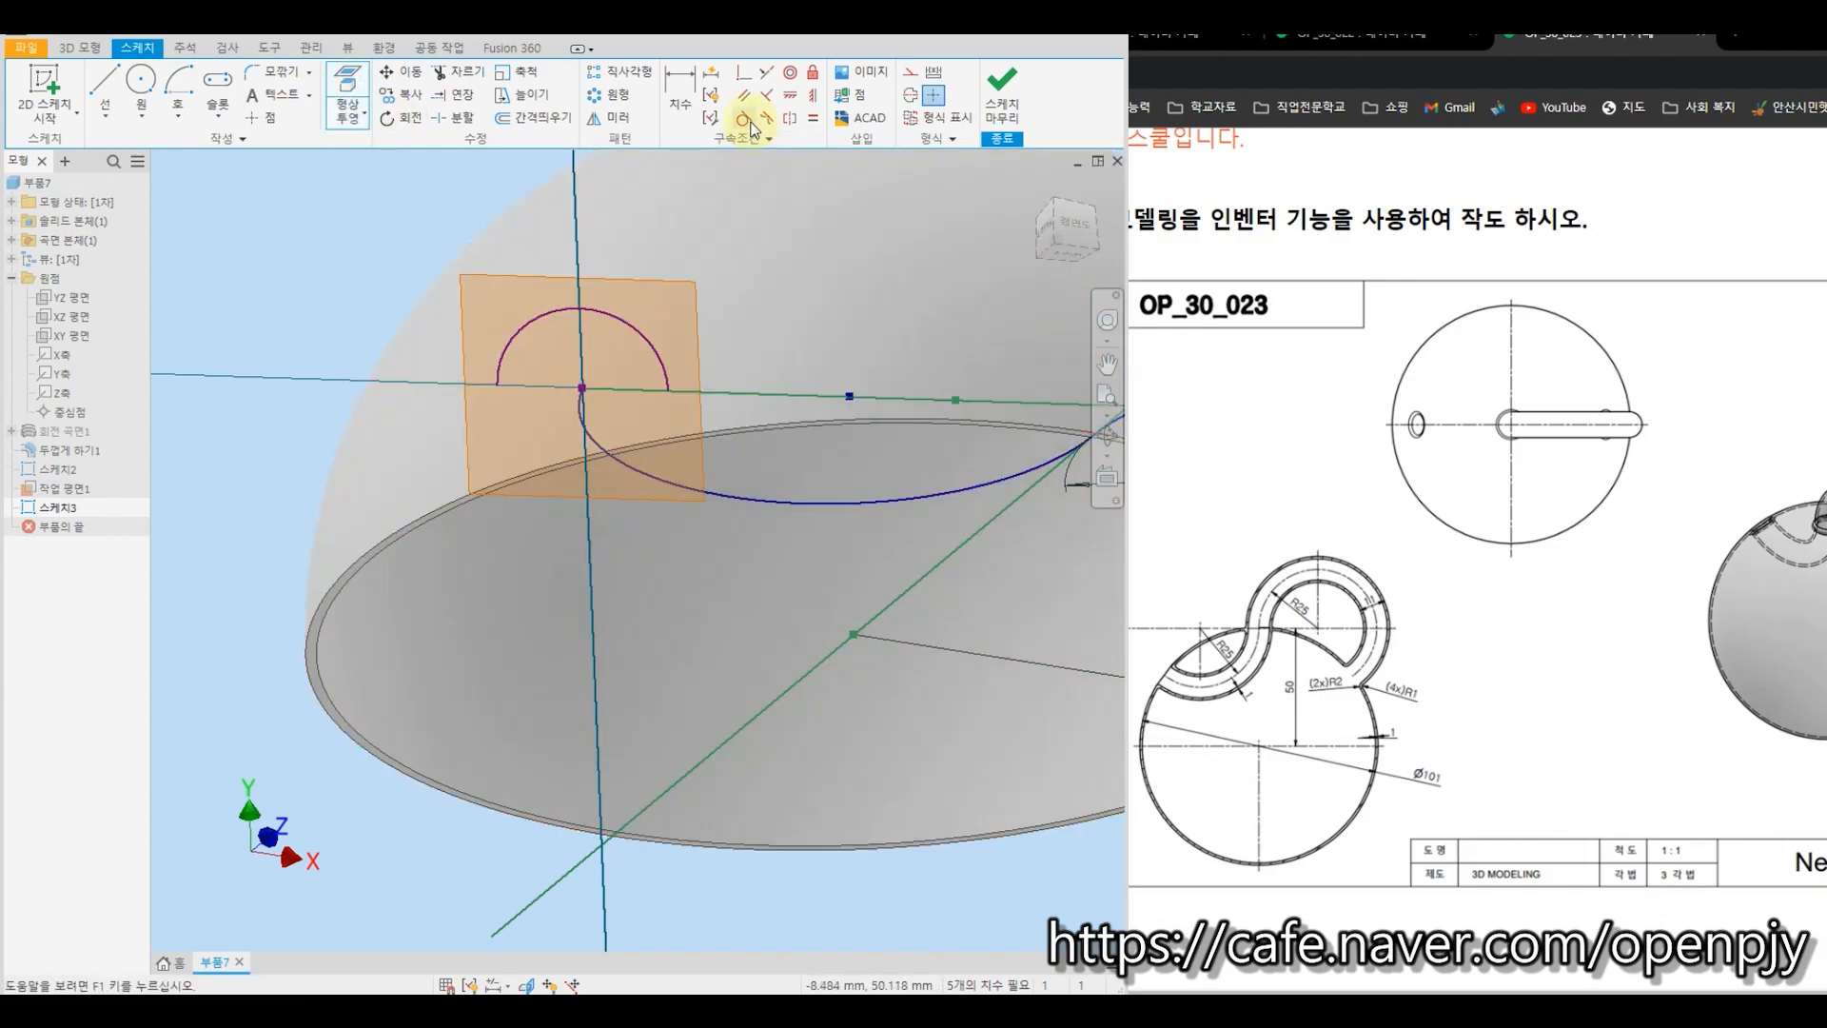
click(743, 74)
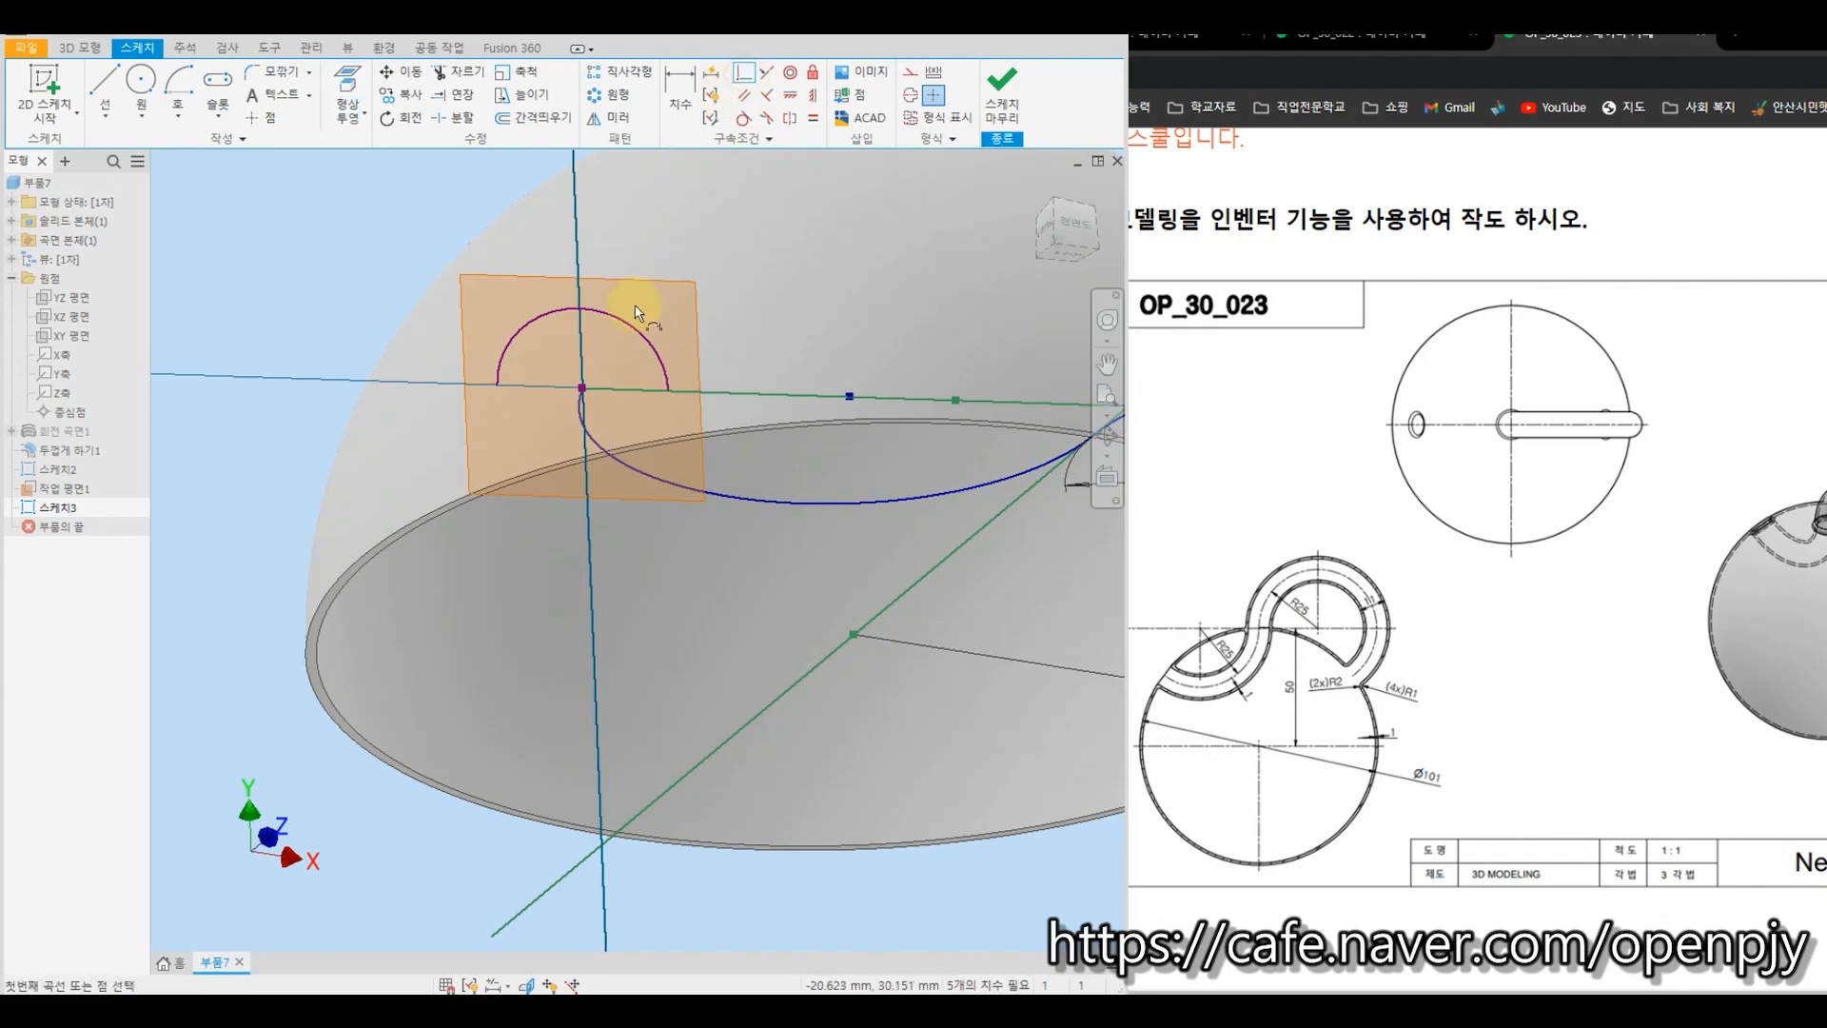
click(583, 388)
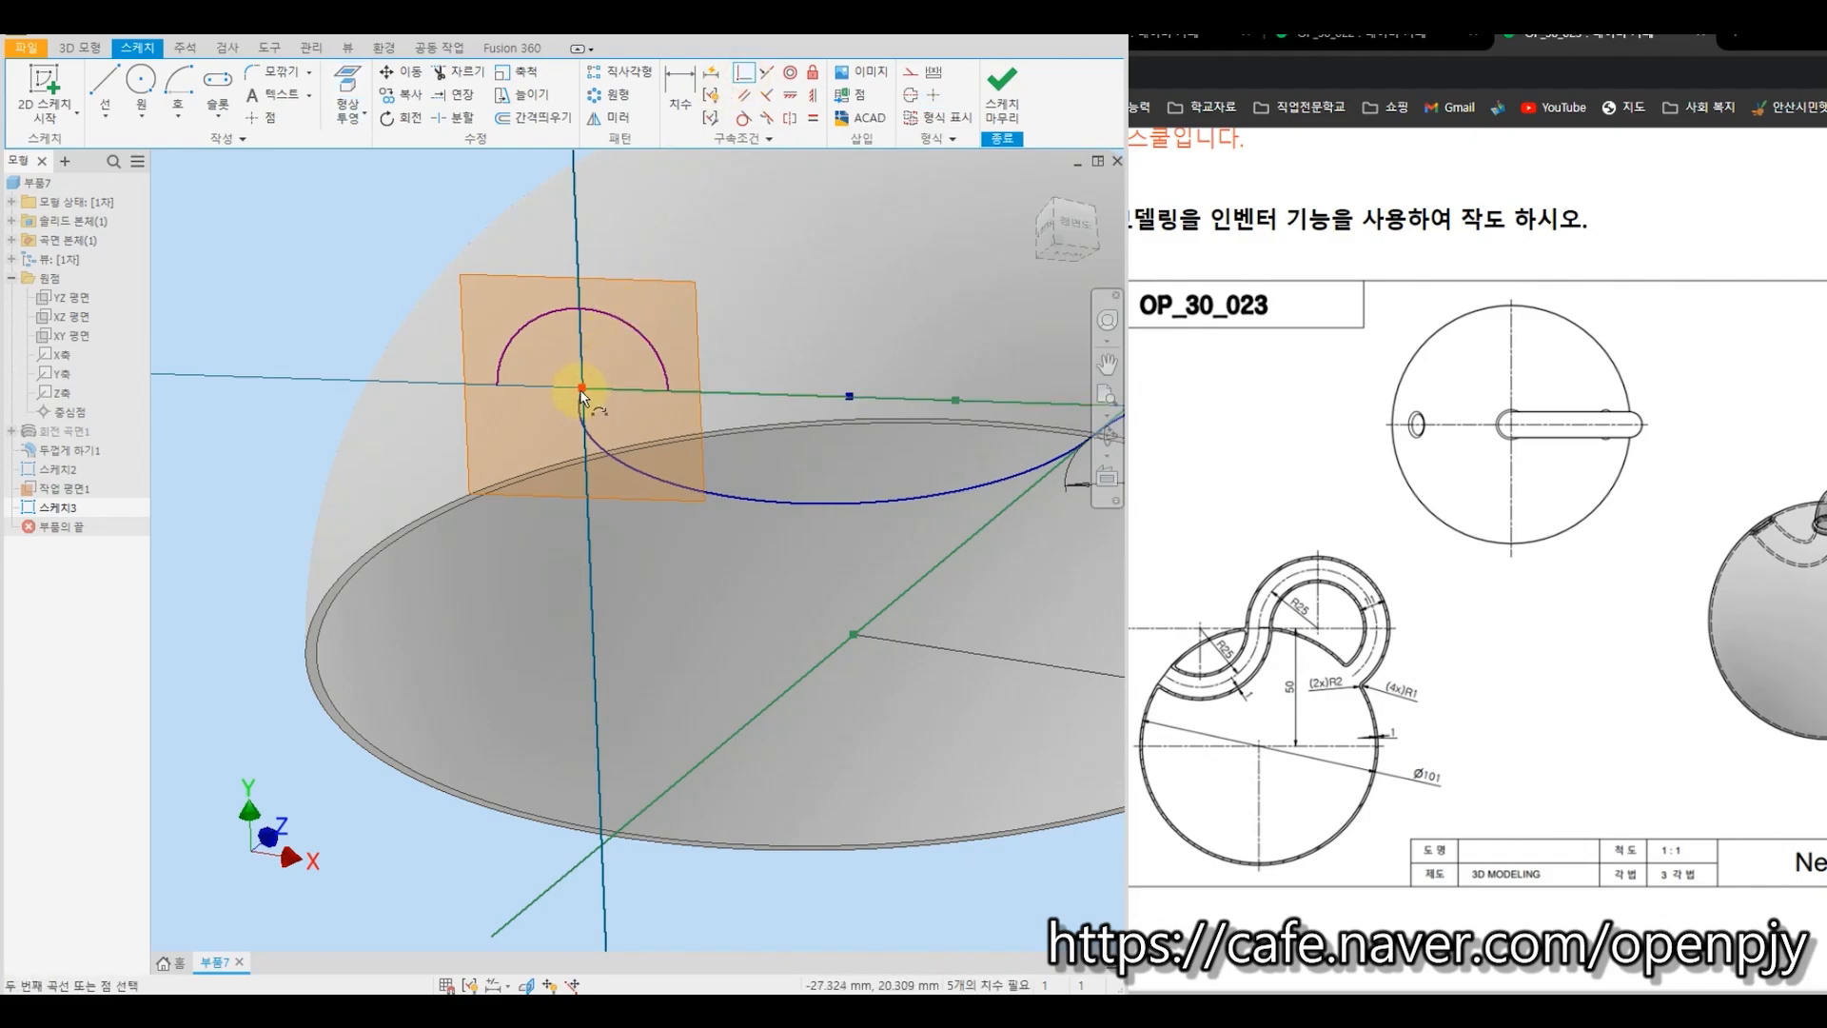
click(583, 393)
Dimension the half-circle arc's radius as 11/2 mm.
key(d)
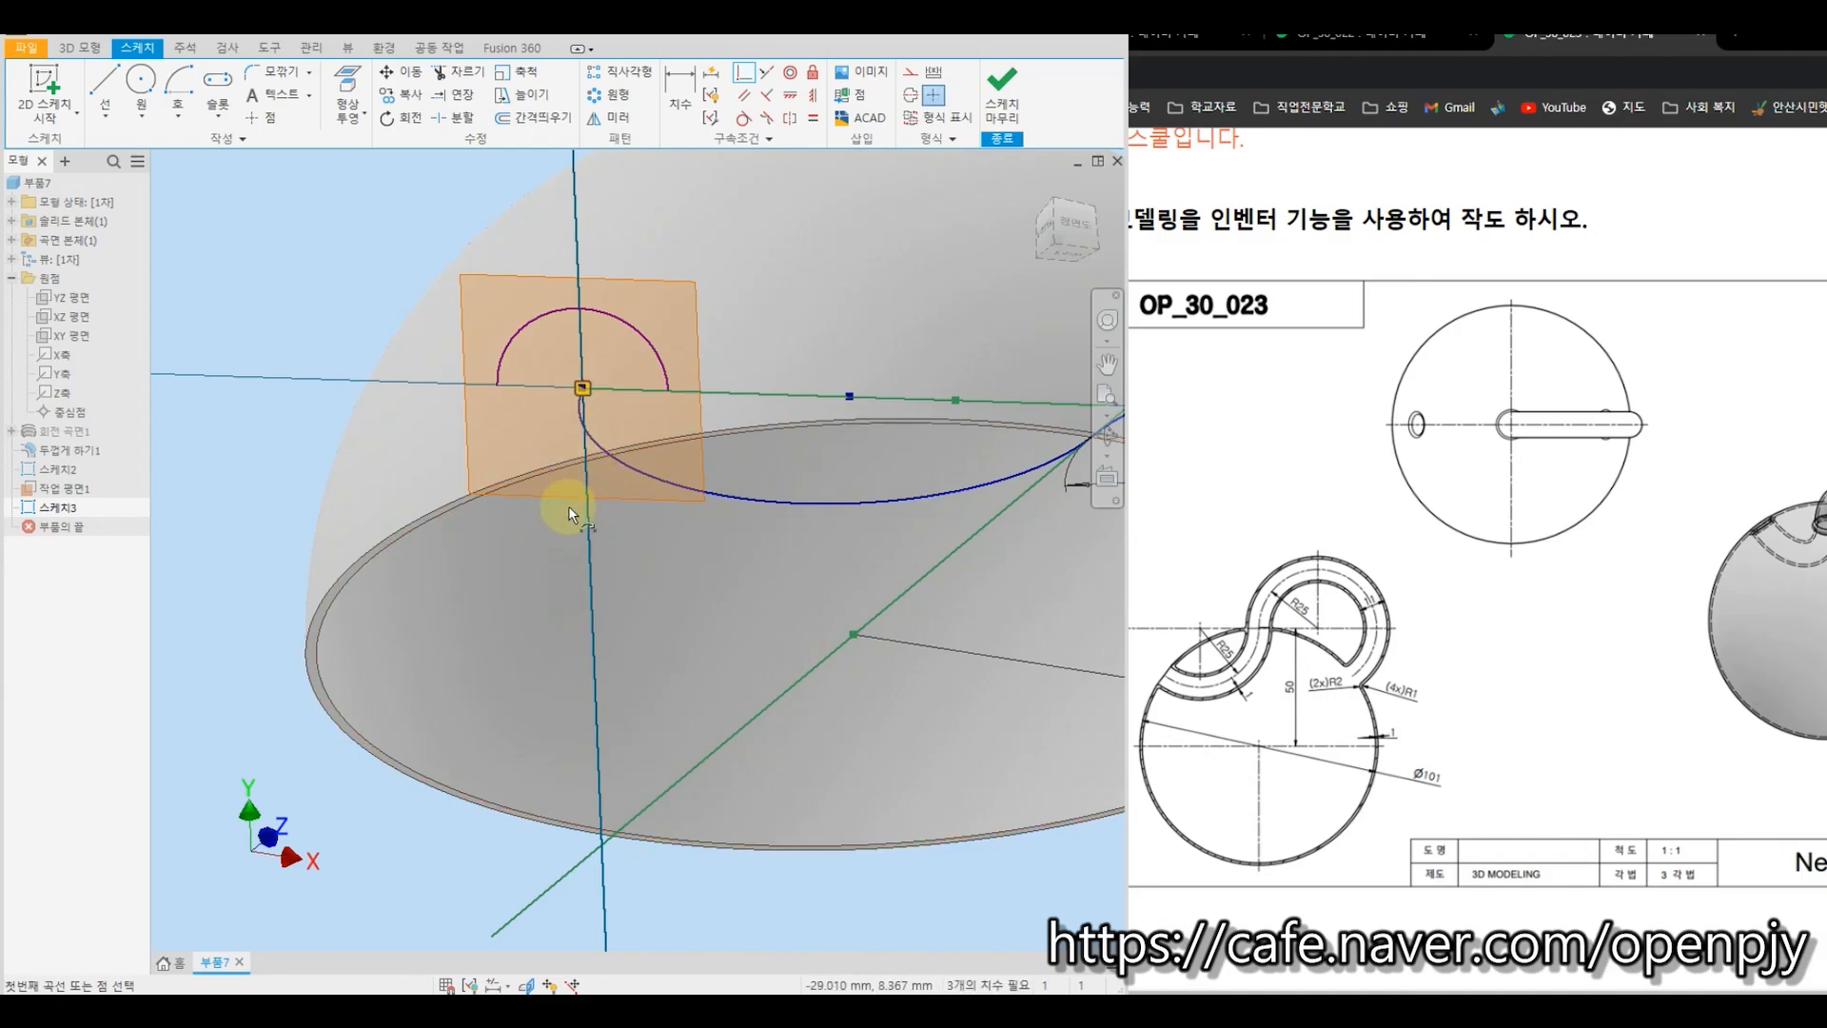
click(663, 361)
click(551, 342)
text(11/2)
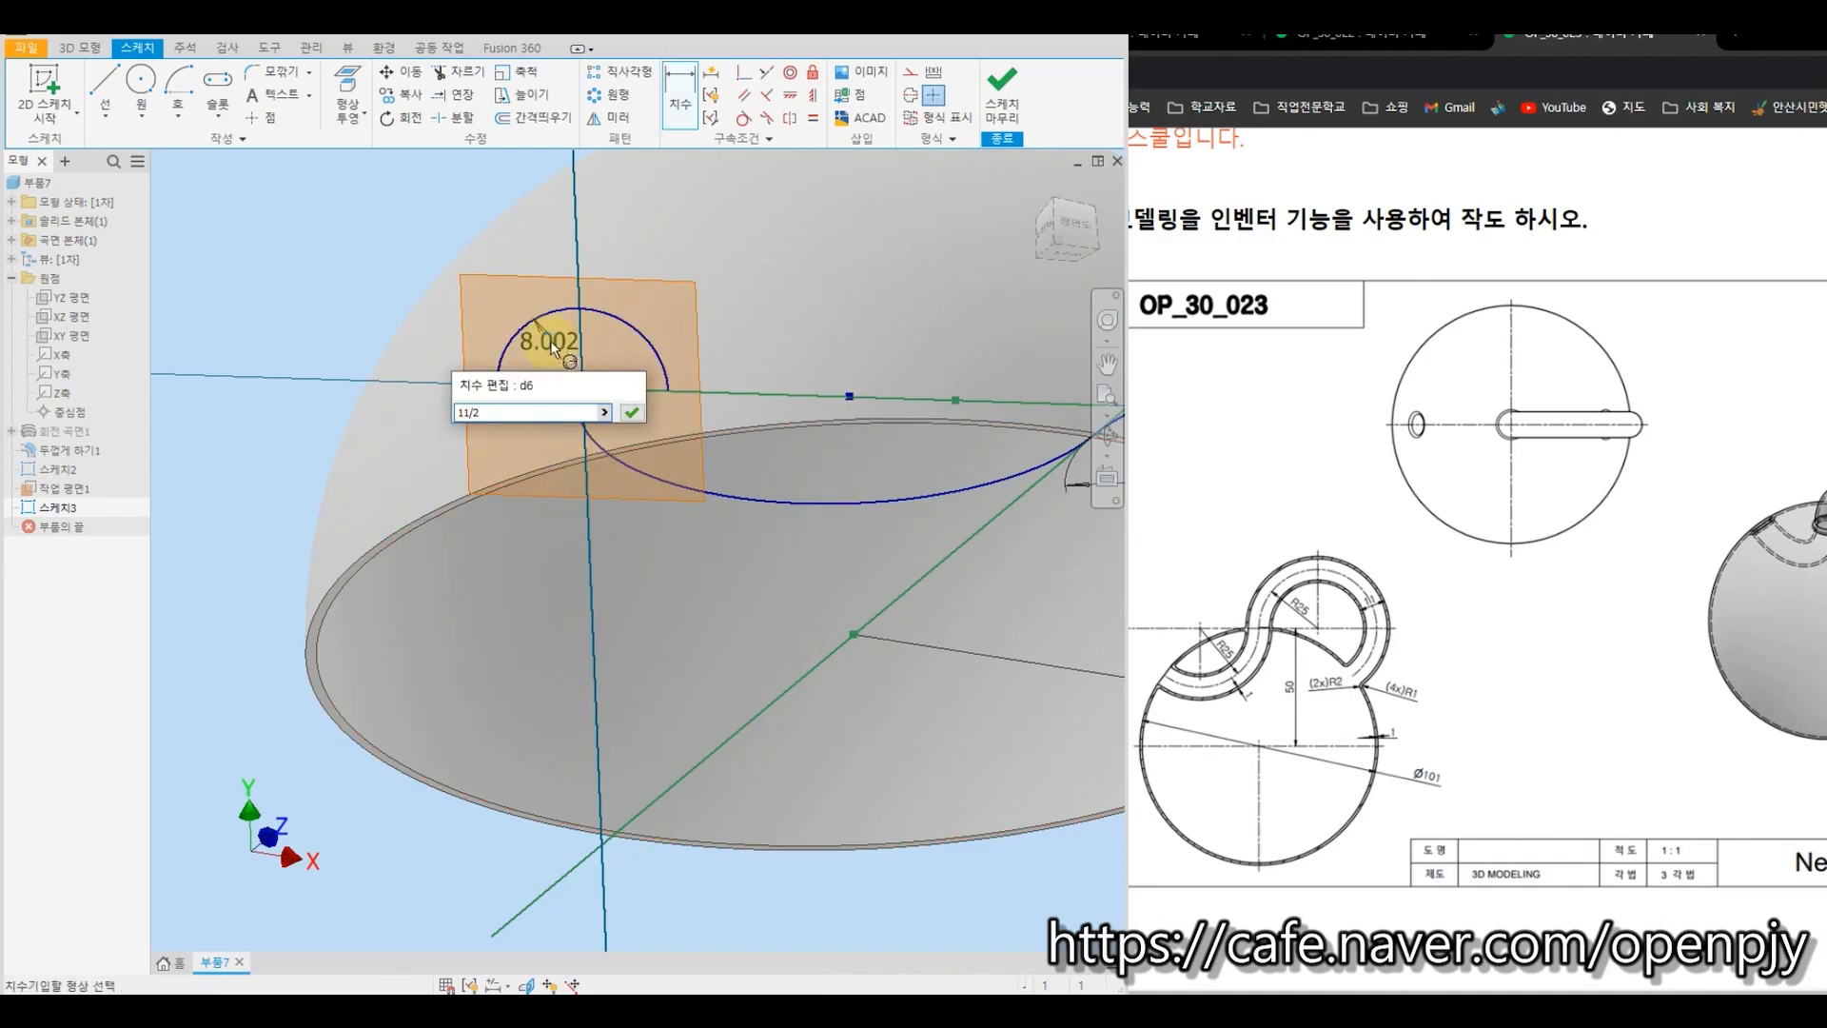
key(Return)
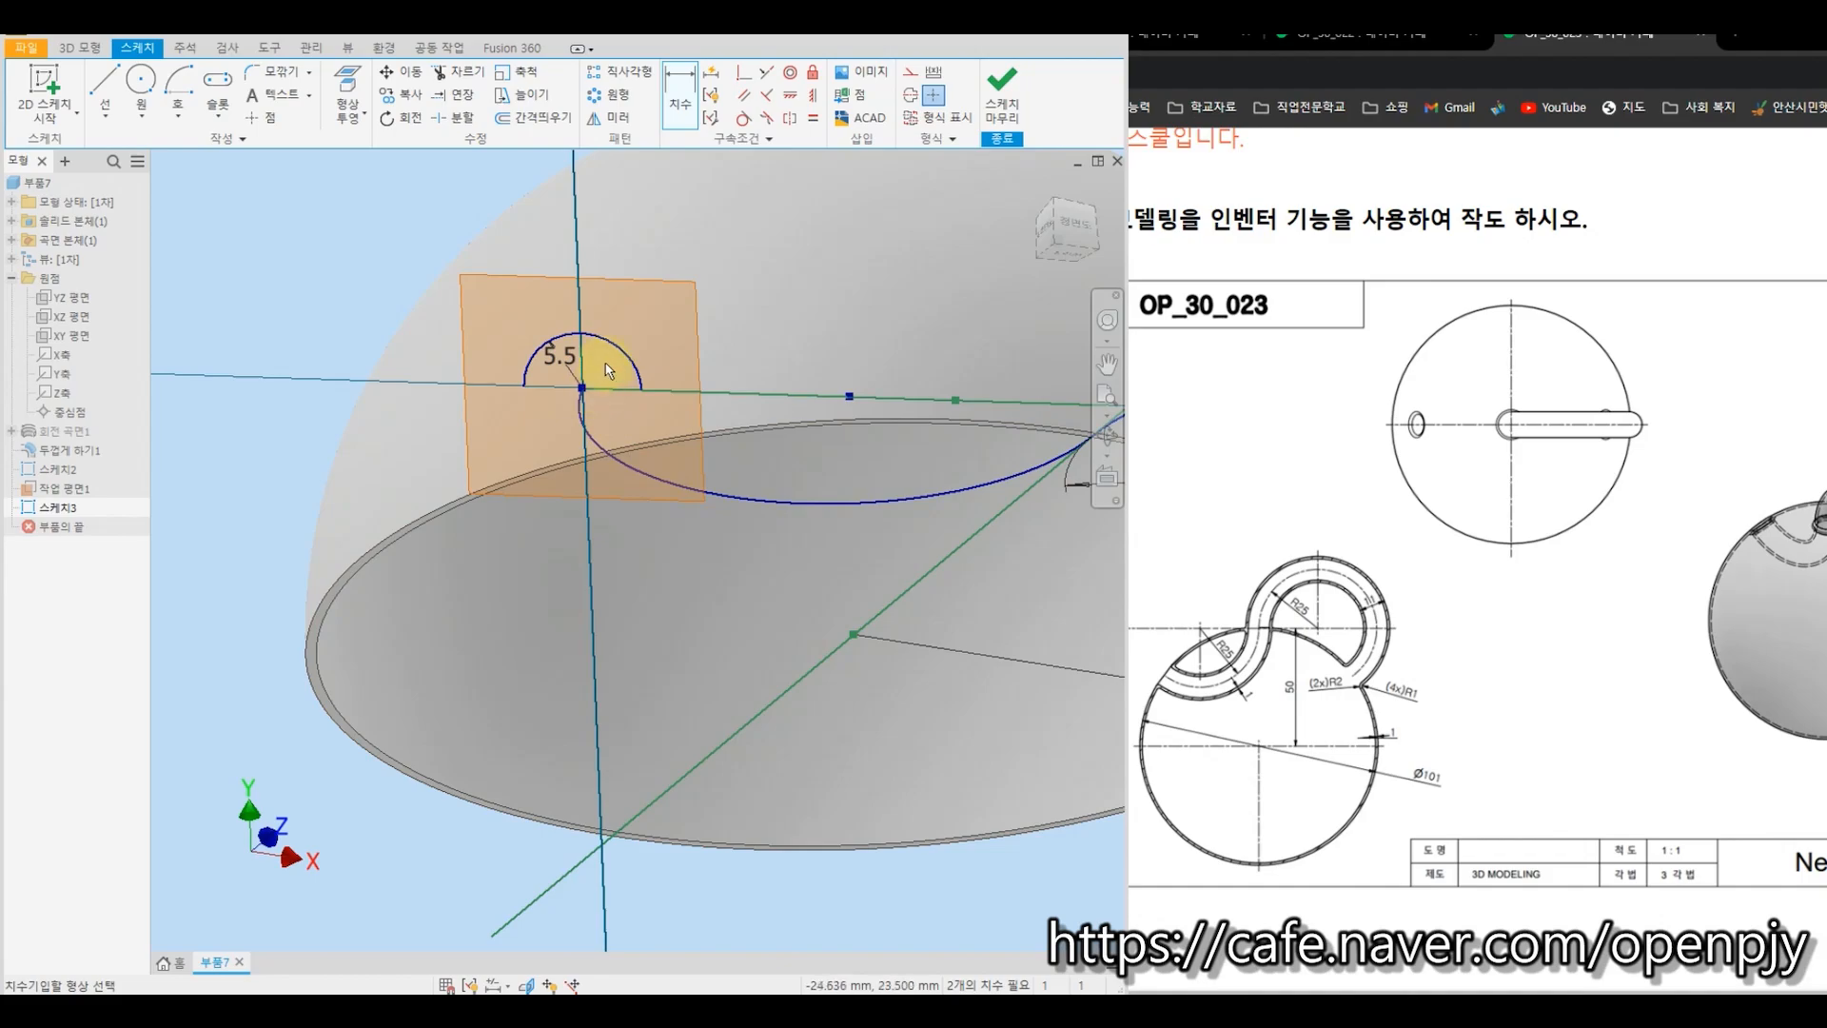
Align both endpoints of the half-circle arc with its centre using vertical constraints, and finish the sketch.
scroll(600, 385, up, 3)
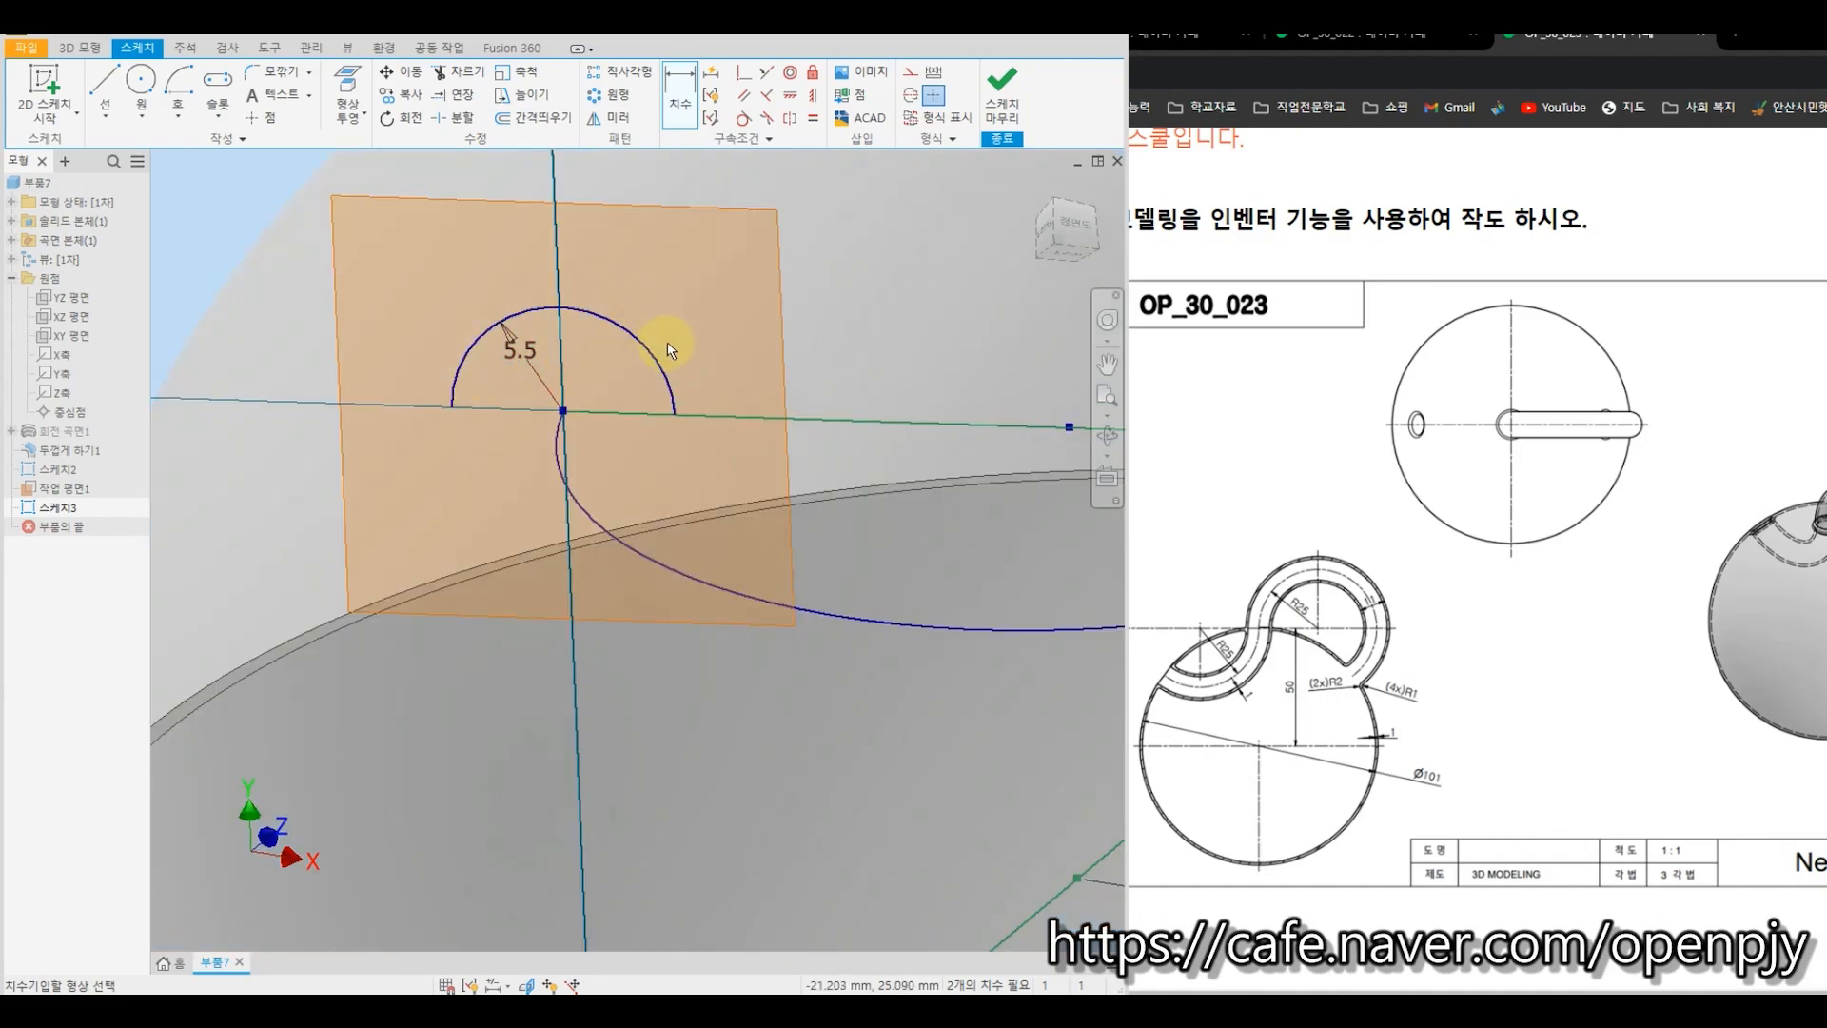
click(563, 411)
click(676, 415)
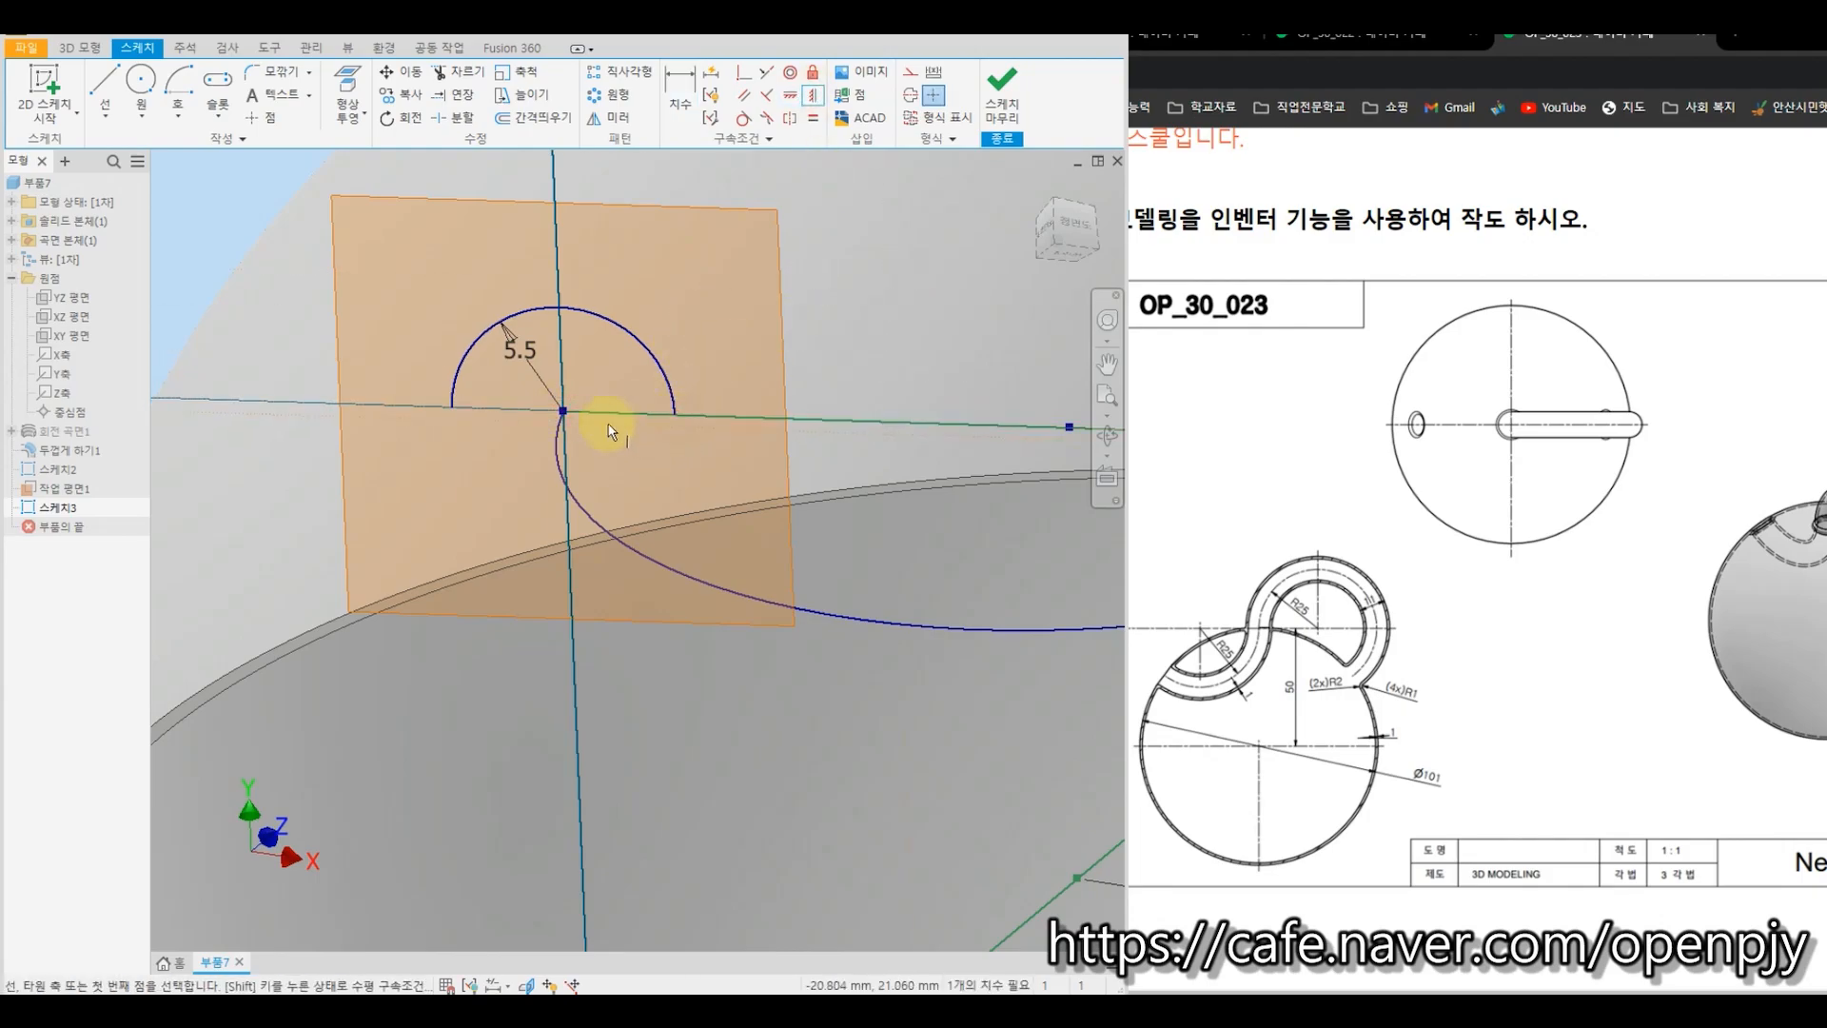
click(564, 410)
click(453, 408)
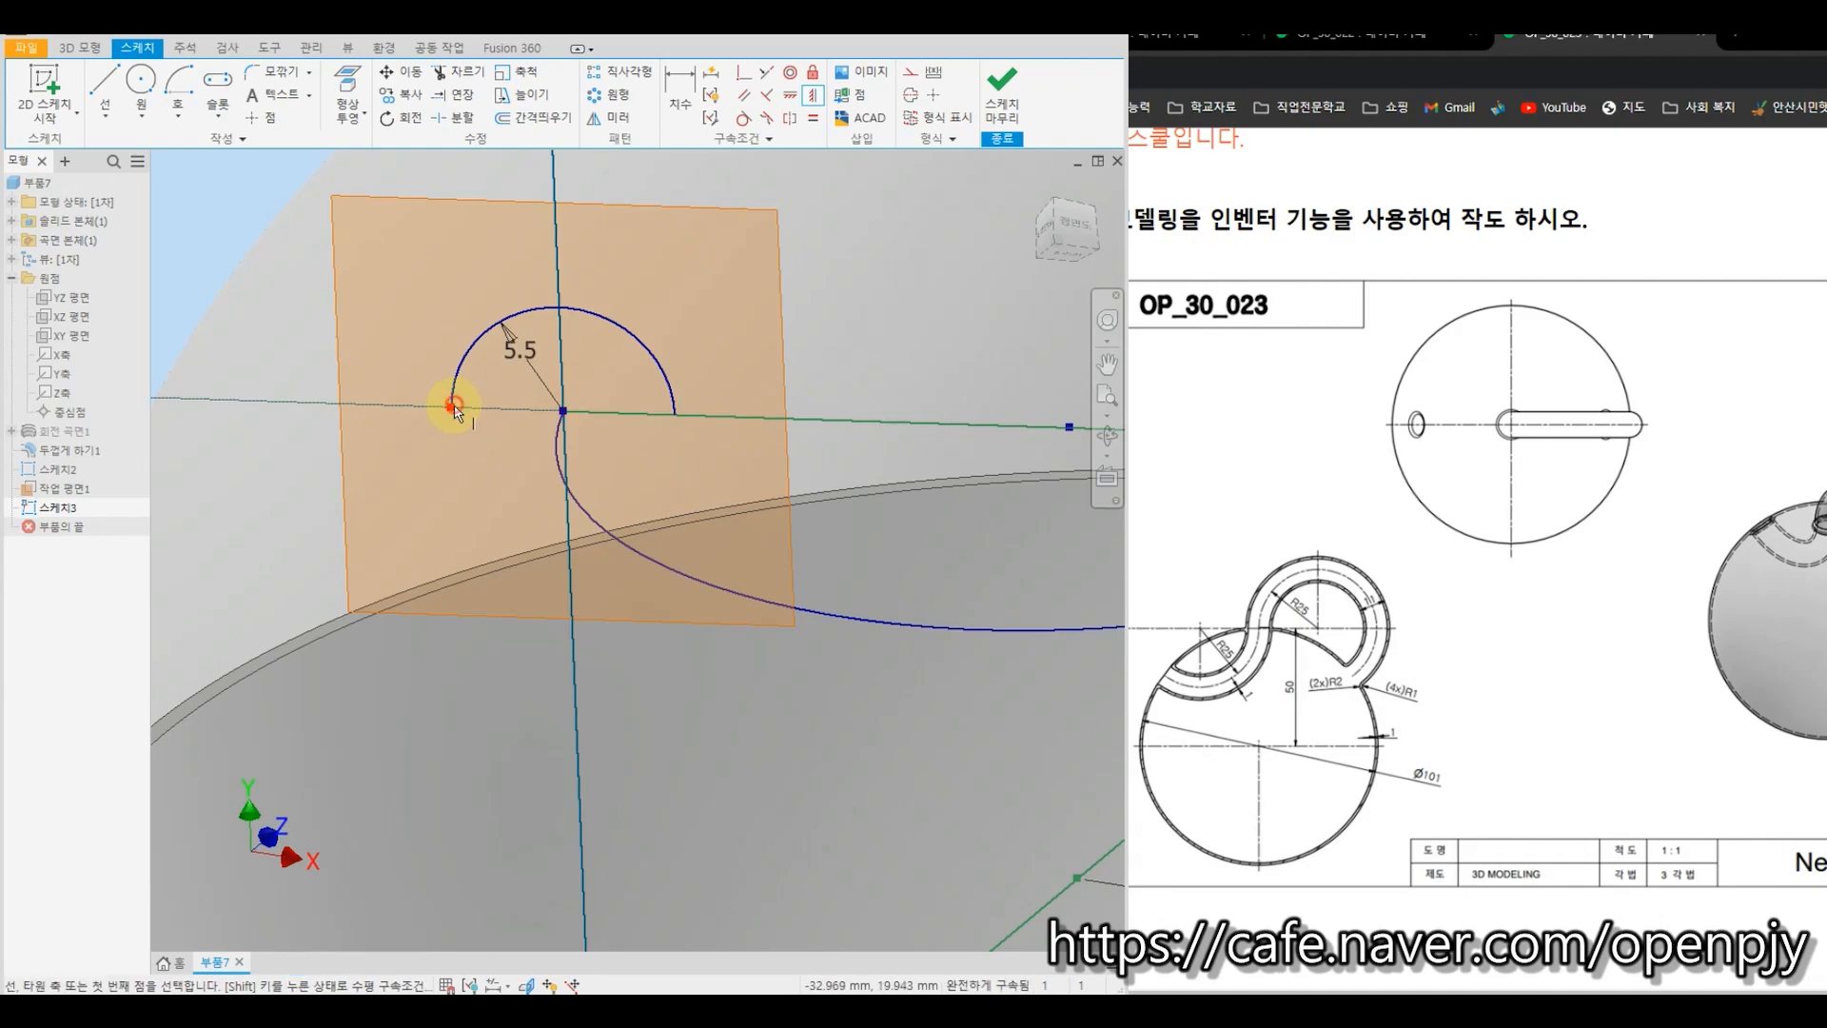
key(Escape)
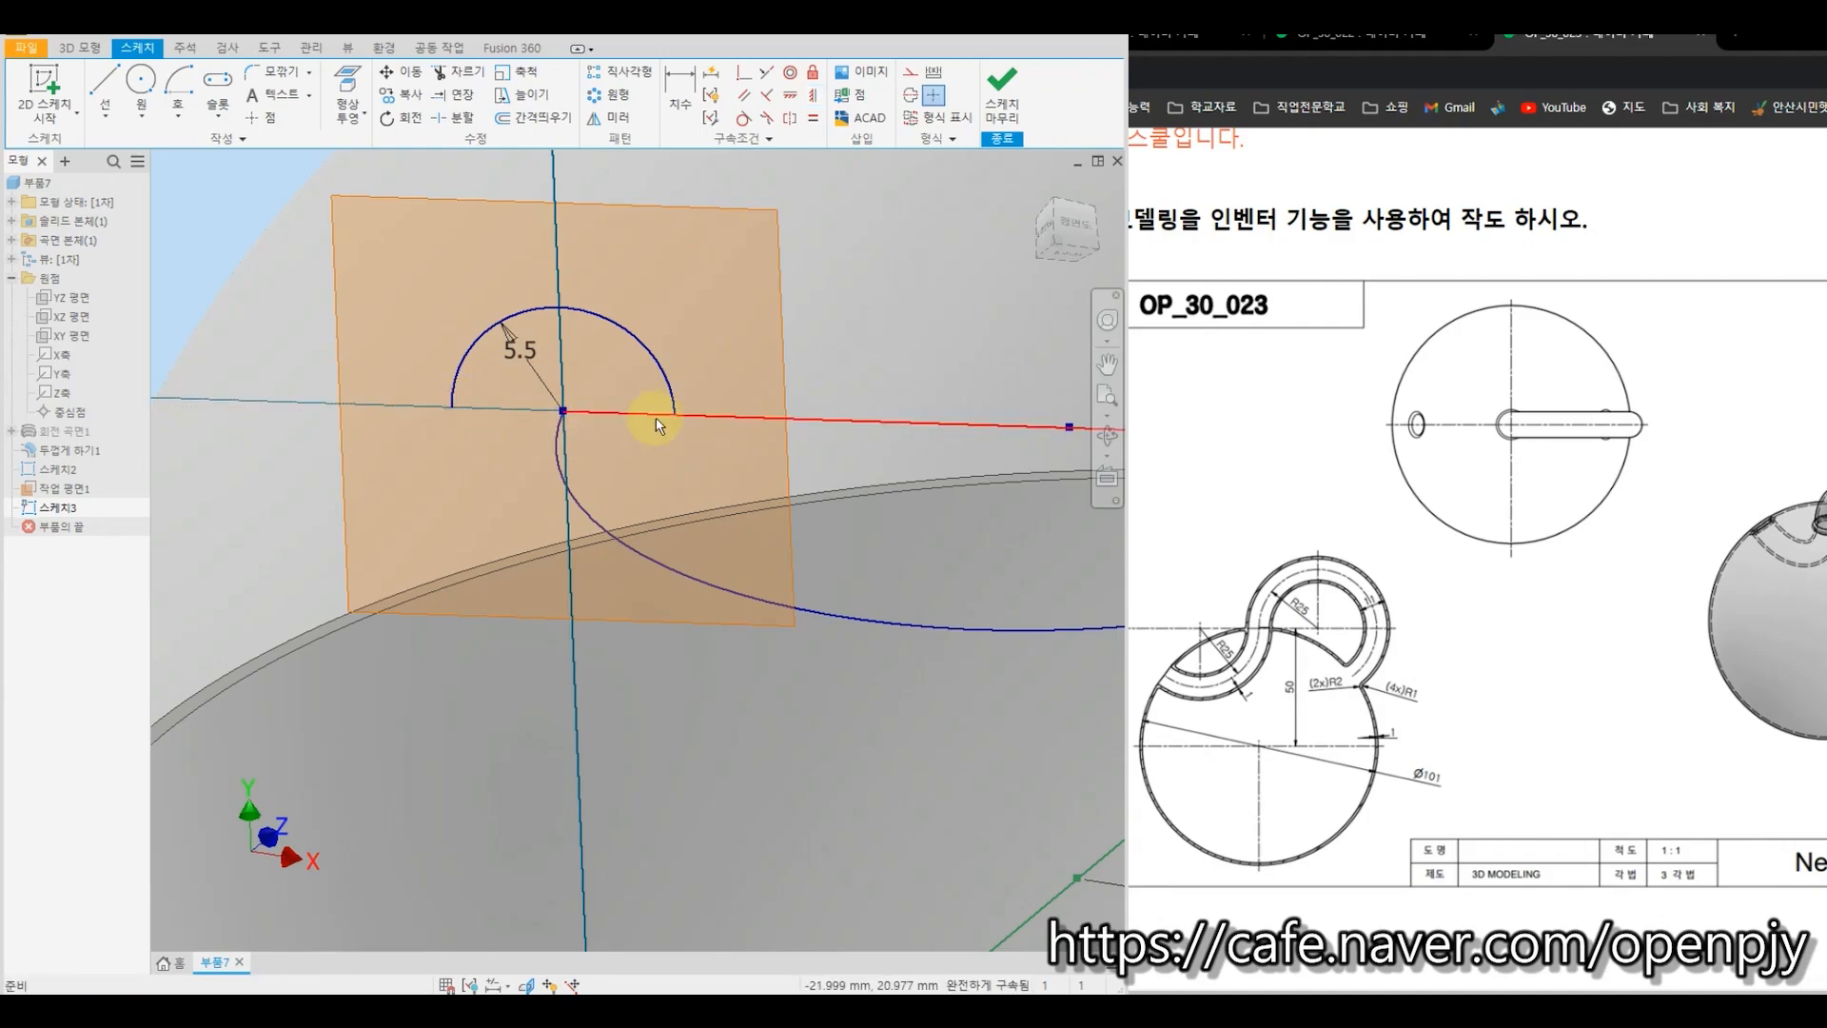
click(1012, 104)
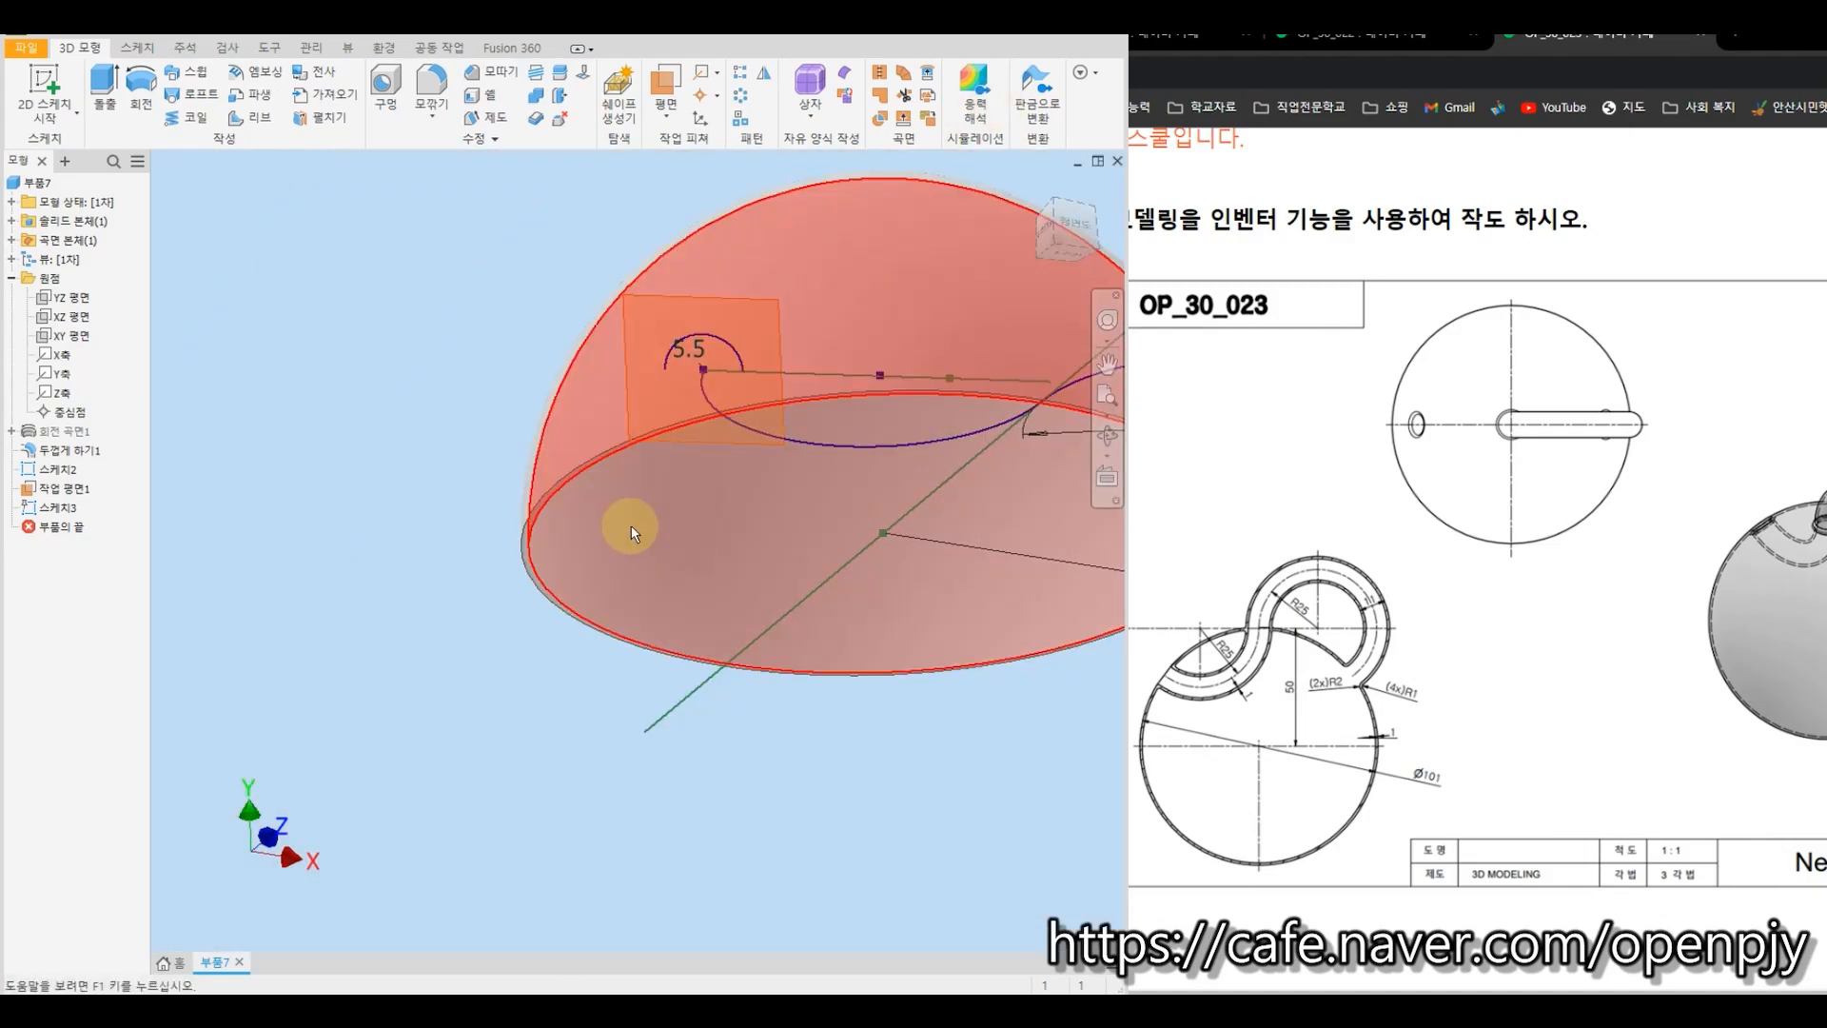
Sweep the half-circle arc along the S-shaped path as a surface.
shift+middle_drag(631, 525, 554, 602)
middle_drag(937, 464, 393, 739)
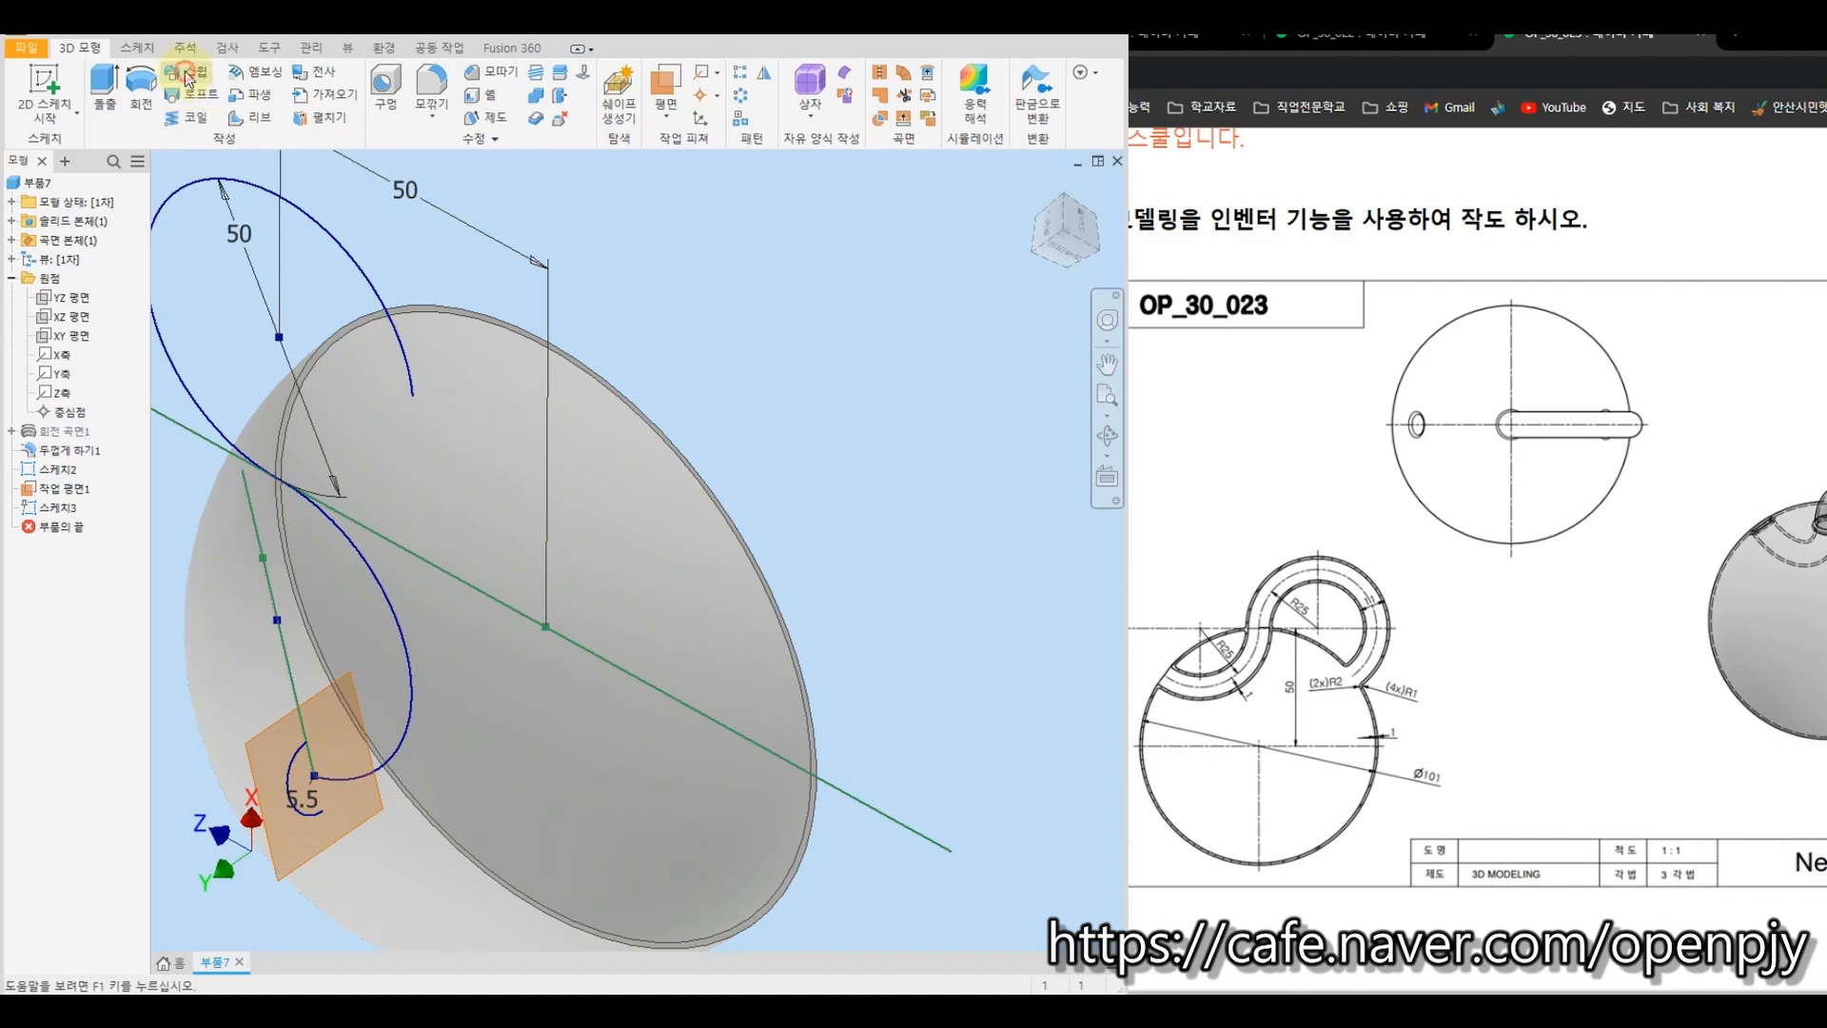
click(186, 74)
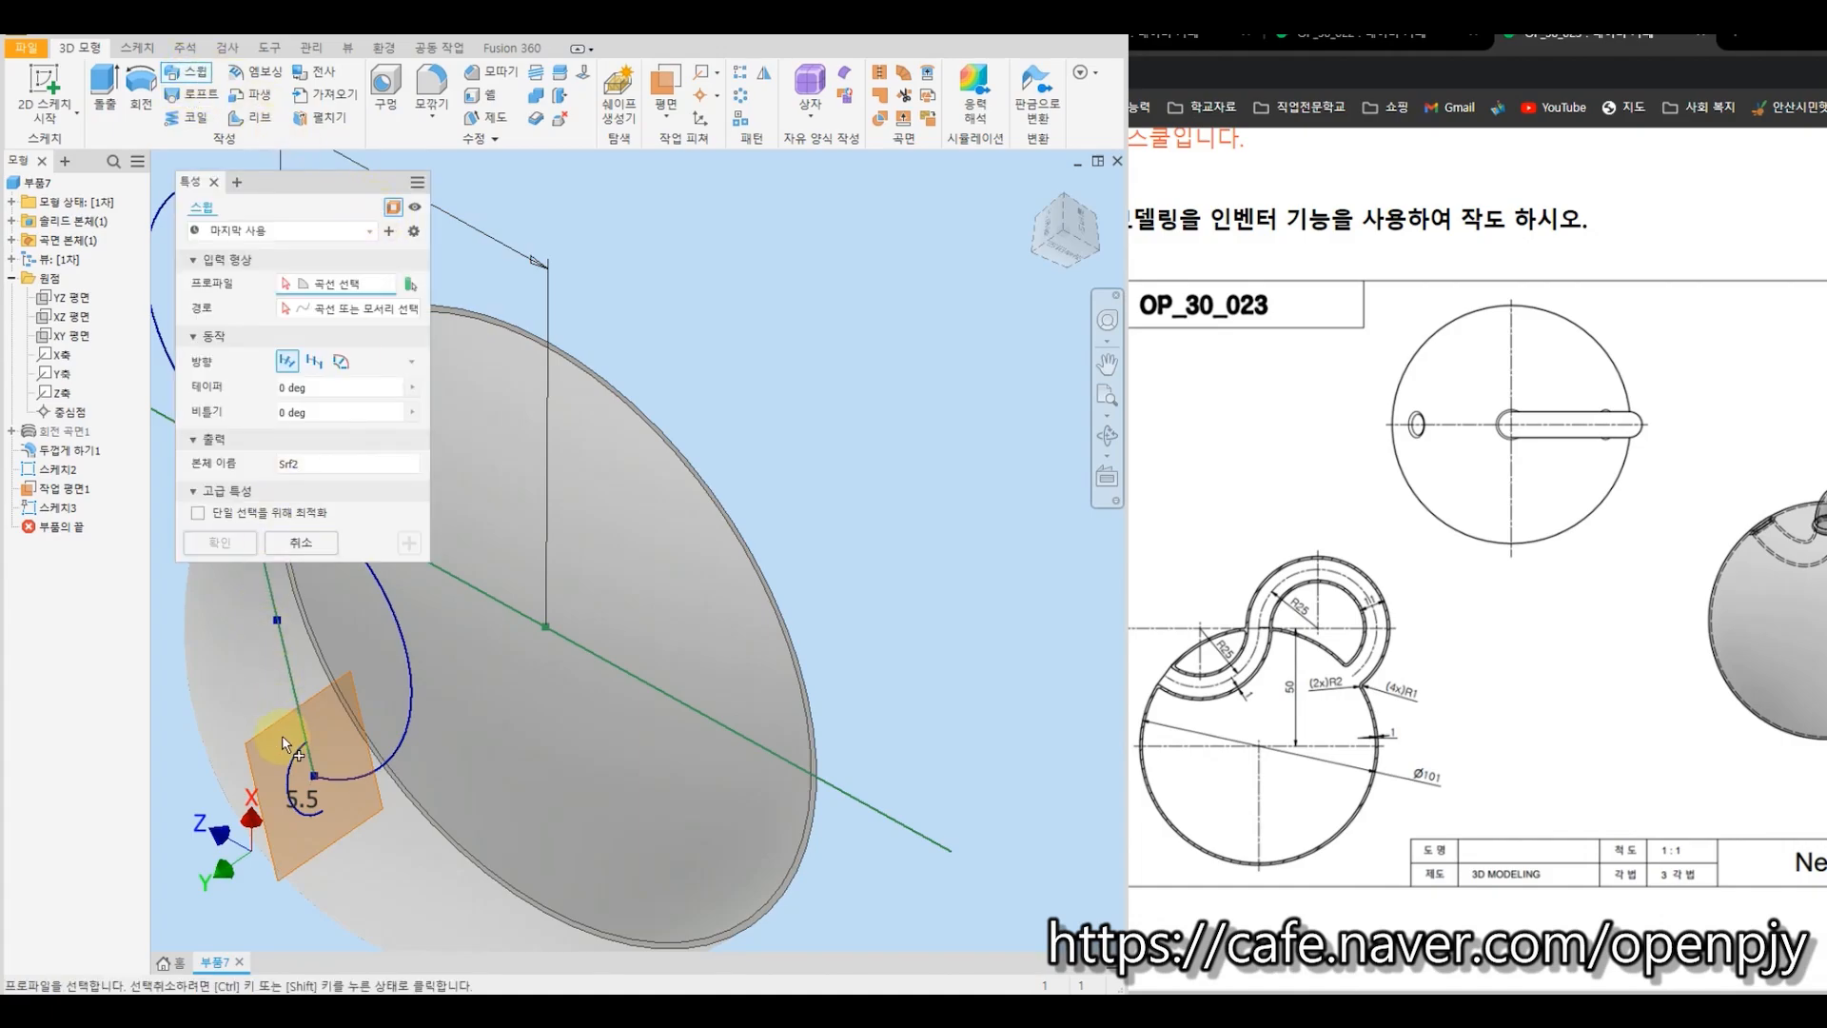
click(293, 773)
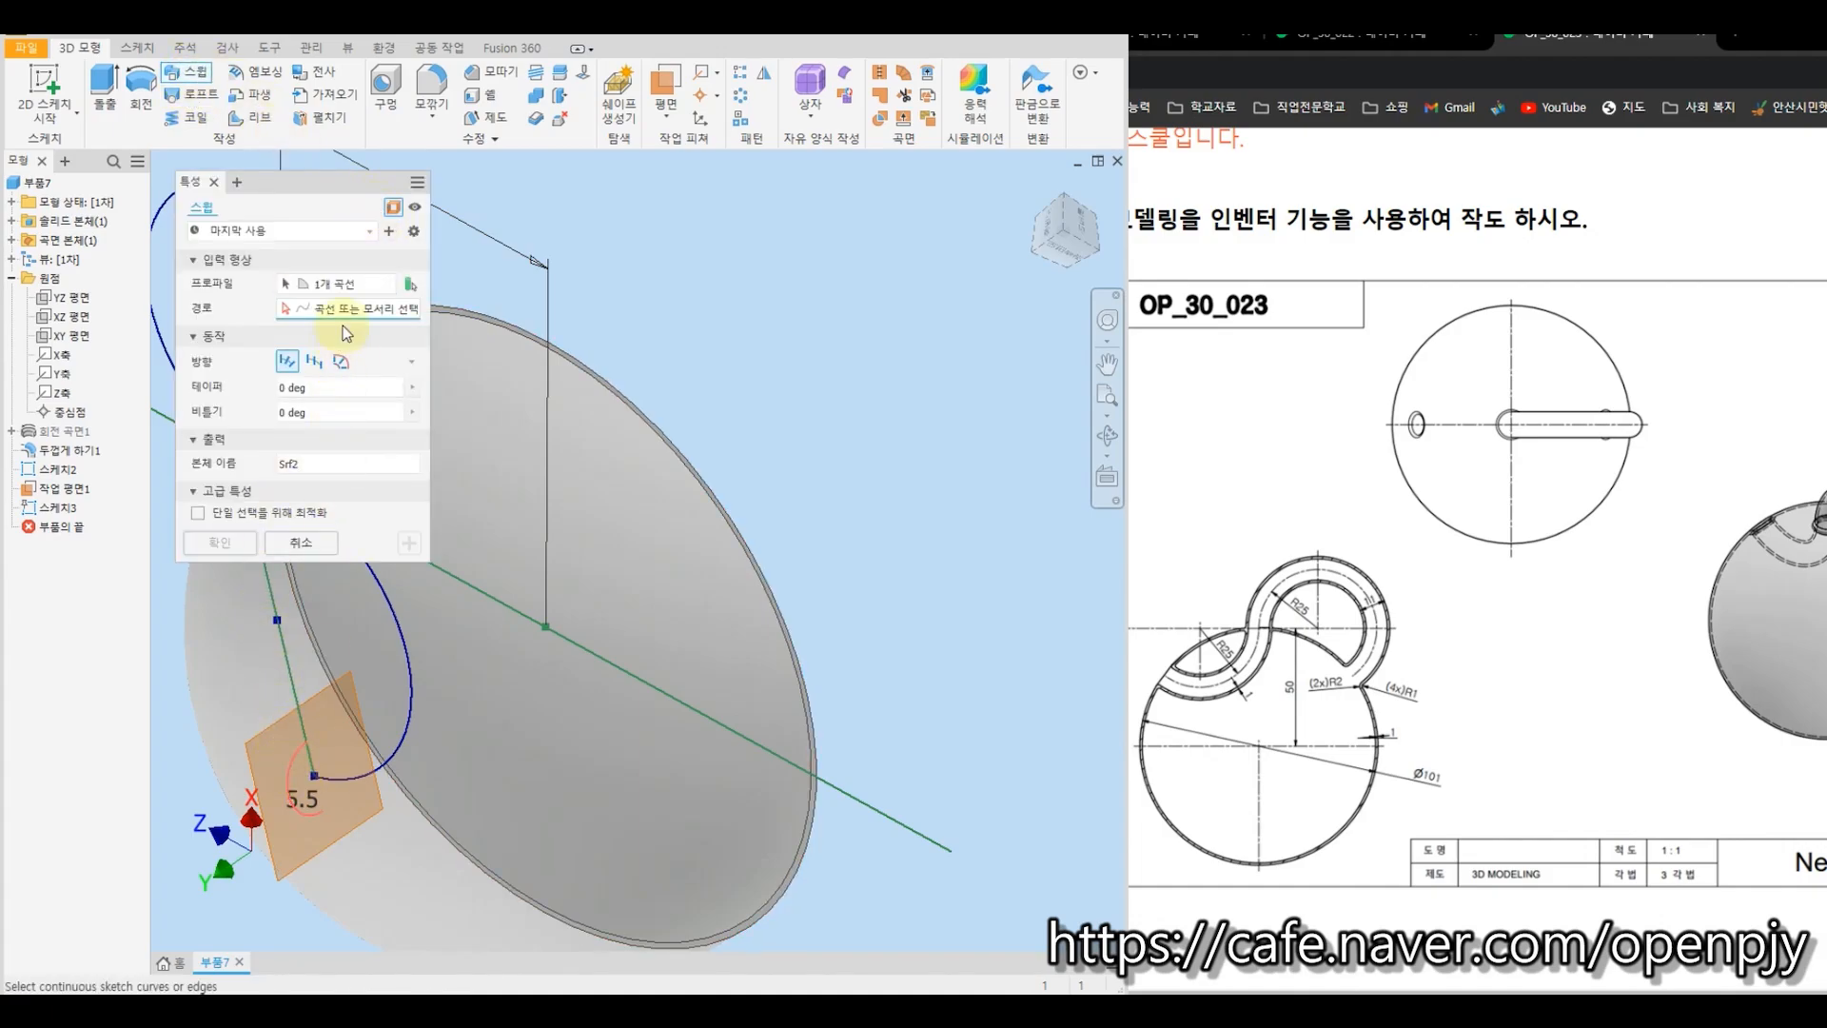
click(397, 740)
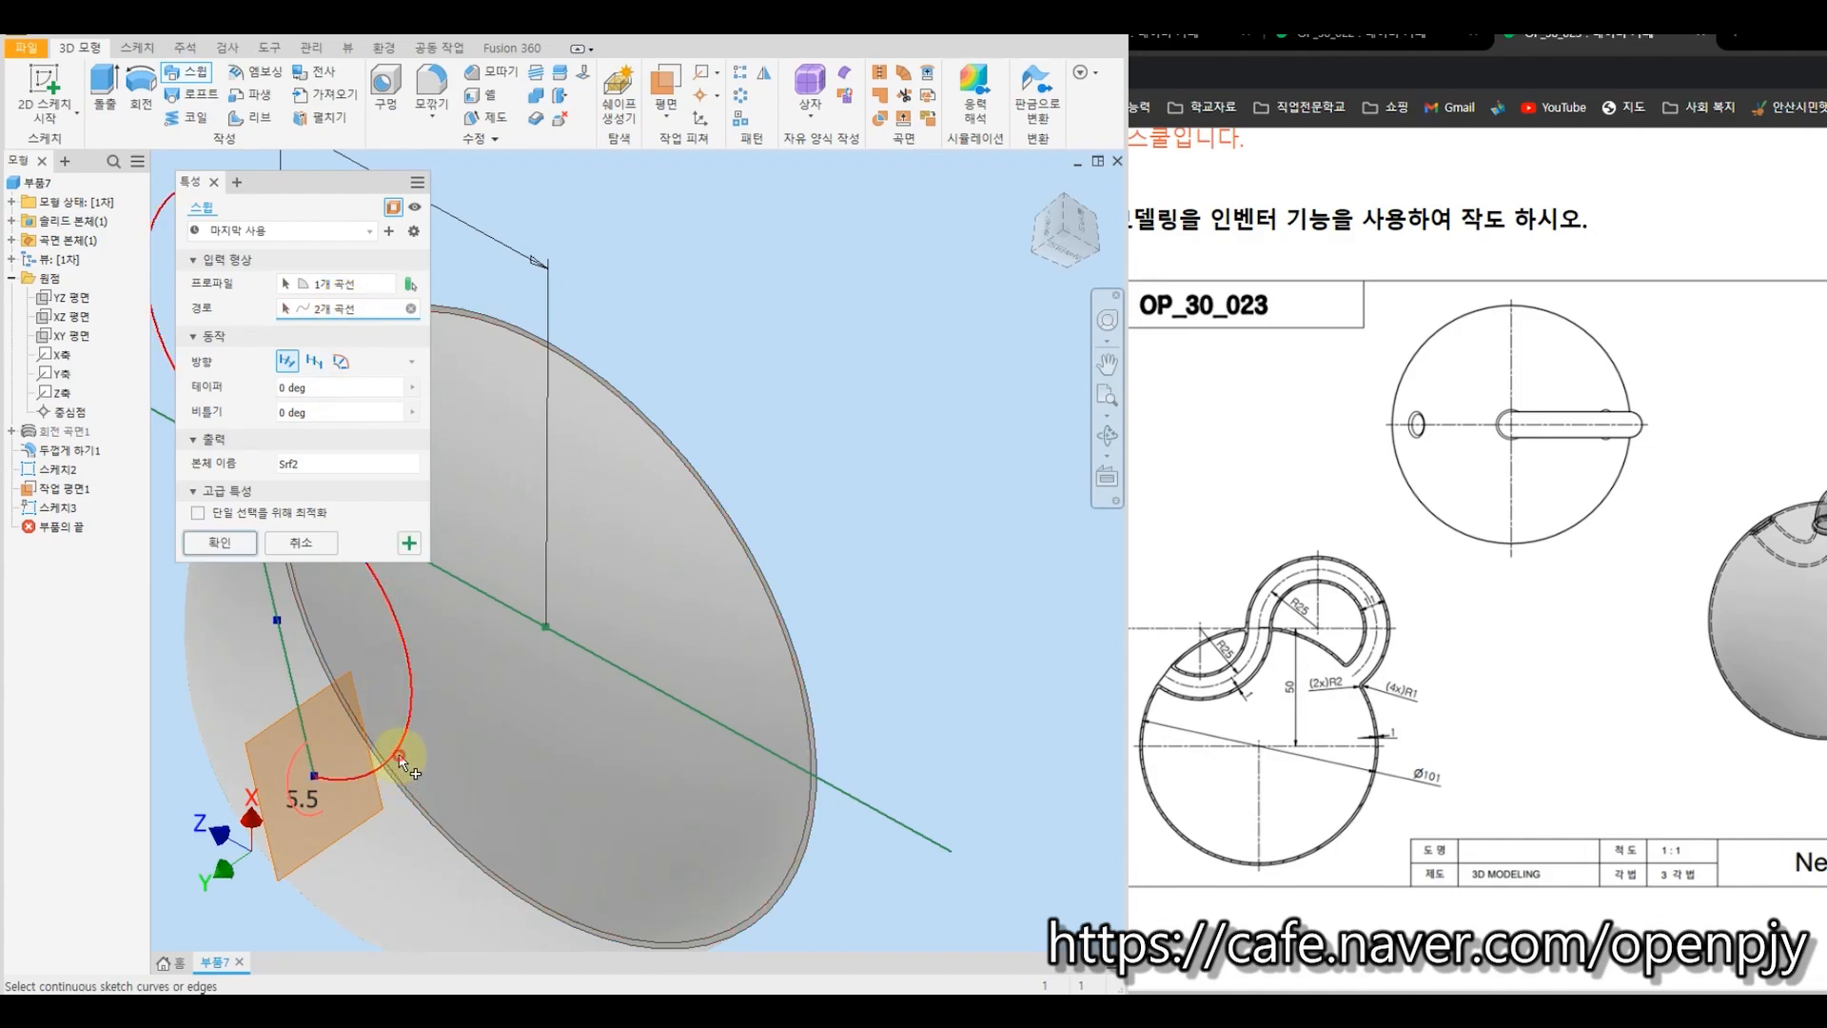
middle_drag(709, 443, 939, 351)
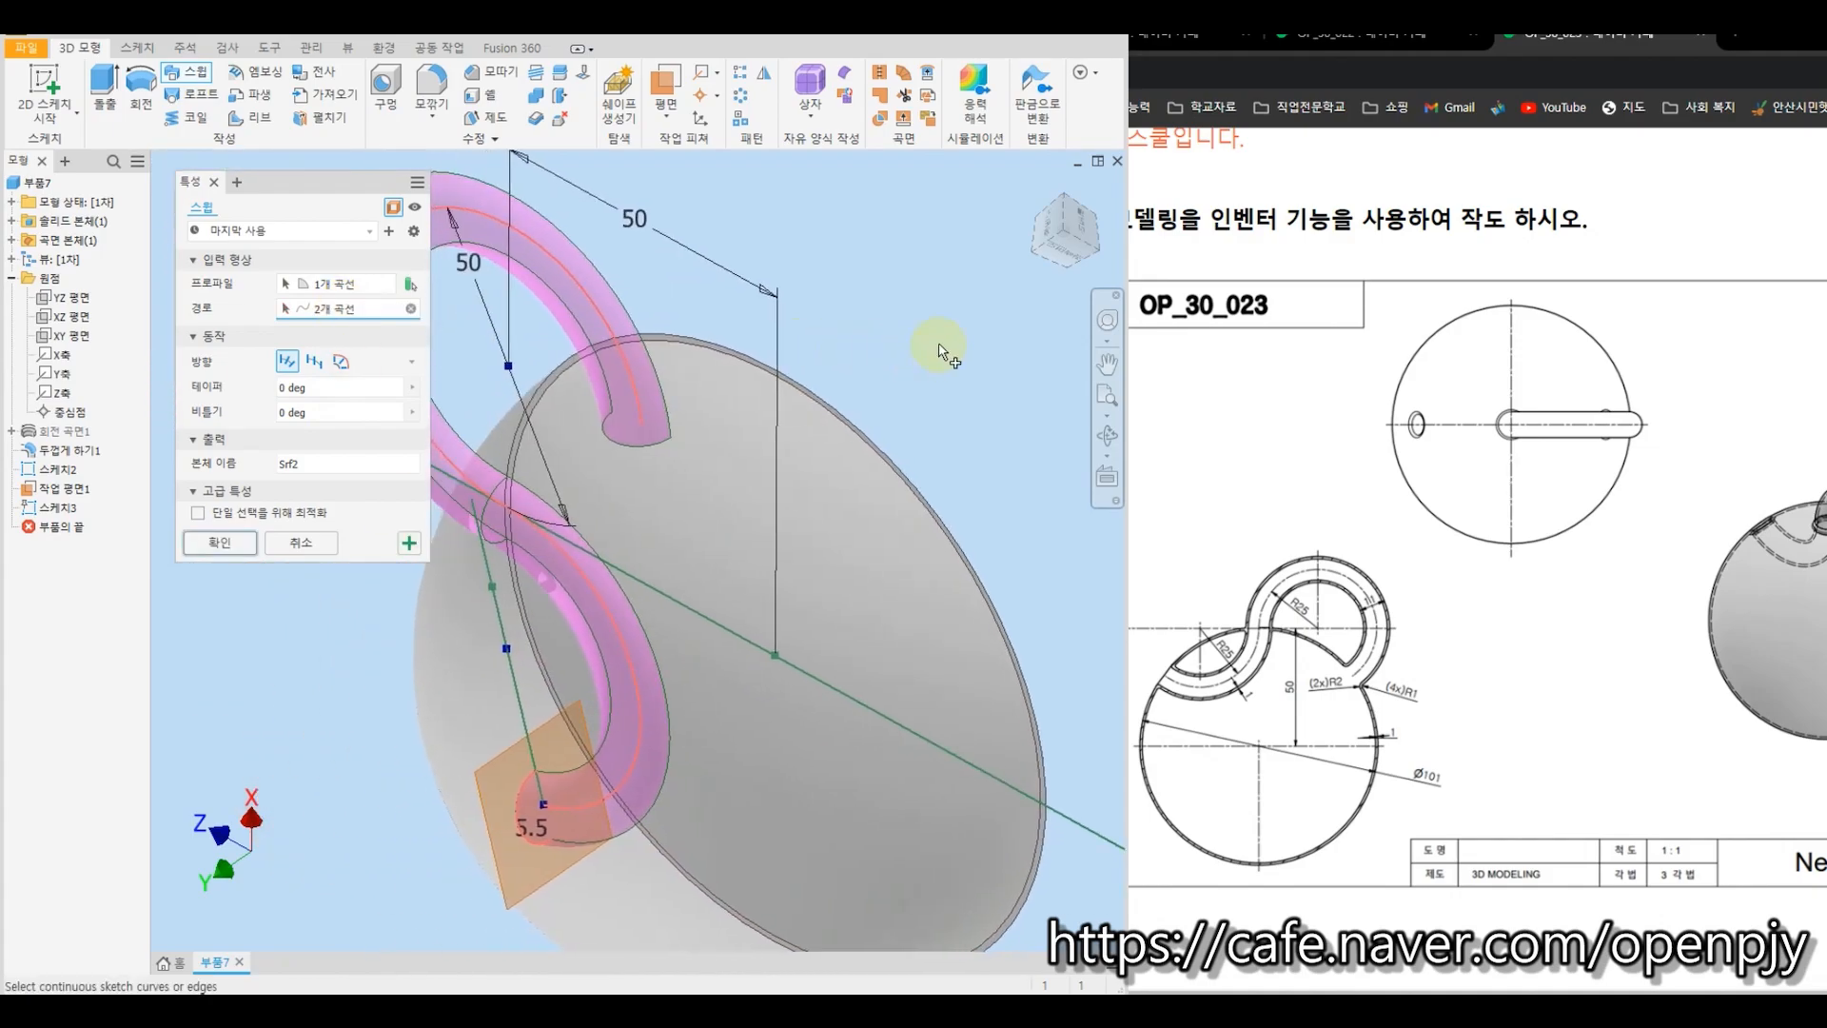
click(225, 541)
shift+middle_drag(666, 429, 938, 396)
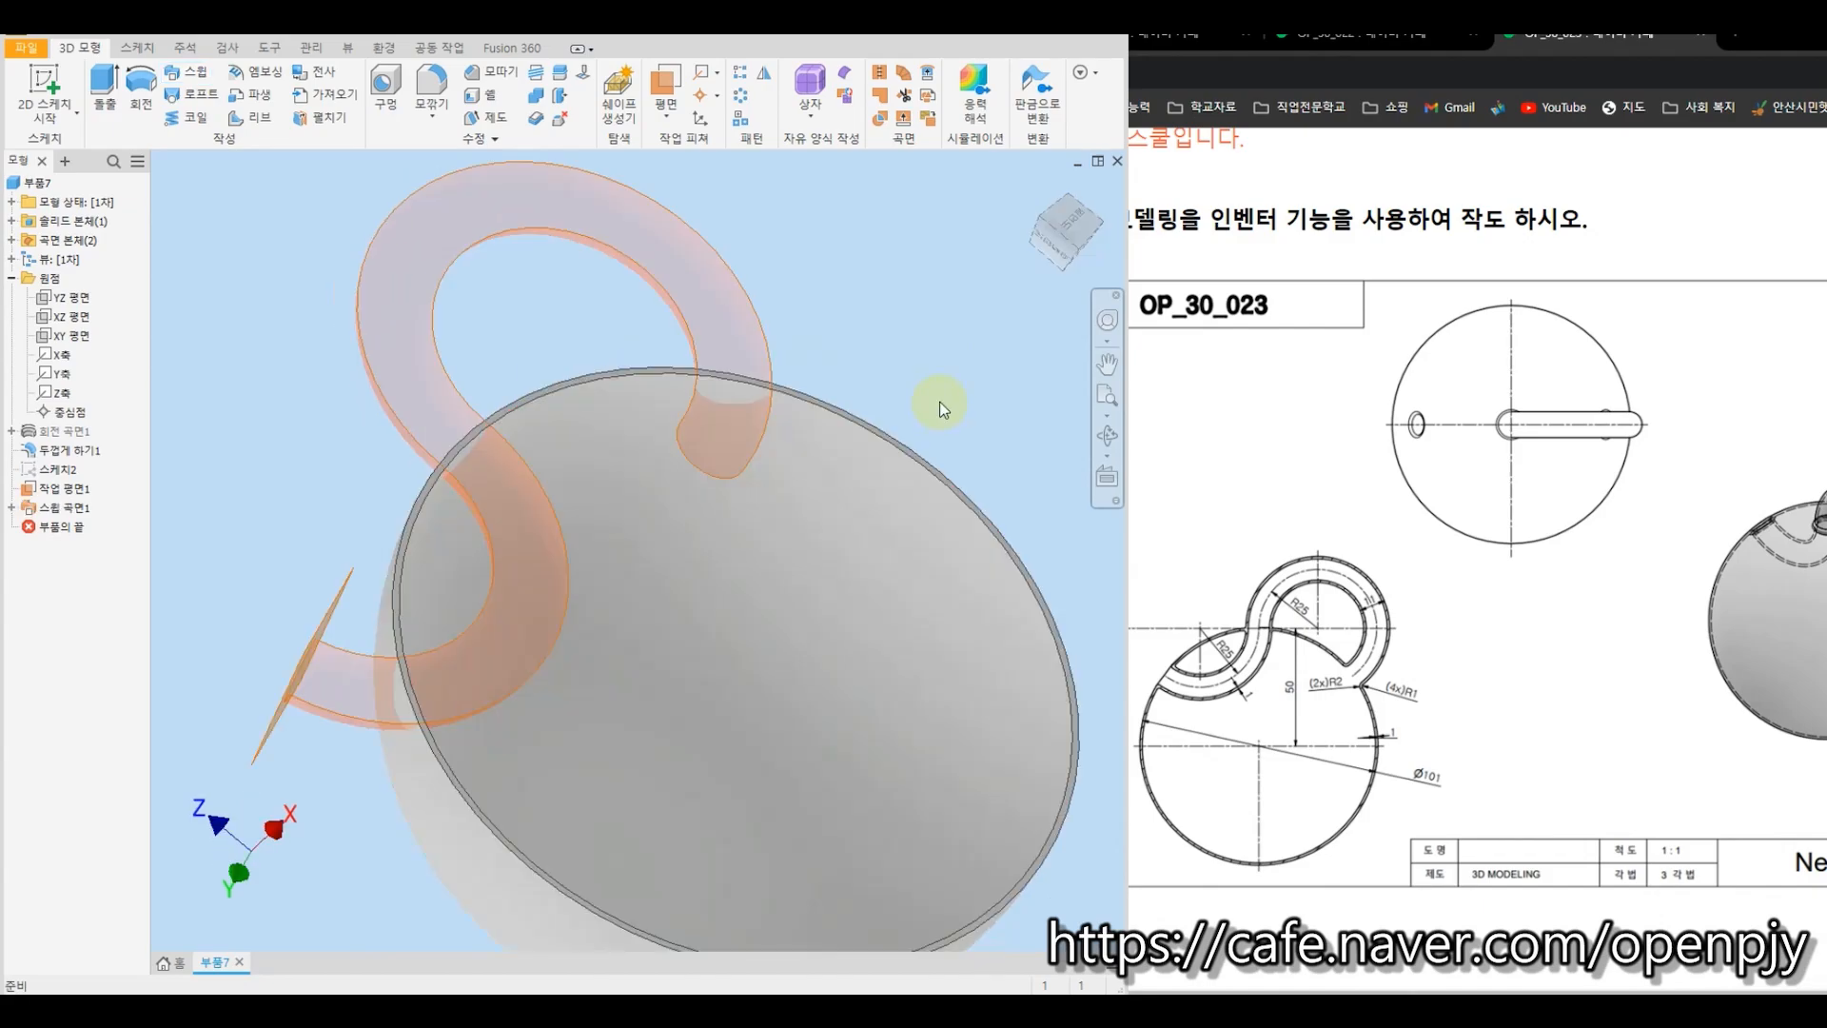
Thicken both faces of the swept handle surface by 1 mm, joining the result to the solid.
click(538, 124)
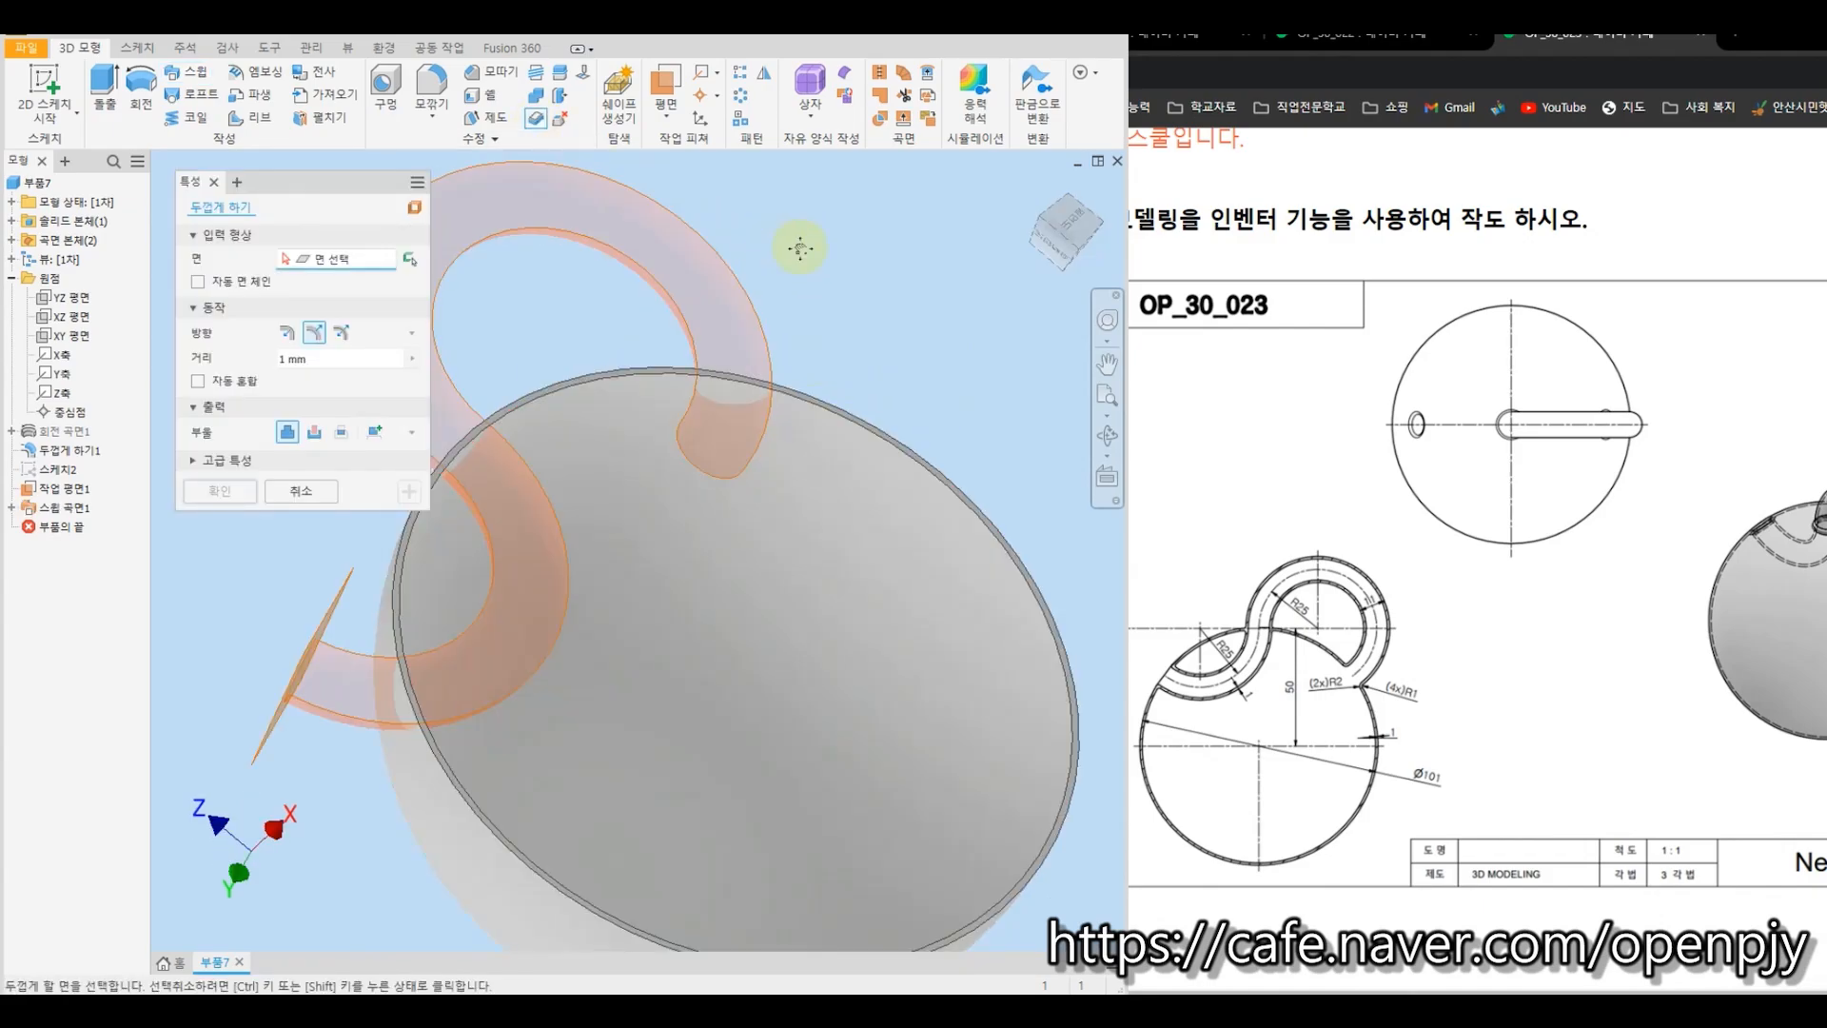
shift+middle_drag(796, 245, 693, 306)
click(676, 559)
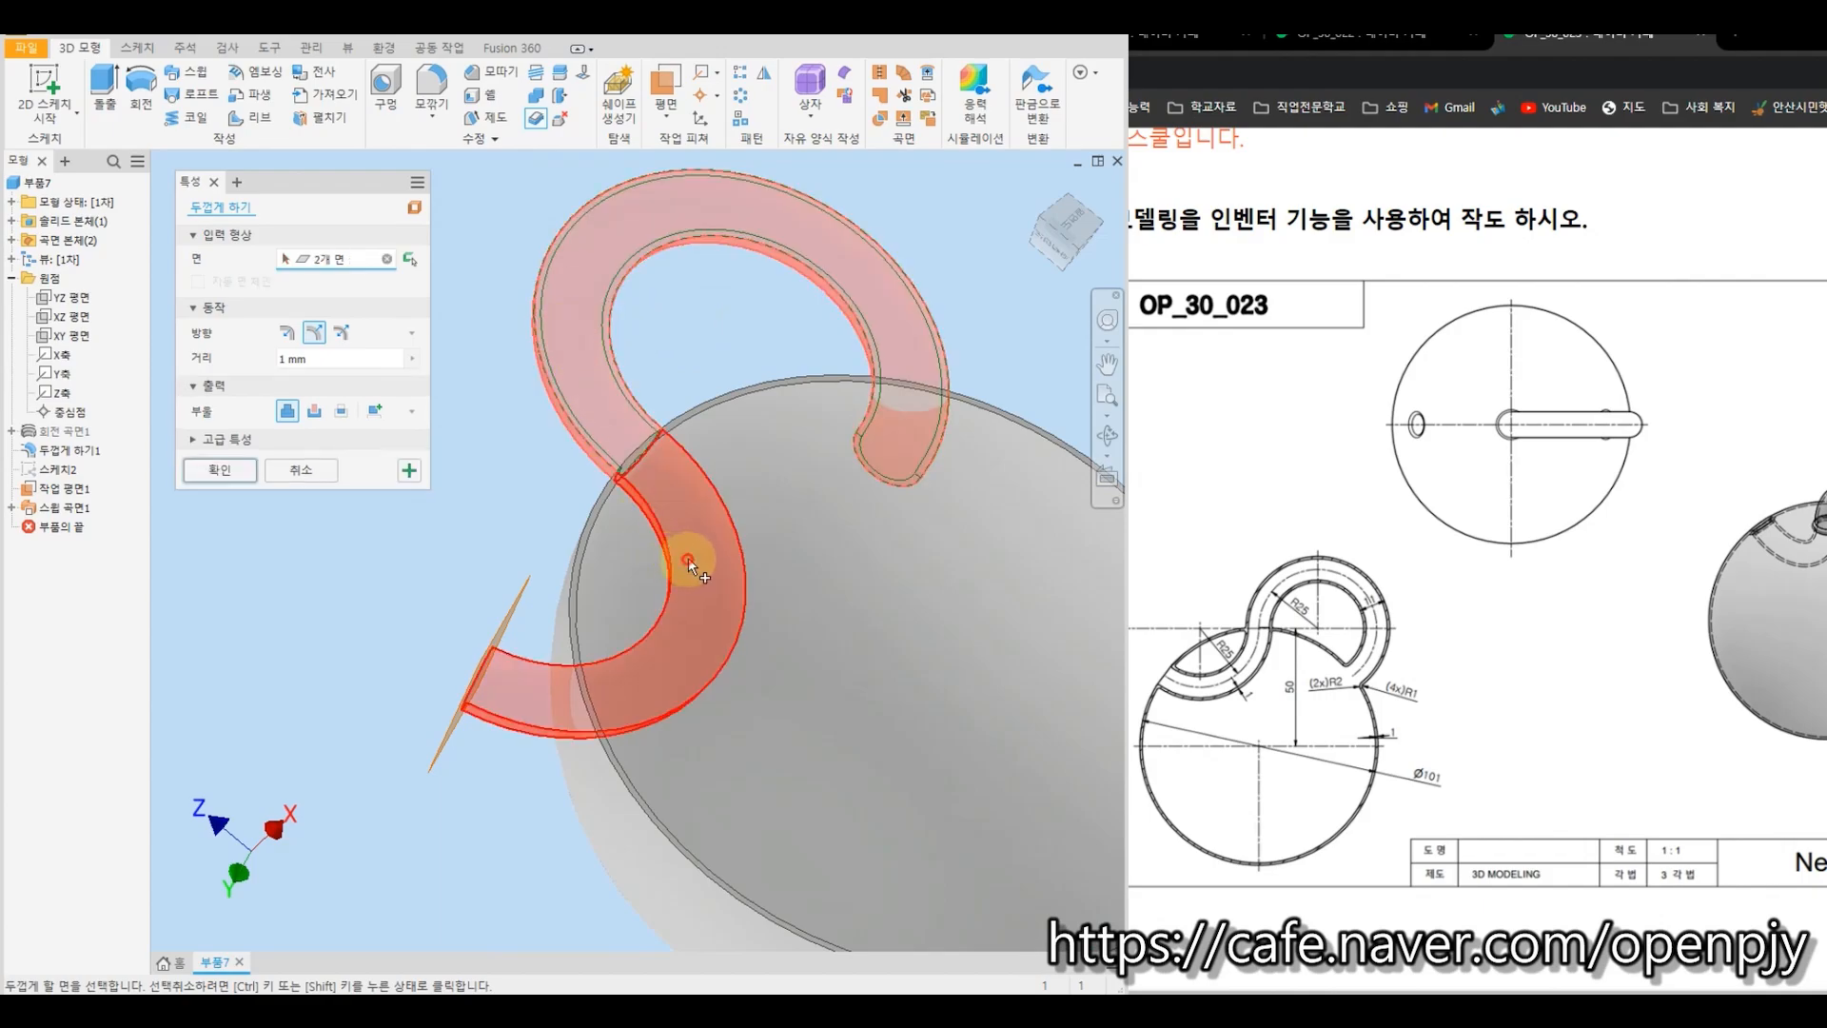
click(594, 451)
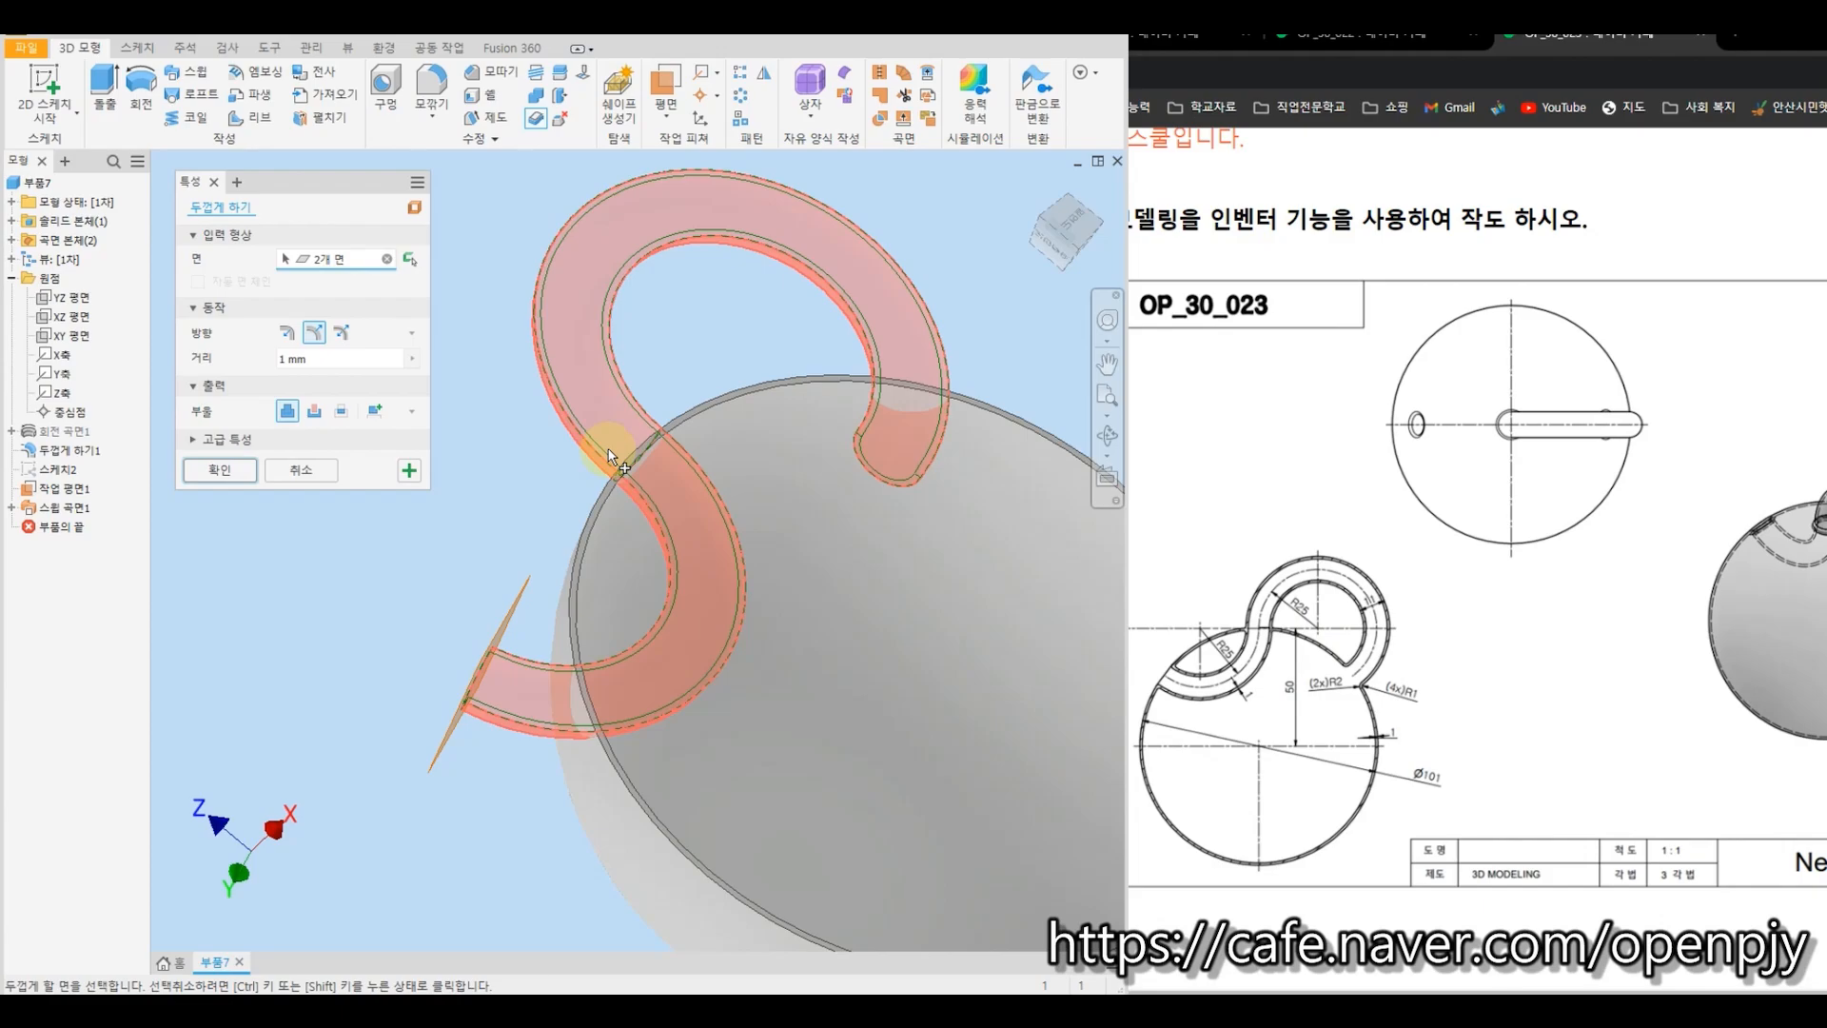
click(224, 472)
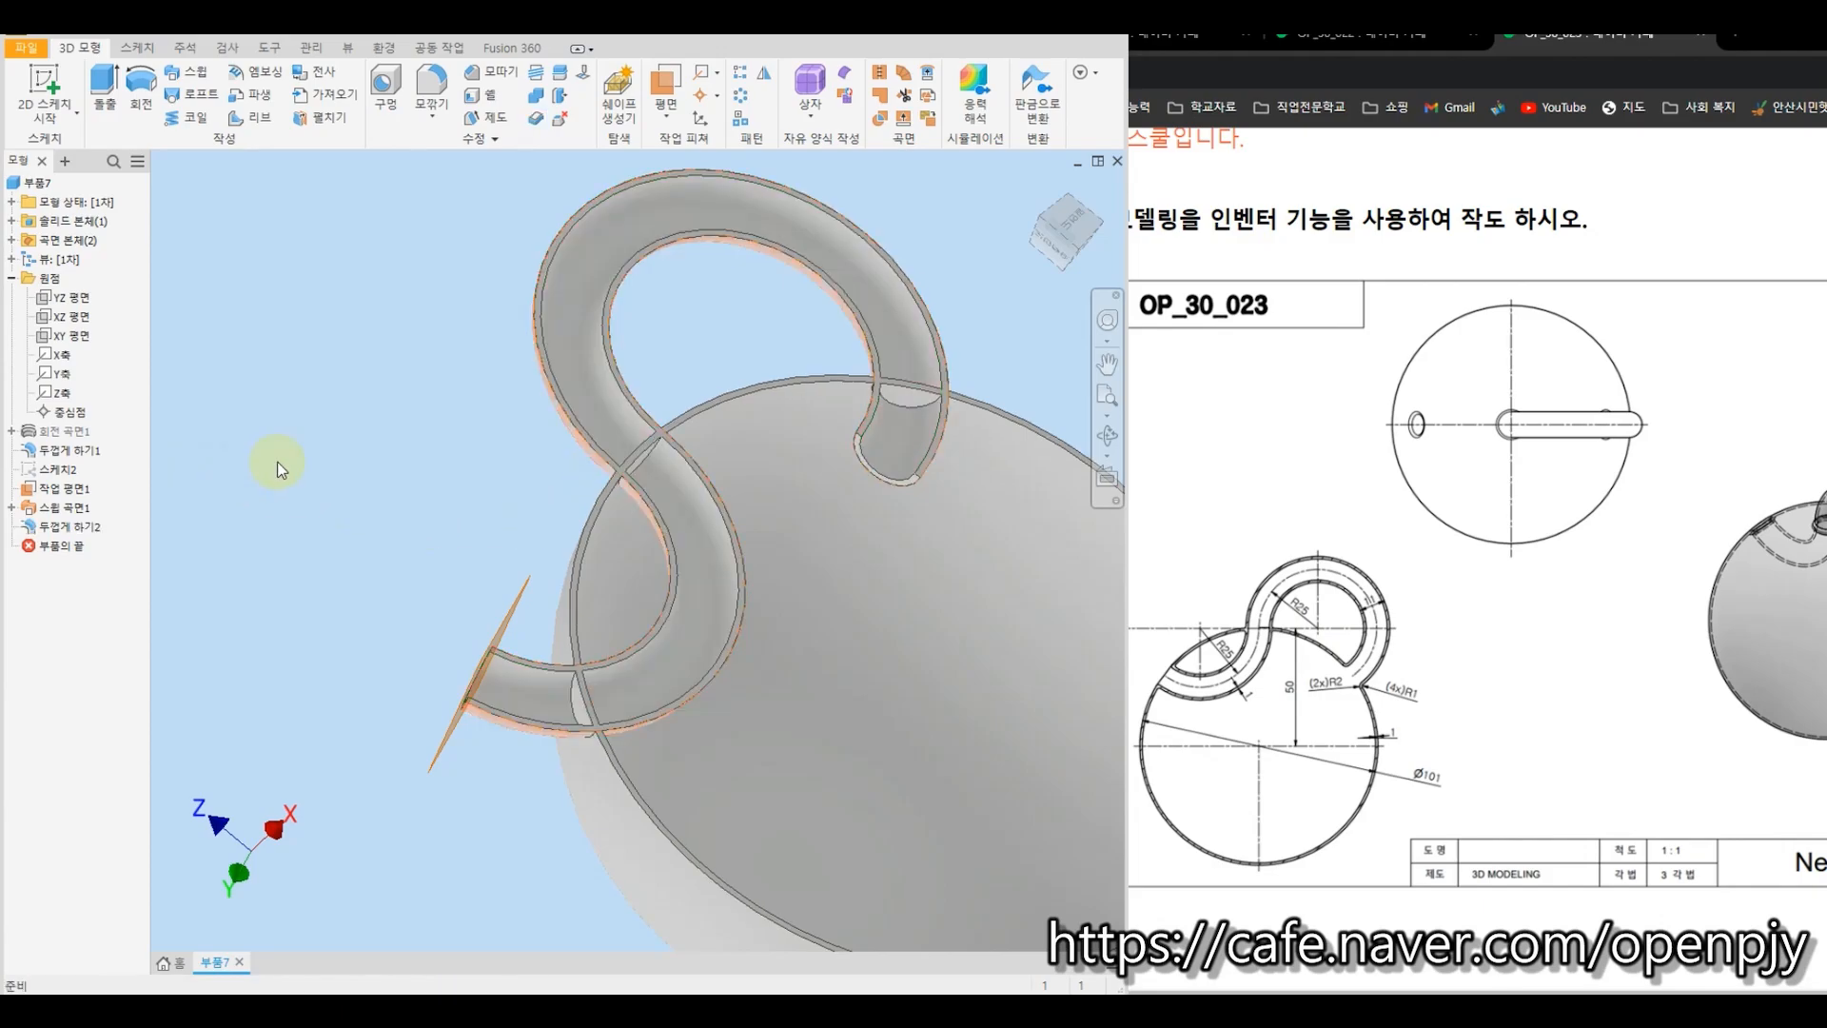
Hide the swept handle surface and the work plane at the handle's end.
shift+middle_drag(320, 420, 375, 417)
right_click(71, 506)
click(134, 727)
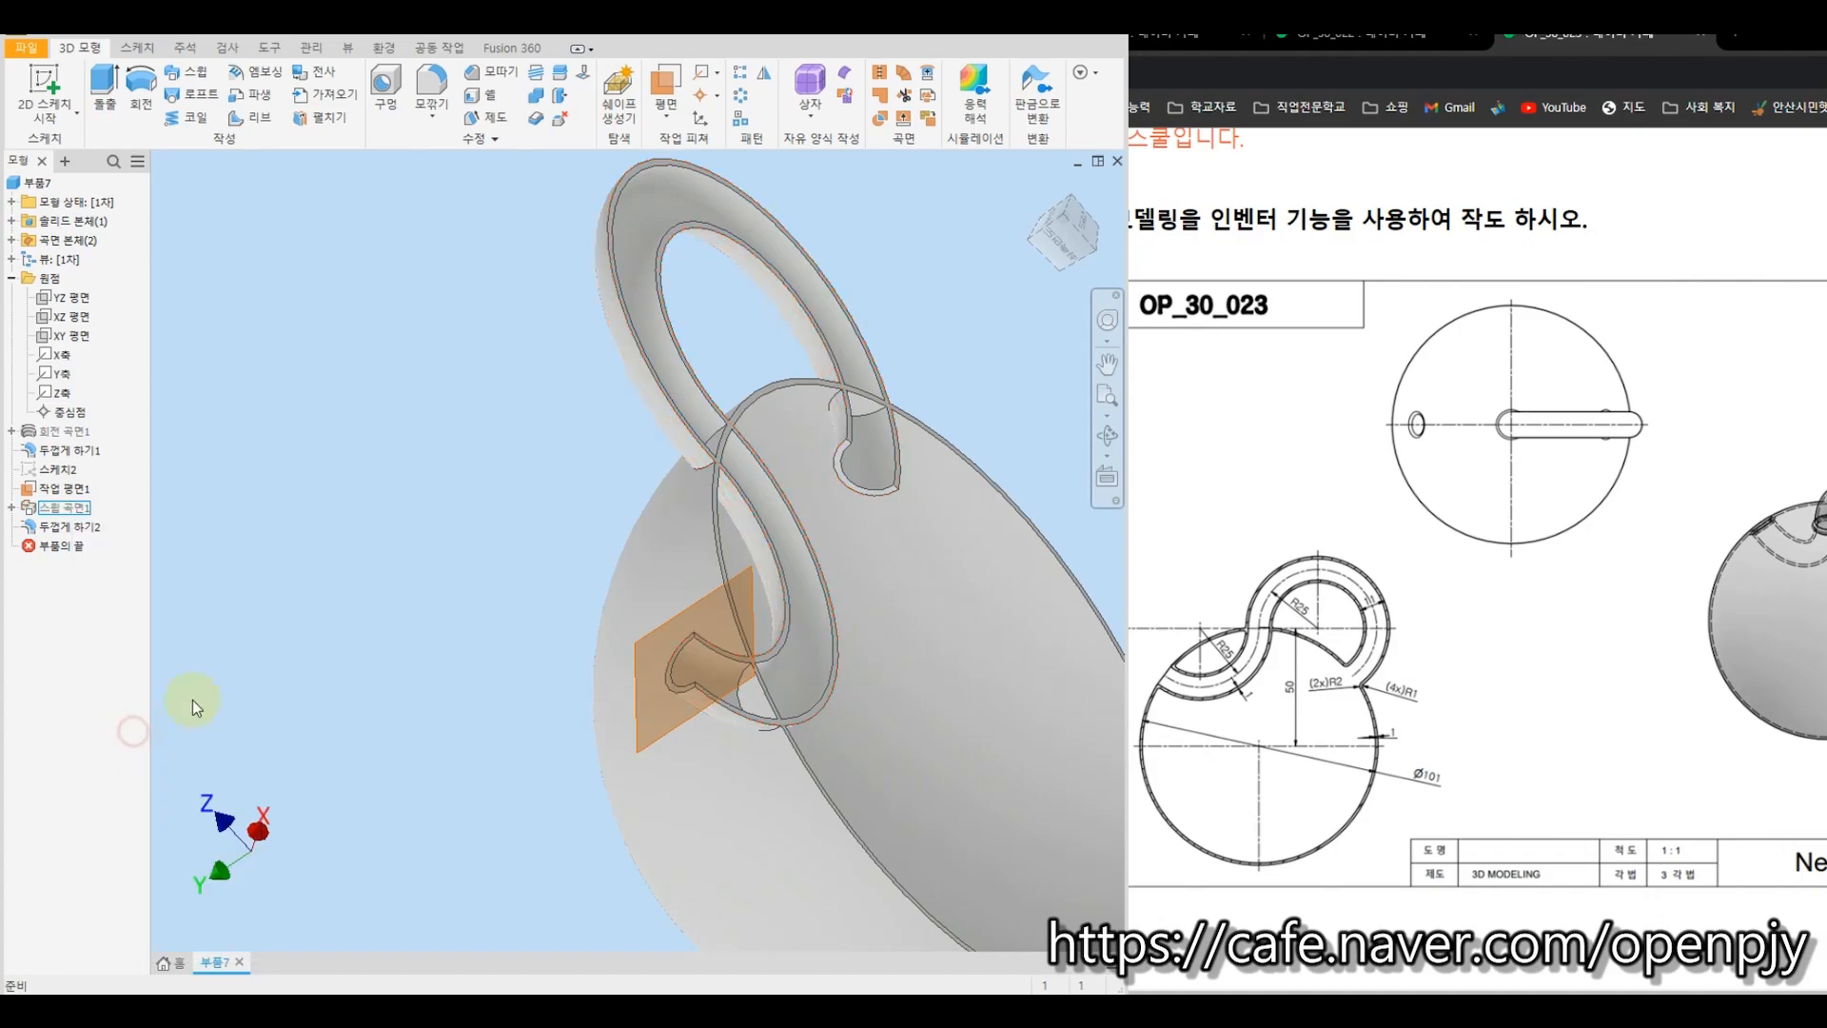
right_click(52, 496)
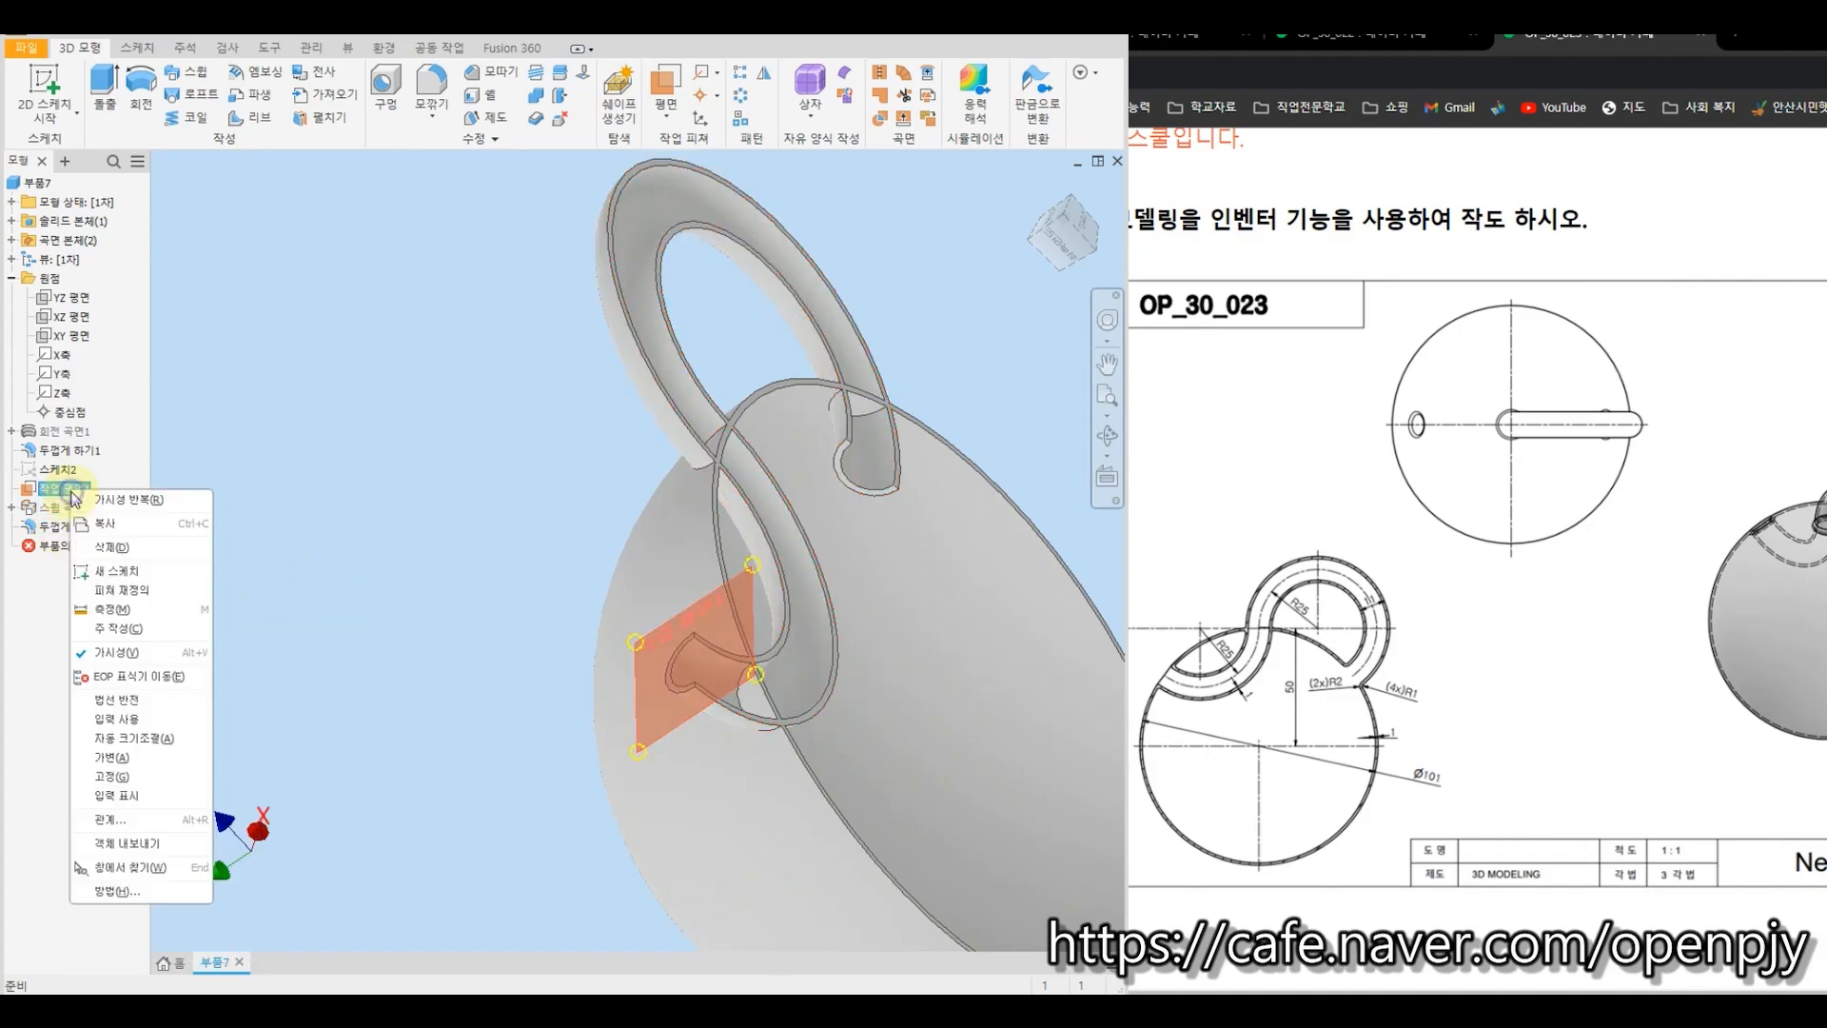
click(117, 654)
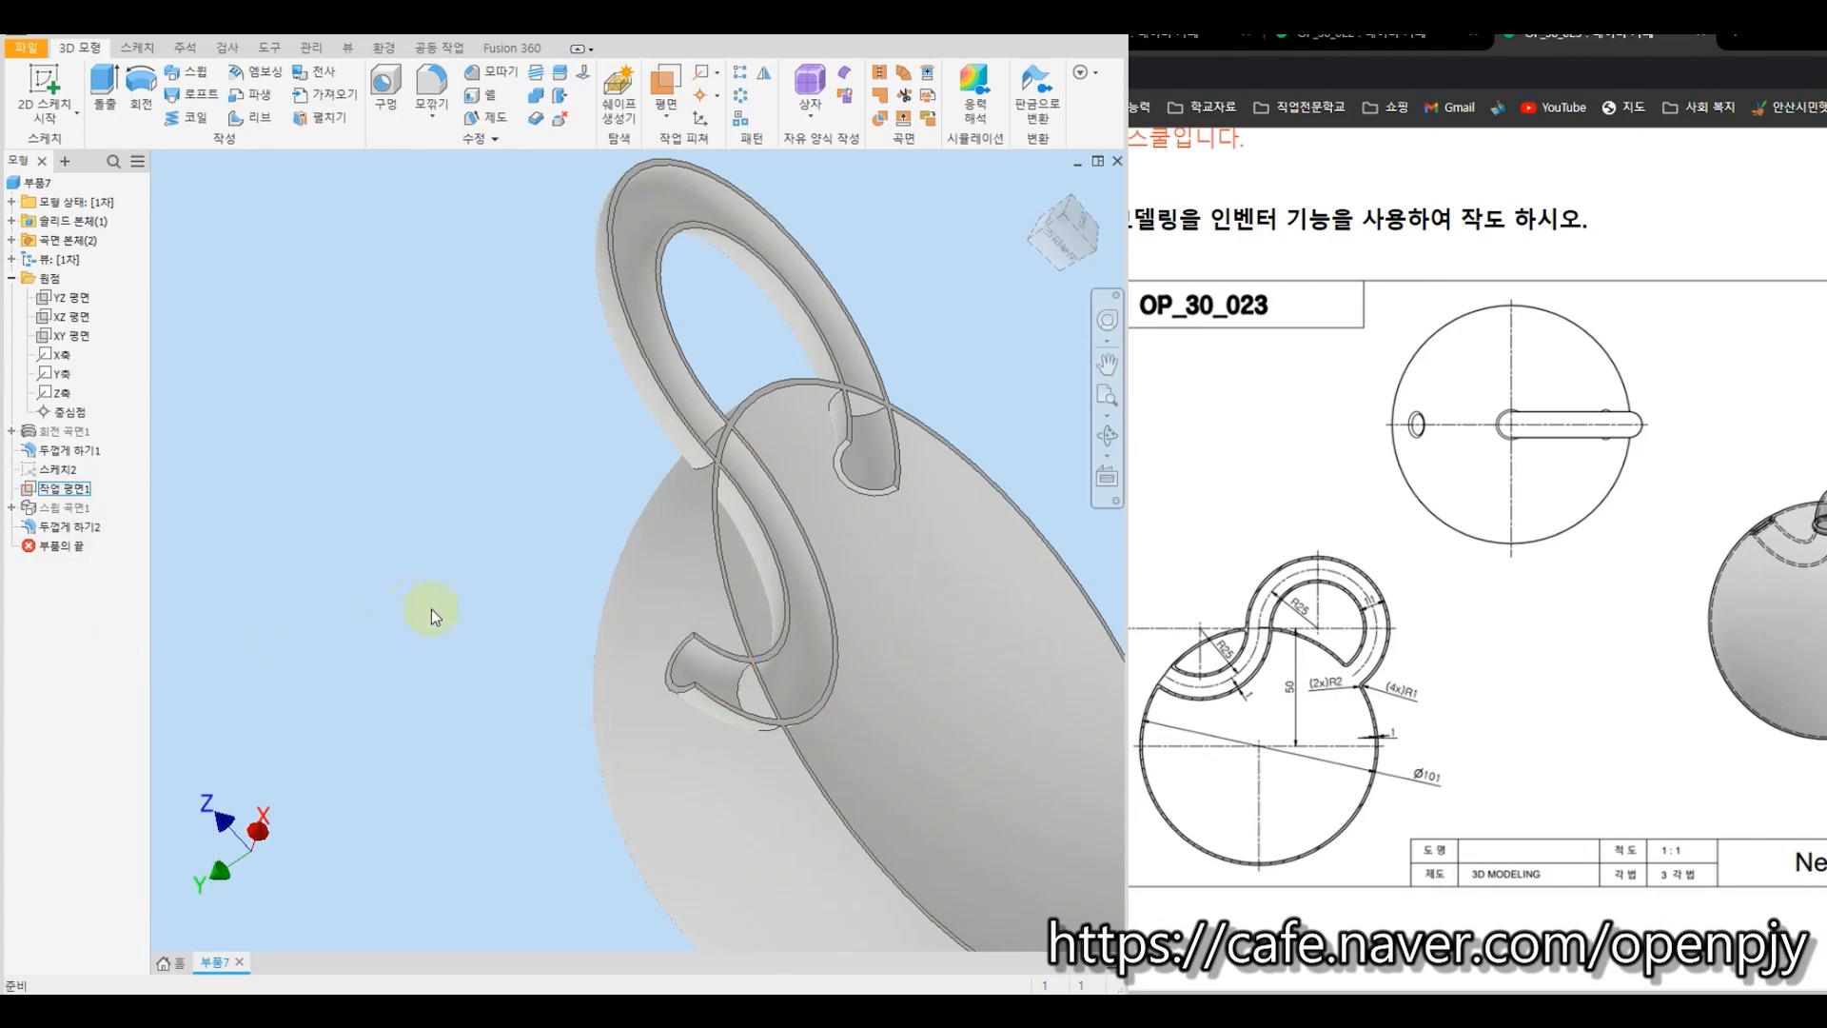
click(537, 98)
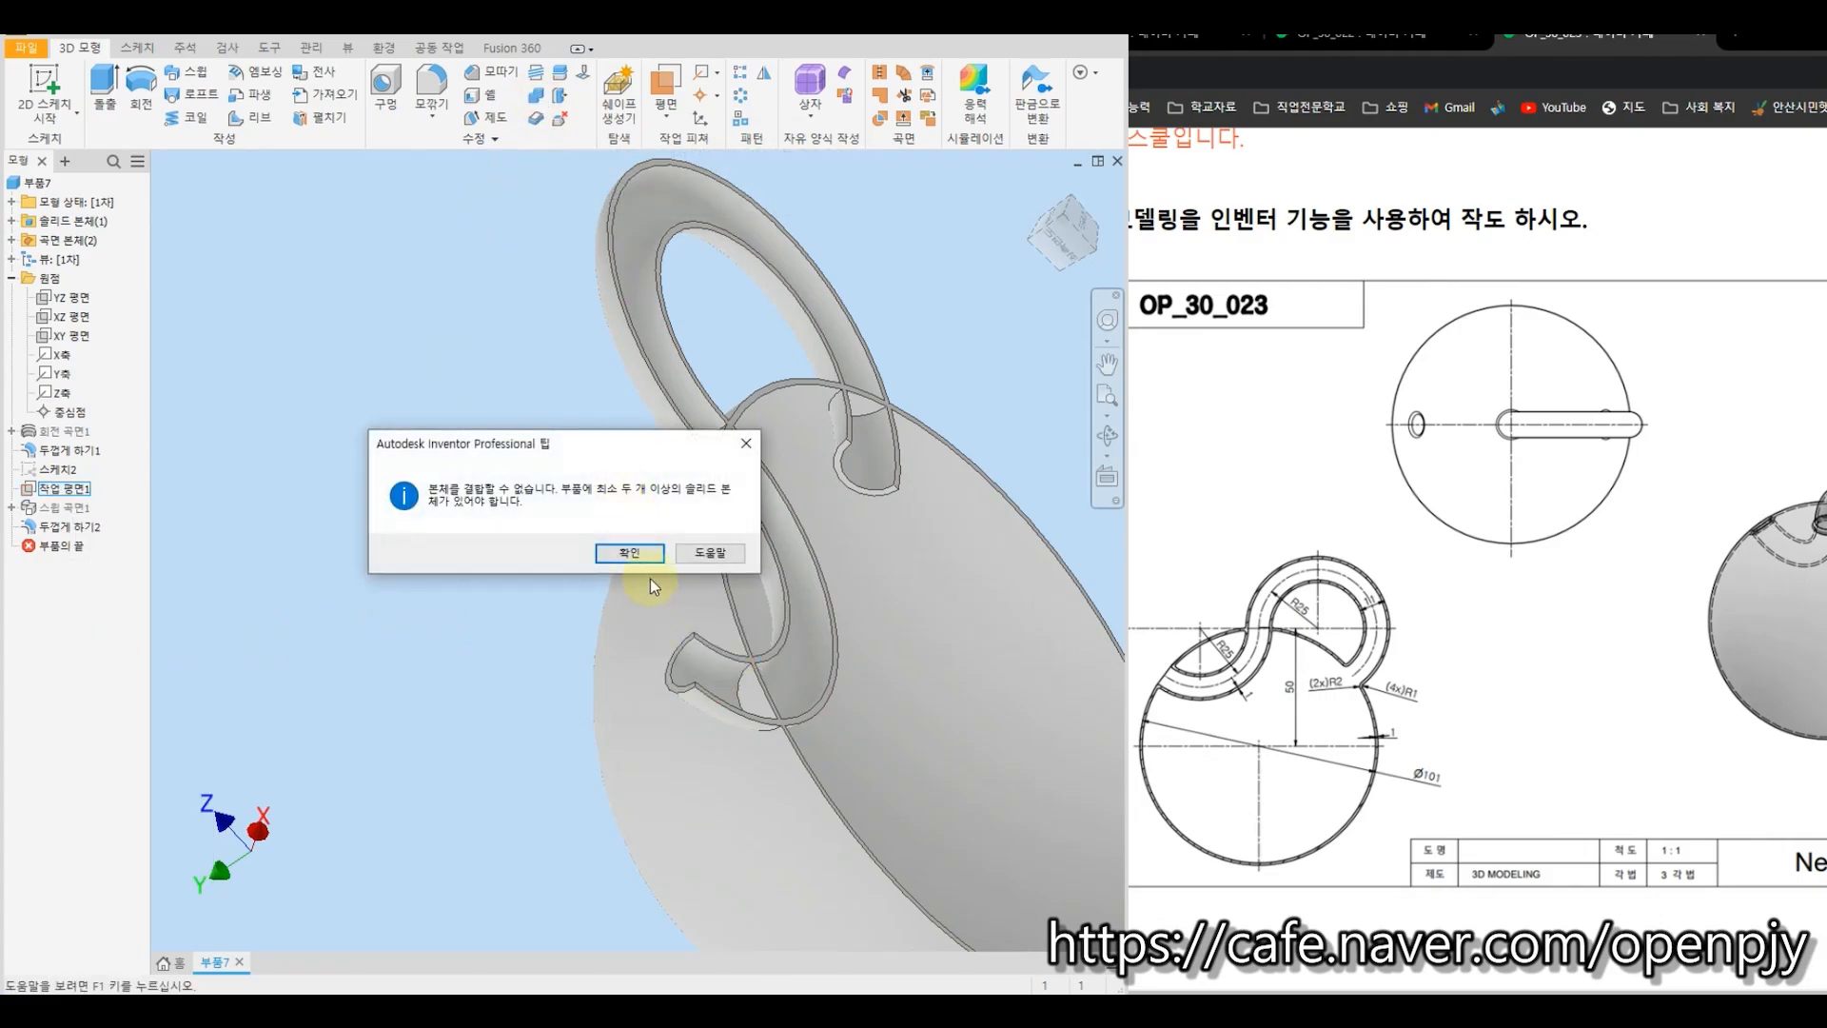
click(643, 554)
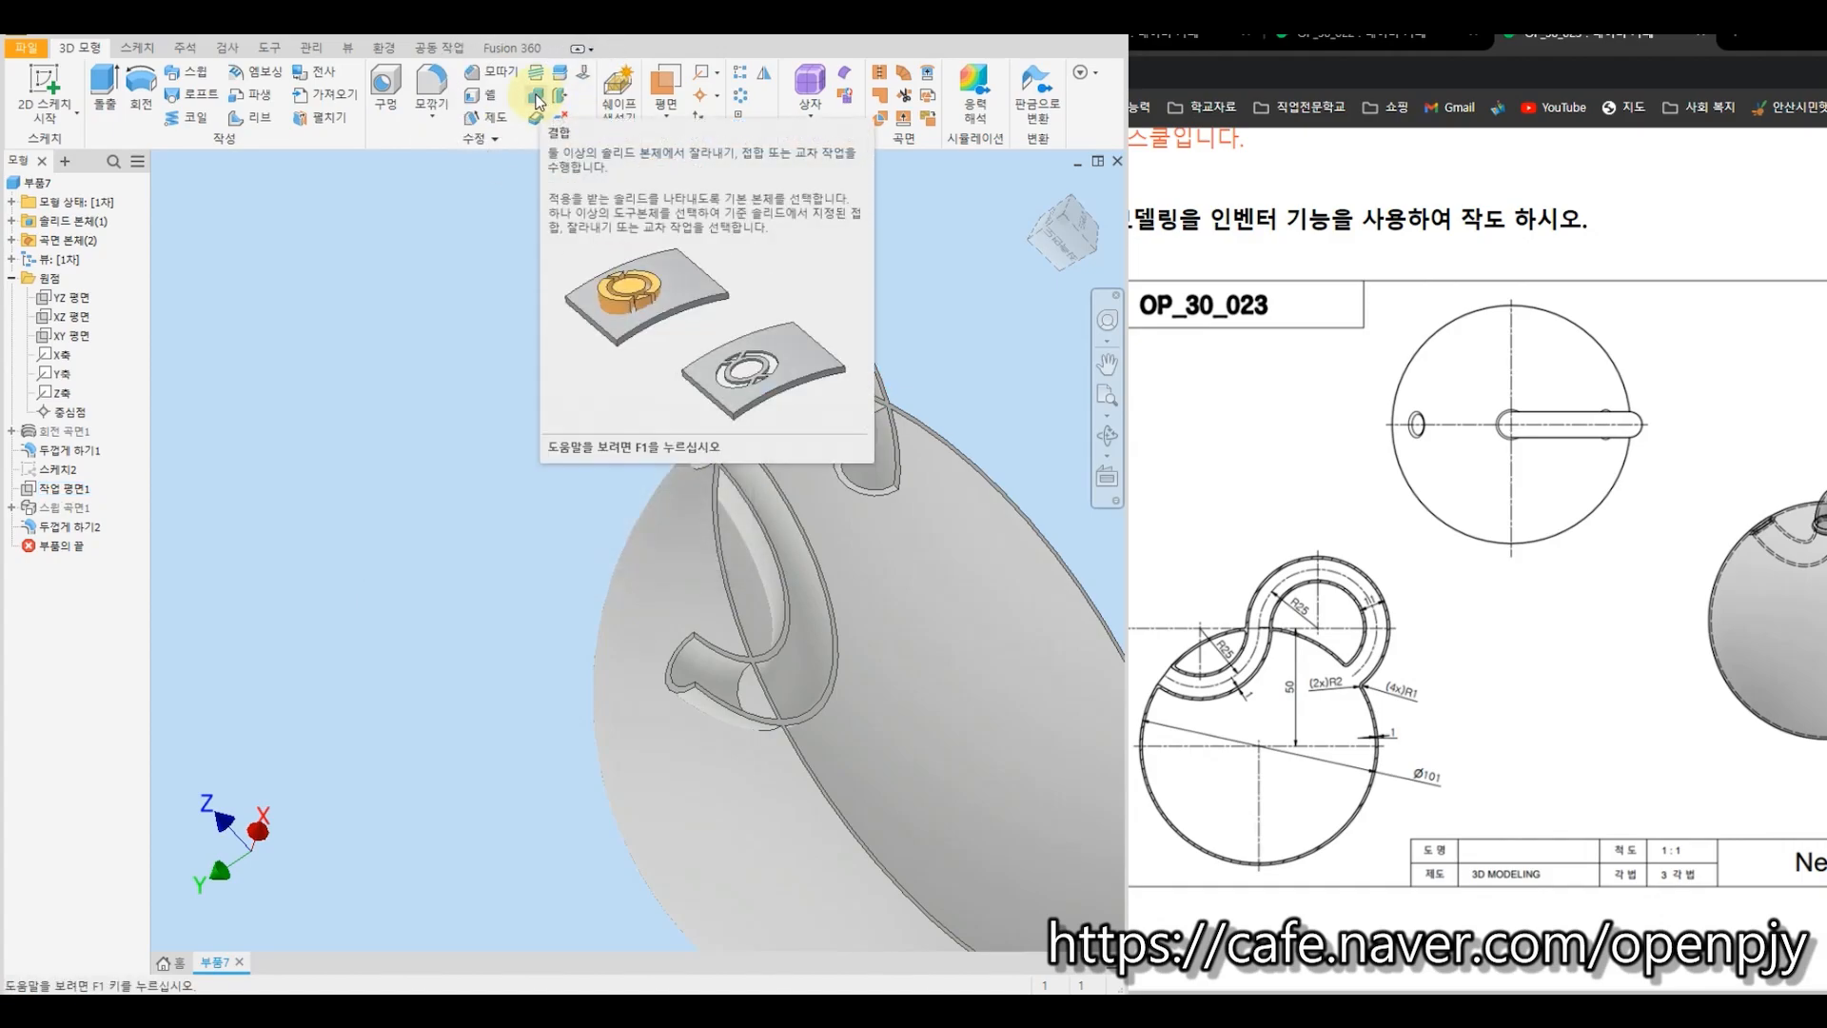
click(1030, 187)
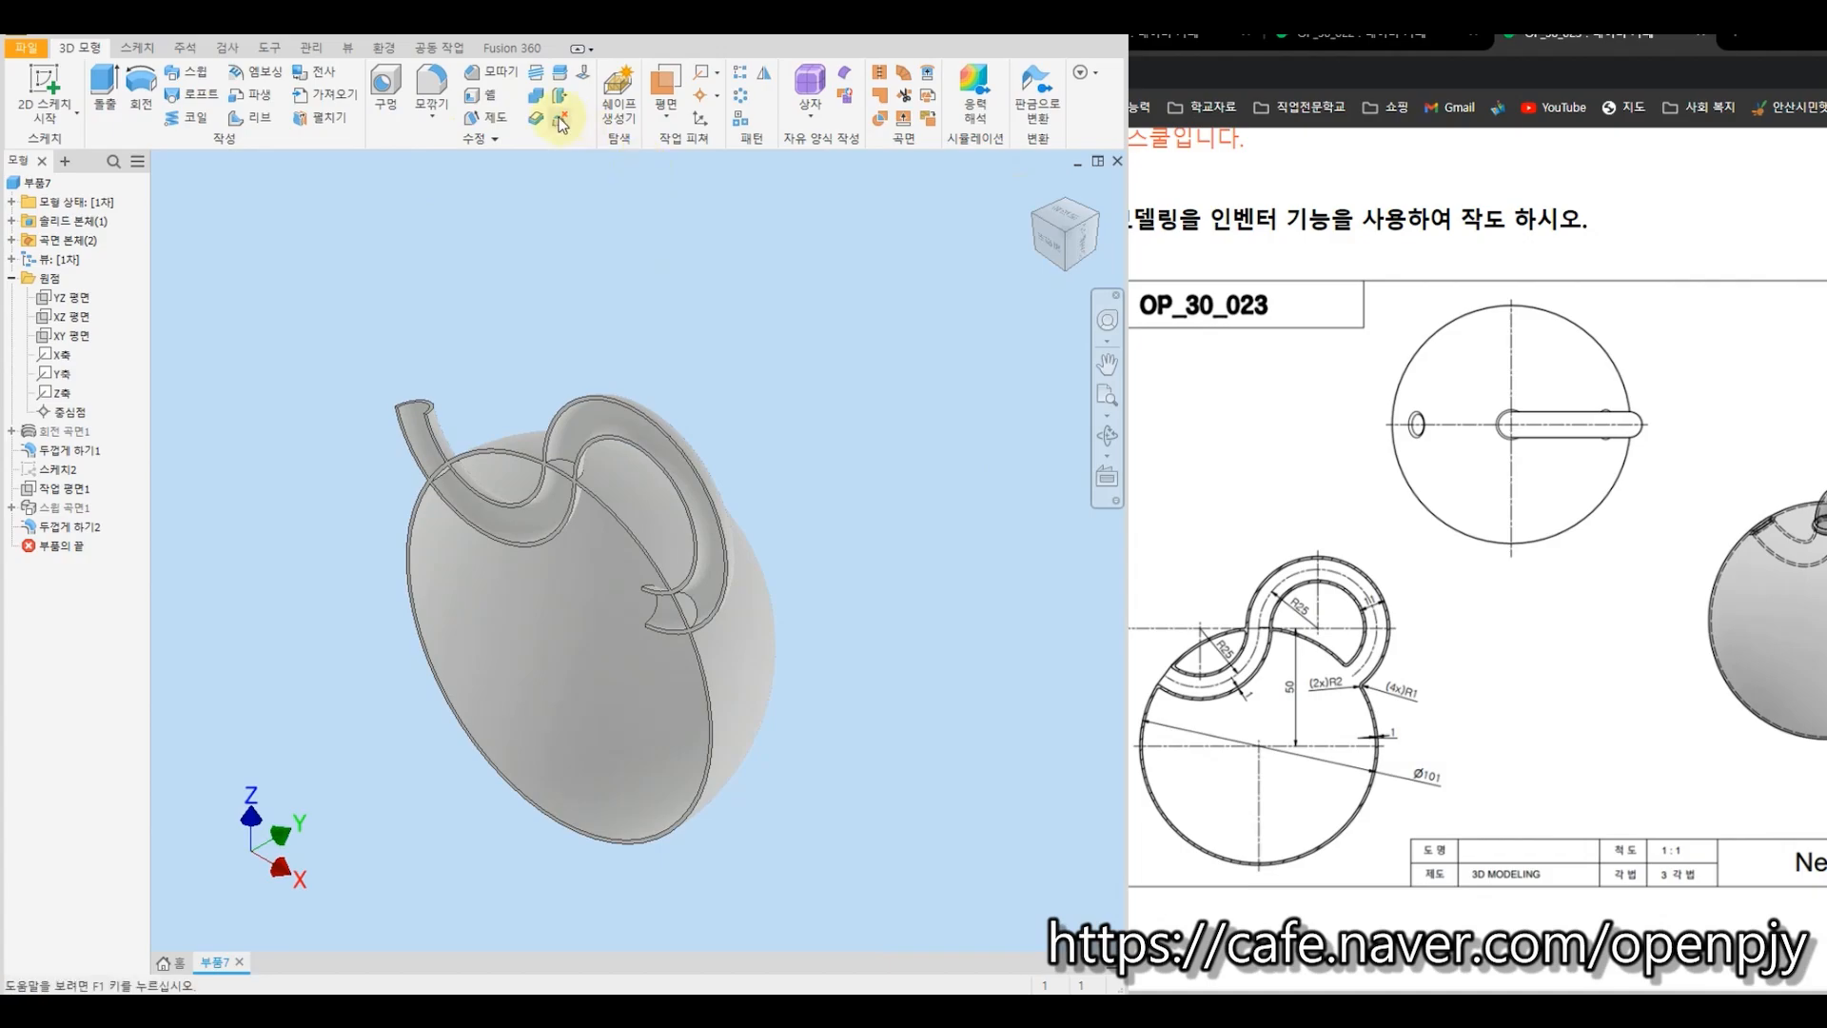
Delete the six sphere wall faces that block the handle tube at its crossings with the sphere, healing the remaining faces.
click(558, 117)
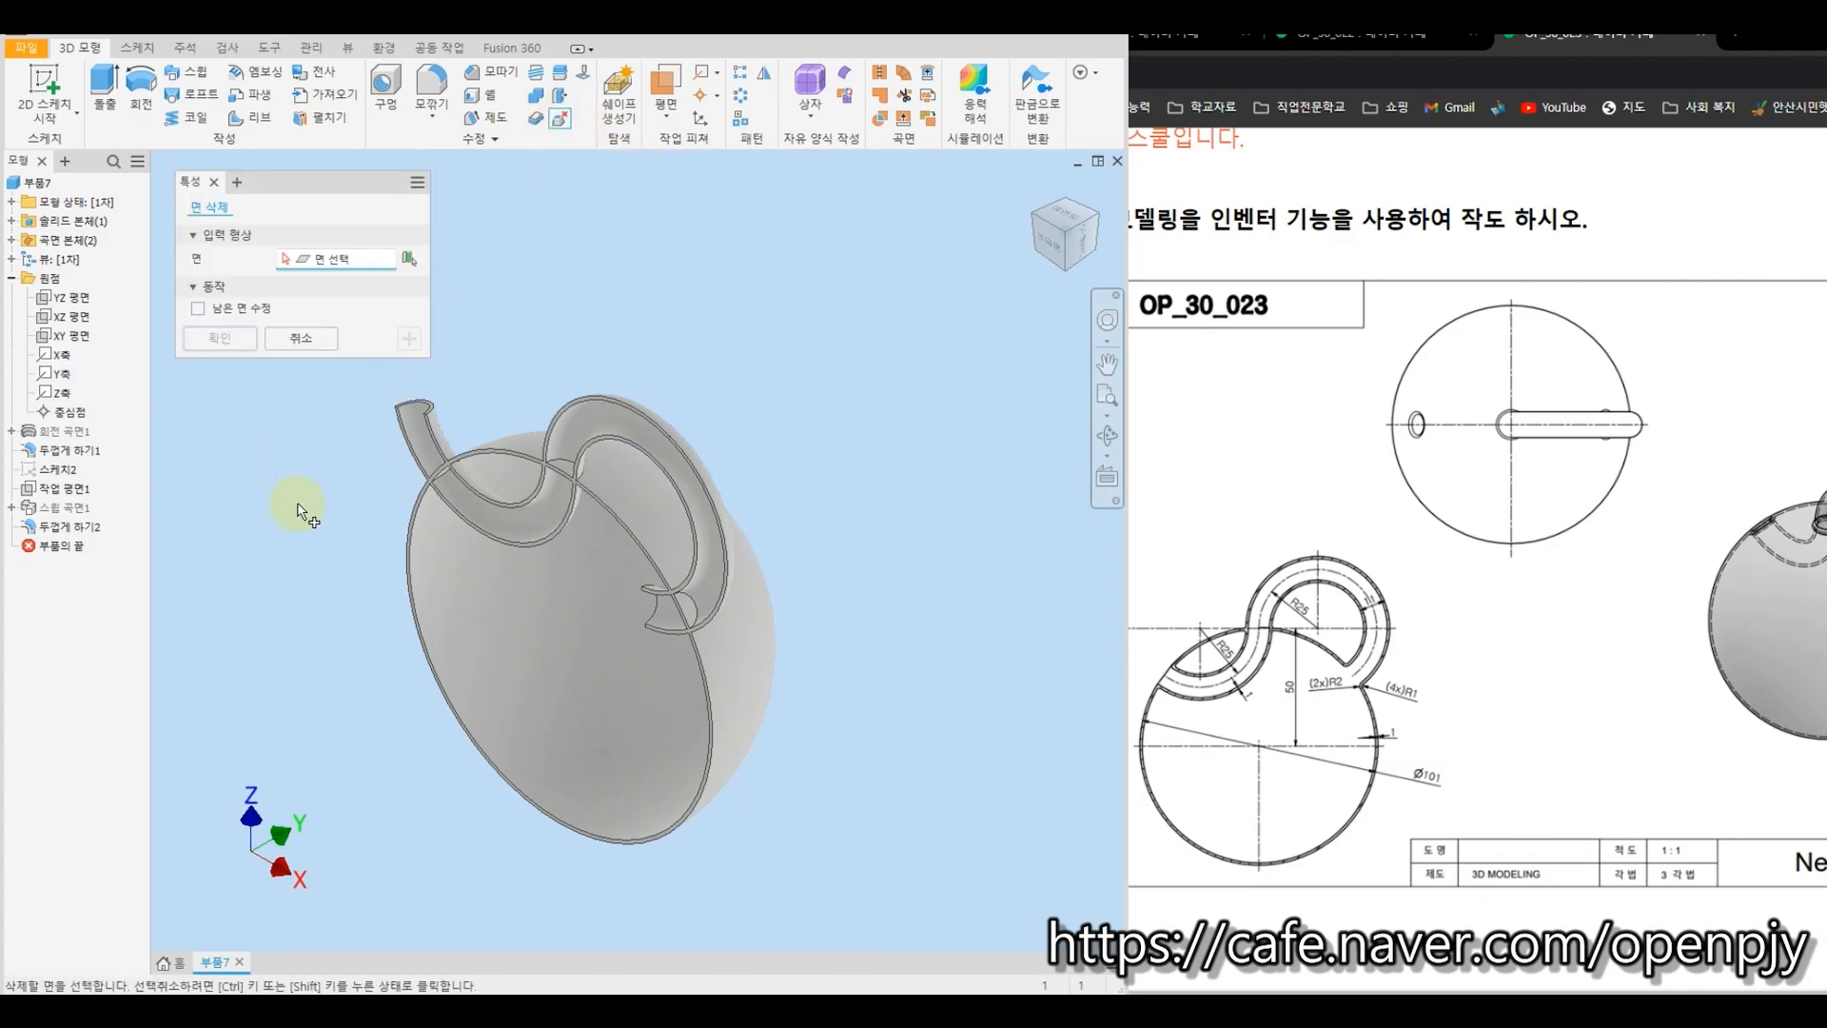
middle_drag(381, 493, 592, 514)
scroll(568, 575, up, 6)
click(573, 562)
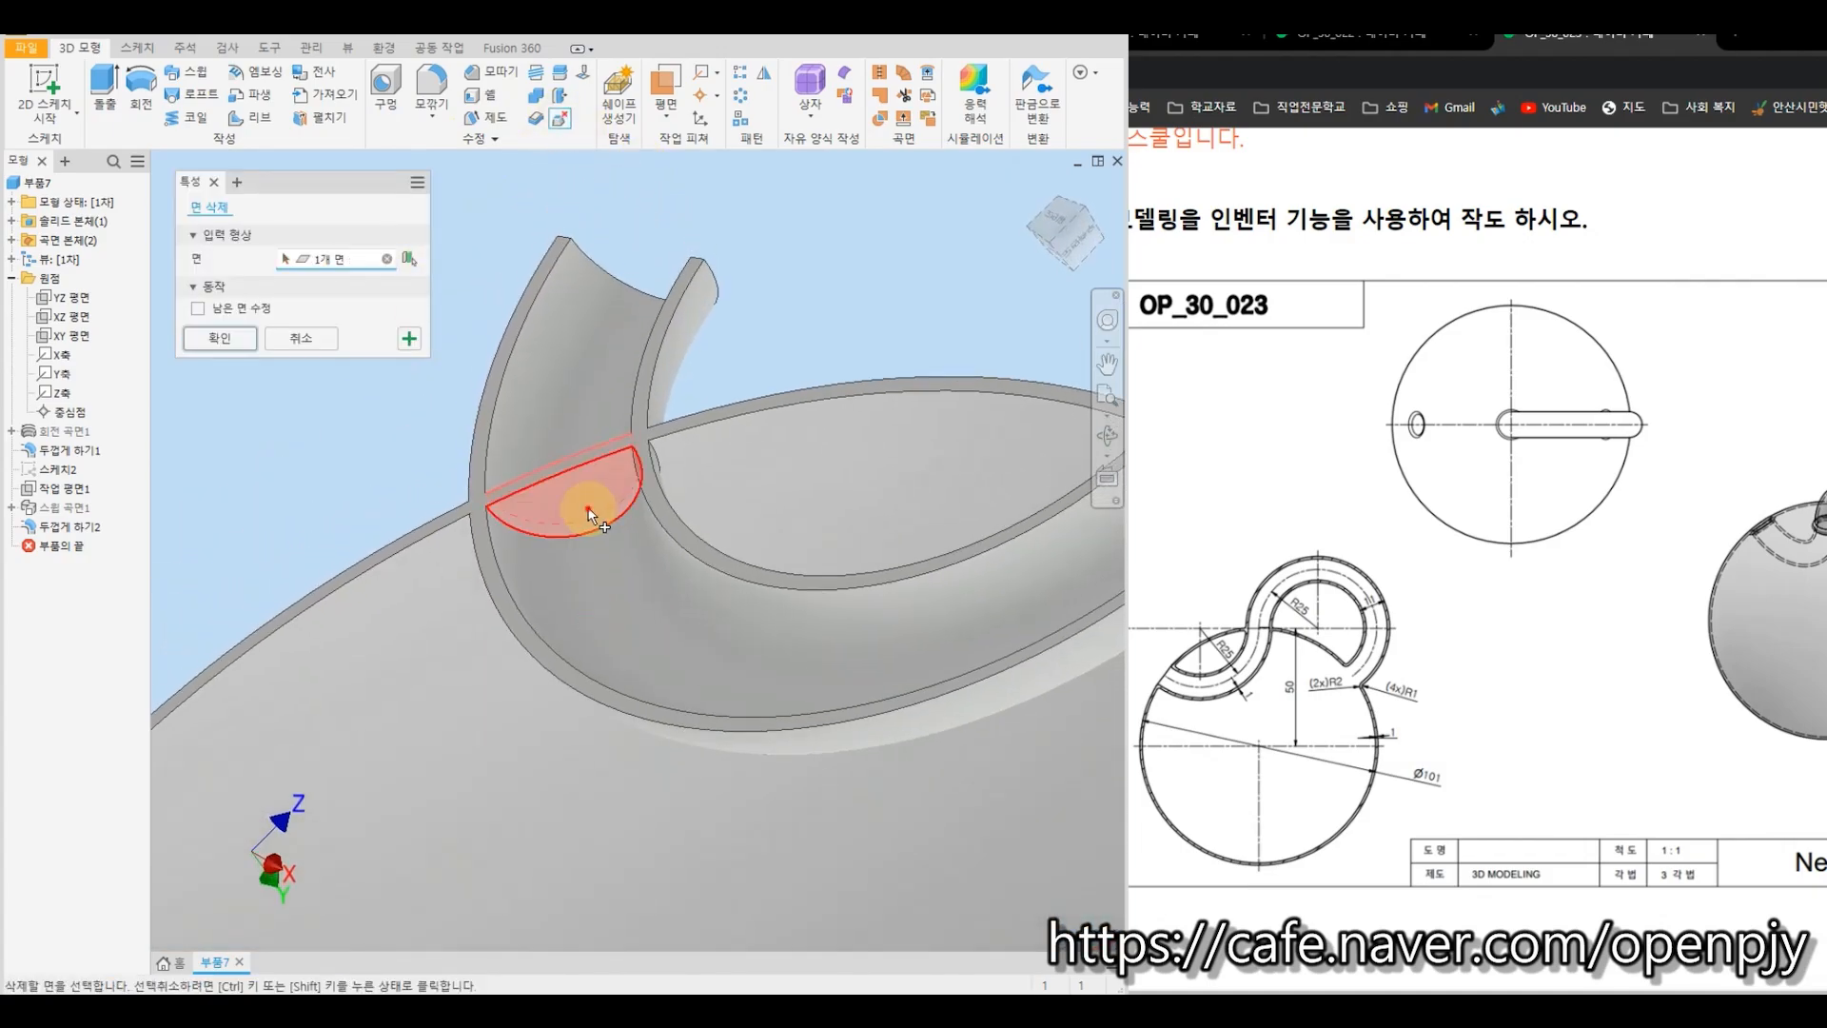
click(588, 515)
scroll(588, 515, down, 5)
scroll(703, 505, up, 6)
click(712, 505)
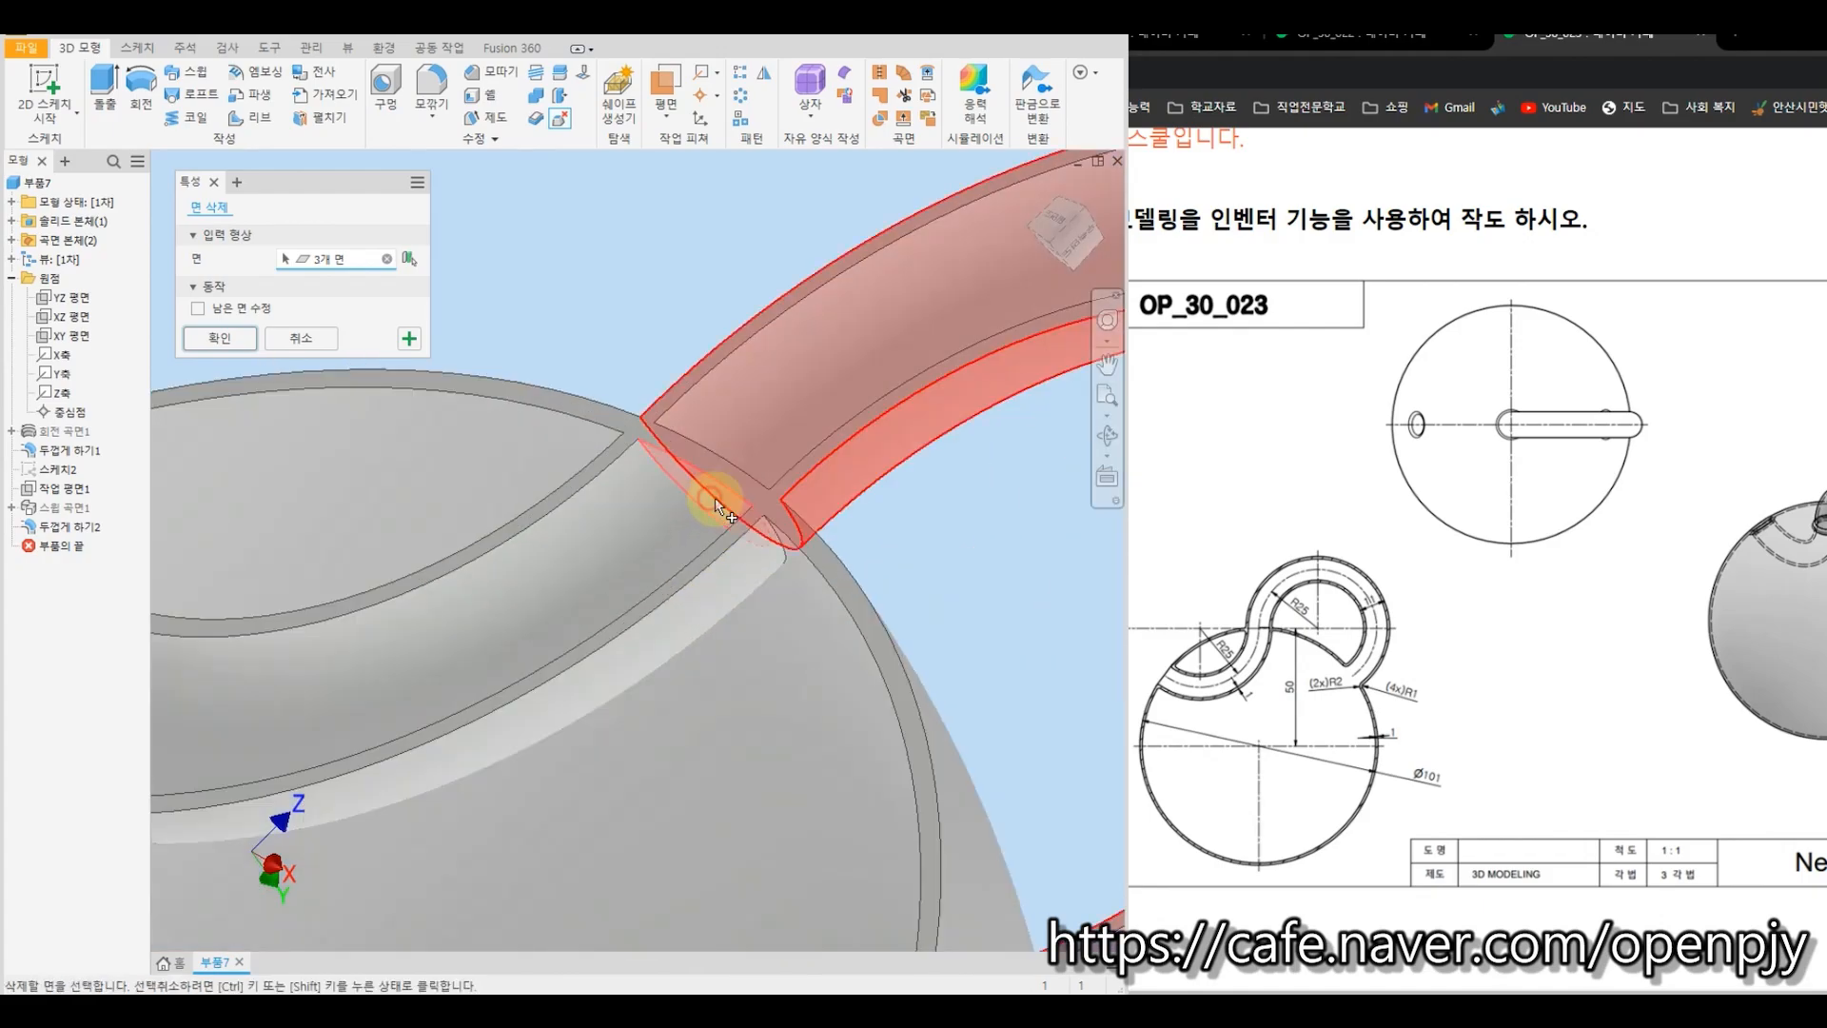
scroll(719, 507, down, 5)
scroll(815, 742, up, 6)
click(835, 709)
shift+middle_drag(835, 709, 884, 720)
click(759, 666)
scroll(776, 667, down, 5)
middle_drag(765, 430, 676, 514)
shift+middle_drag(676, 514, 1007, 471)
scroll(503, 607, up, 5)
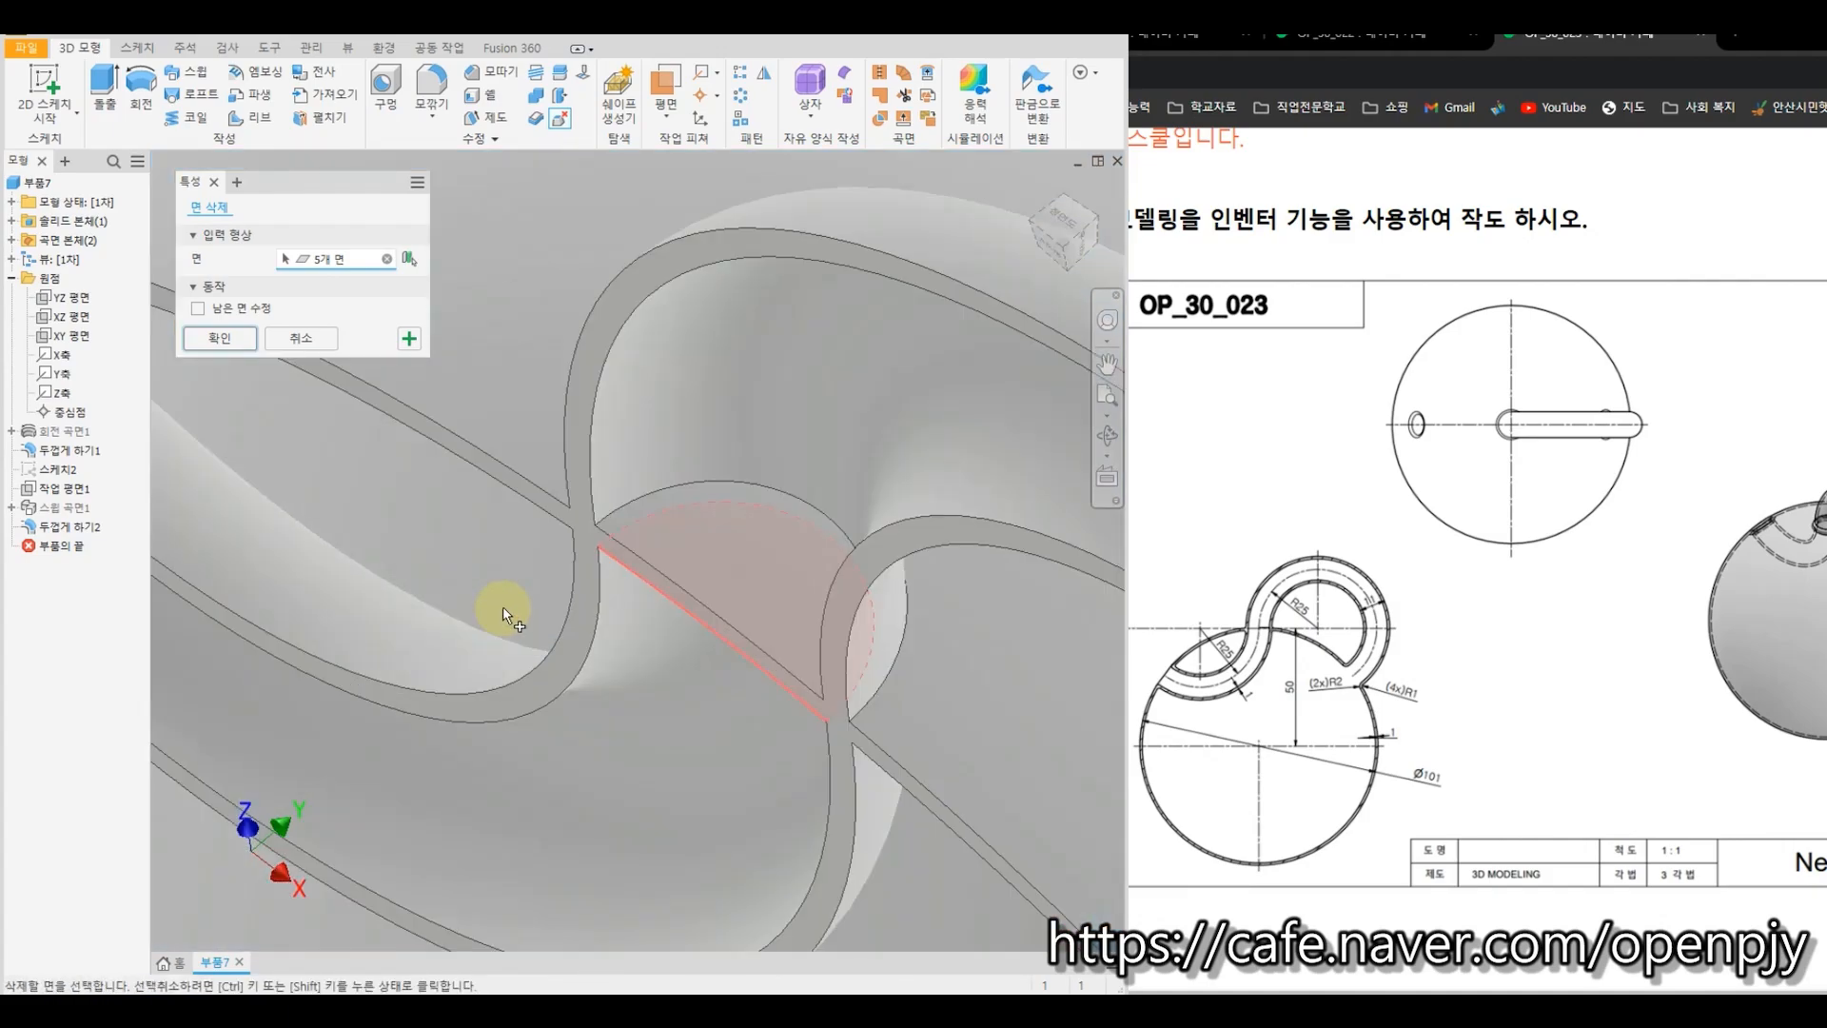
click(699, 547)
scroll(698, 549, down, 5)
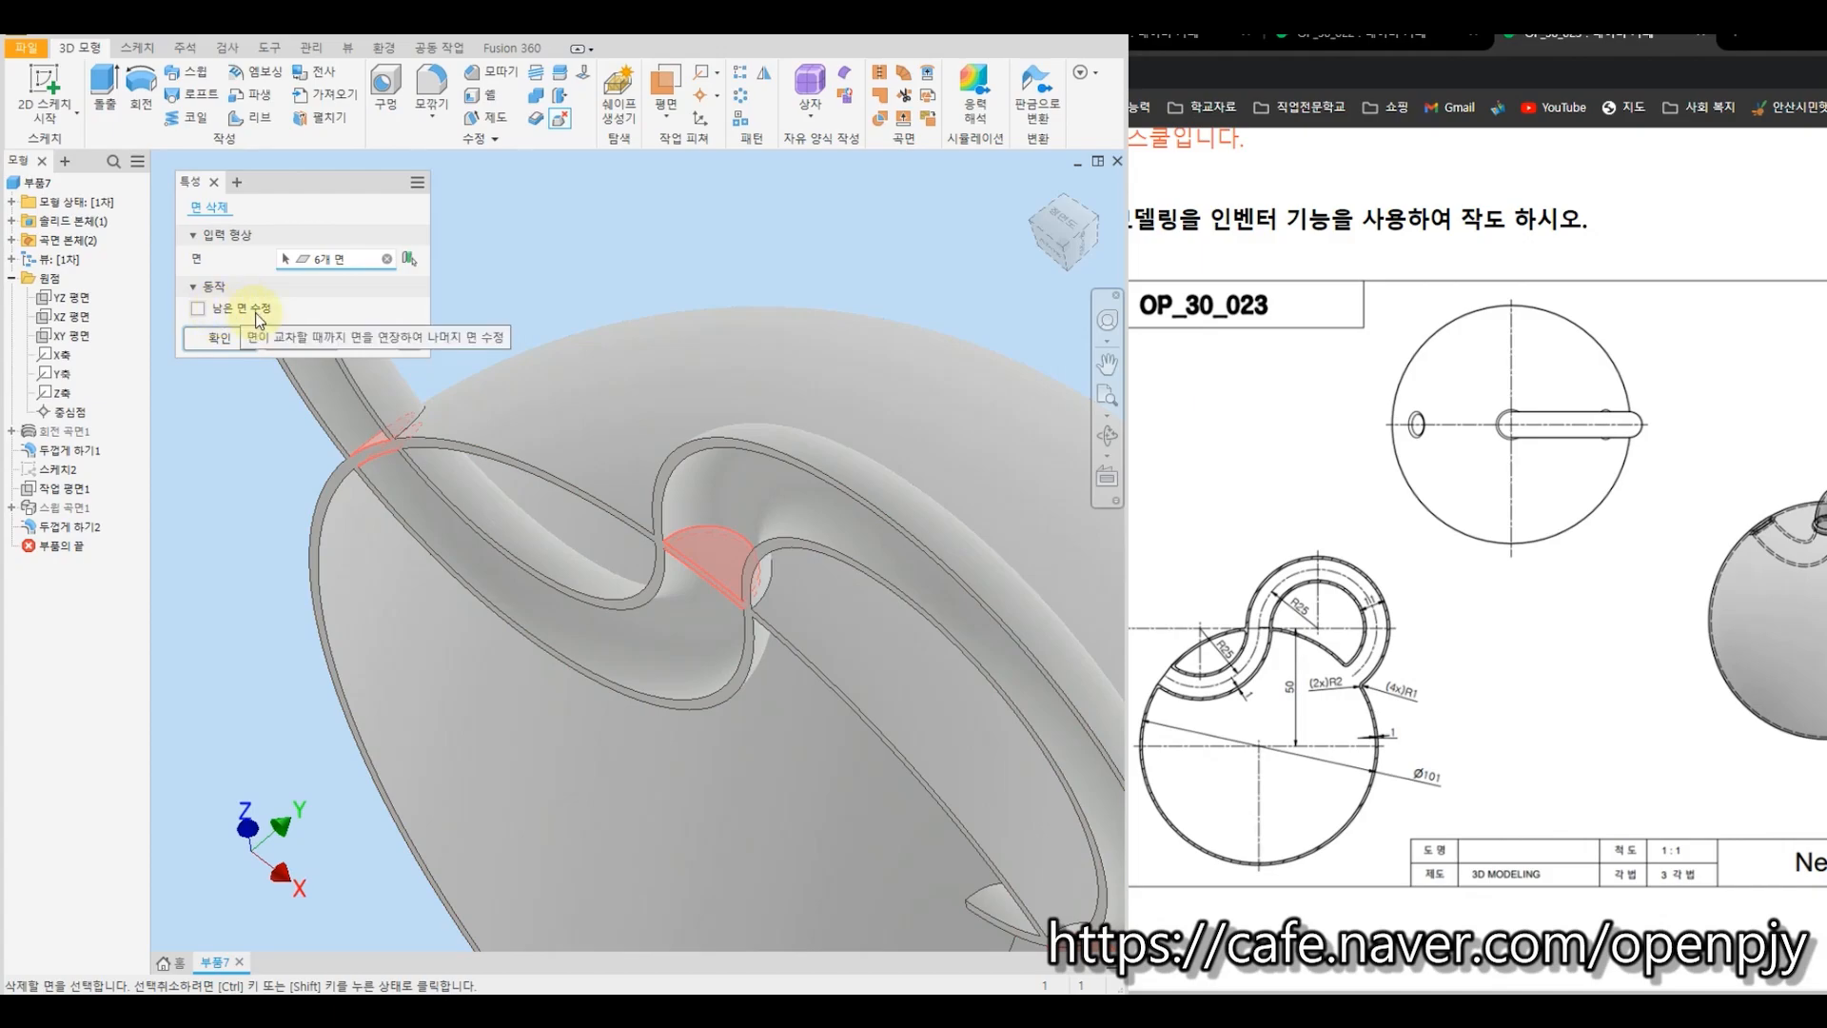
click(197, 310)
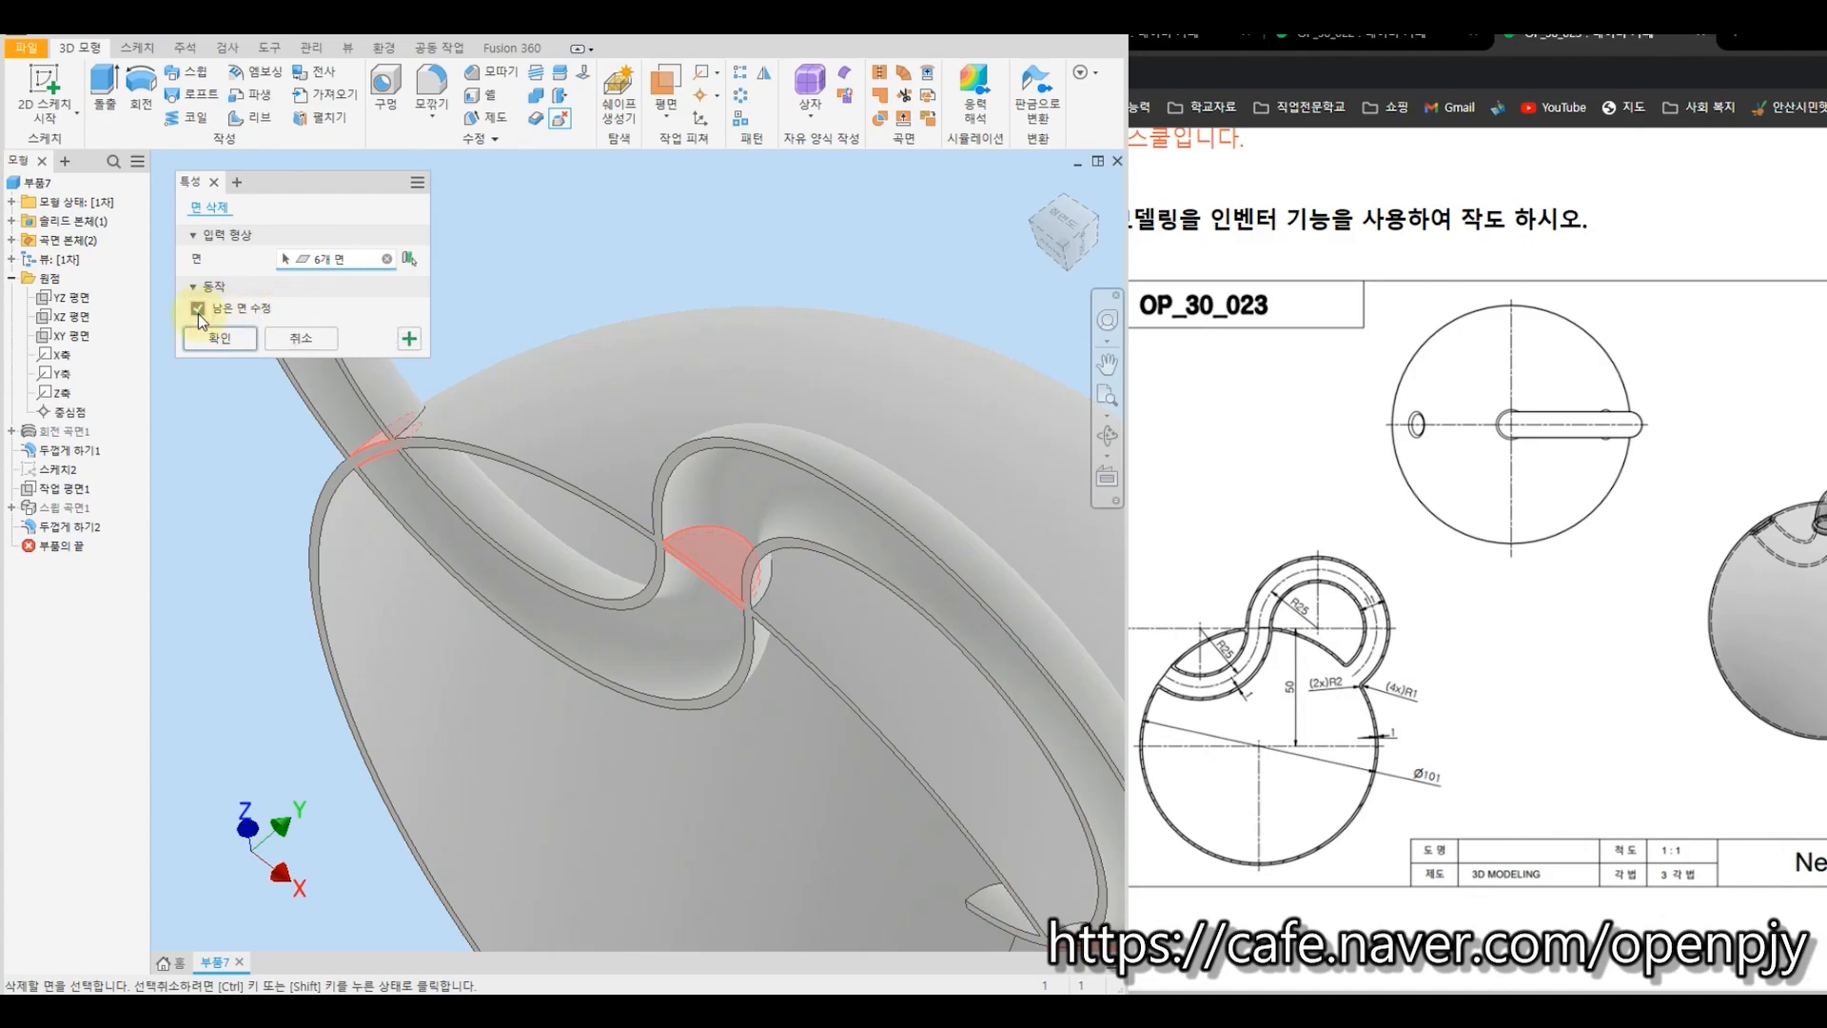
click(415, 346)
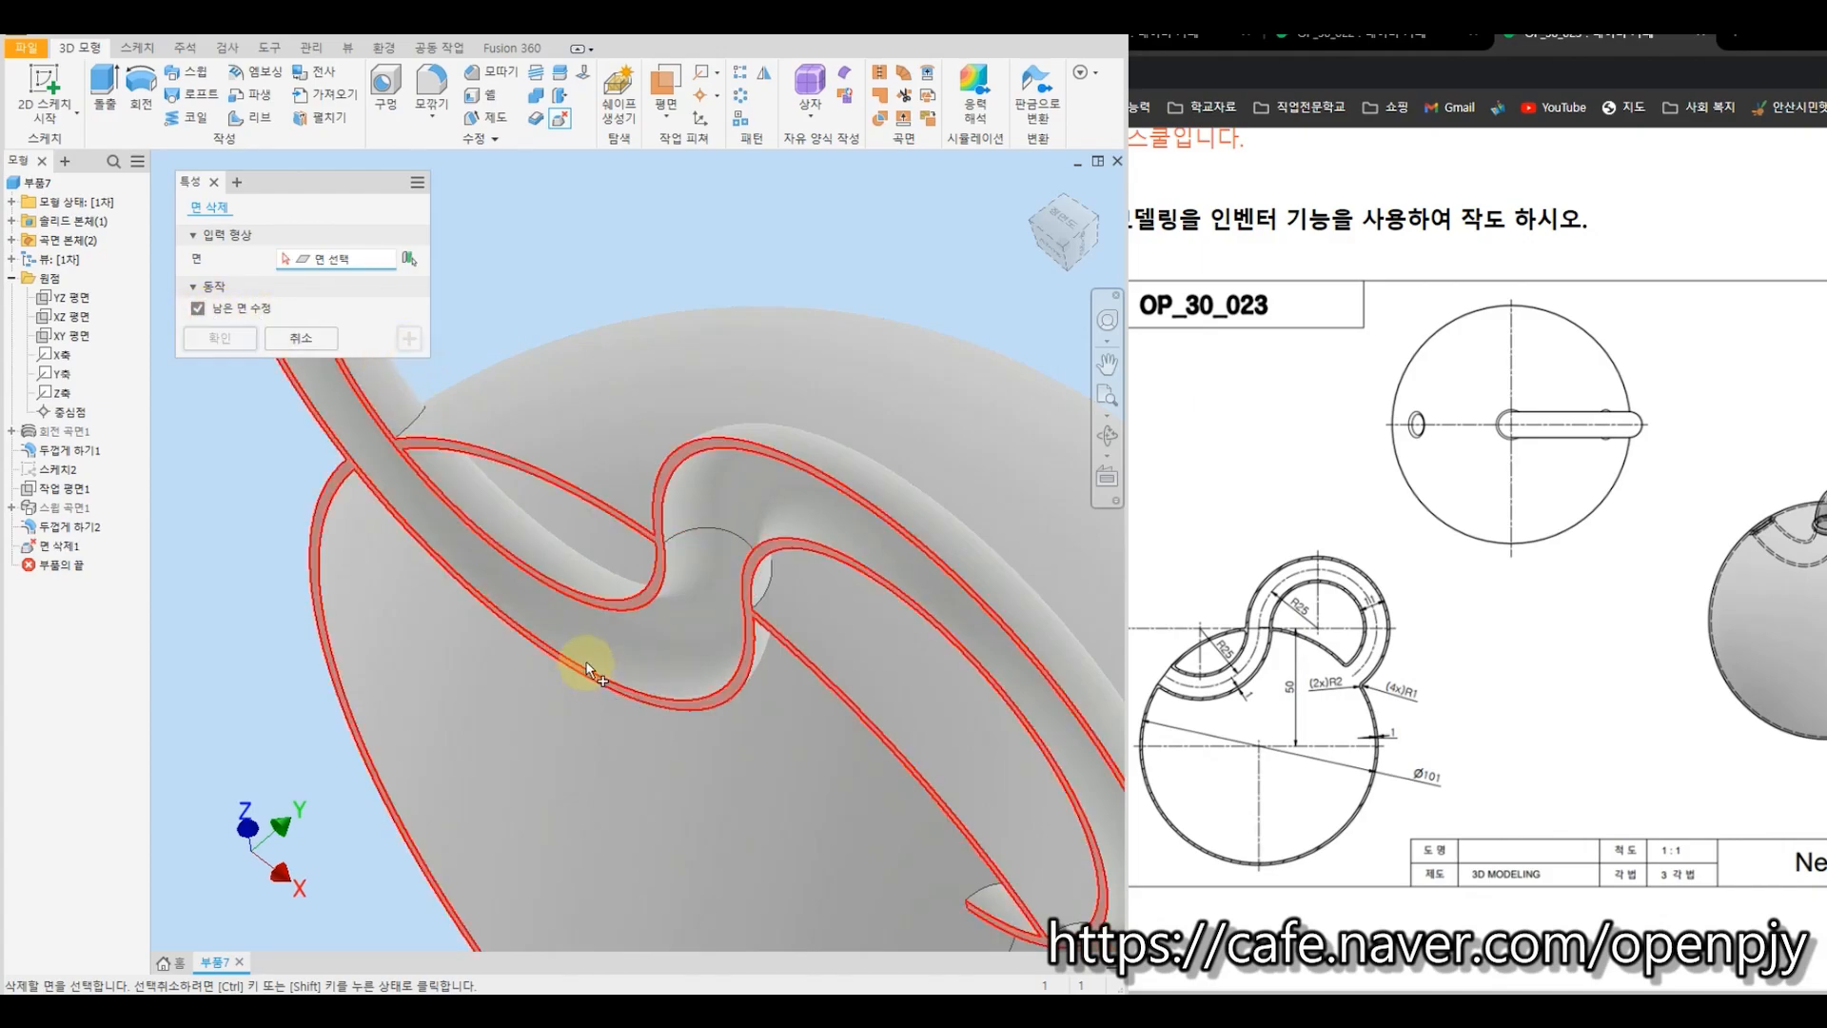
Delete the end face and outer tube face of the handle stub protruding outside the sphere, healing the remaining faces.
shift+middle_drag(587, 665, 632, 640)
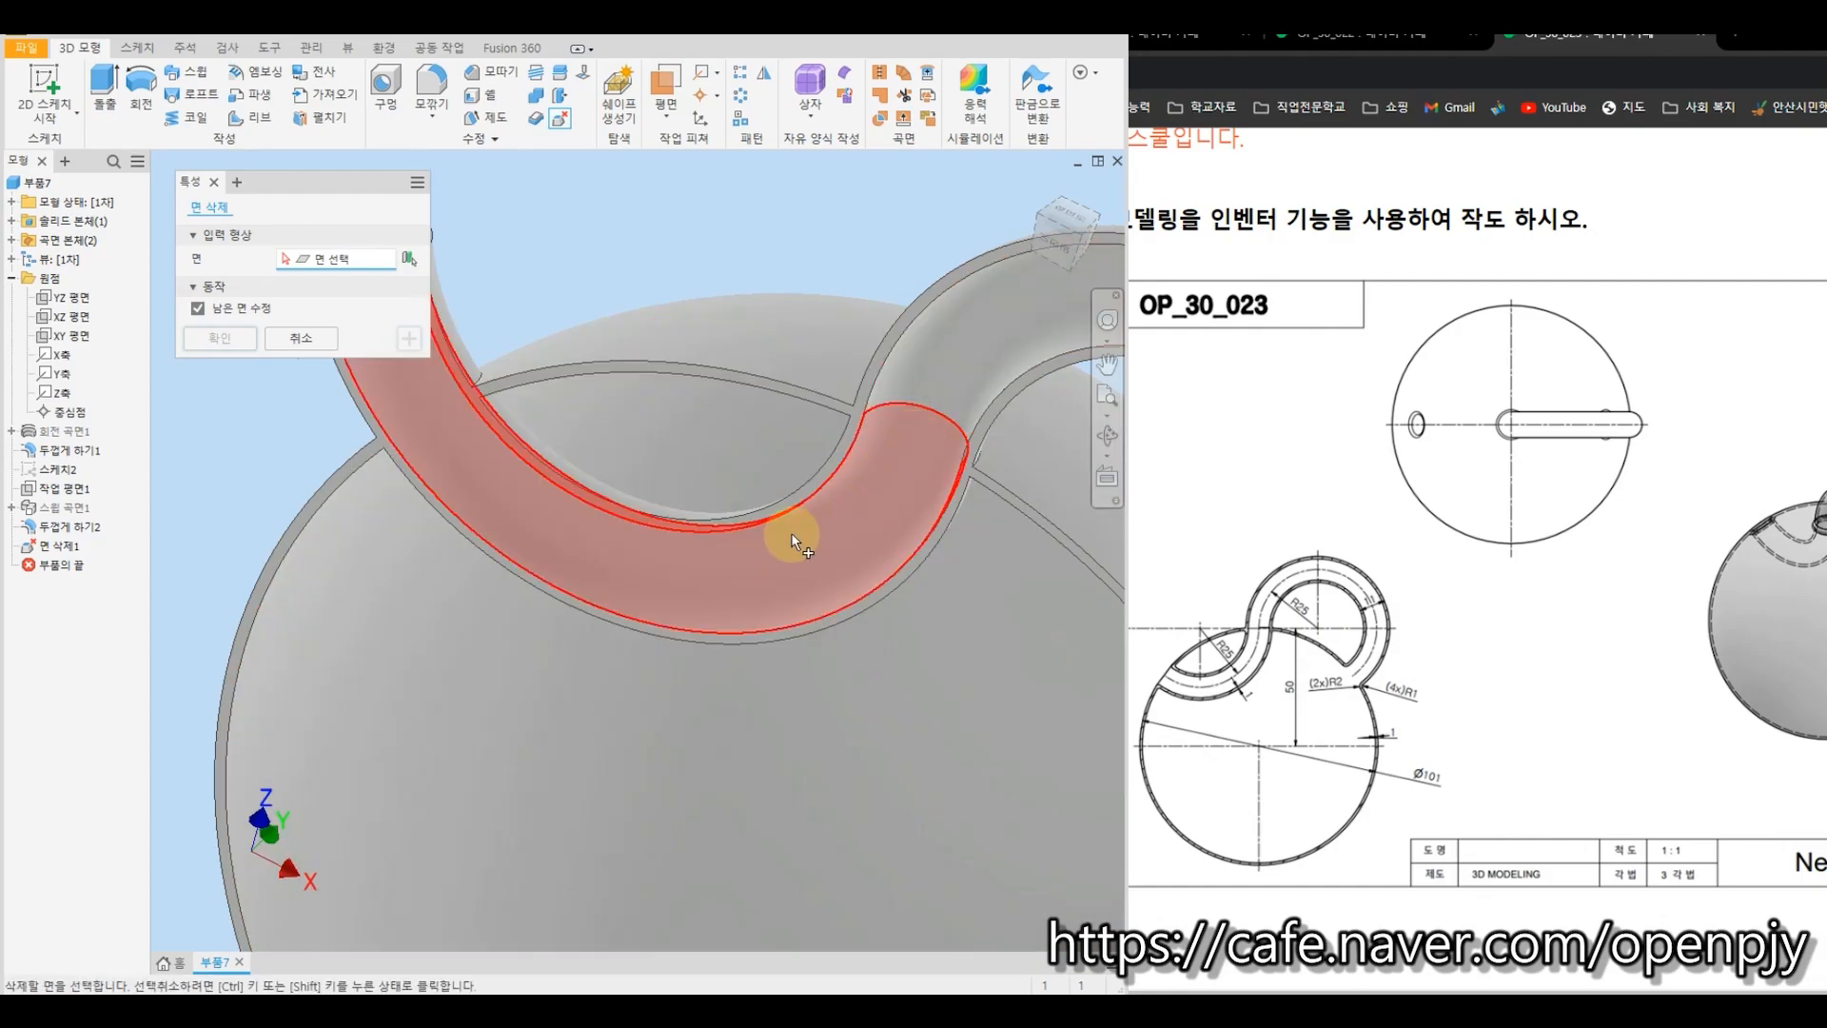
scroll(852, 524, down, 5)
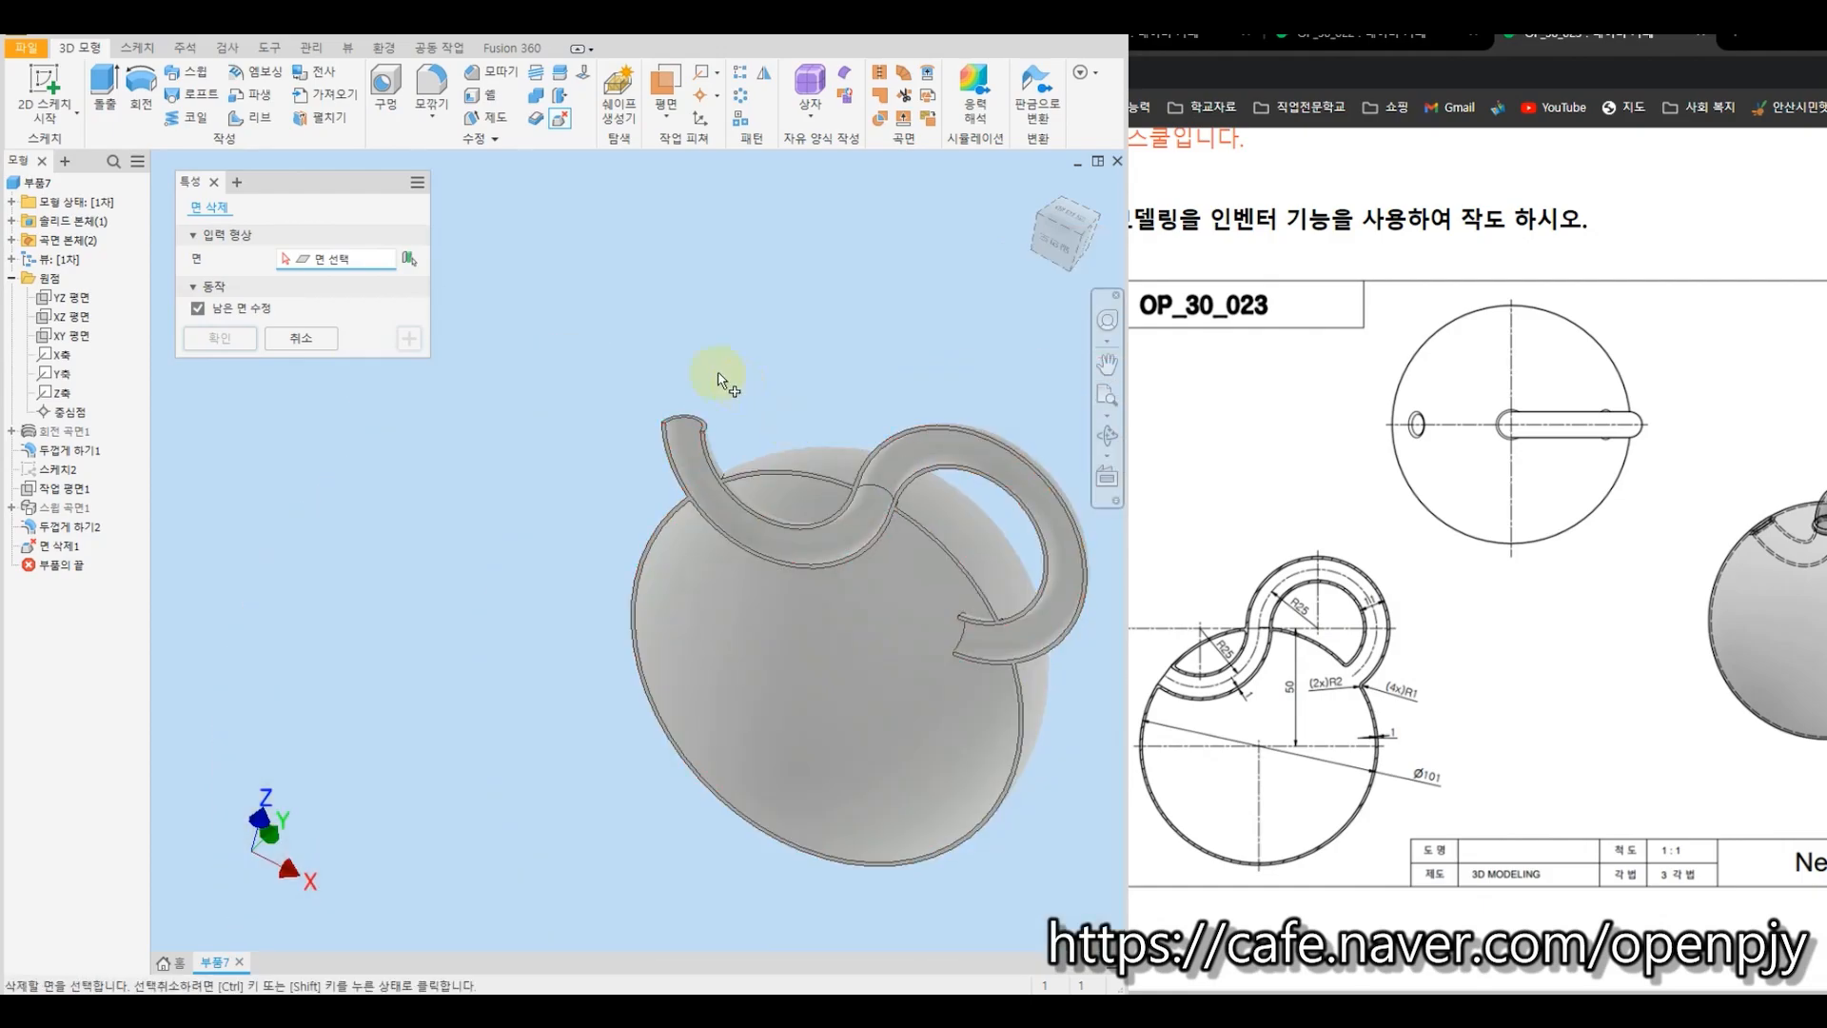
shift+middle_drag(514, 450, 563, 482)
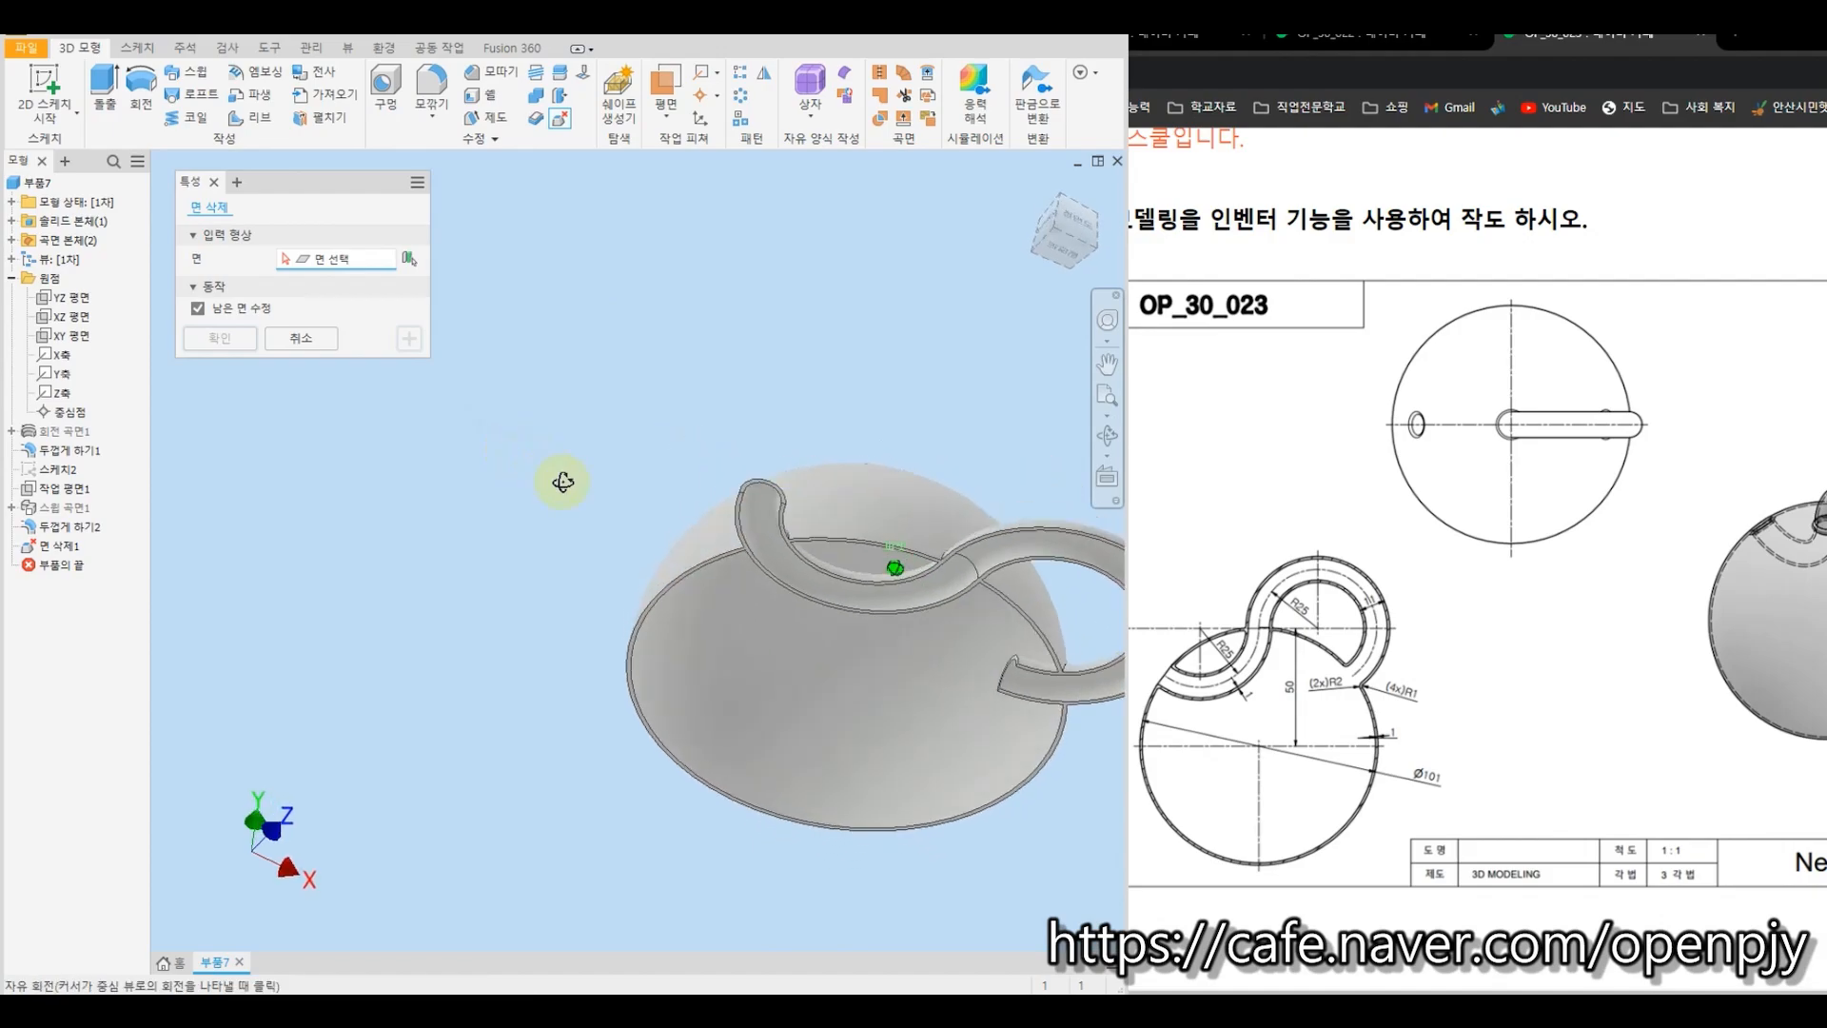
scroll(837, 473, up, 5)
click(537, 513)
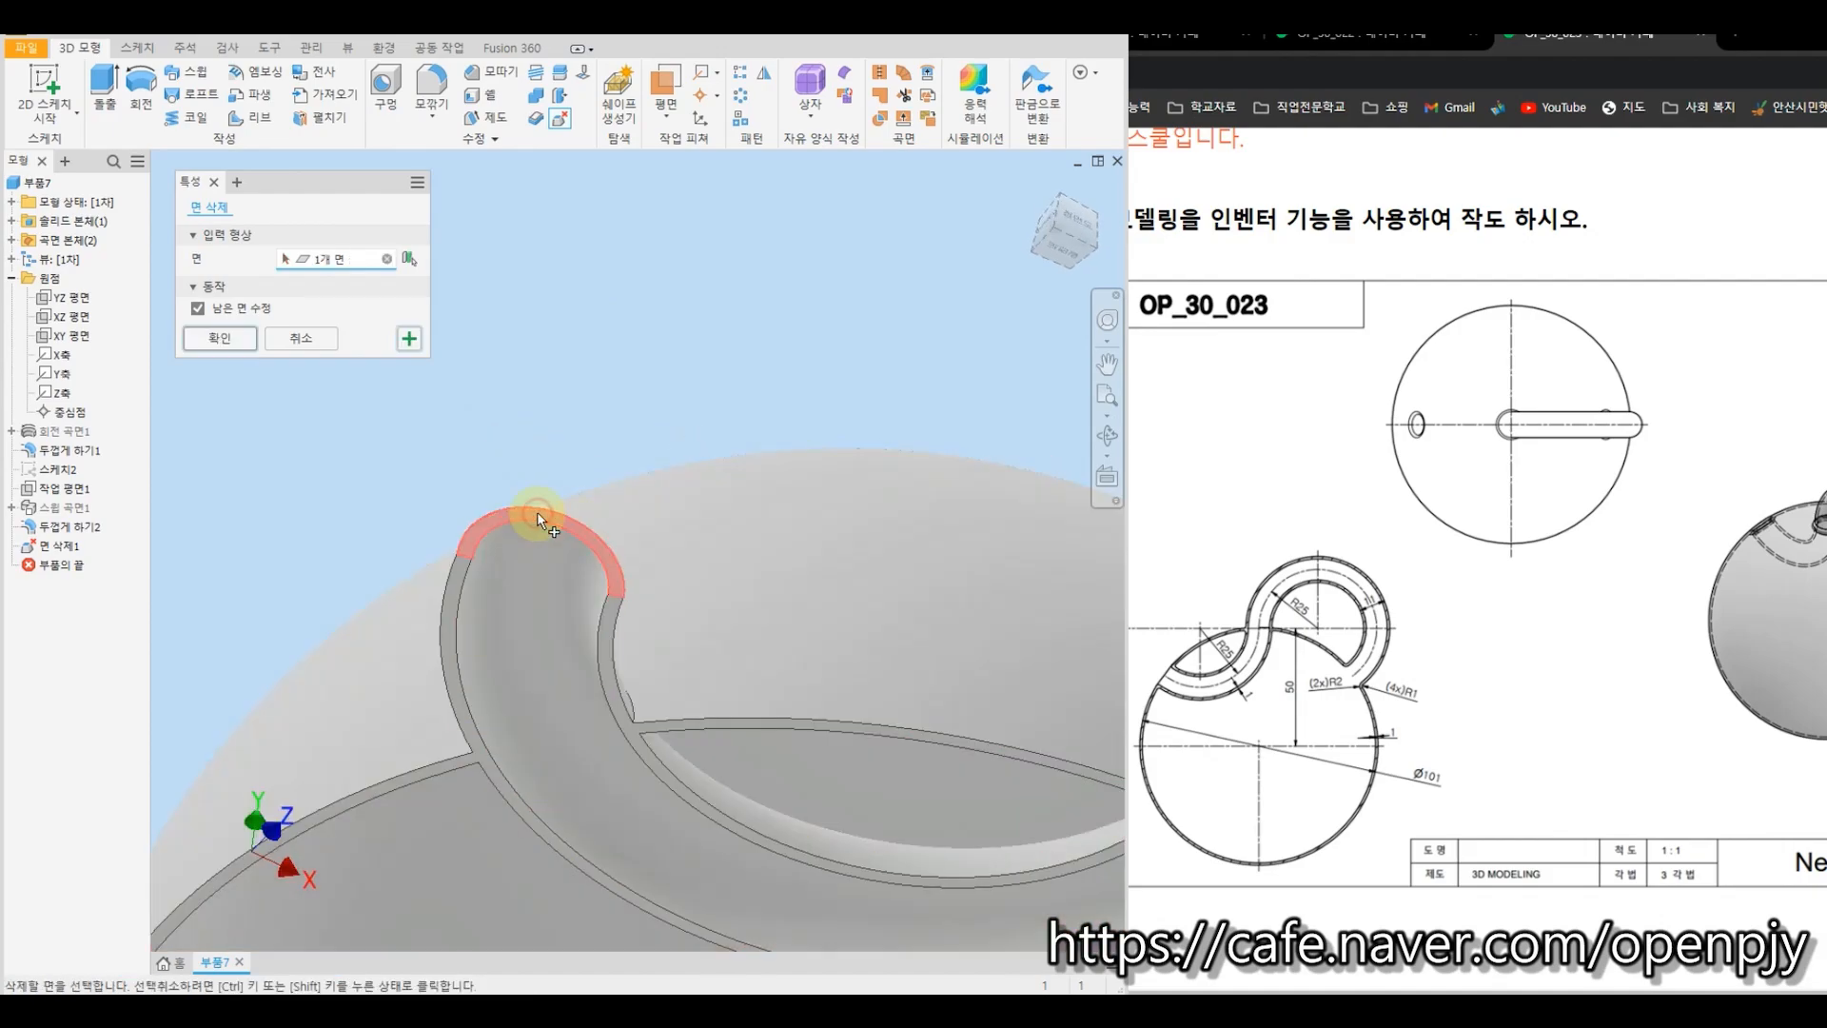
shift+middle_drag(670, 569, 429, 592)
scroll(717, 602, down, 5)
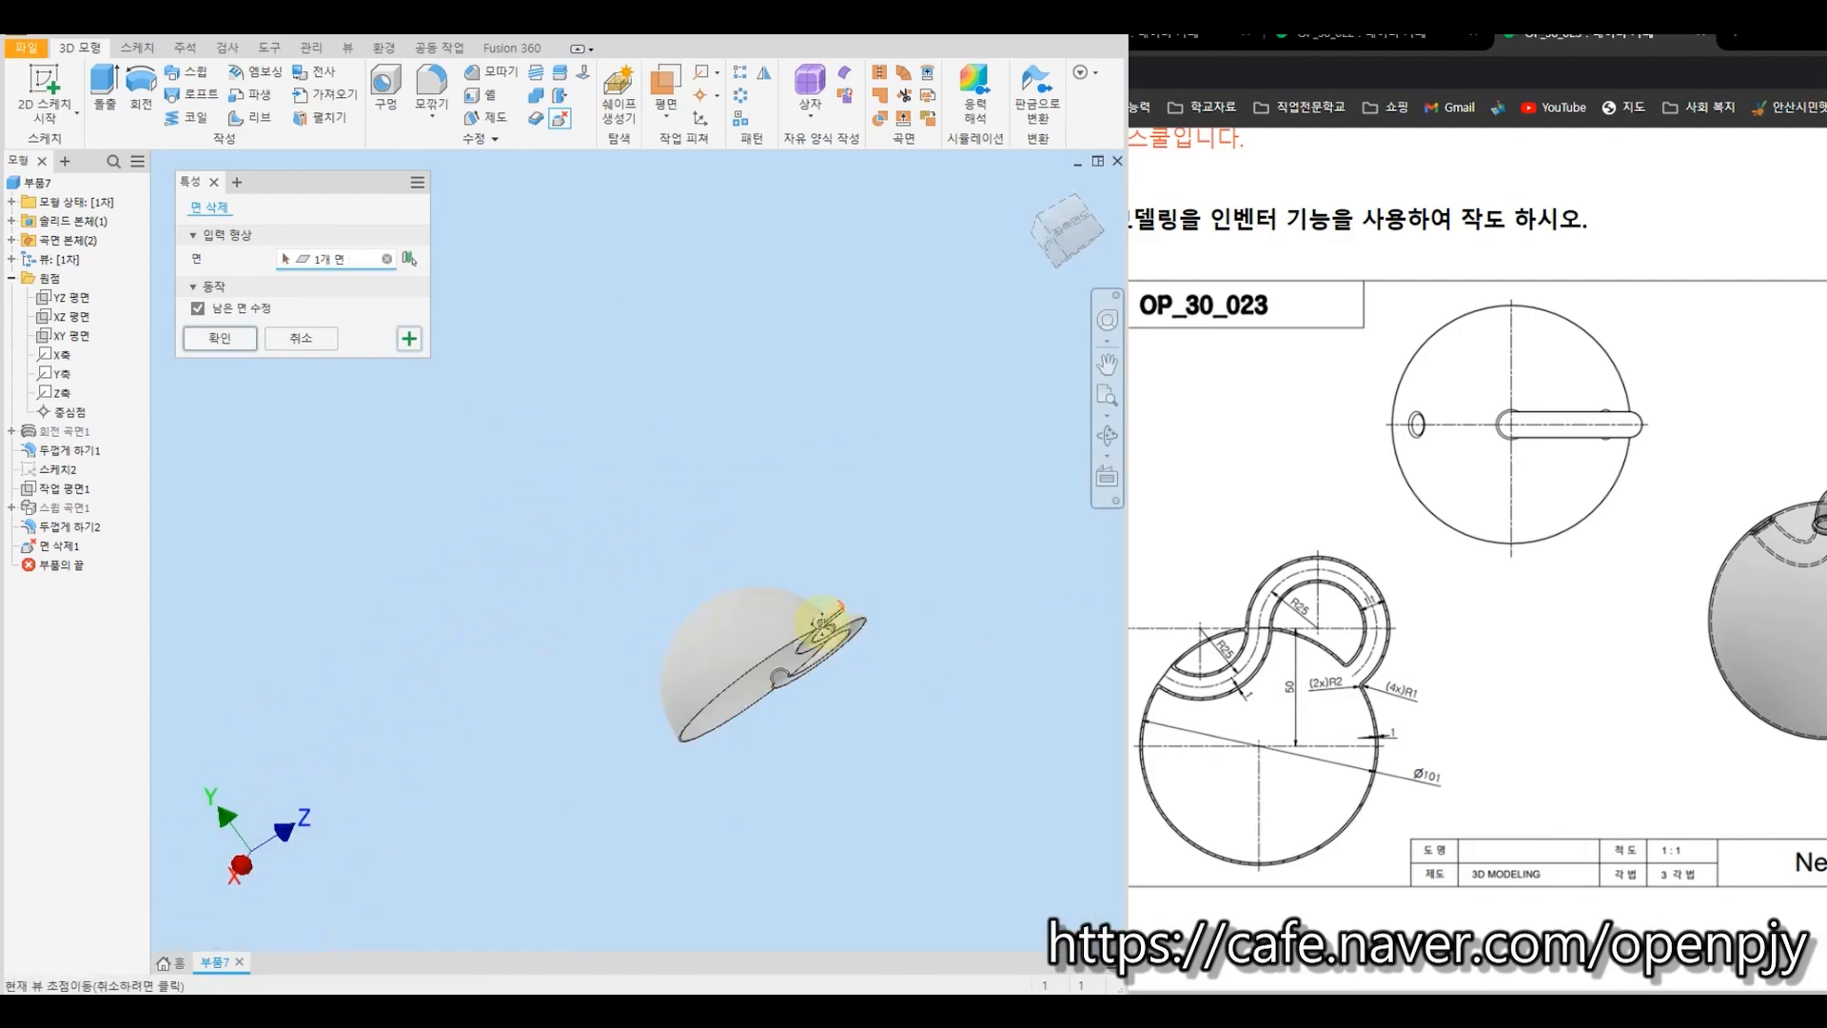
middle_drag(828, 620, 598, 564)
scroll(600, 561, up, 5)
click(595, 614)
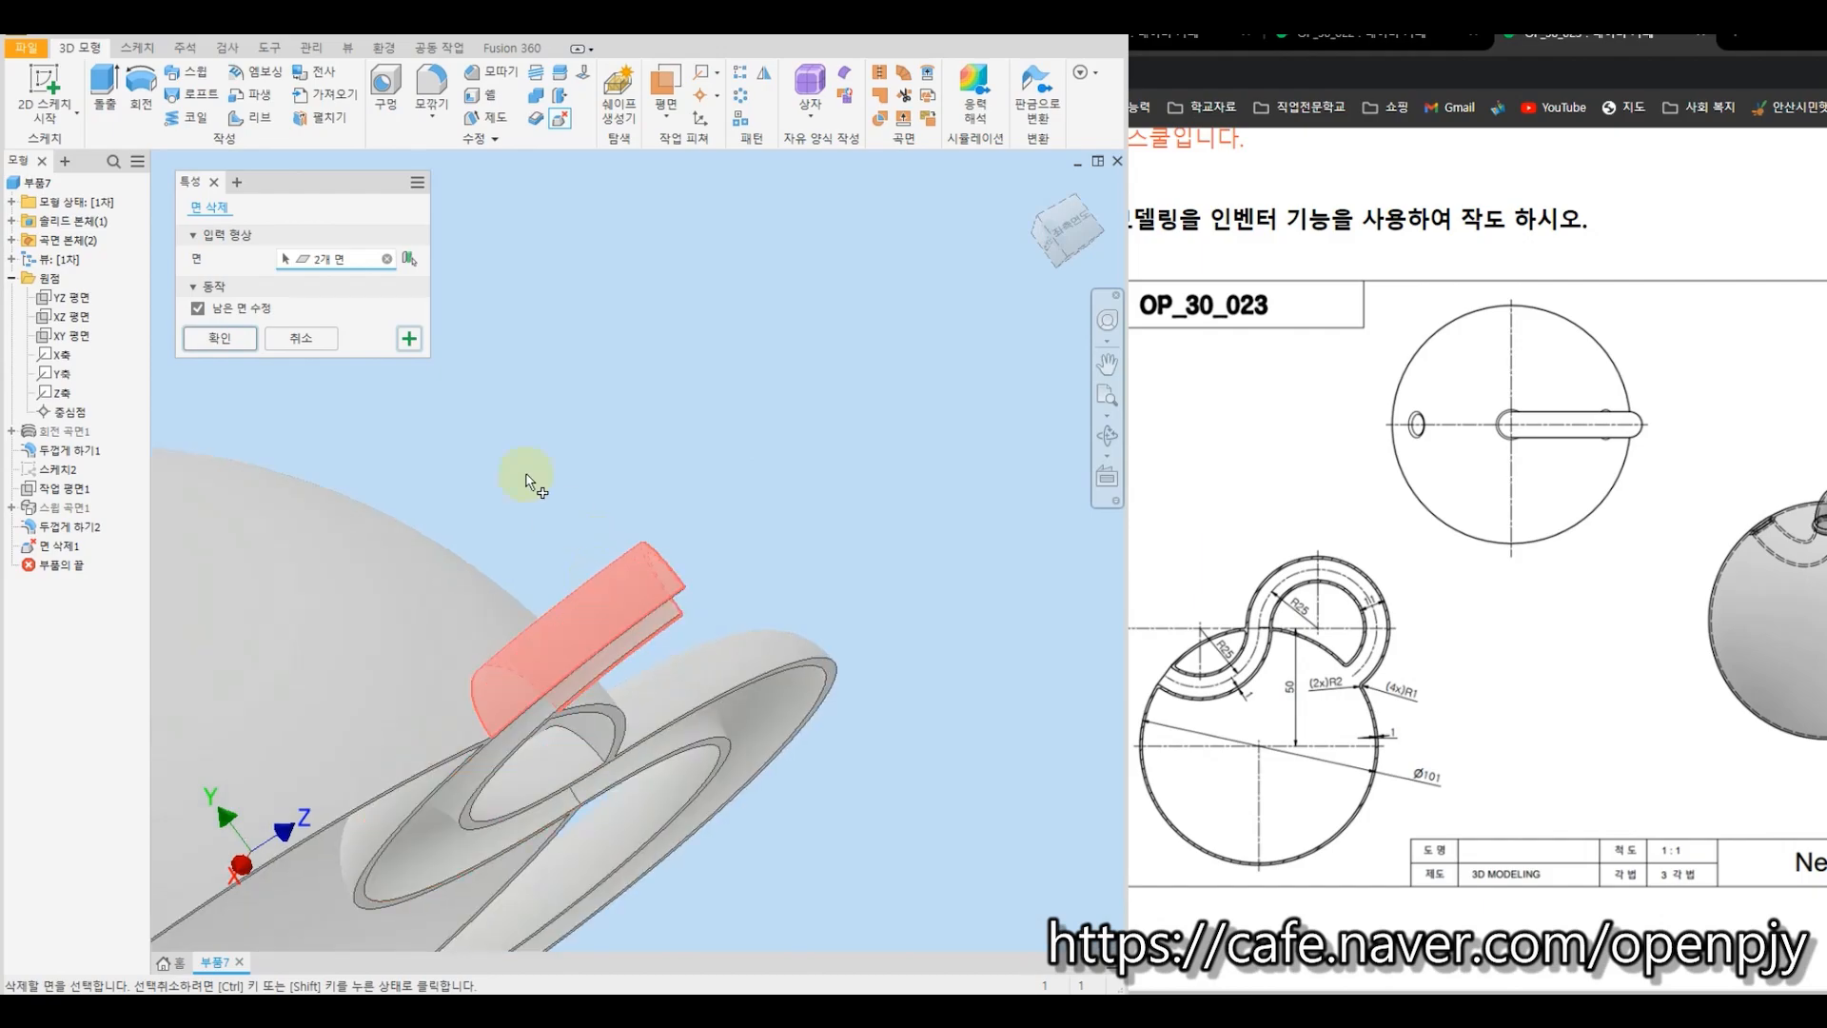
click(225, 340)
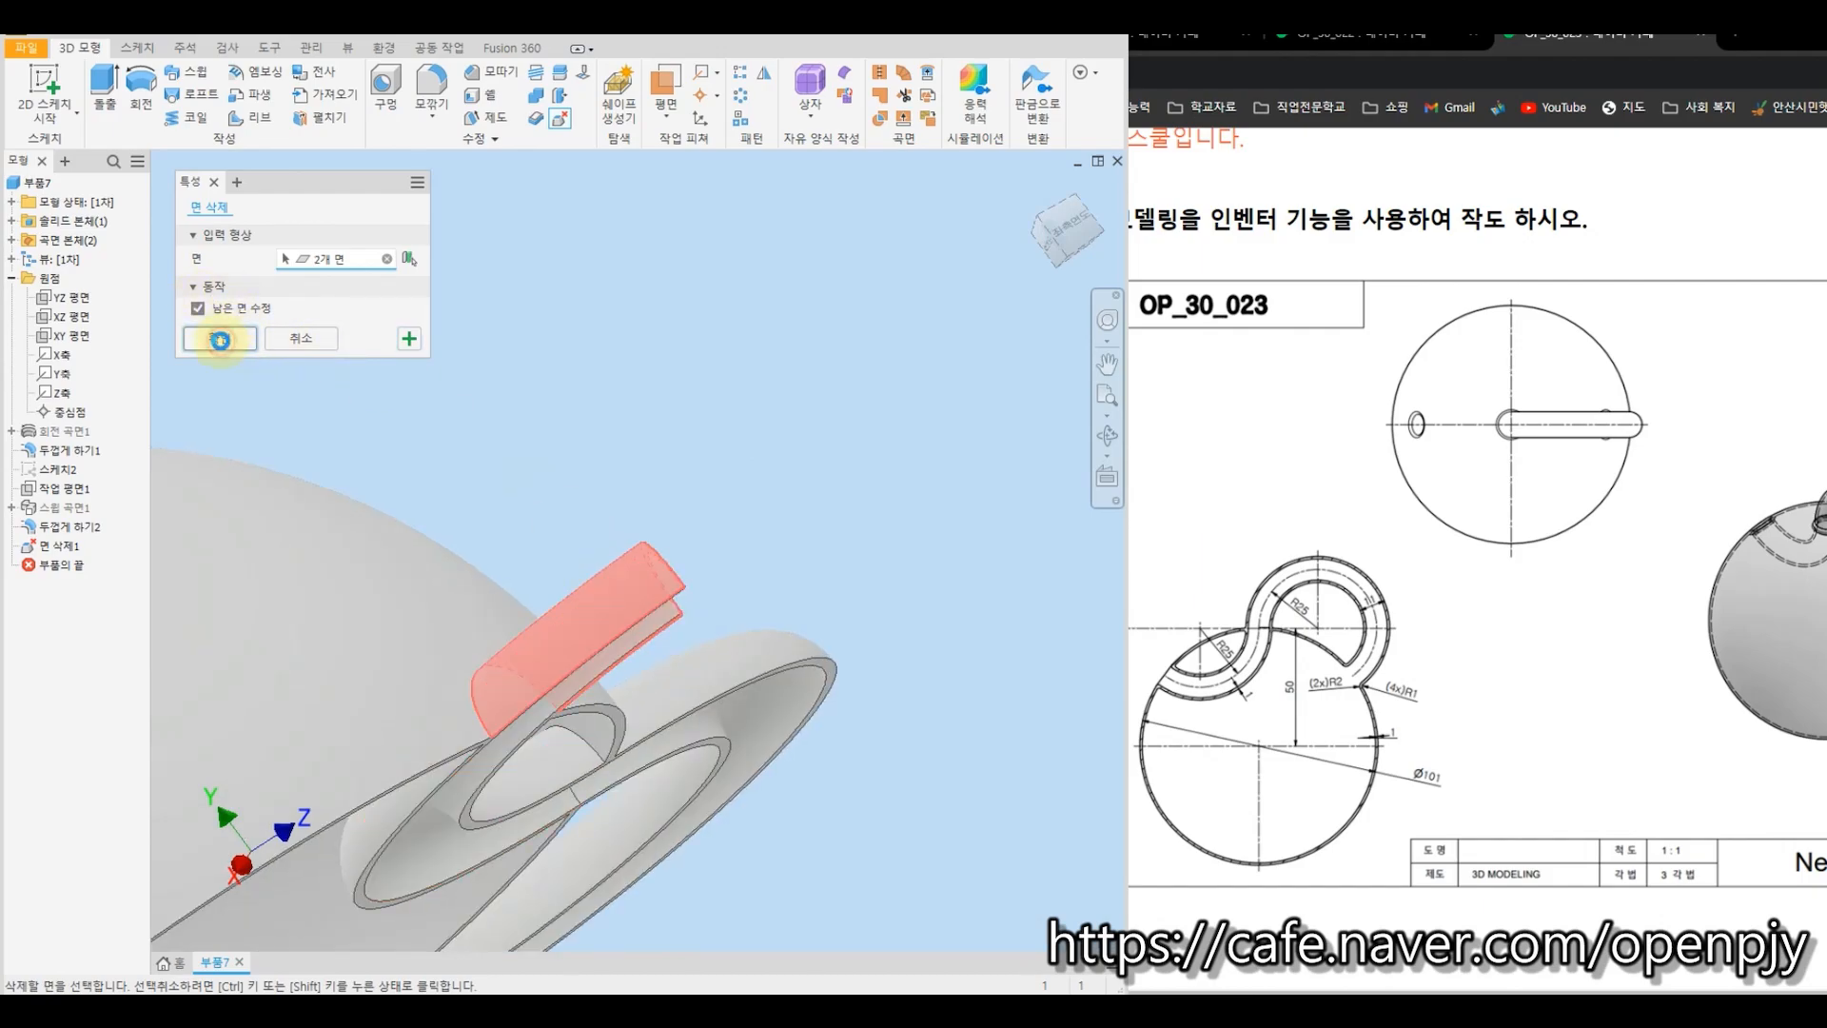
Delete the end face and outer tube face of the handle end projecting inside the sphere, healing the remaining faces.
scroll(752, 538, down, 2)
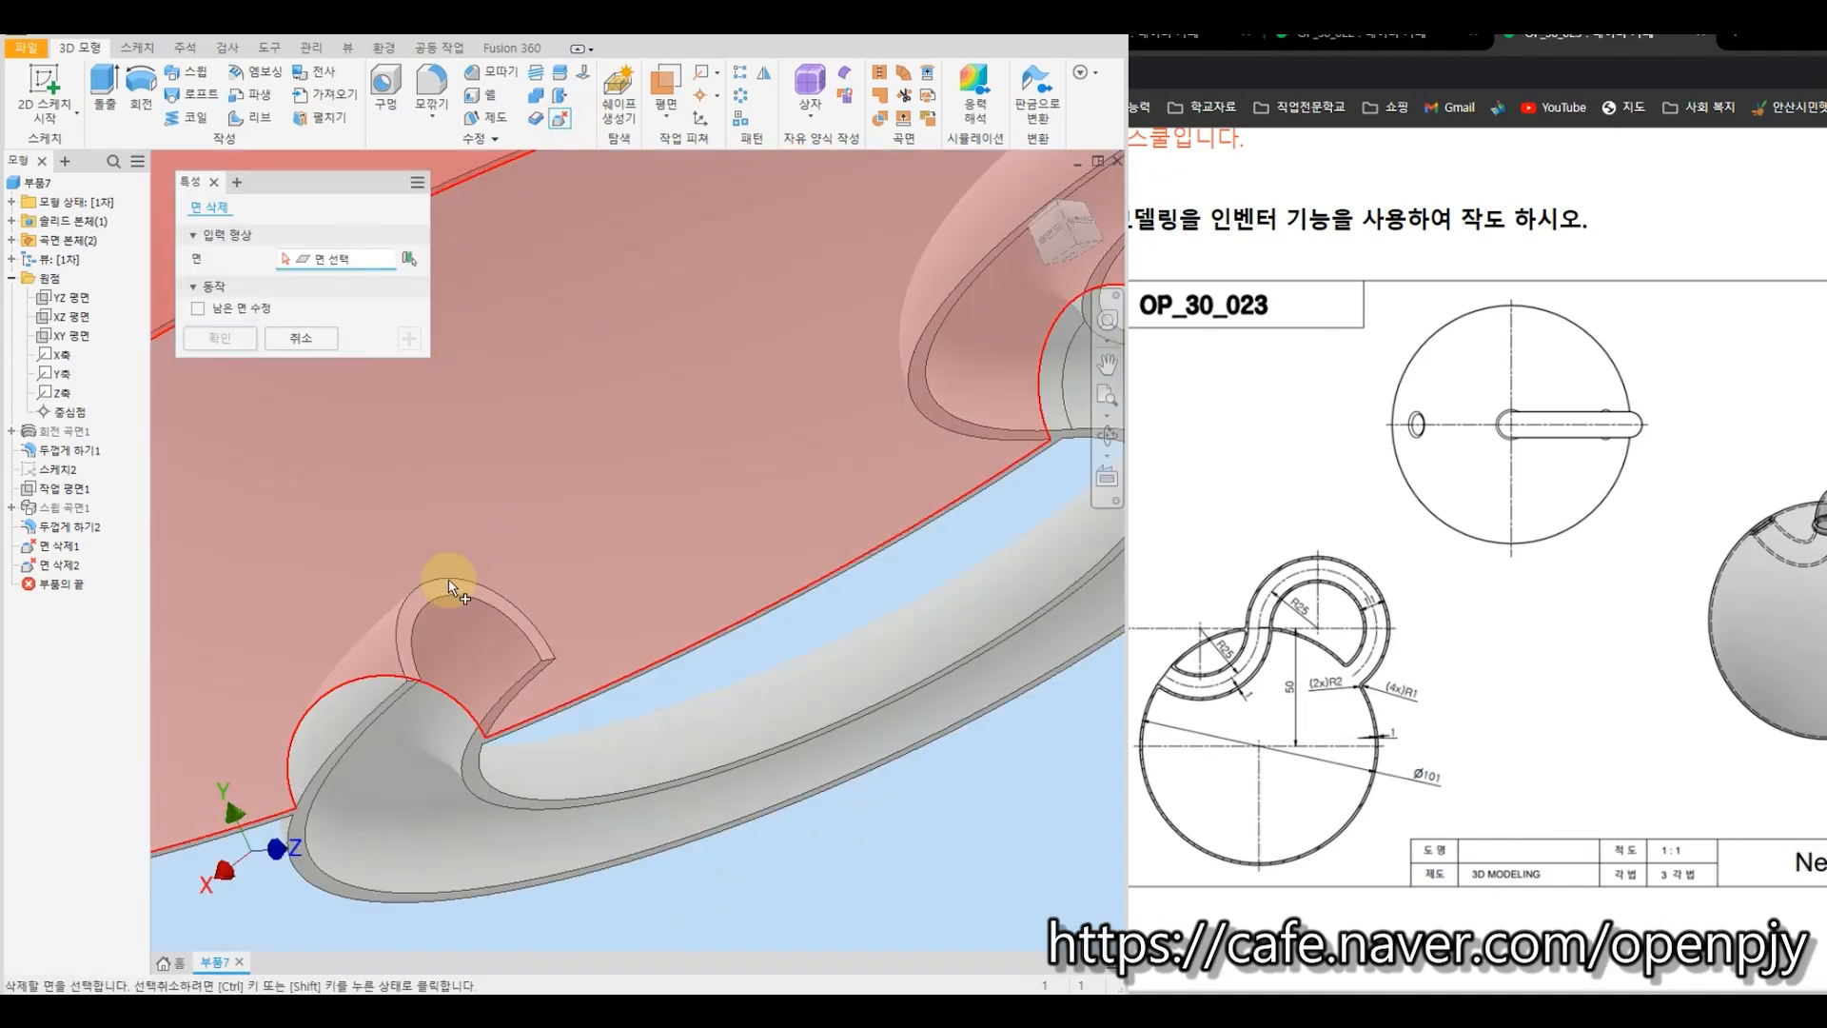
click(421, 596)
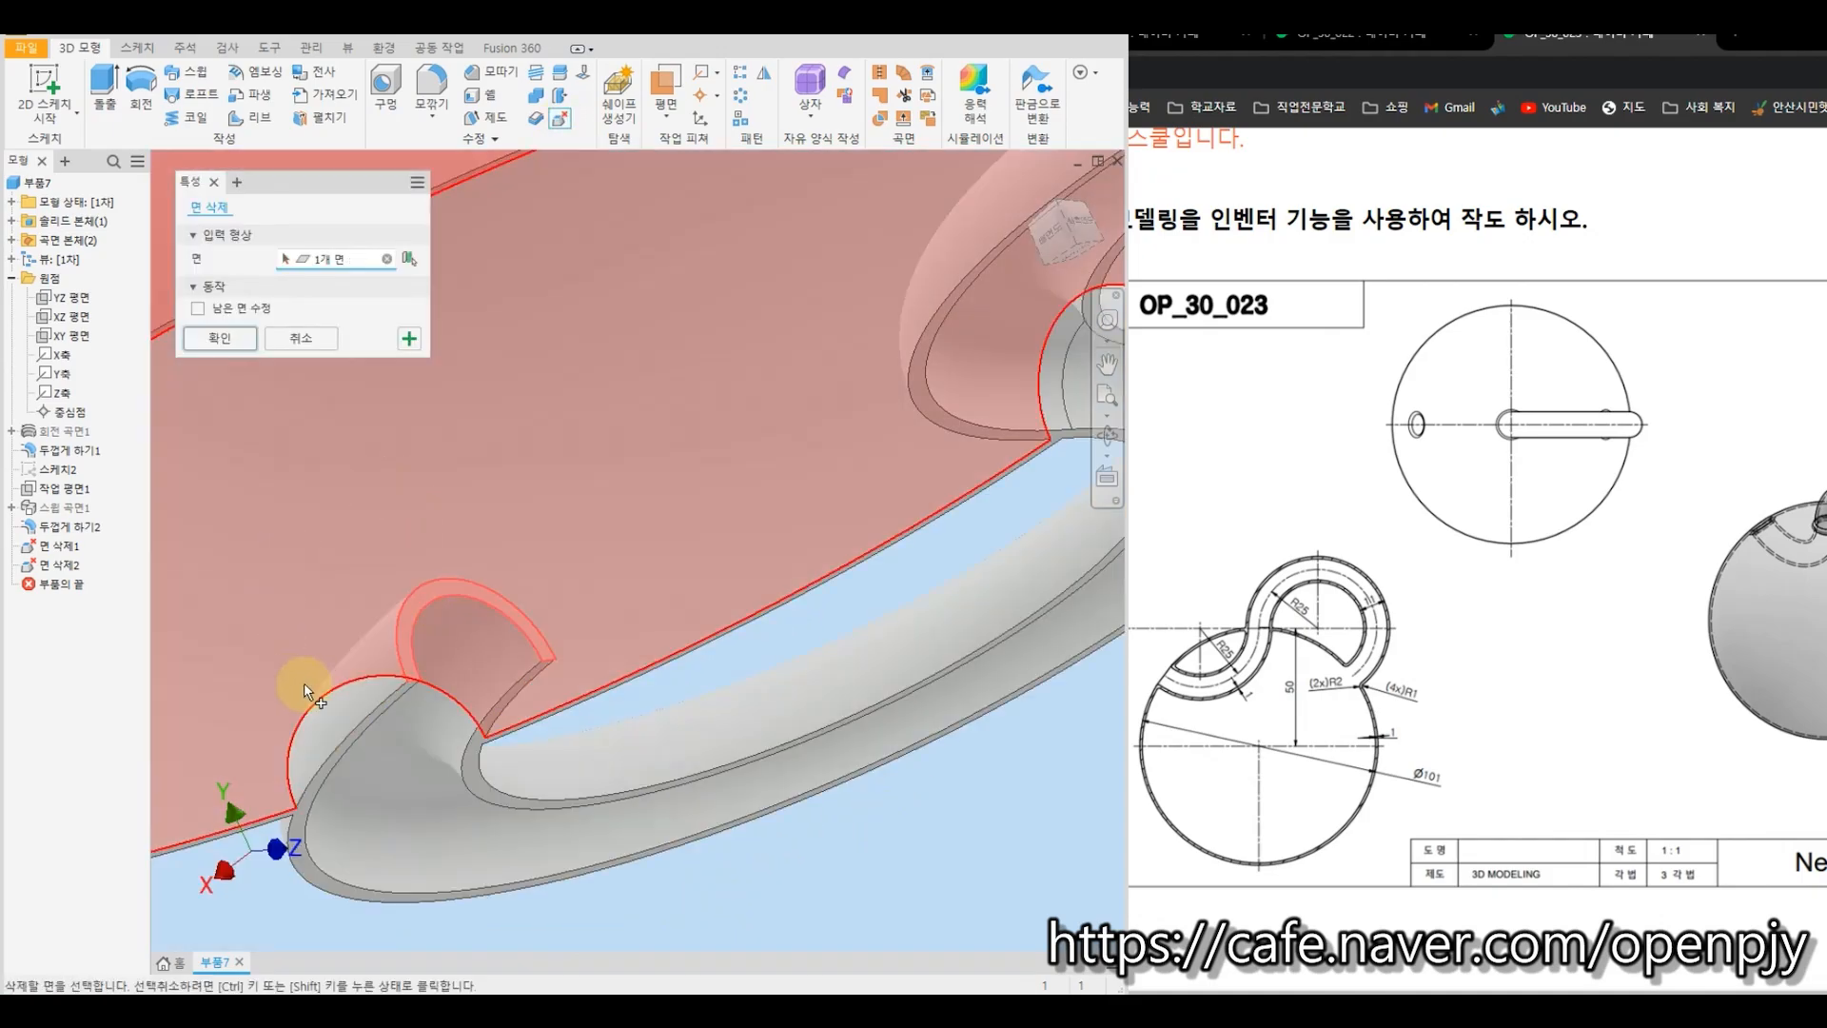
click(335, 699)
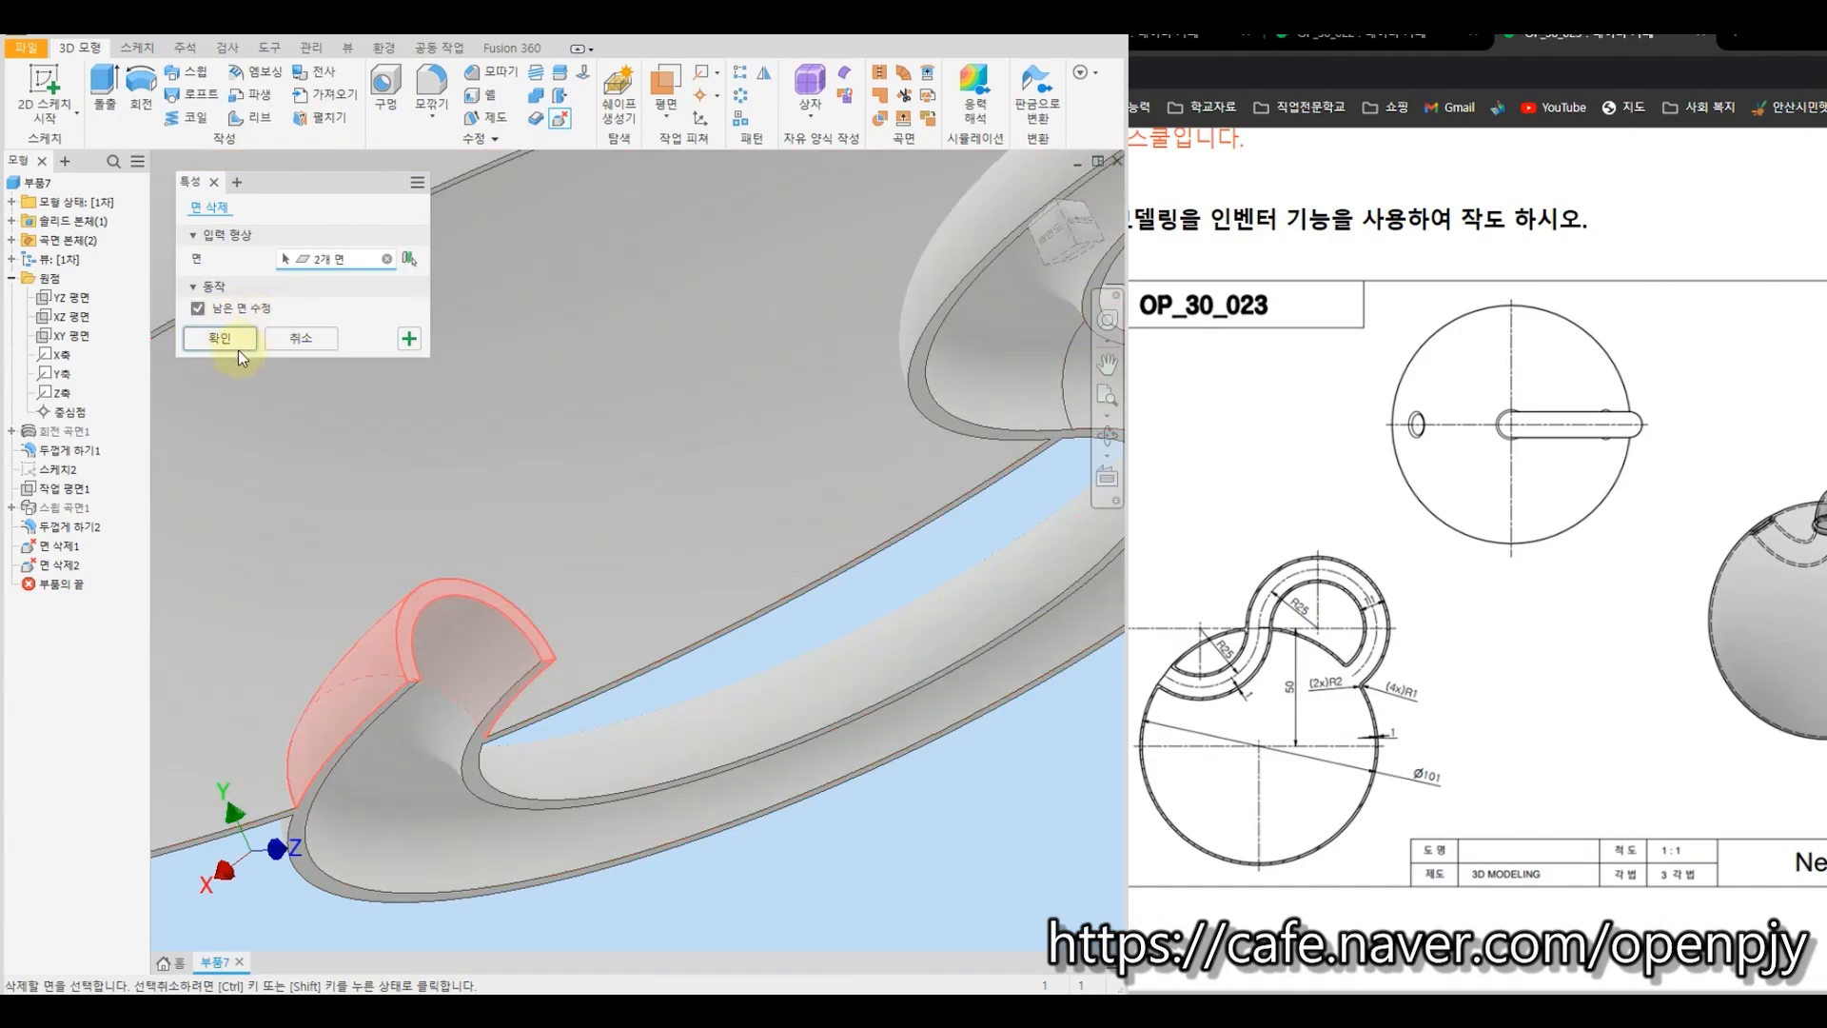
scroll(465, 442, down, 5)
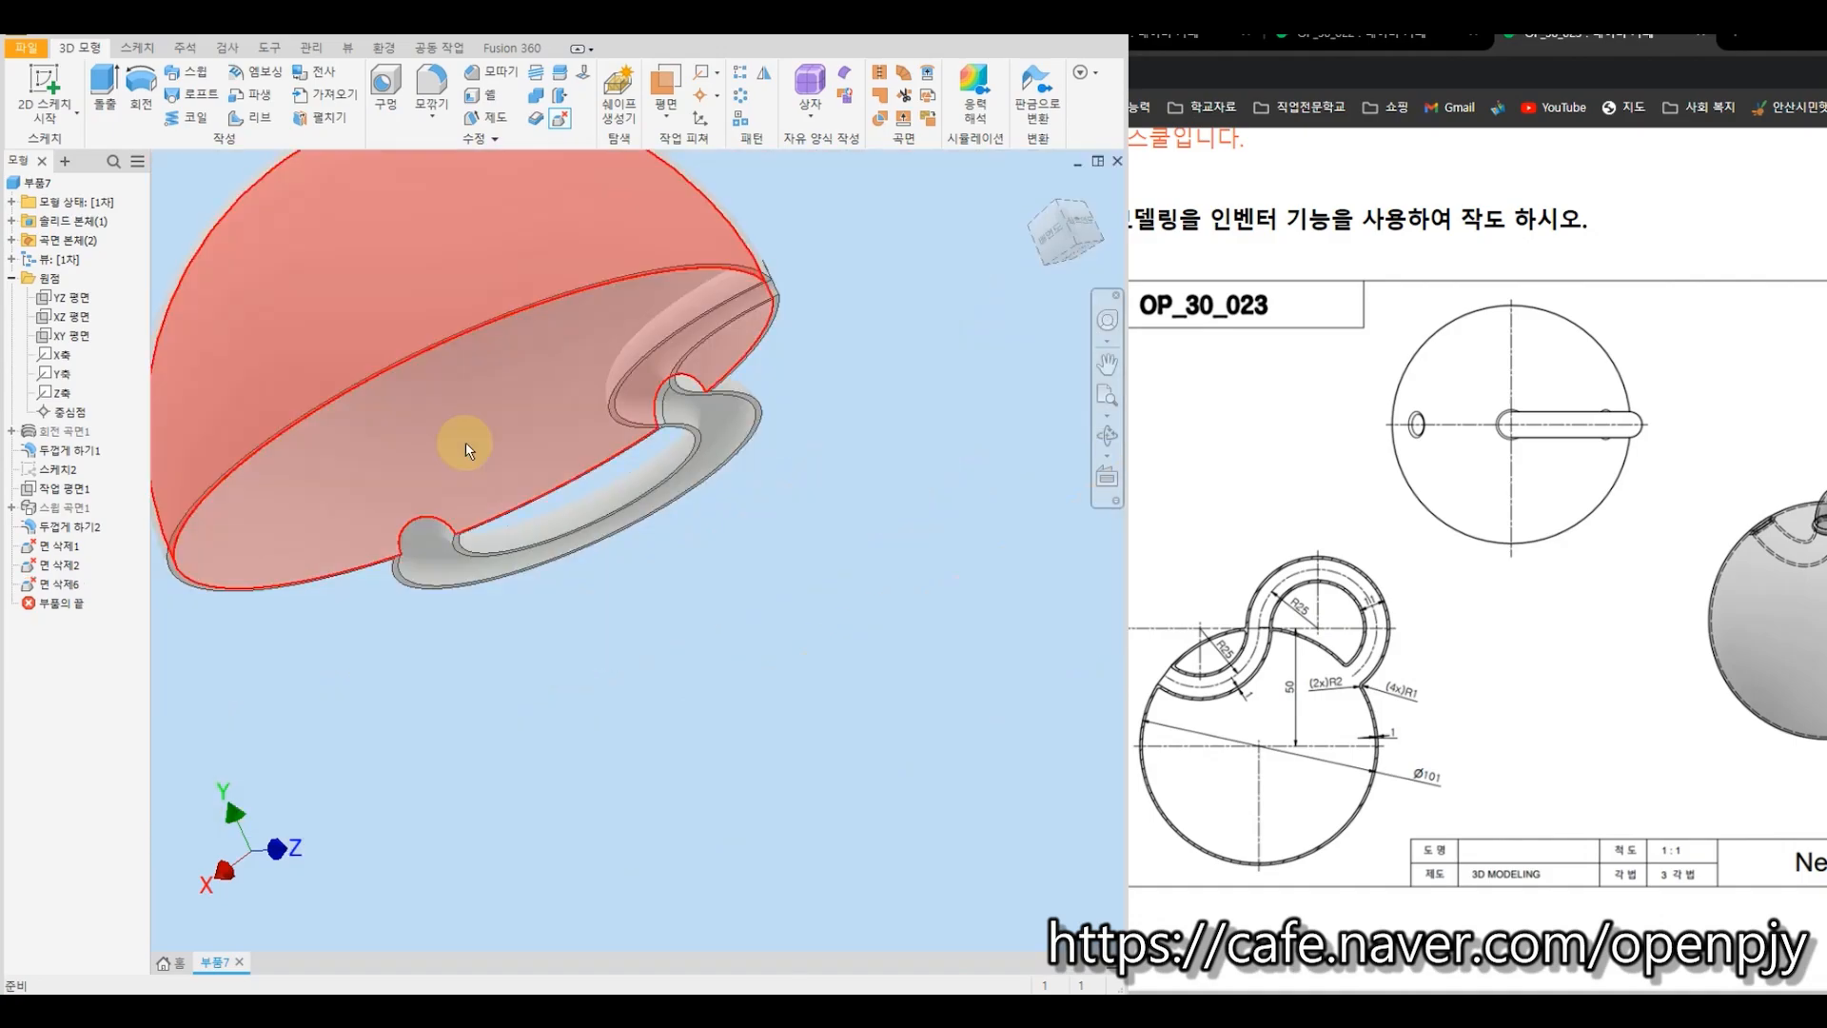
Fillet the two outer edges where the handle tube's ends meet the sphere with a 2 mm radius.
shift+middle_drag(796, 528, 748, 497)
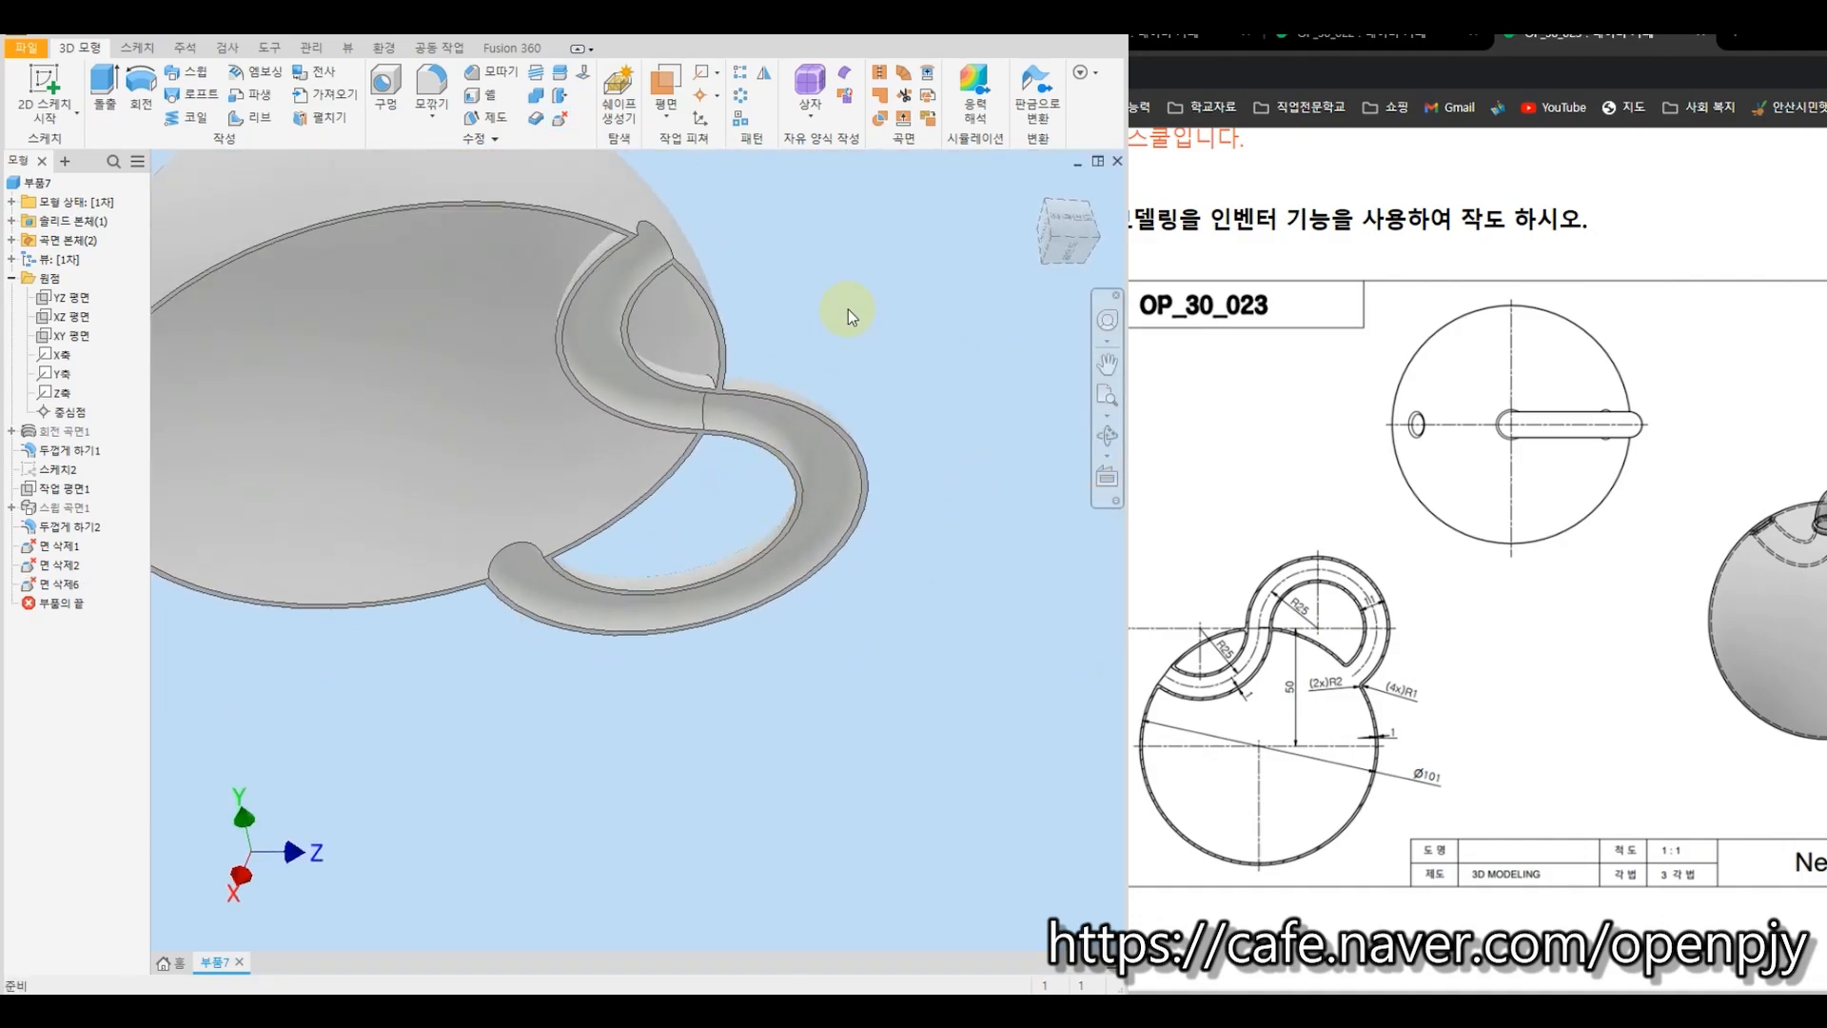
middle_drag(850, 311, 919, 426)
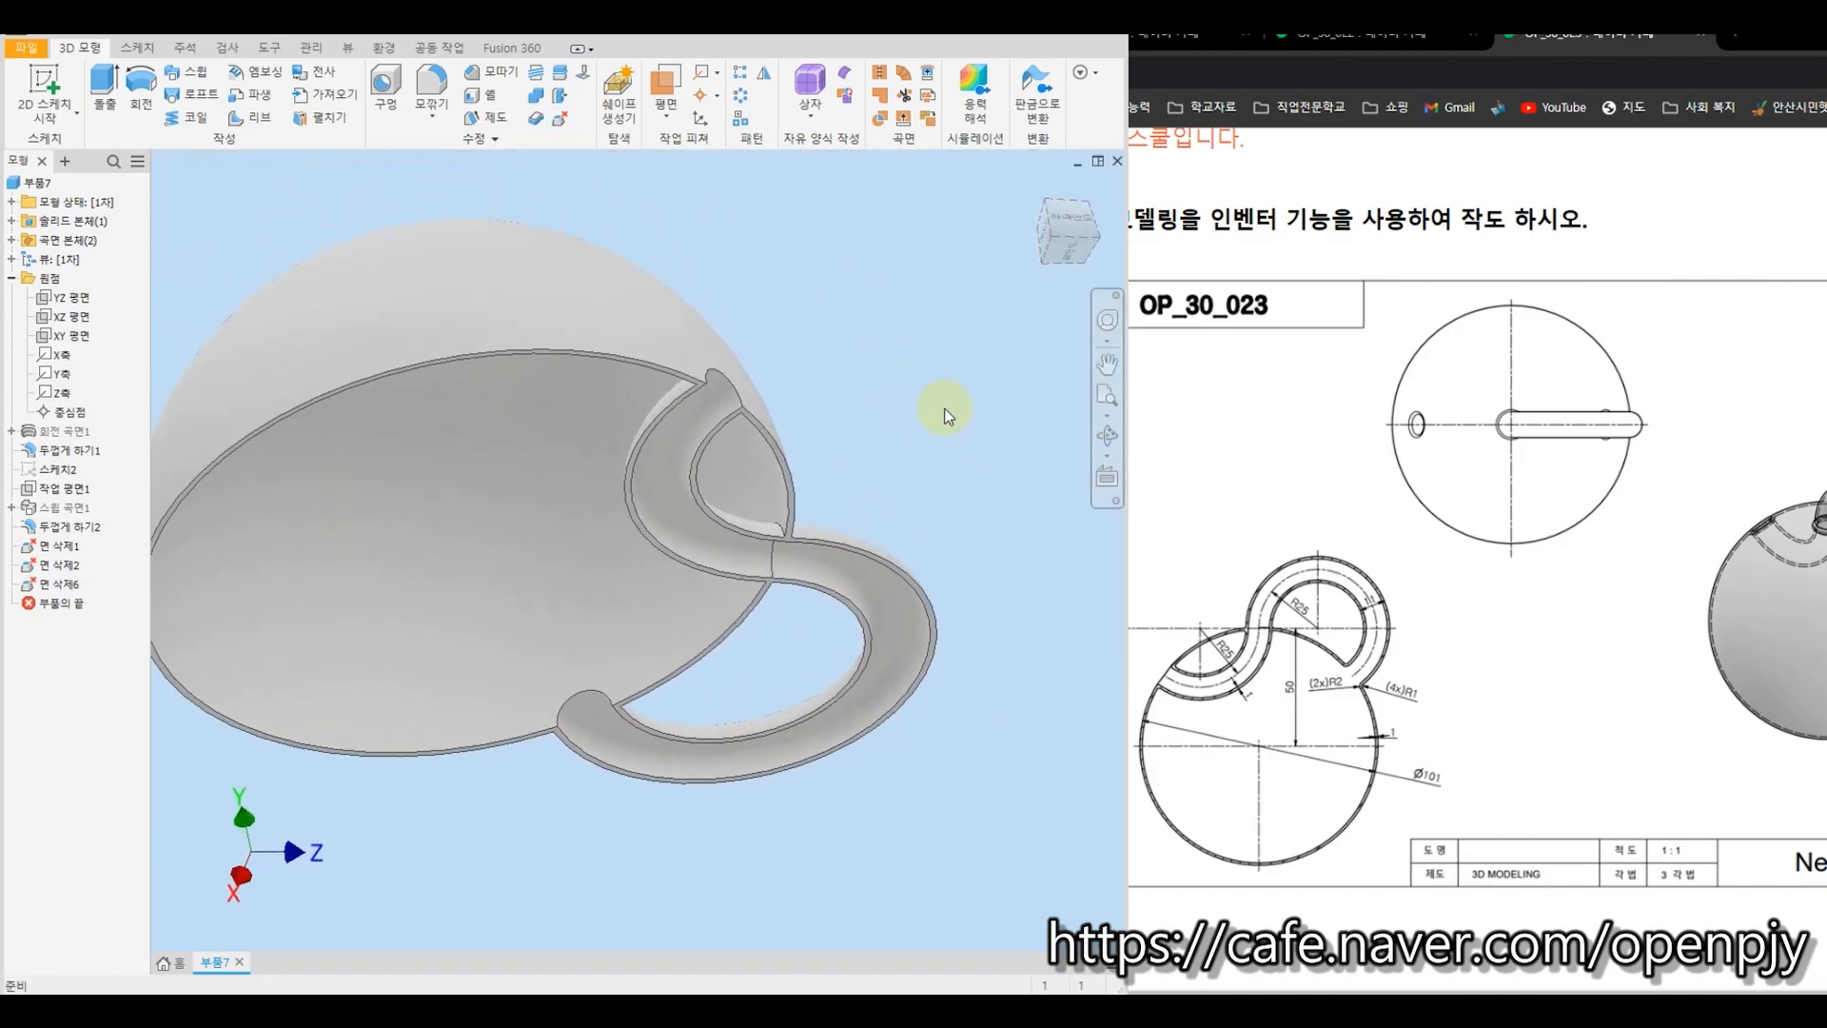
click(1107, 478)
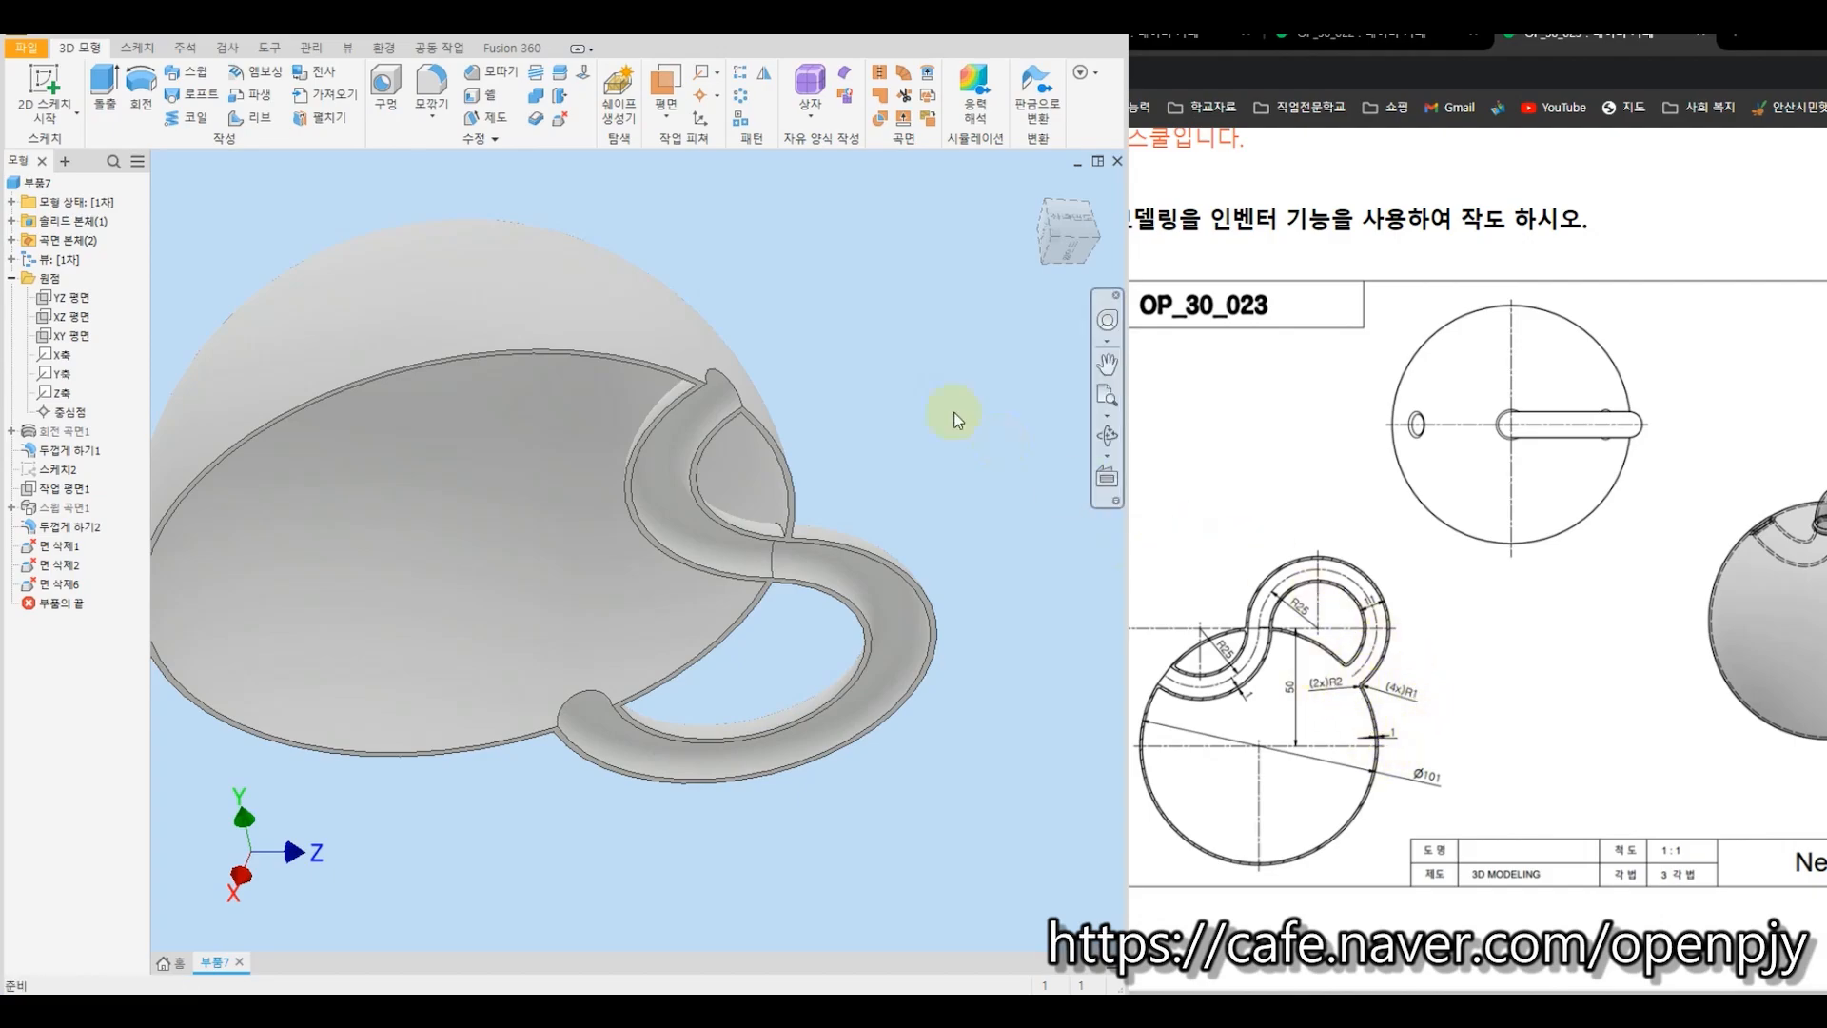
click(433, 83)
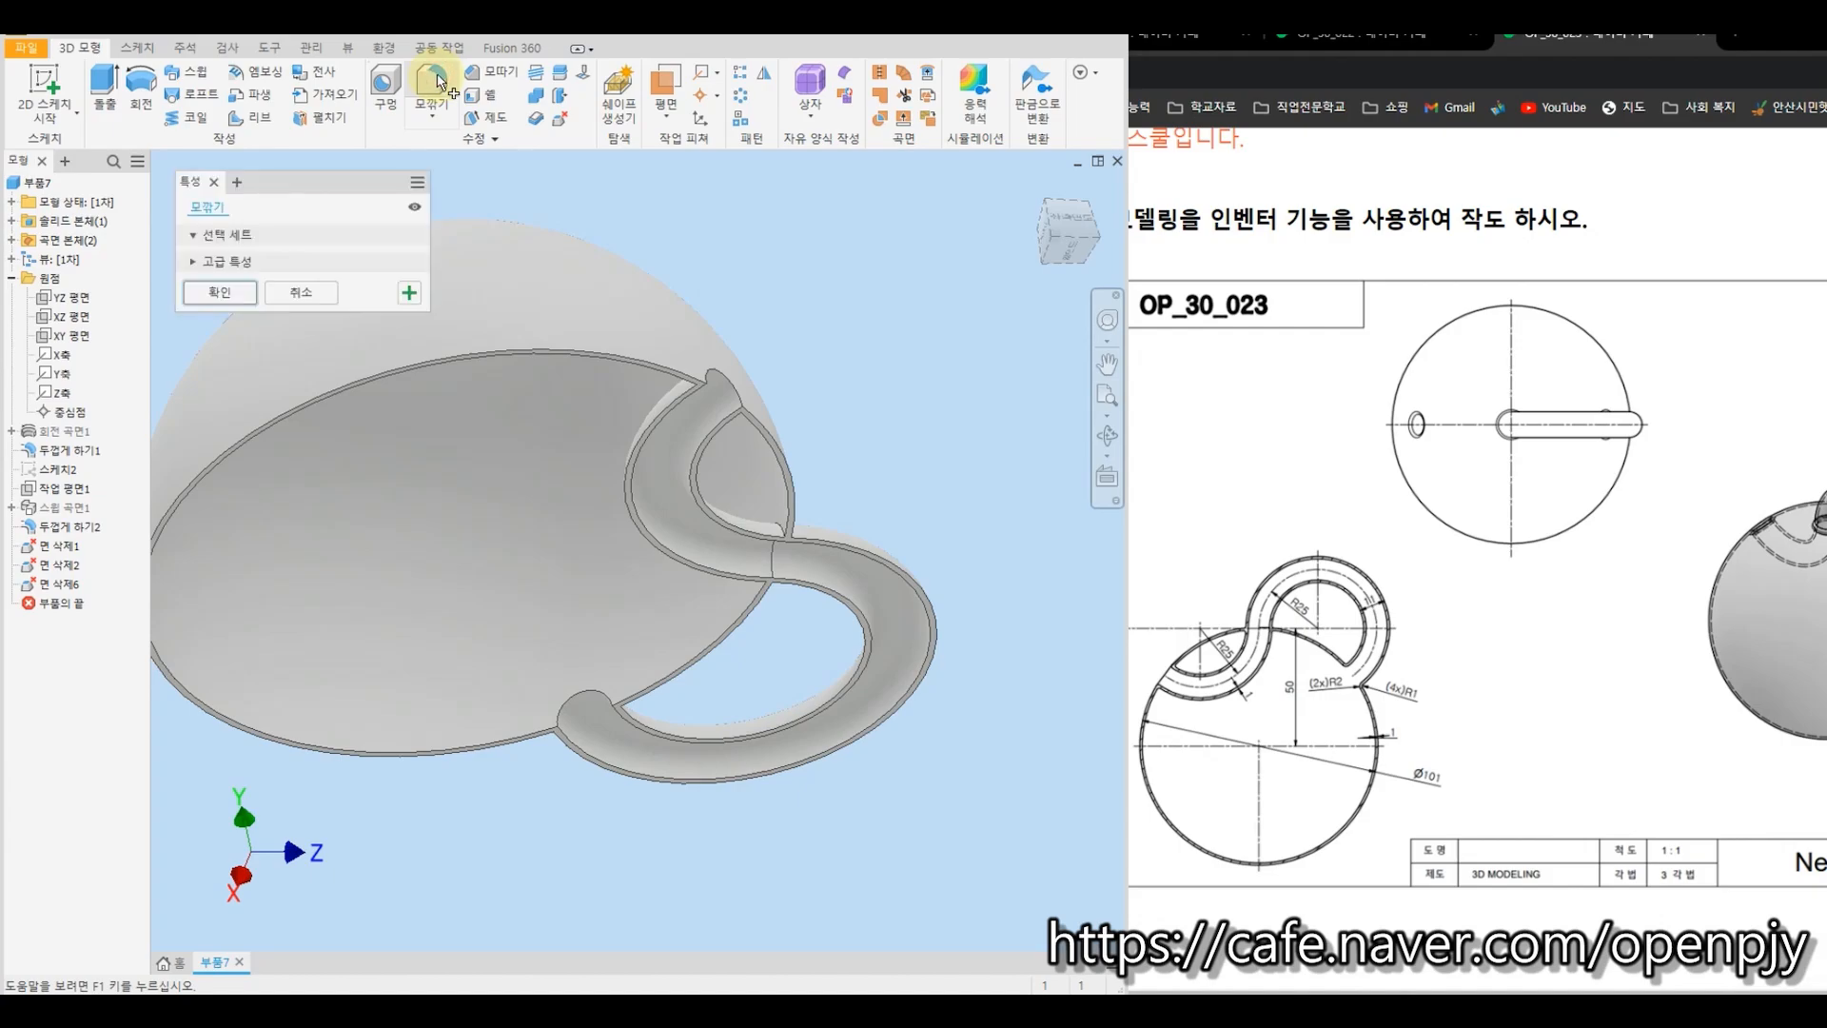
text(2)
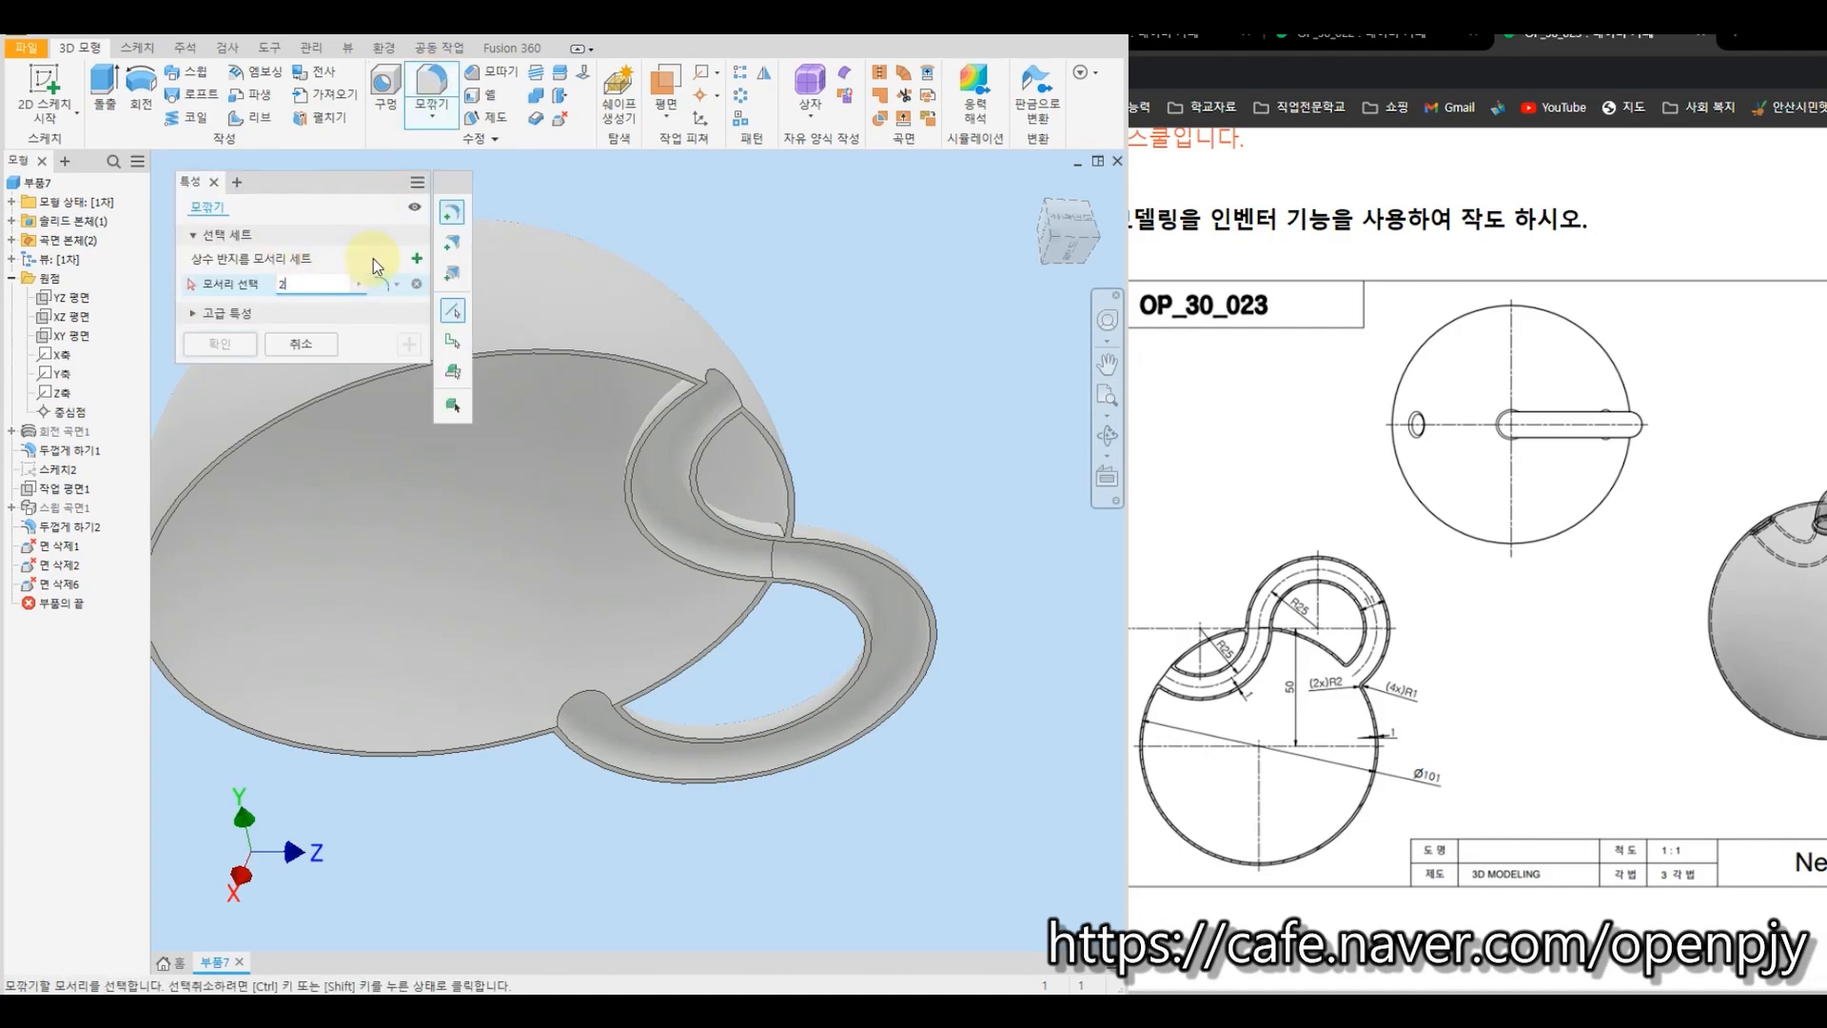
click(570, 699)
click(723, 388)
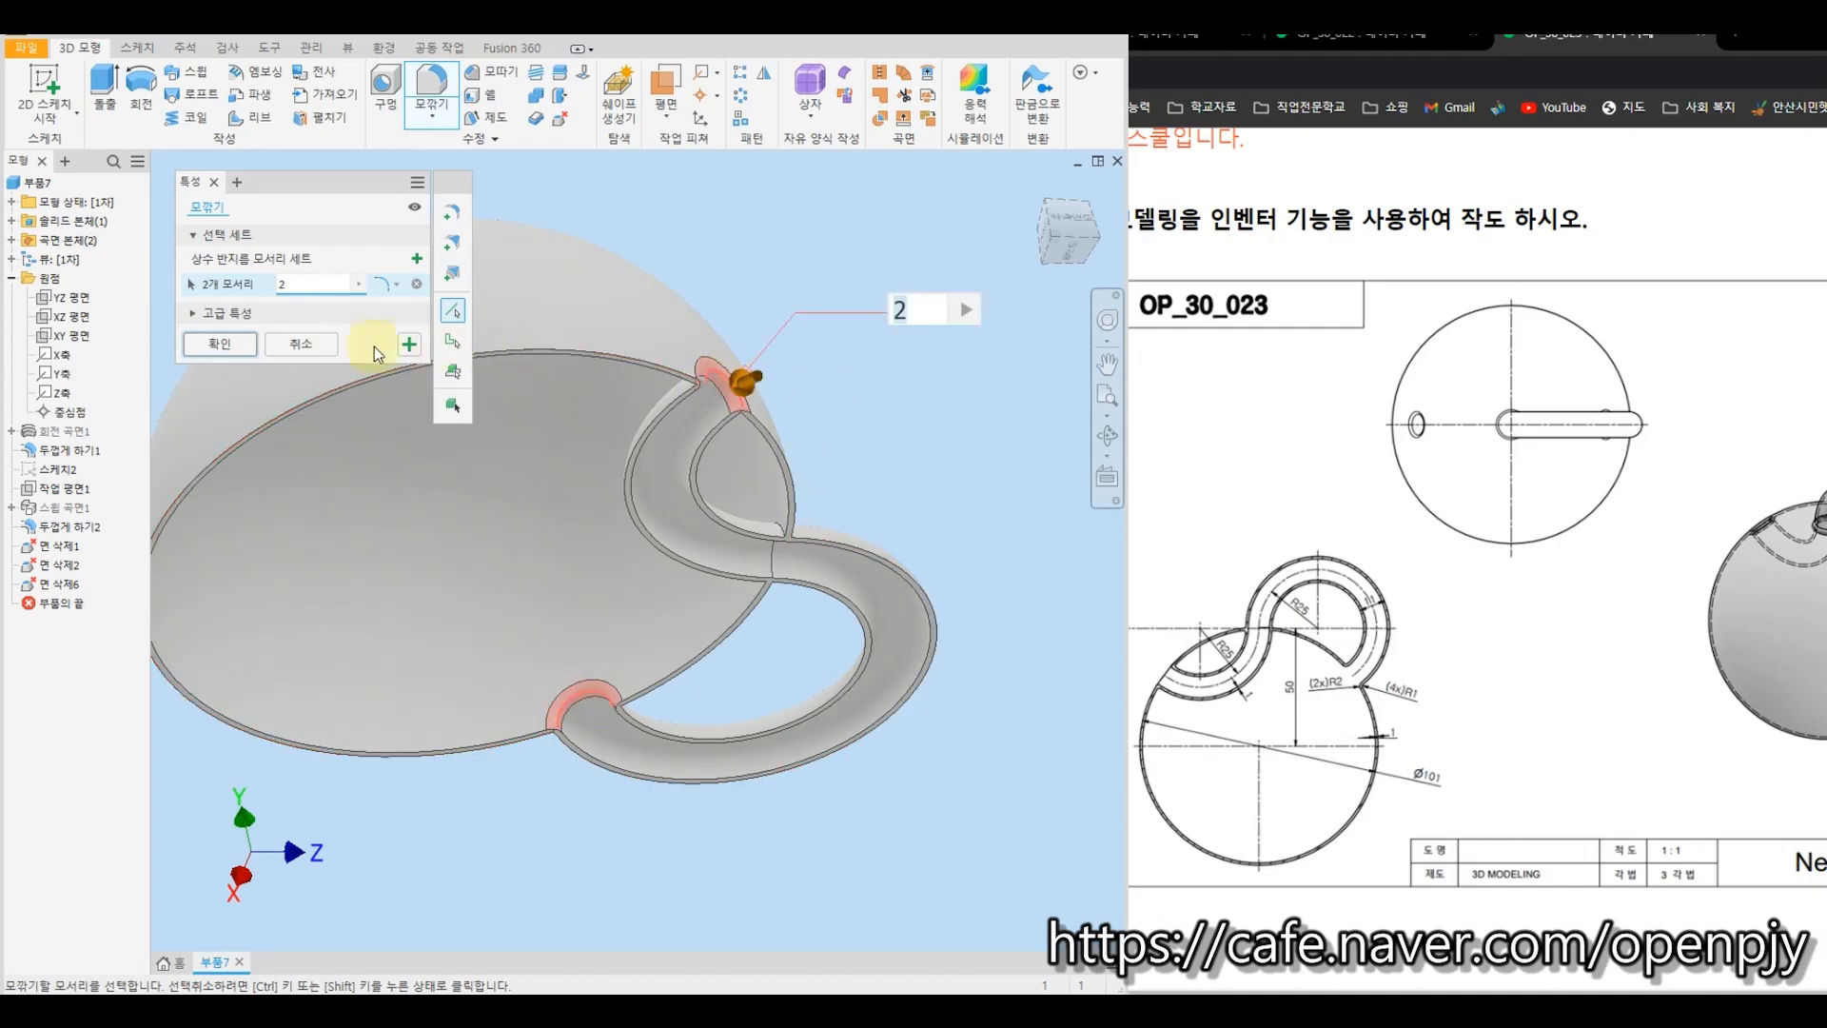
click(409, 344)
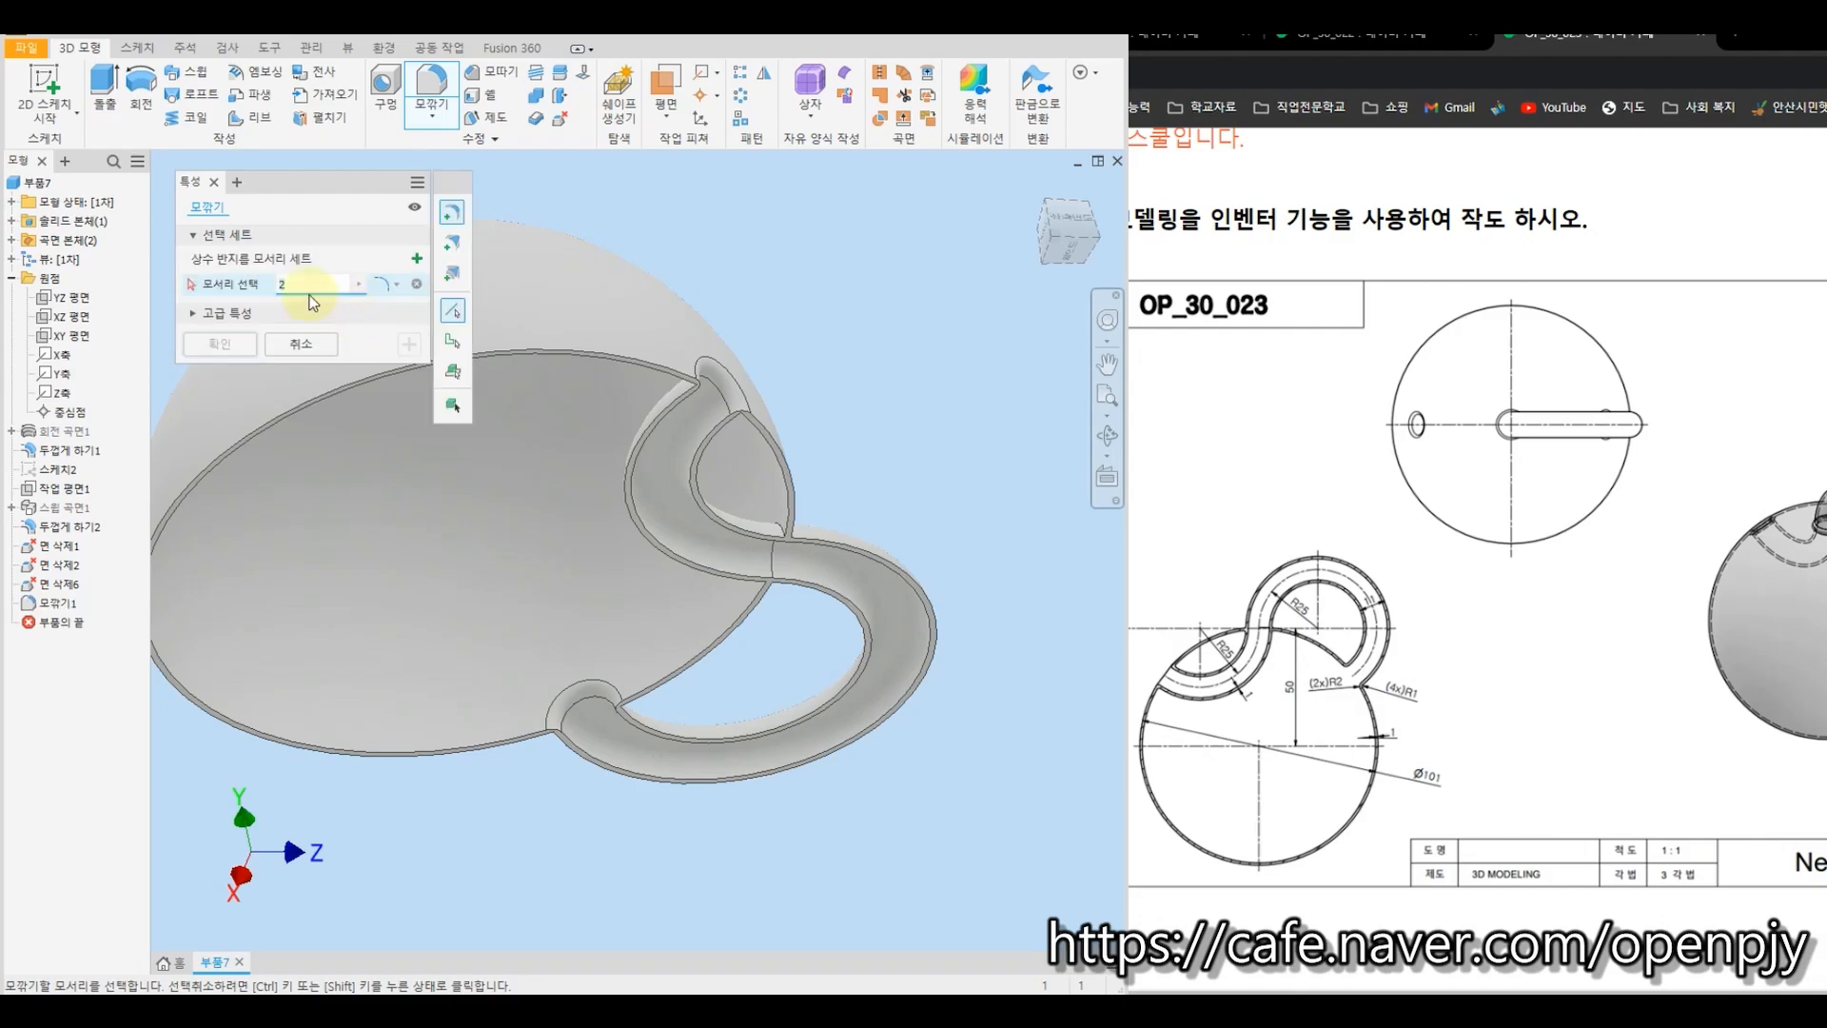
Fillet the four remaining edges where the handle tube meets the sphere wall with a 1 mm radius.
text(1)
shift+middle_drag(798, 333, 848, 338)
scroll(842, 348, down, 5)
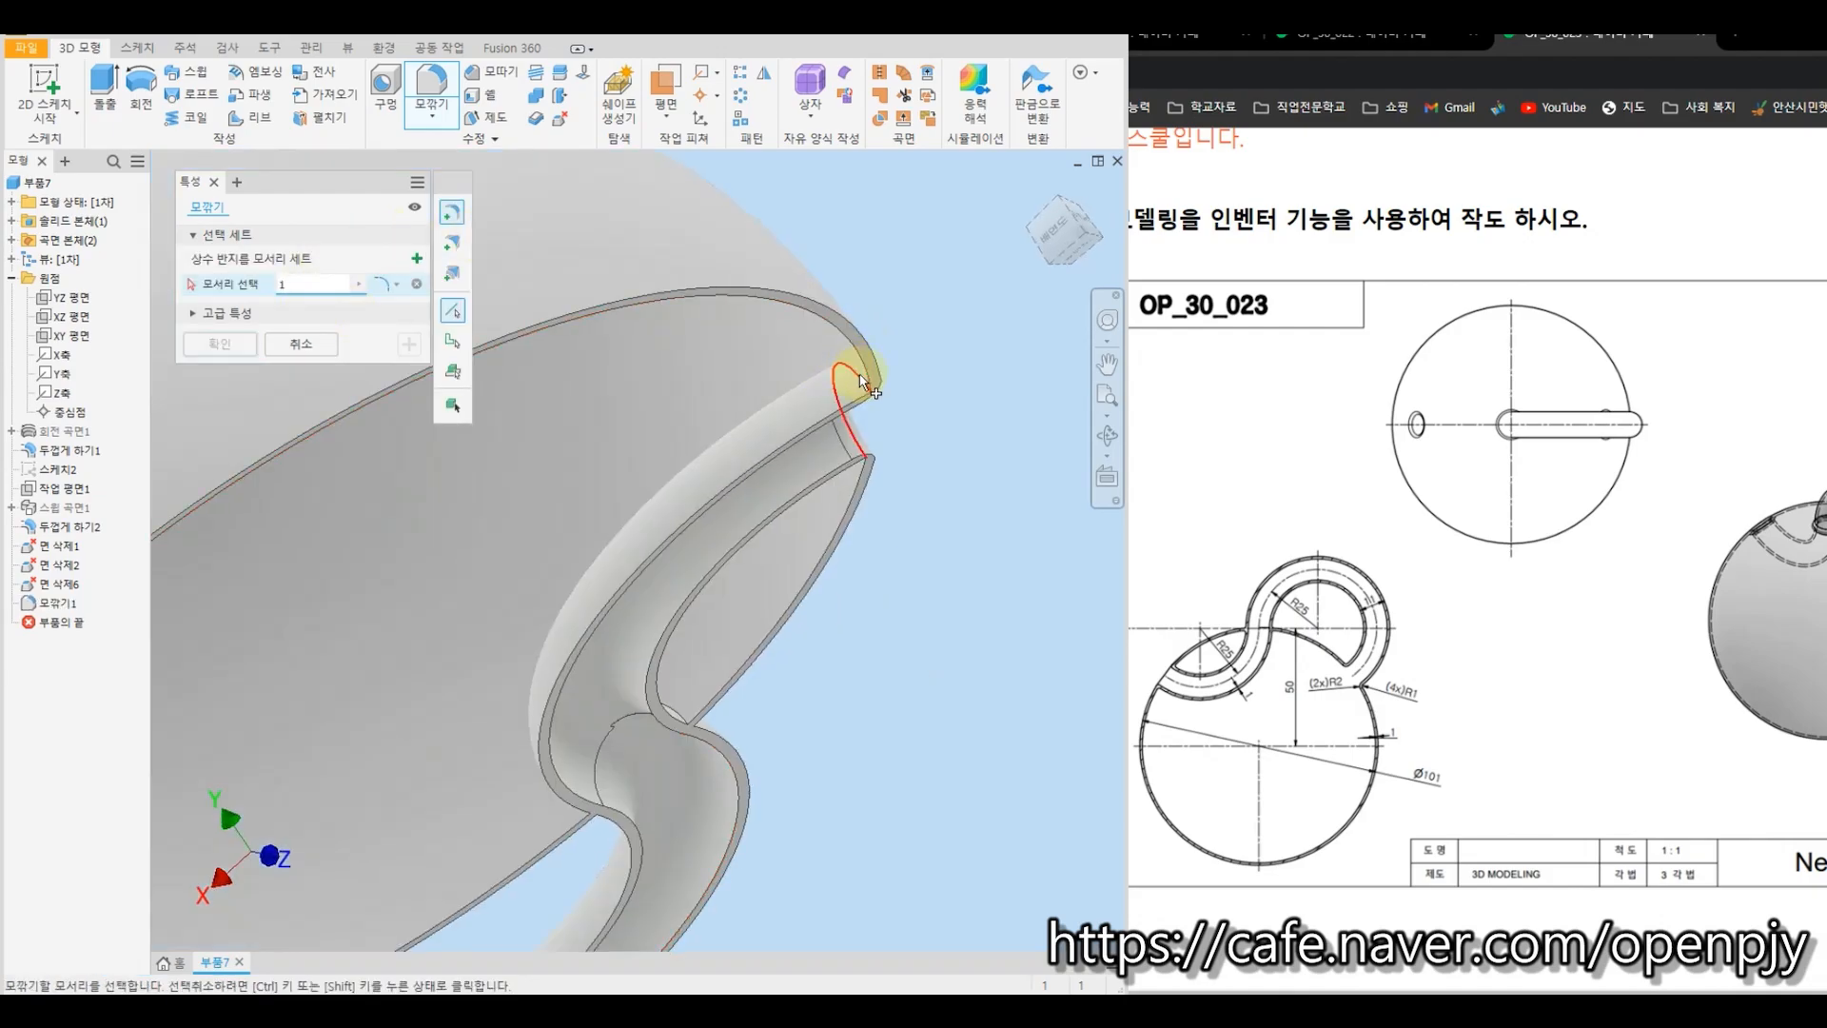
click(861, 380)
scroll(913, 436, up, 5)
click(694, 633)
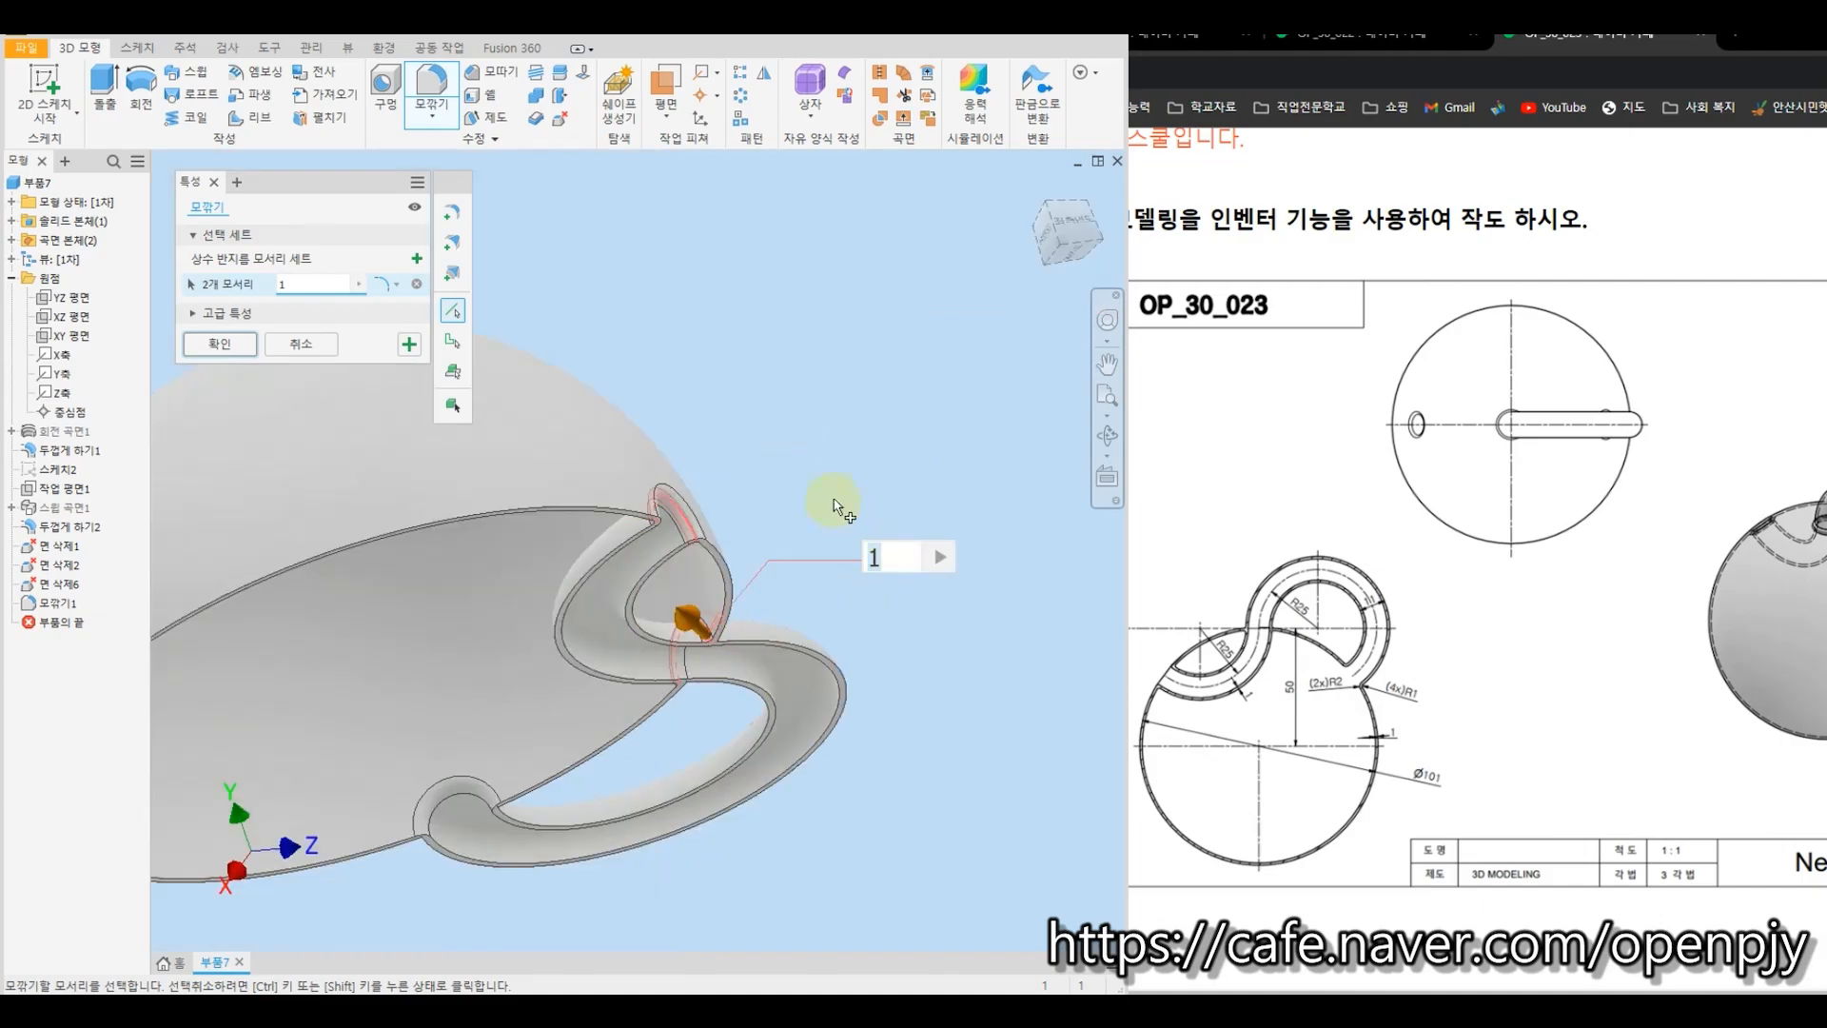
shift+middle_drag(834, 504, 557, 653)
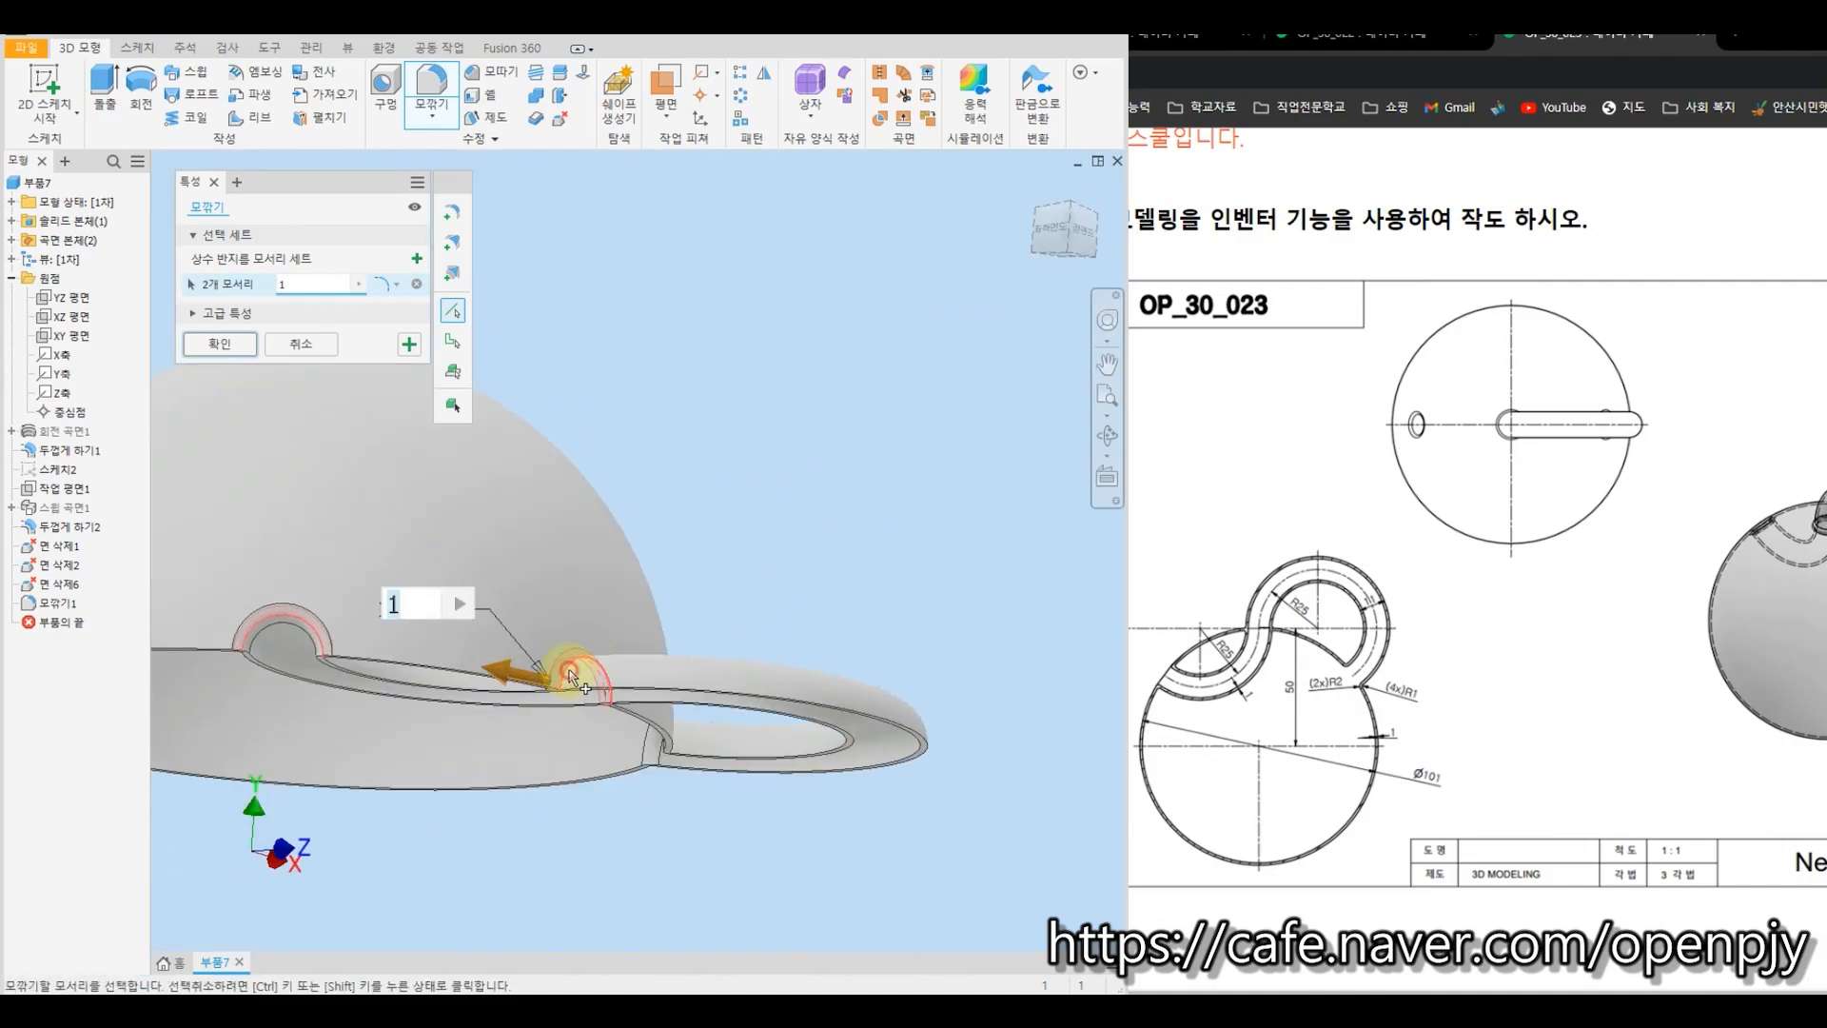
click(569, 673)
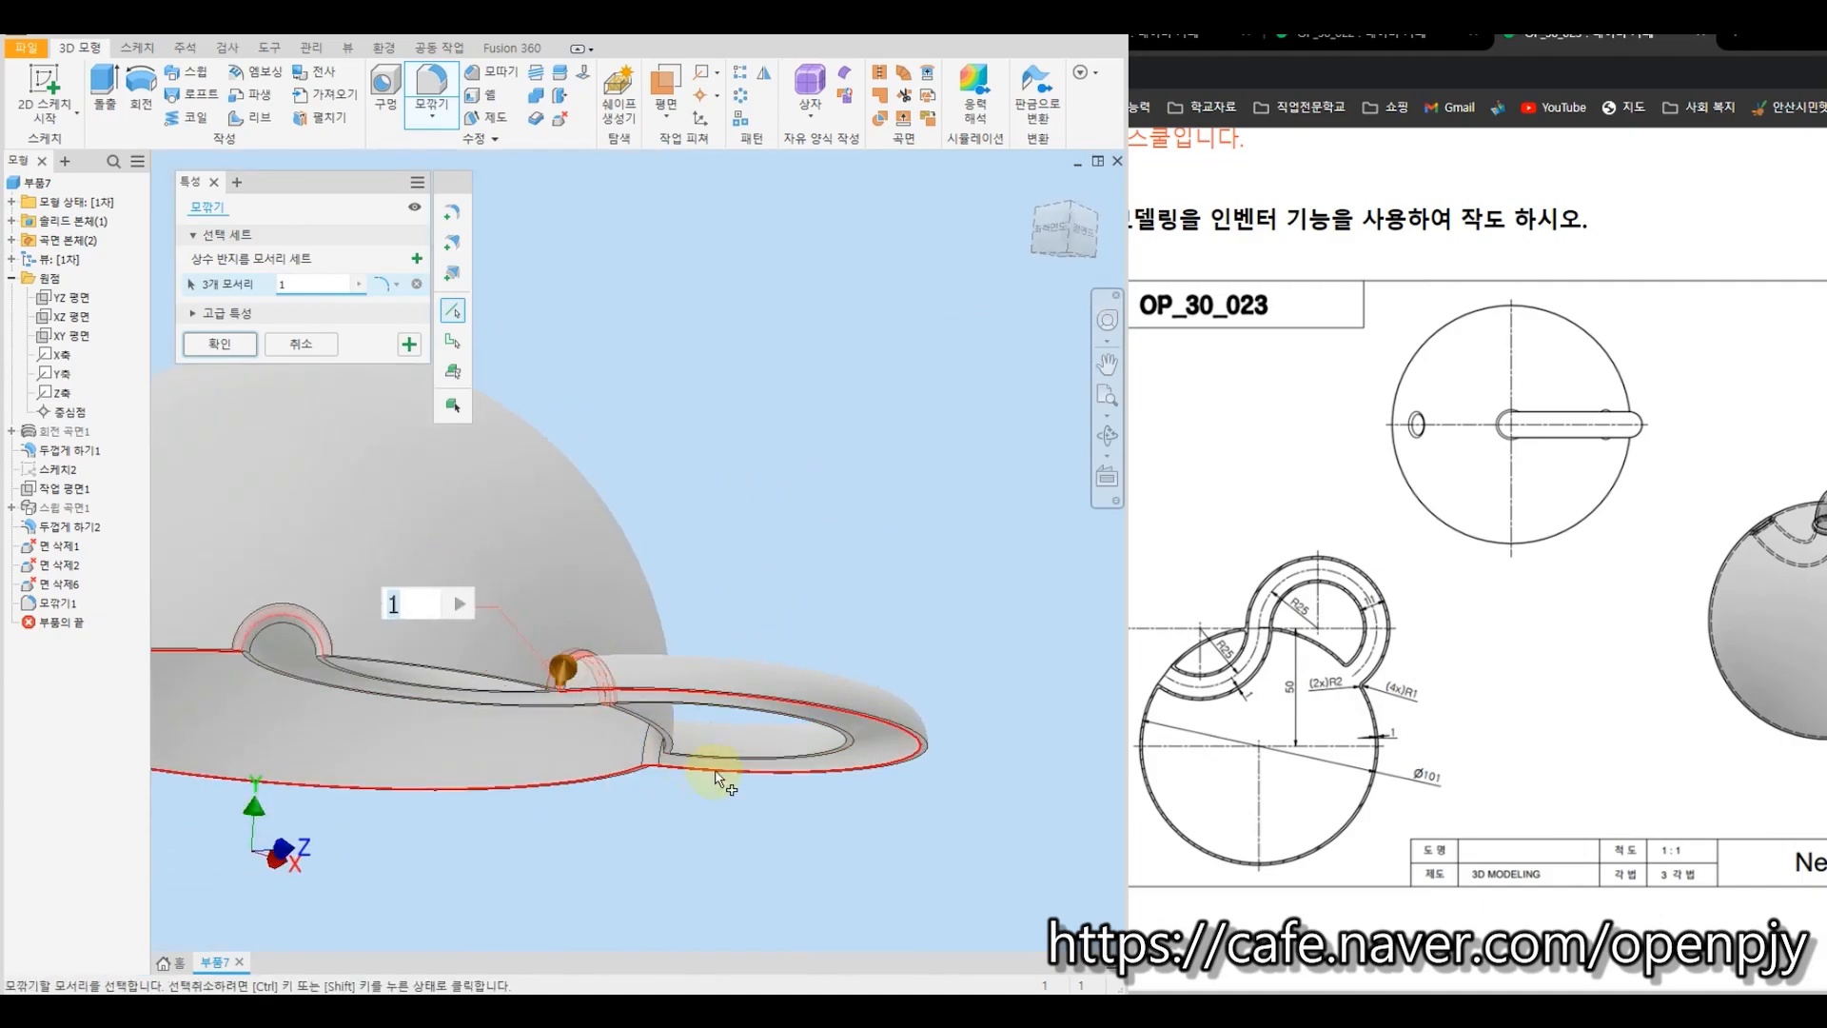
click(673, 744)
scroll(818, 814, up, 3)
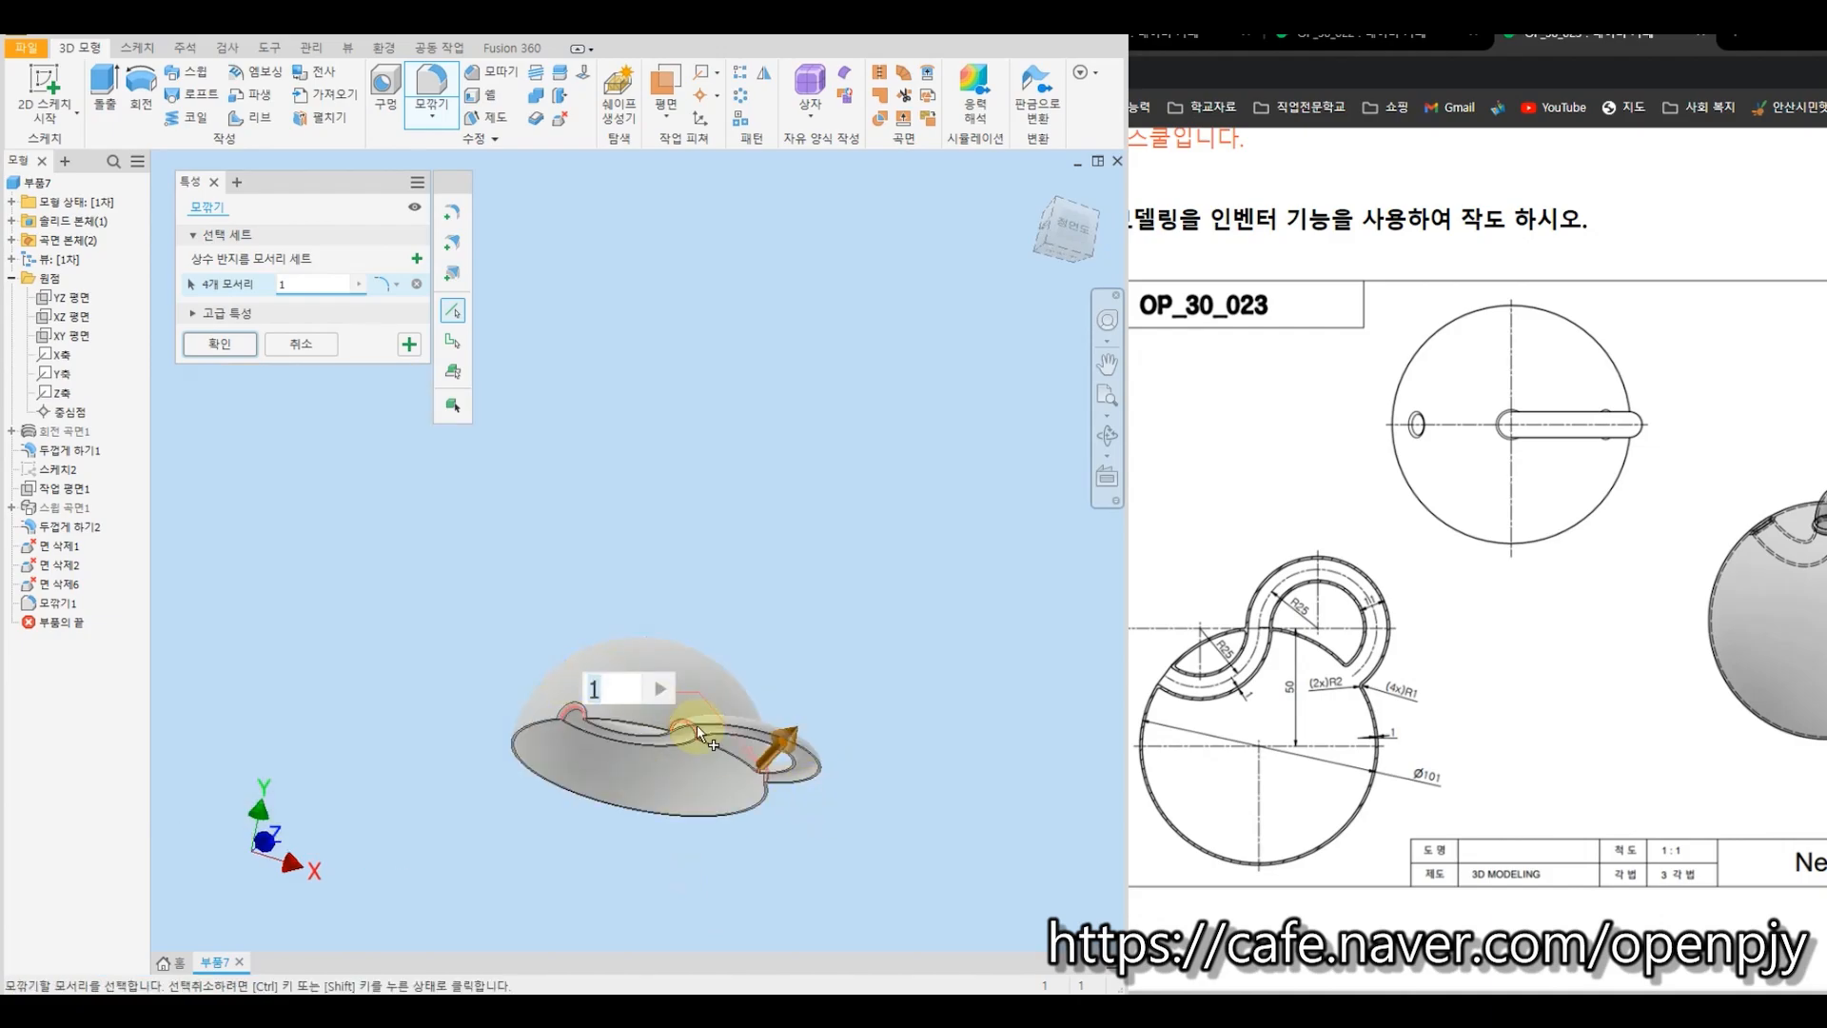
click(240, 347)
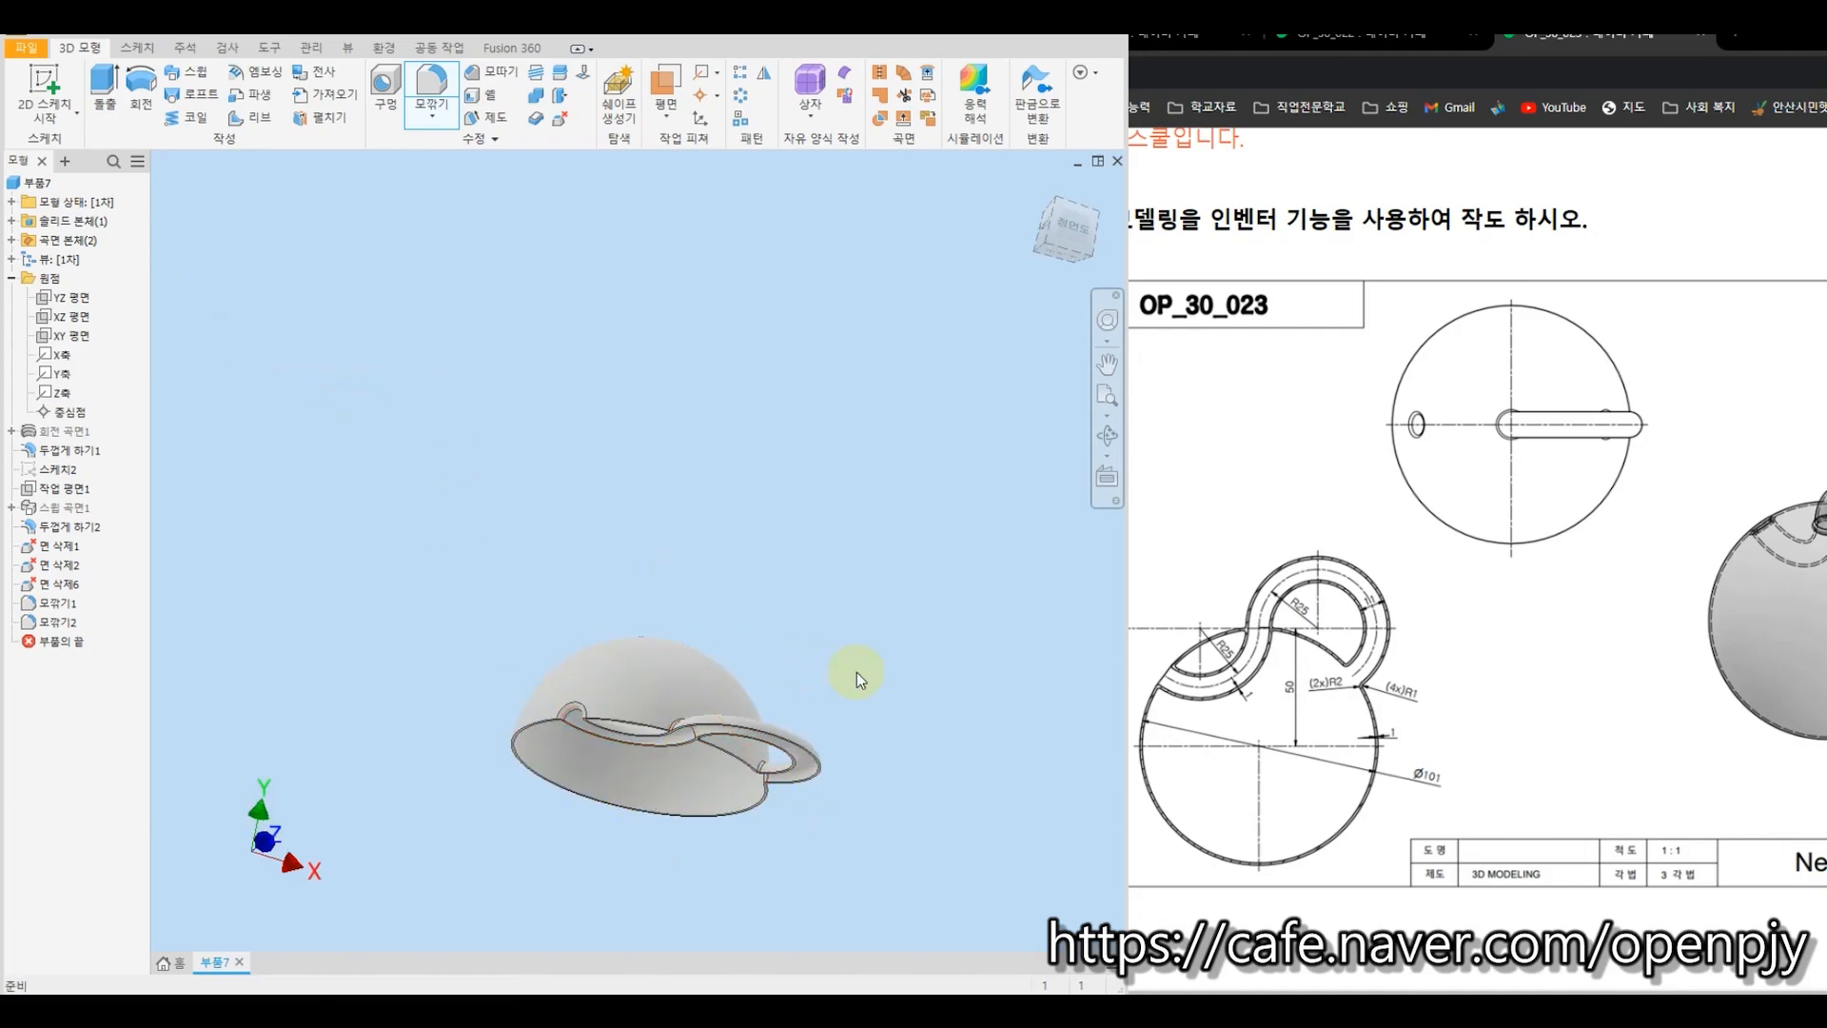
Mirror the whole half solid about the XZ plane to complete the sphere and handle, and show the part in the home view.
shift+middle_drag(803, 665, 921, 700)
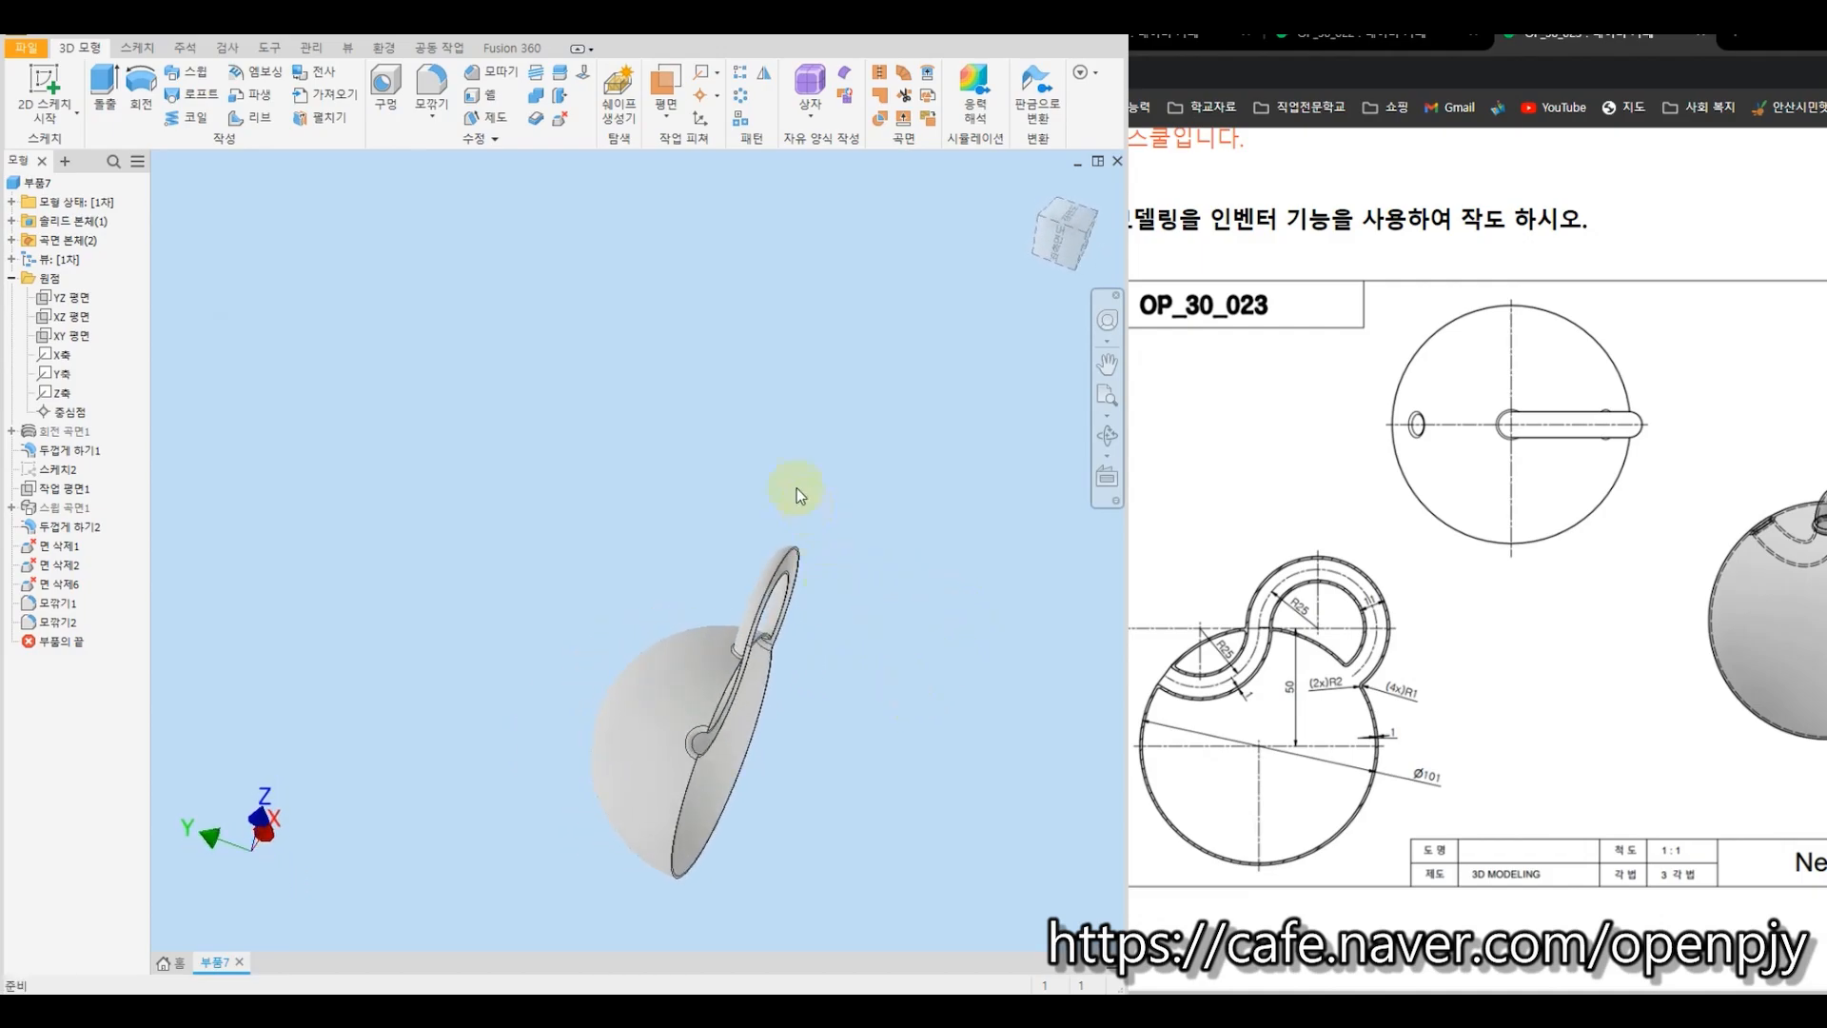
click(769, 76)
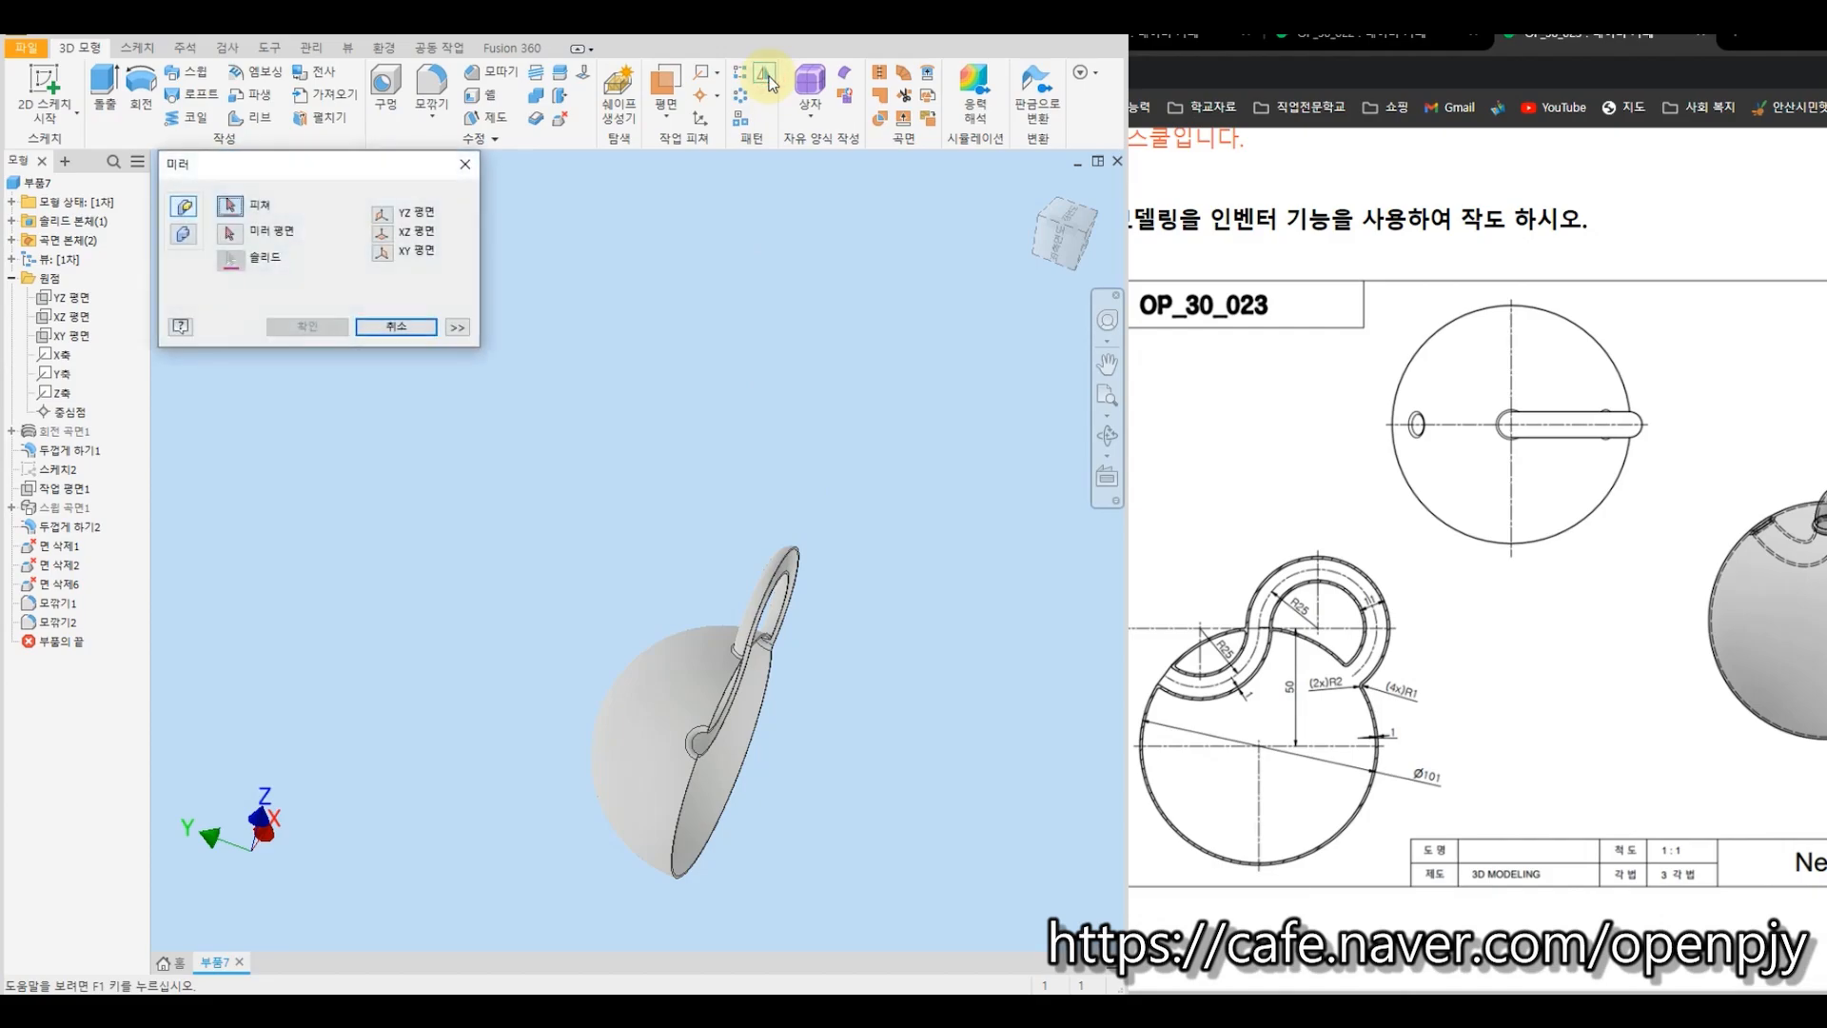
click(182, 235)
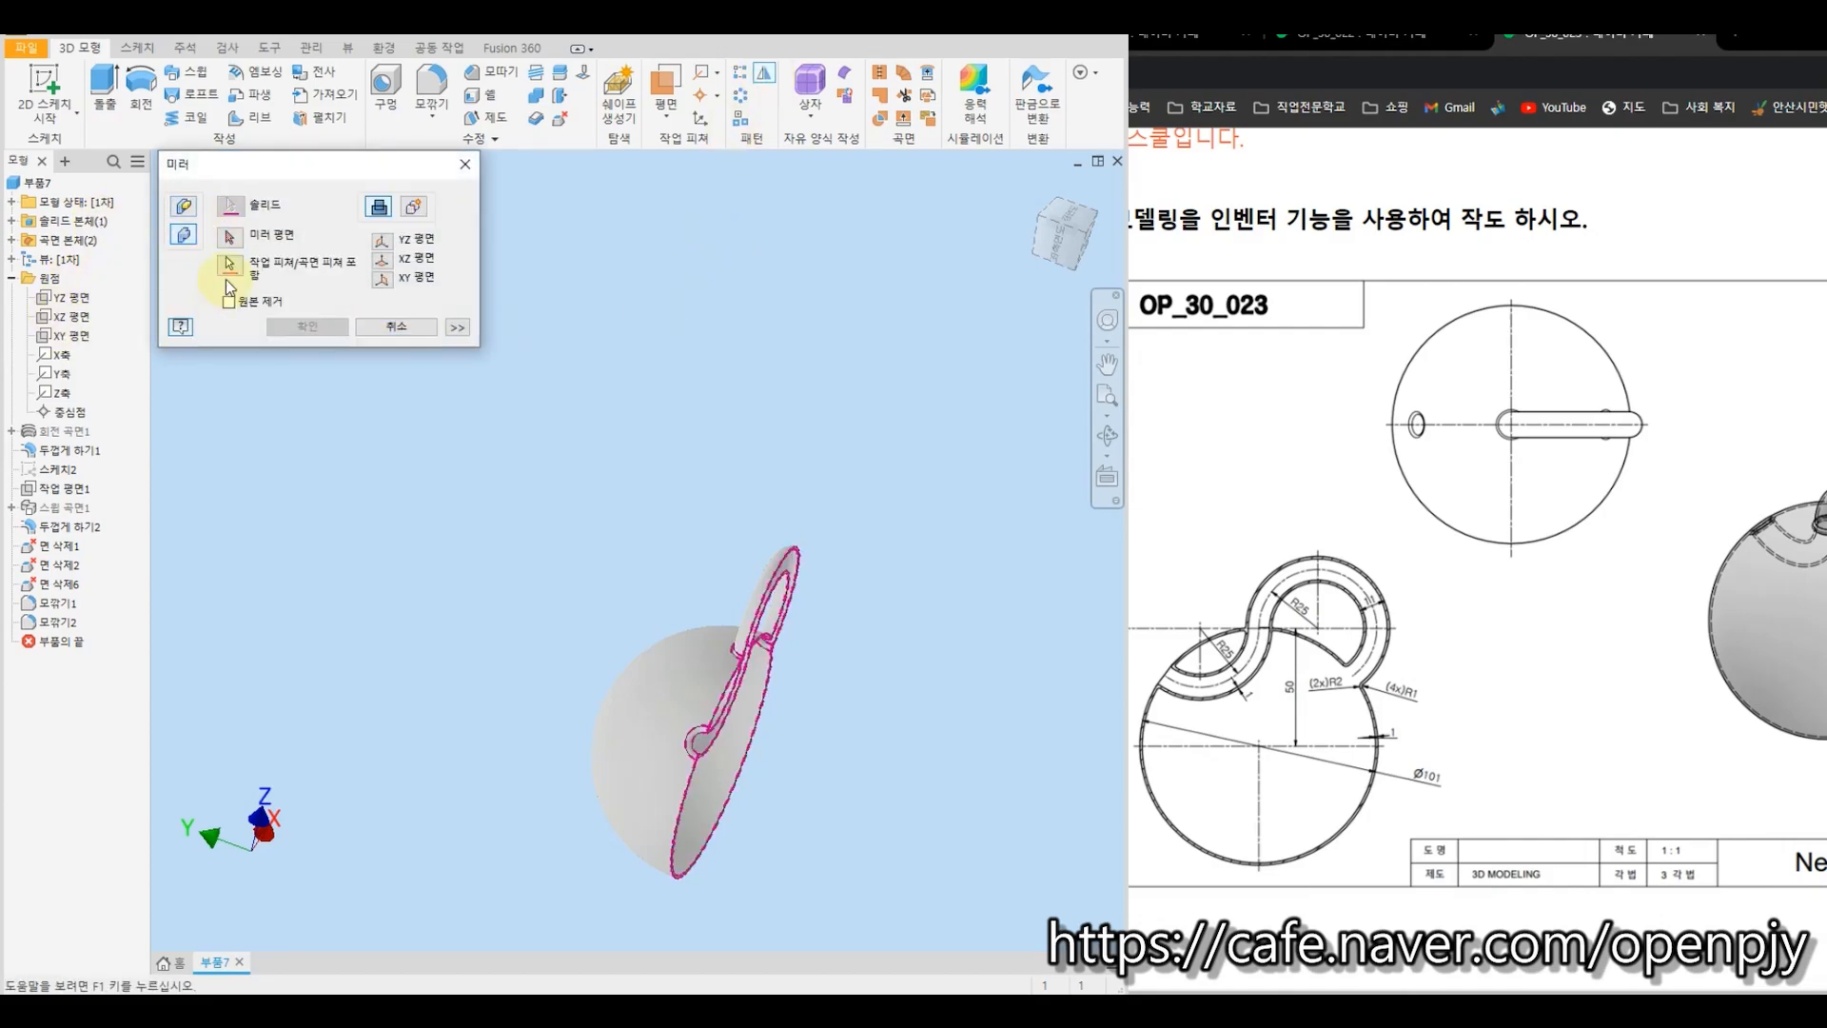
click(76, 318)
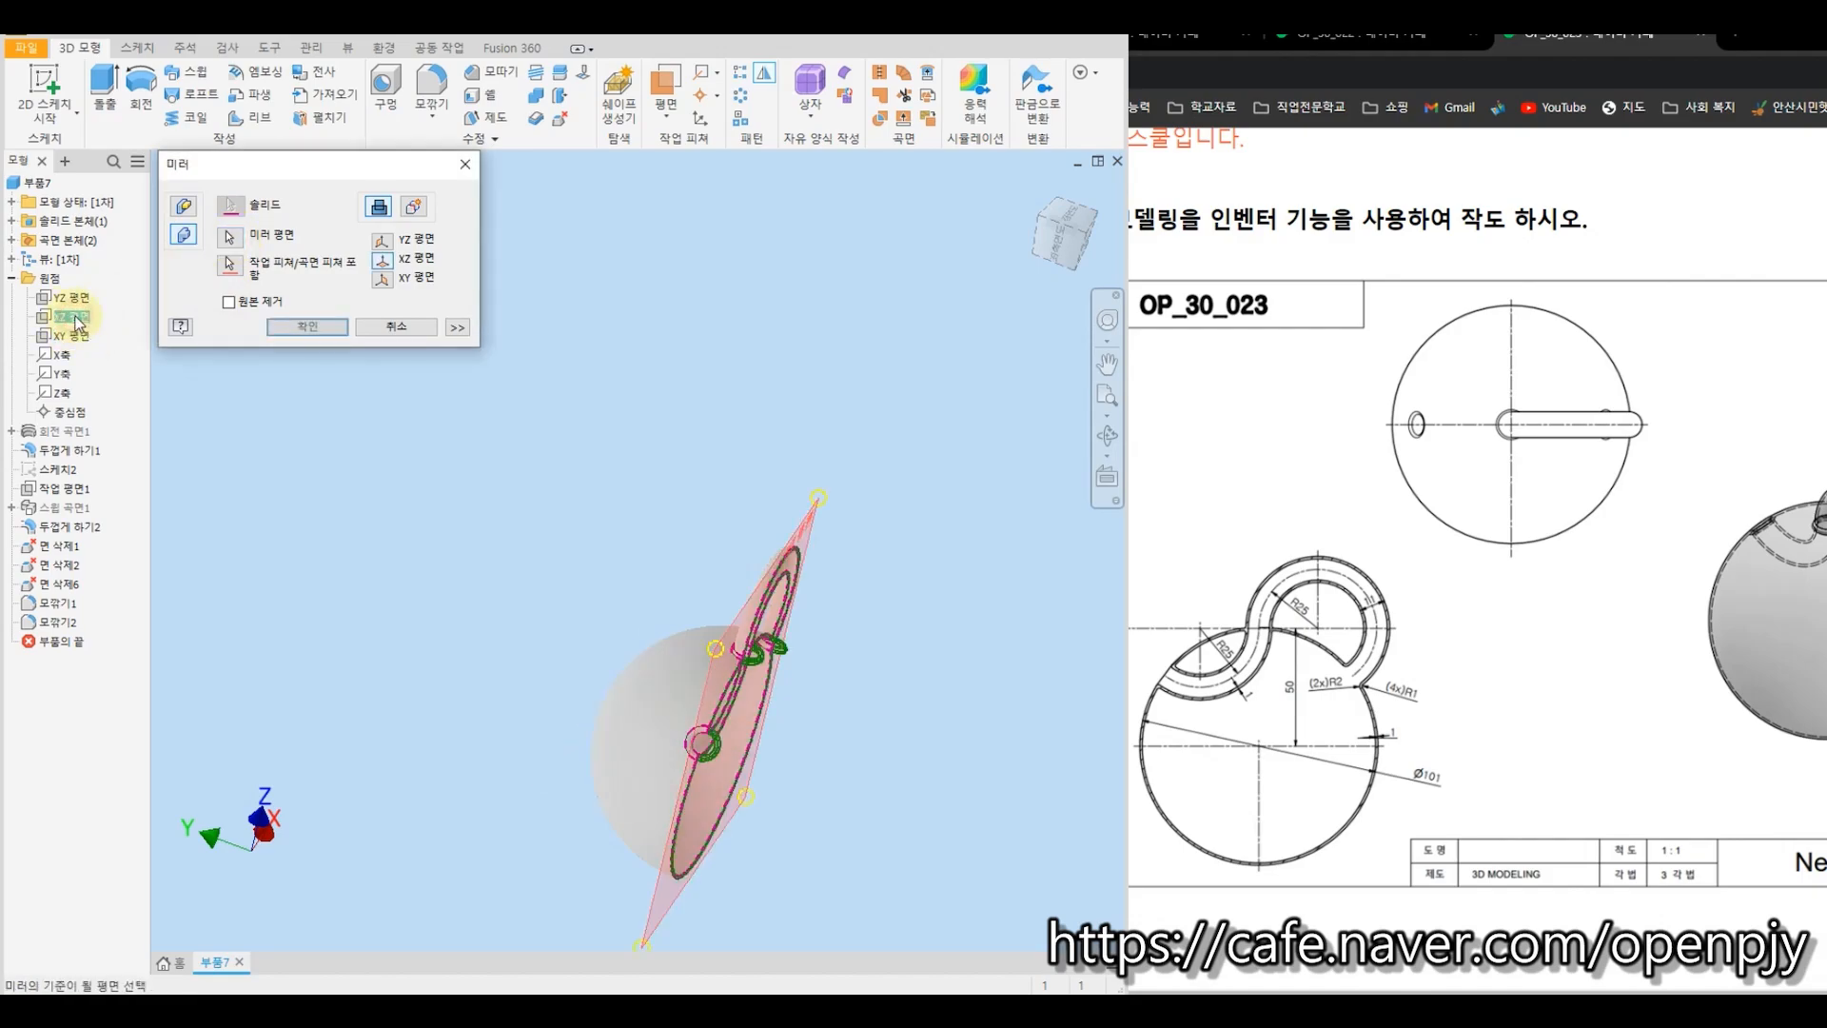
click(314, 326)
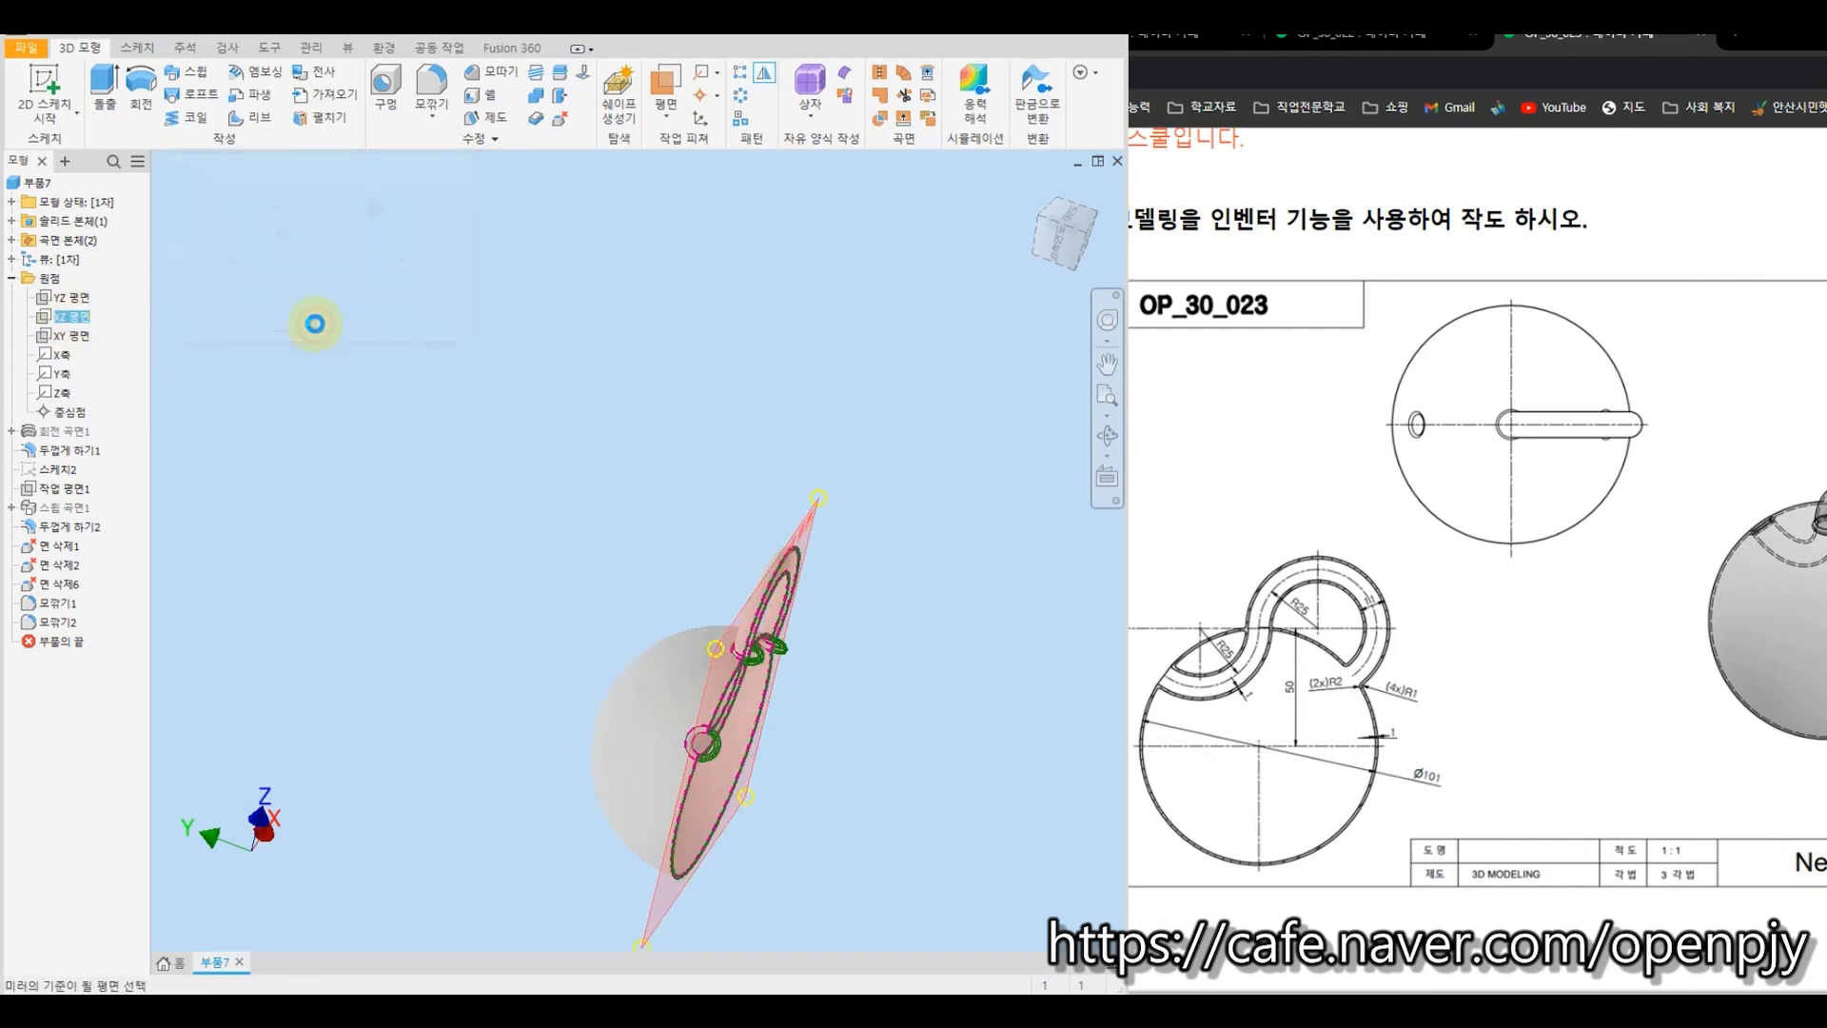
shift+middle_drag(959, 677, 907, 688)
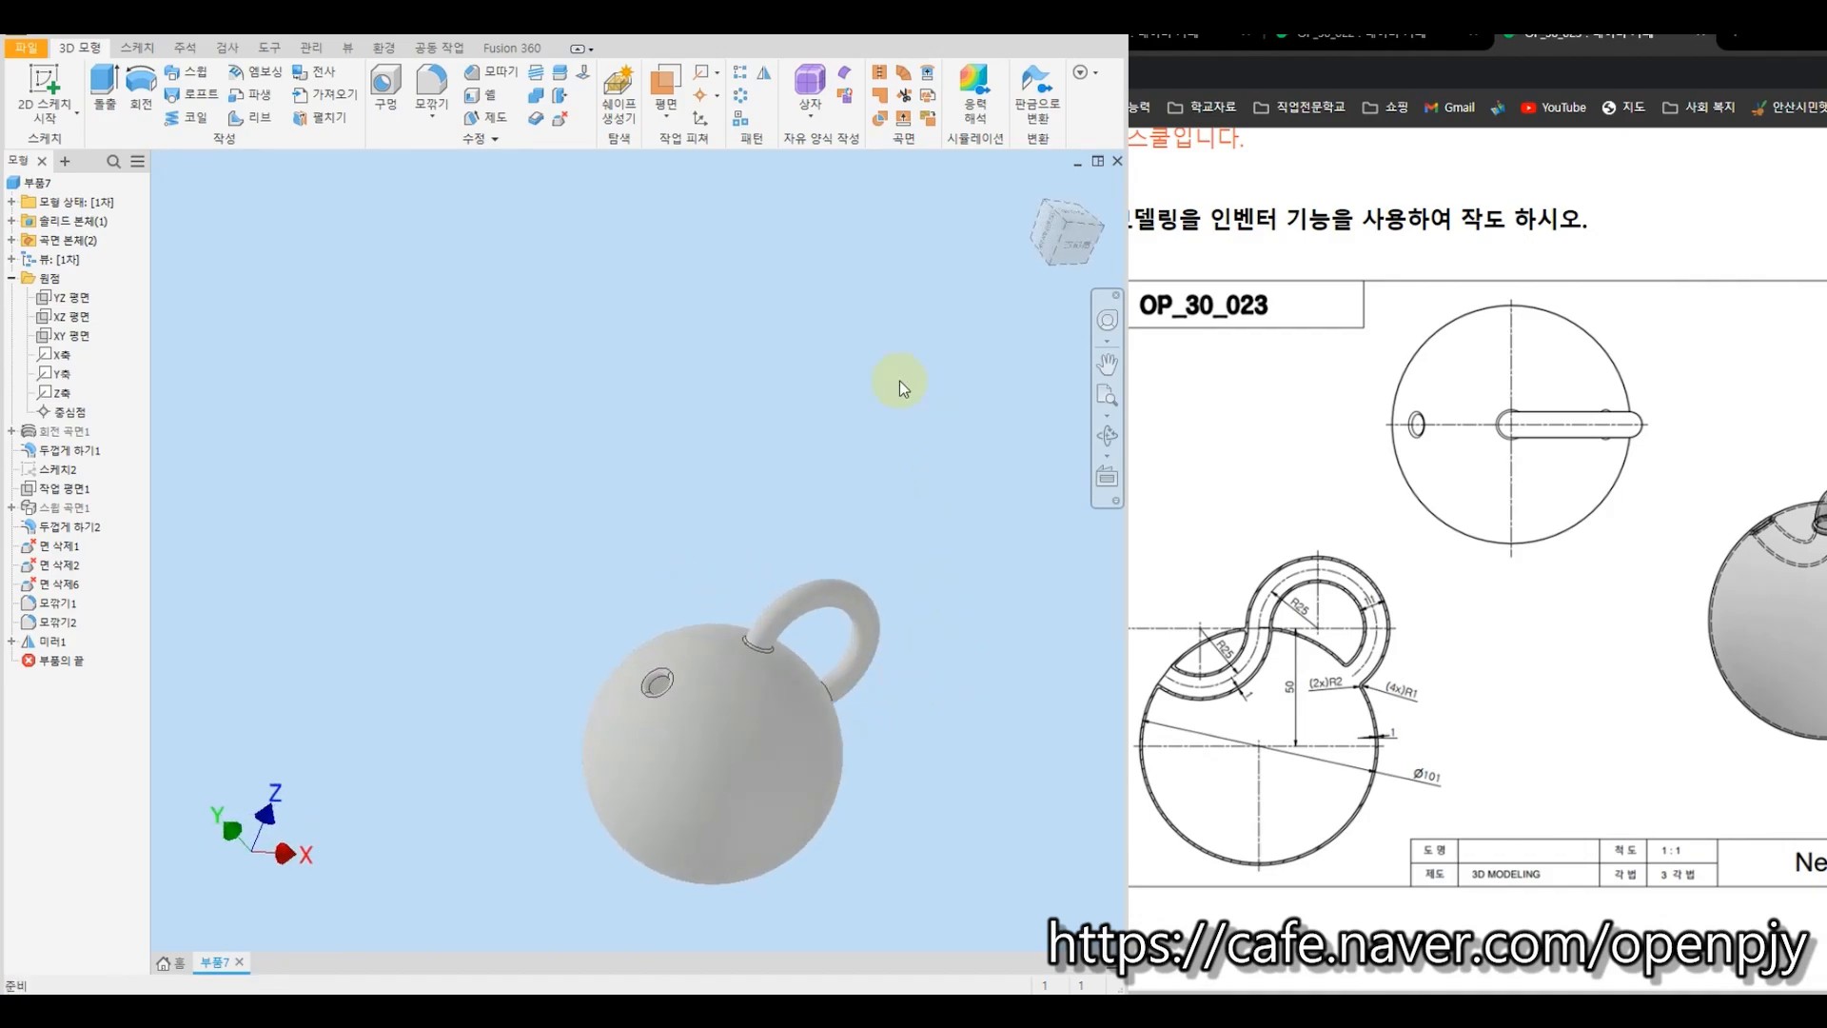
key(F6)
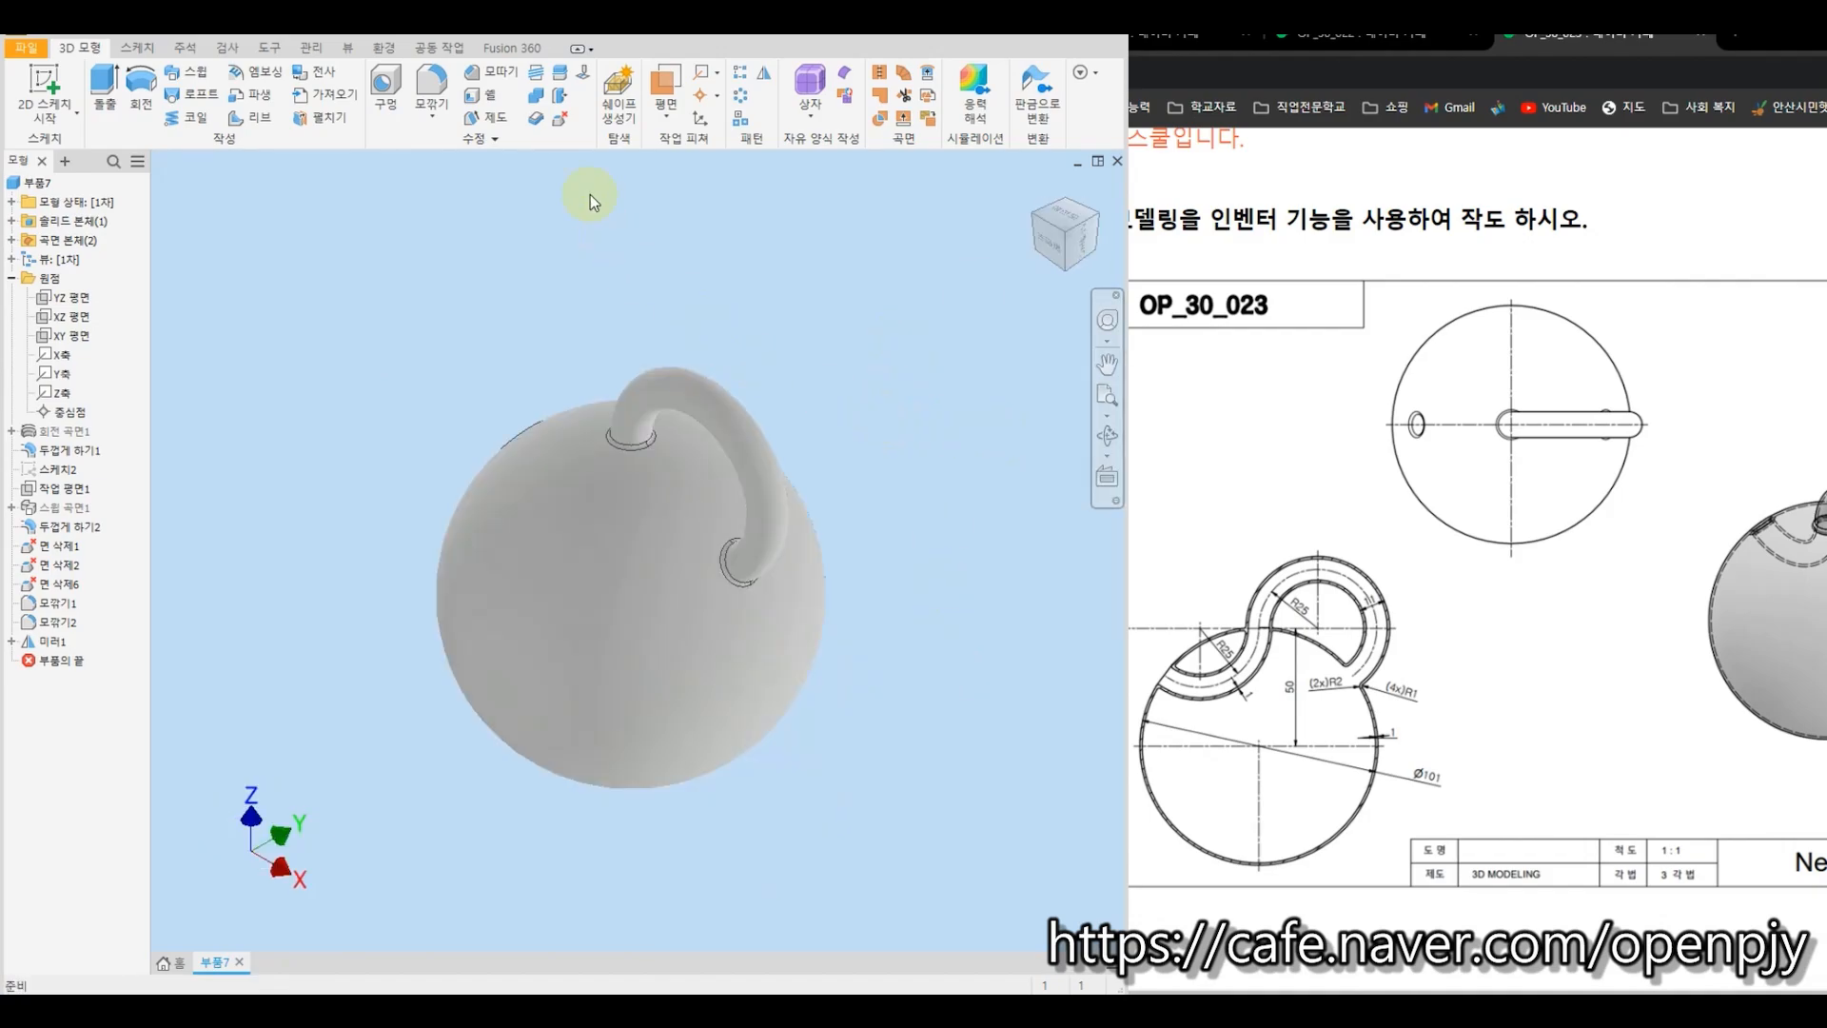